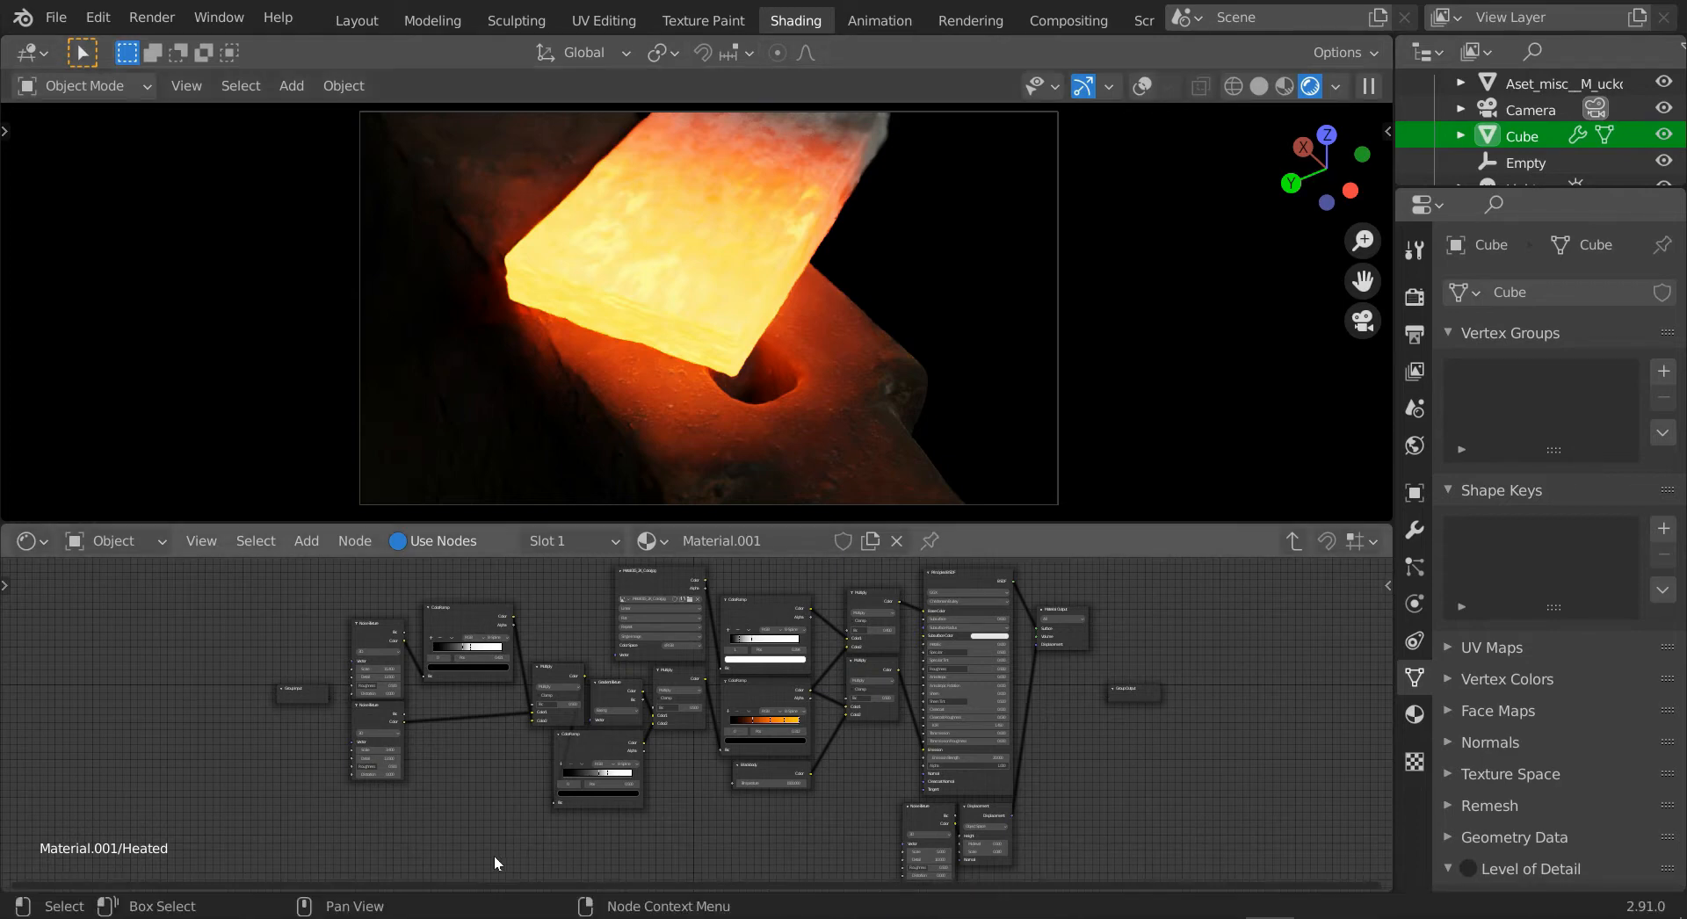
# Switch to the Brave browser and look through the YouTube results for "heated metal effect blender", then return to Blender.
pyautogui.moveTo(416, 909)
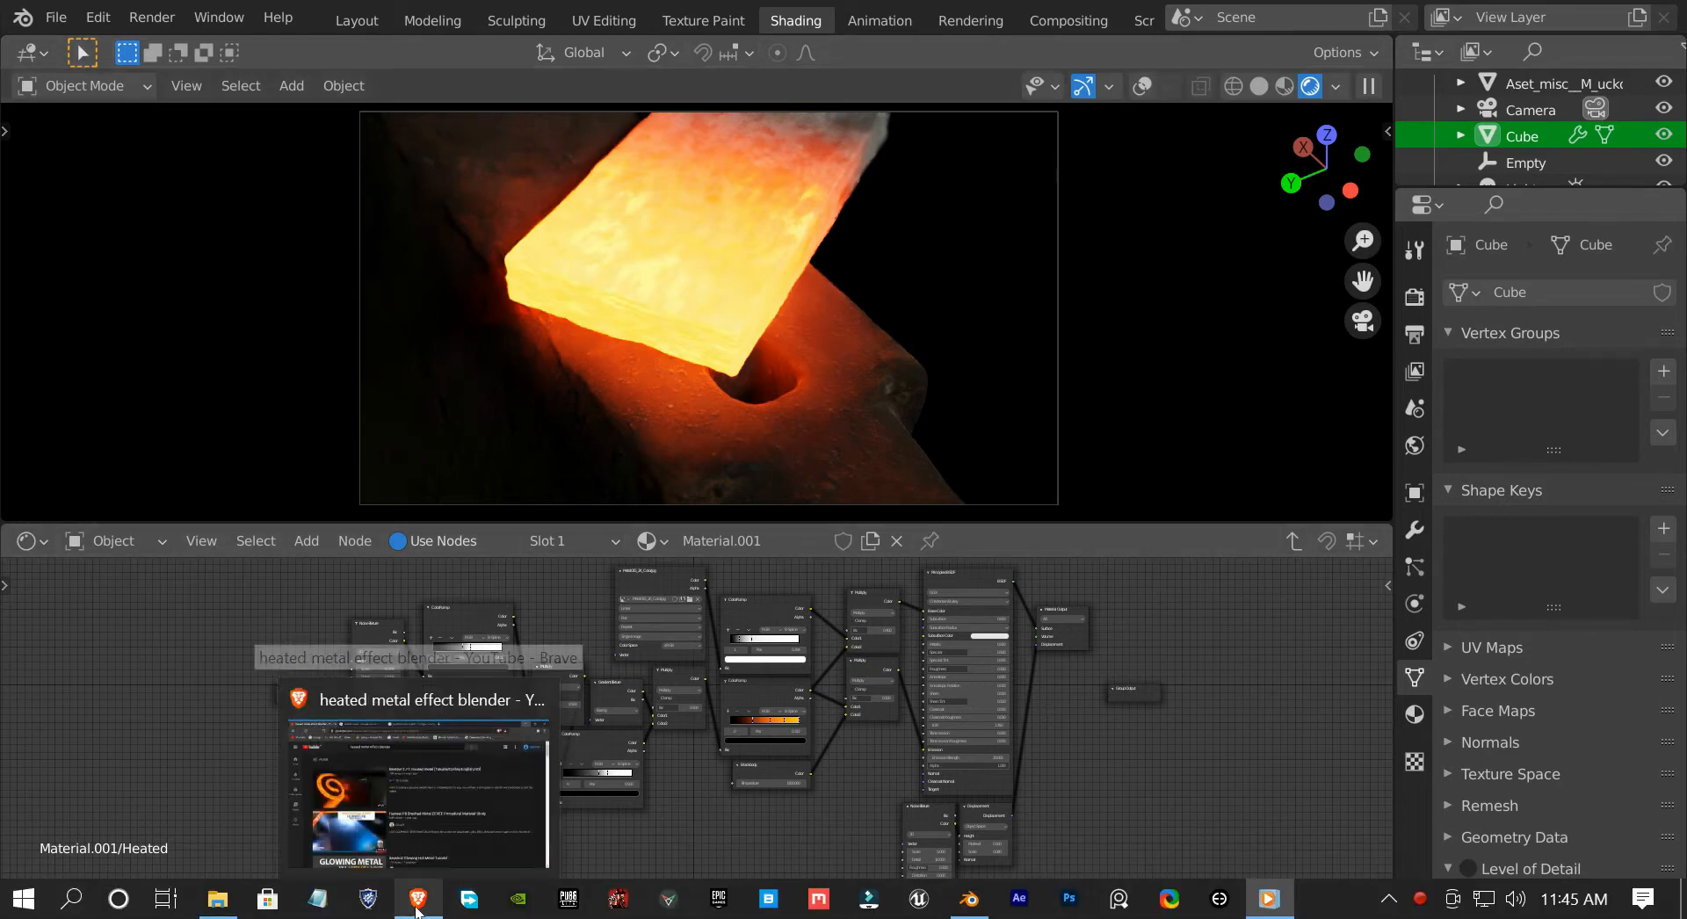
pyautogui.click(418, 790)
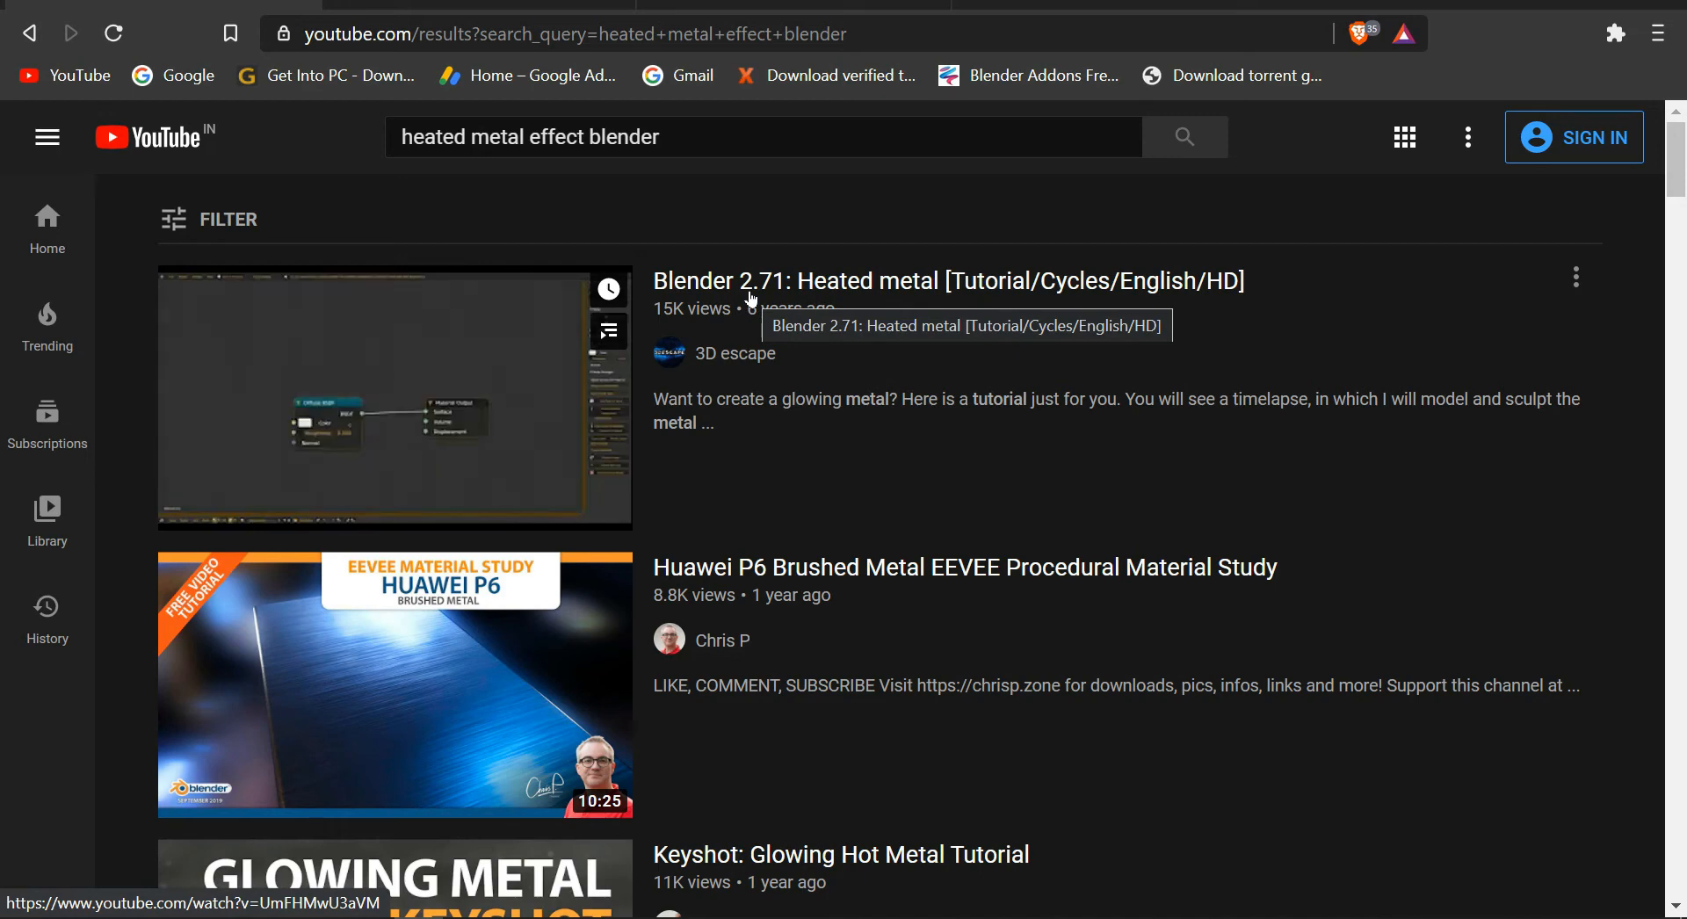
pyautogui.scroll(-1, 782, 343)
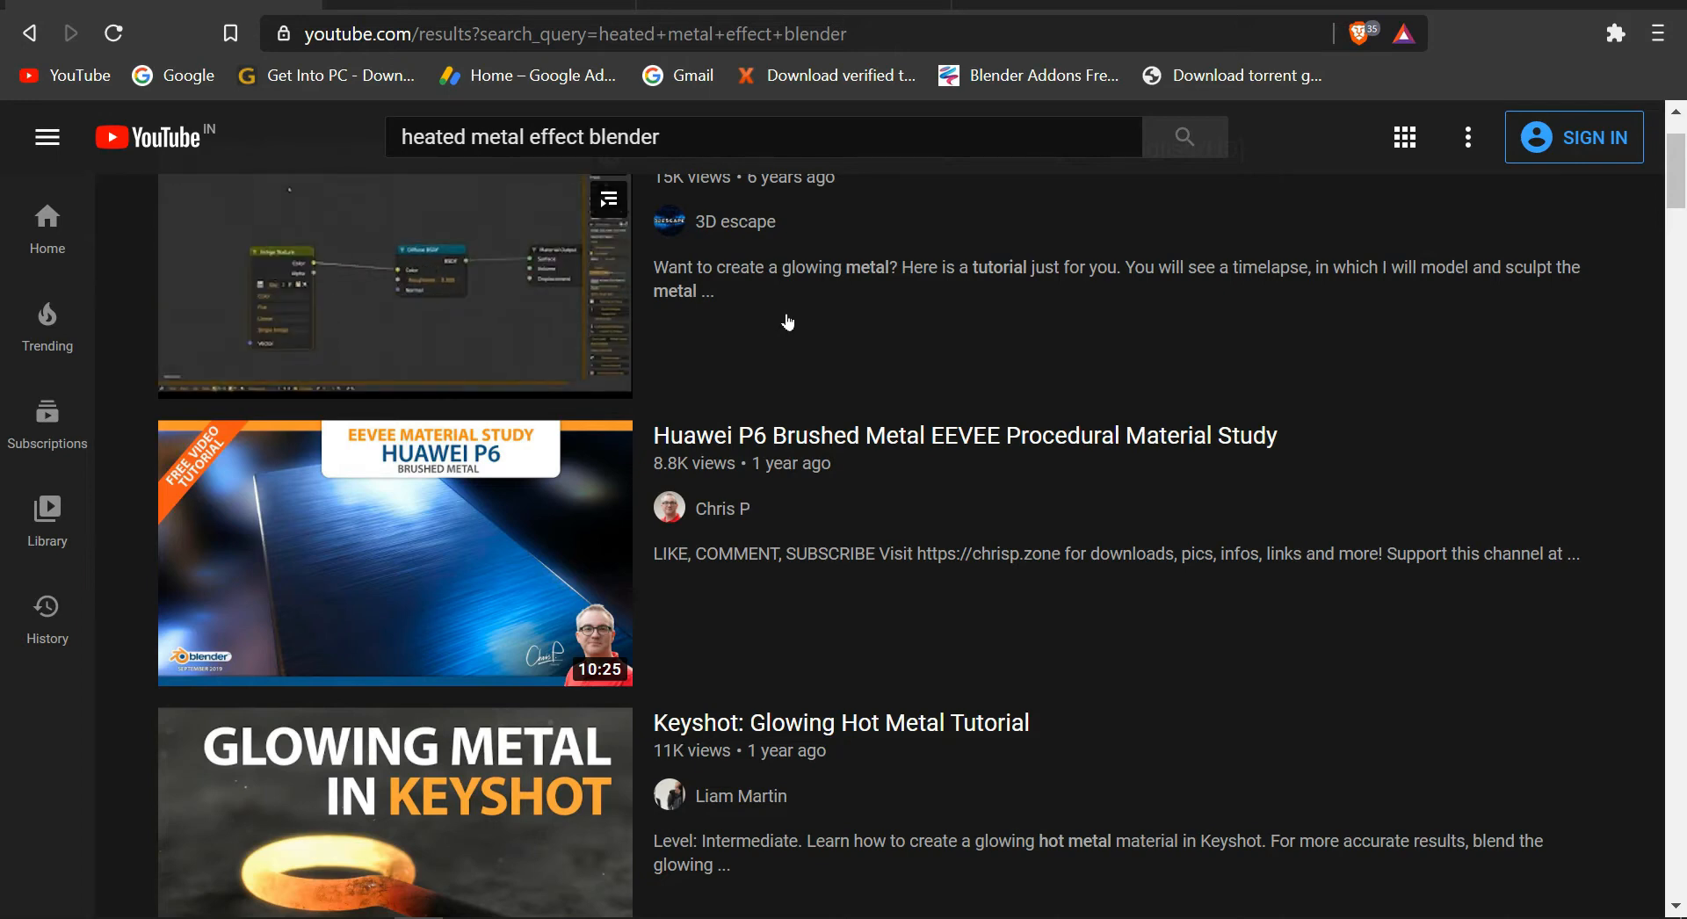
pyautogui.scroll(-1, 618, 697)
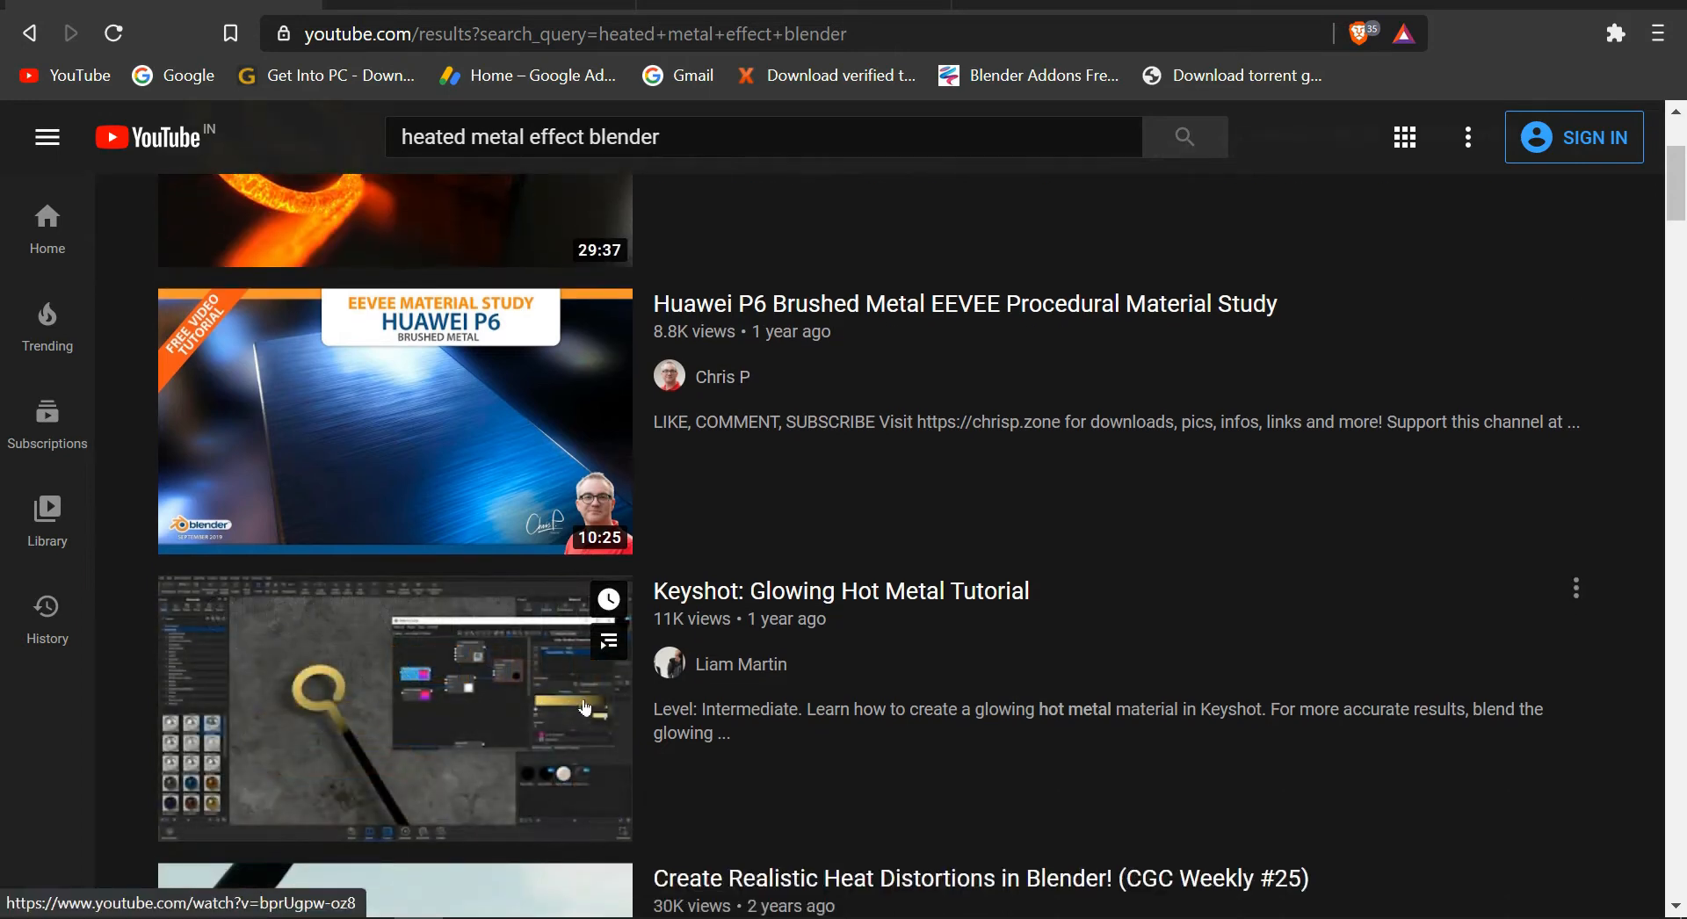
pyautogui.scroll(-1, 619, 697)
pyautogui.scroll(-8, 747, 598)
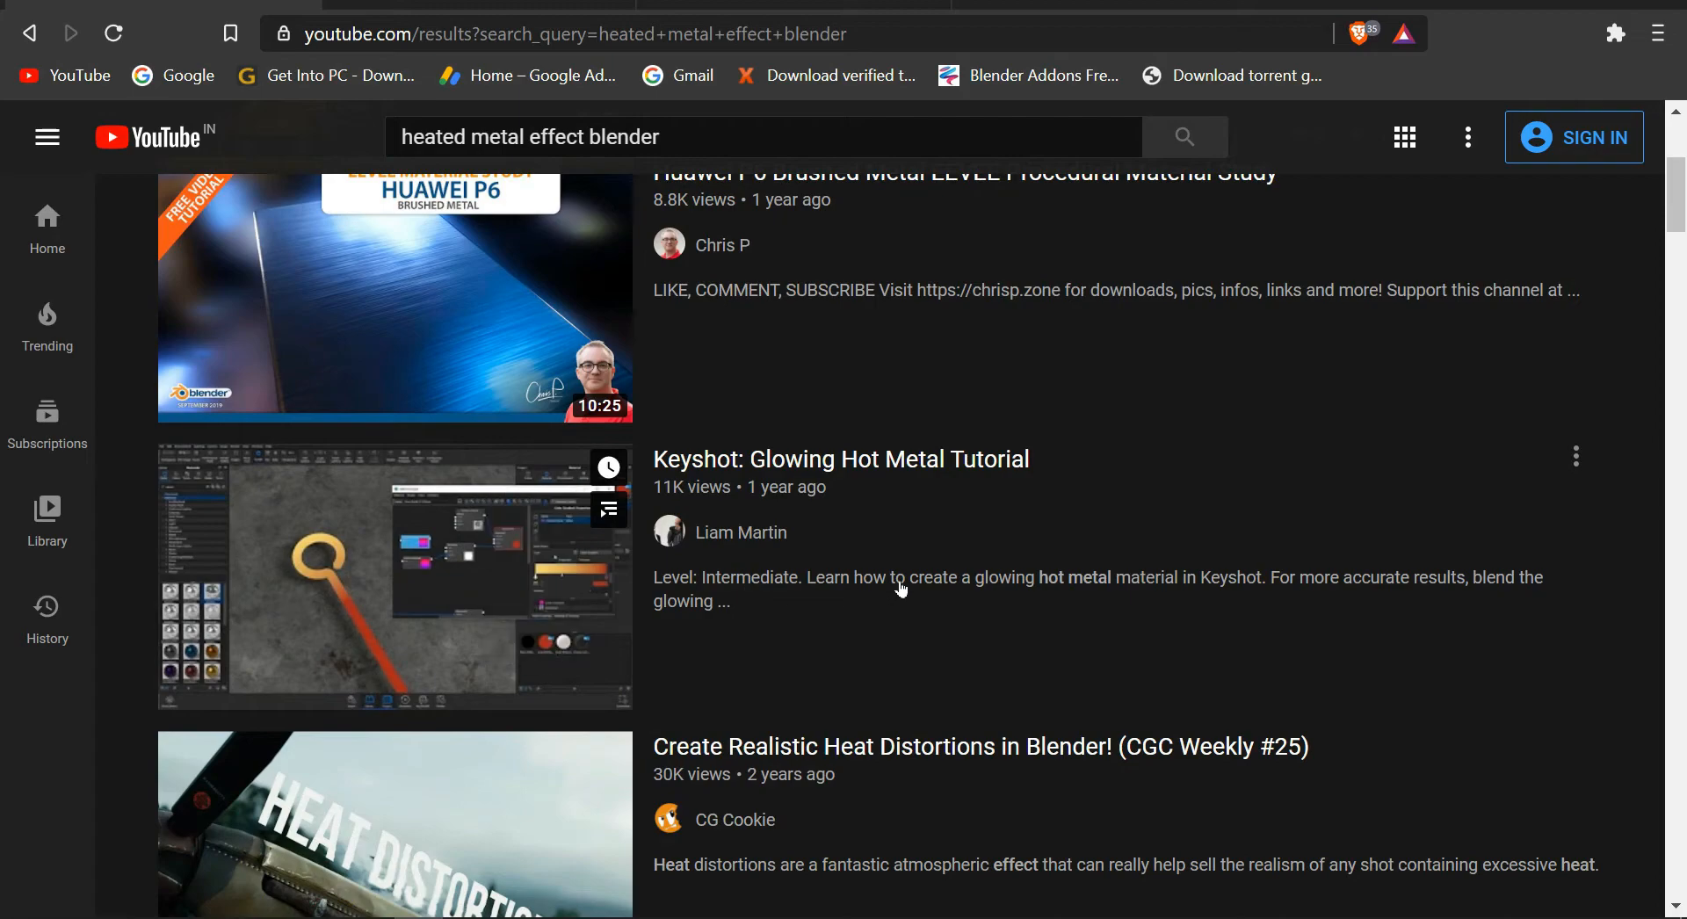
pyautogui.scroll(-13, 1093, 539)
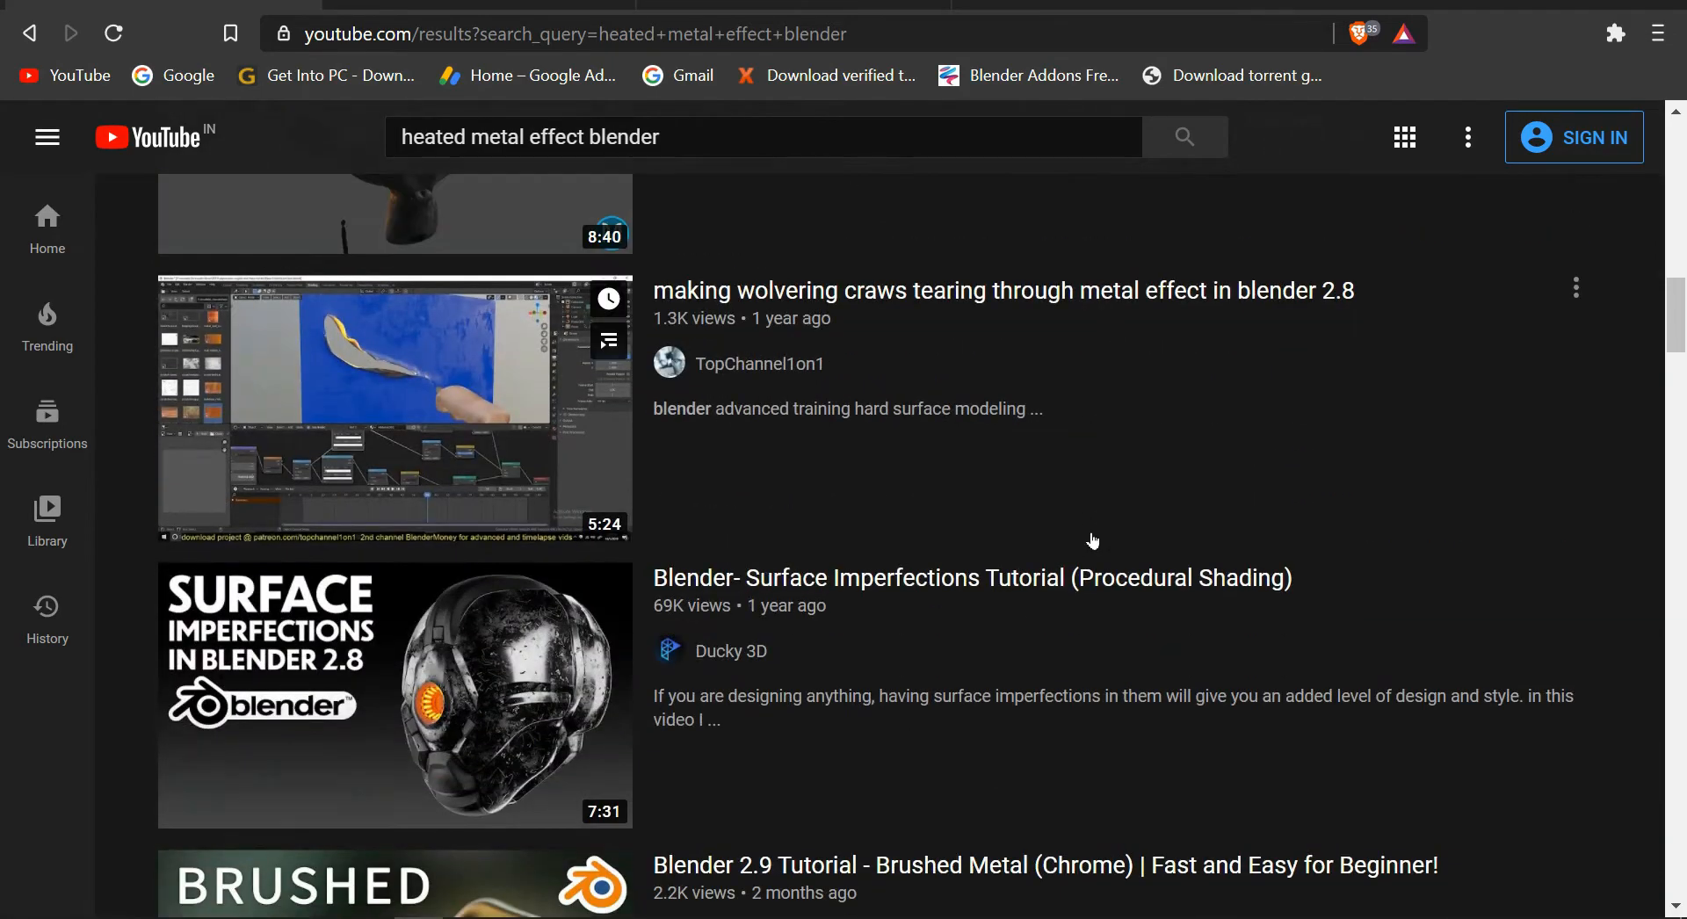
pyautogui.scroll(-10, 1095, 539)
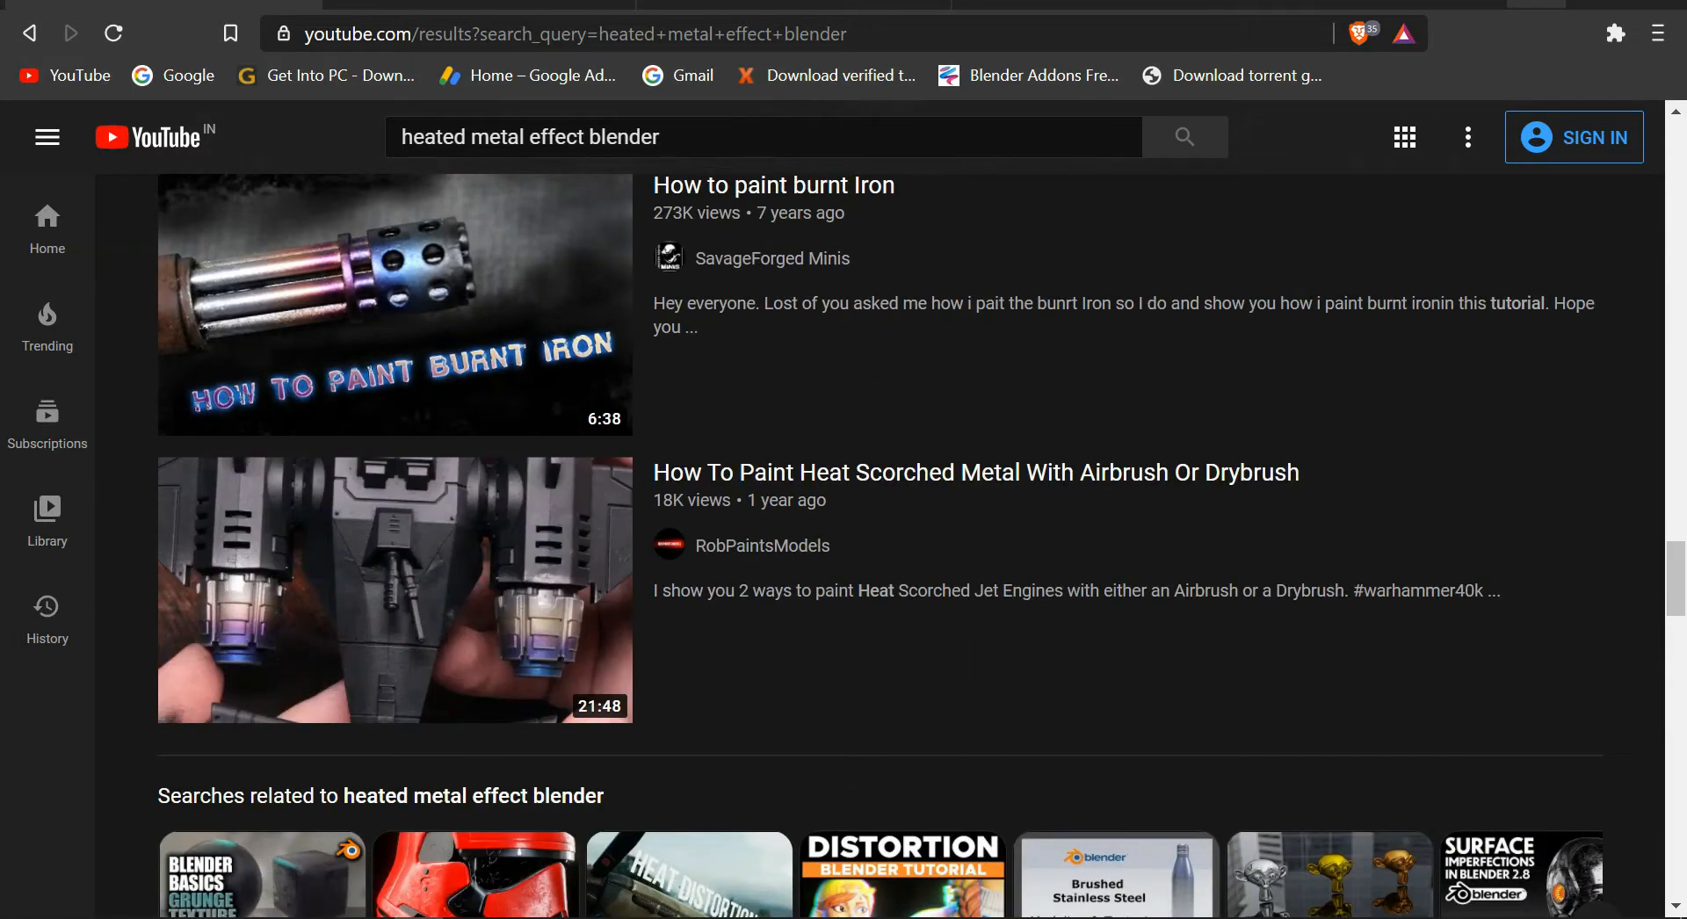
pyautogui.click(1536, 4)
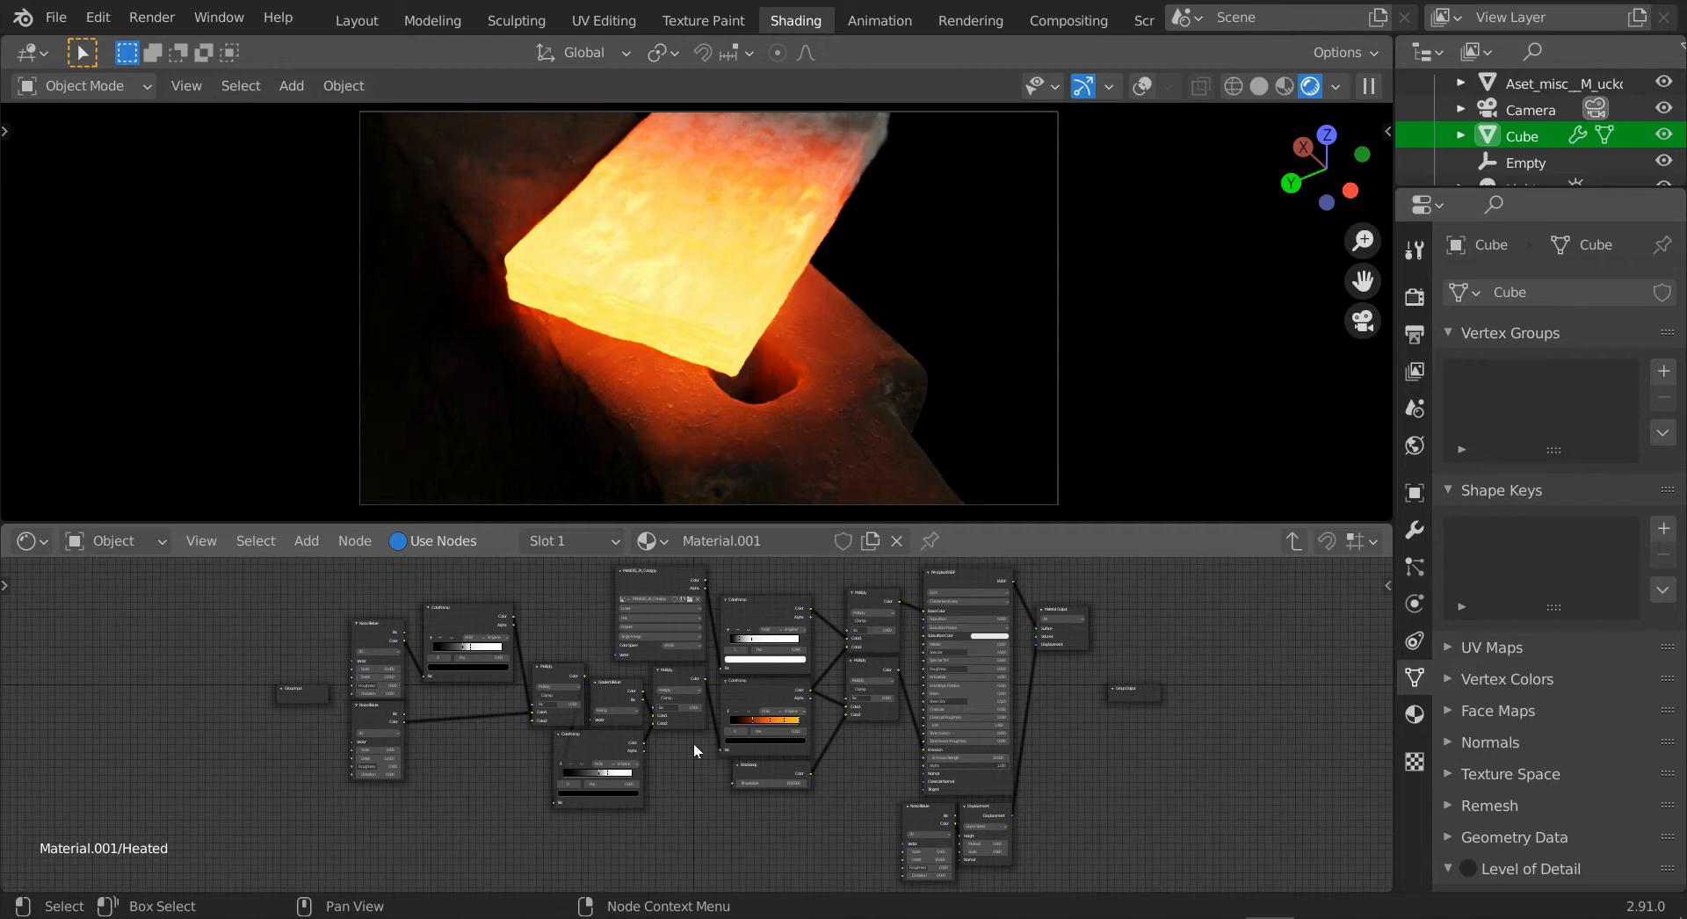
# Start a new General file in place of the finished heated-metal scene.
pyautogui.click(57, 17)
pyautogui.moveTo(255, 47)
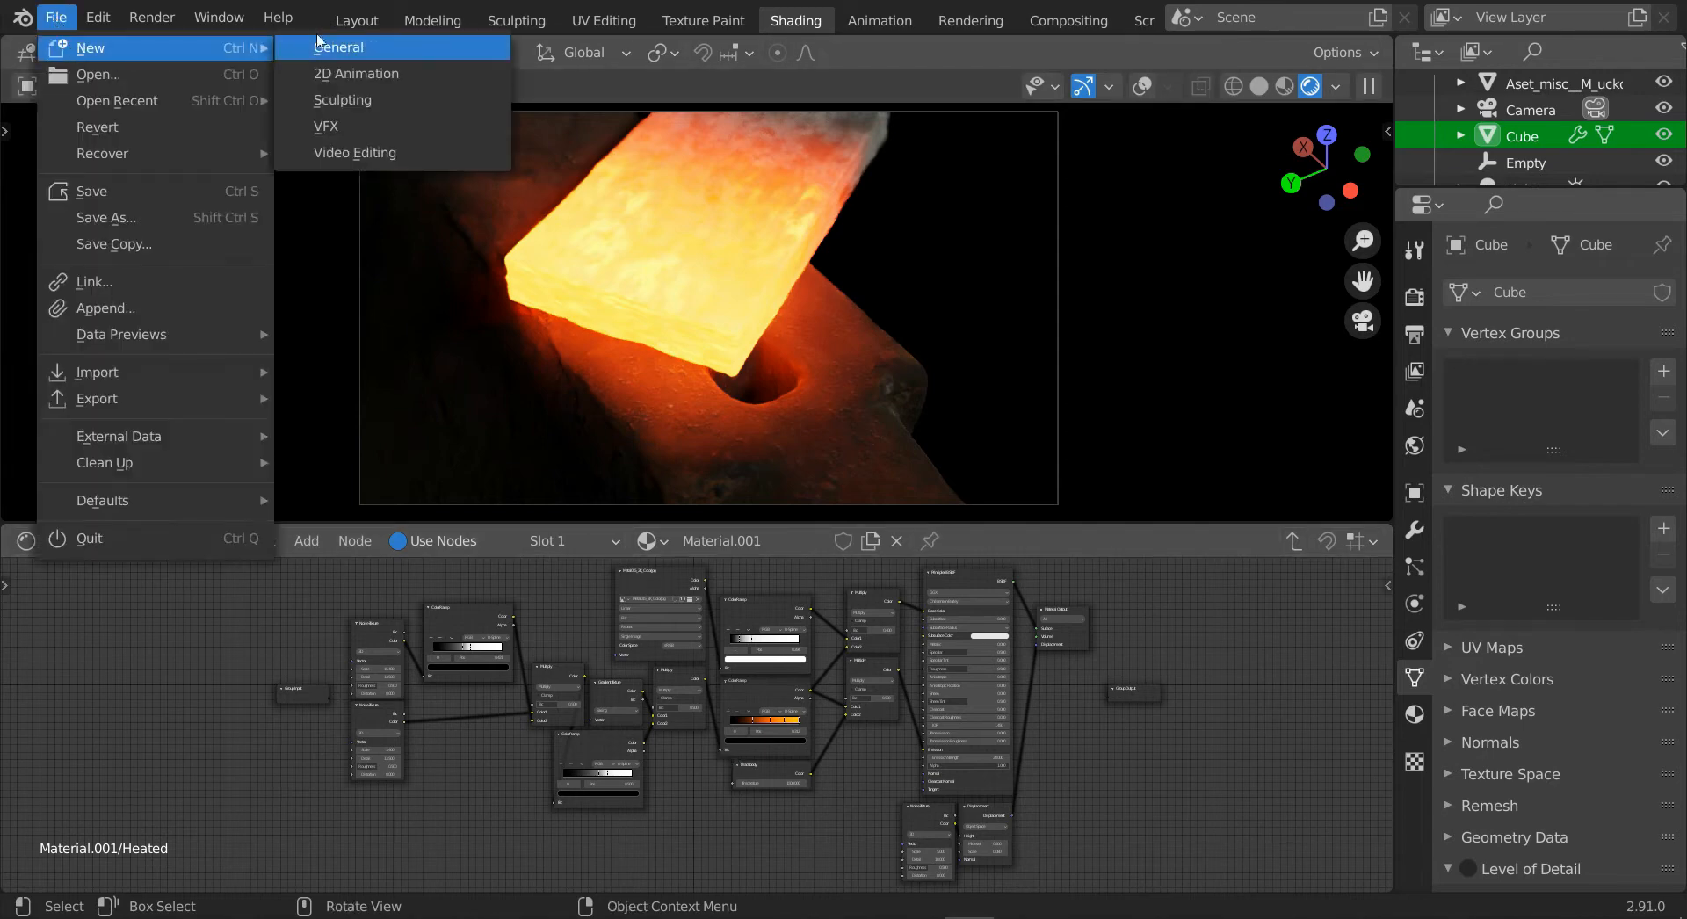
pyautogui.click(383, 41)
pyautogui.click(846, 510)
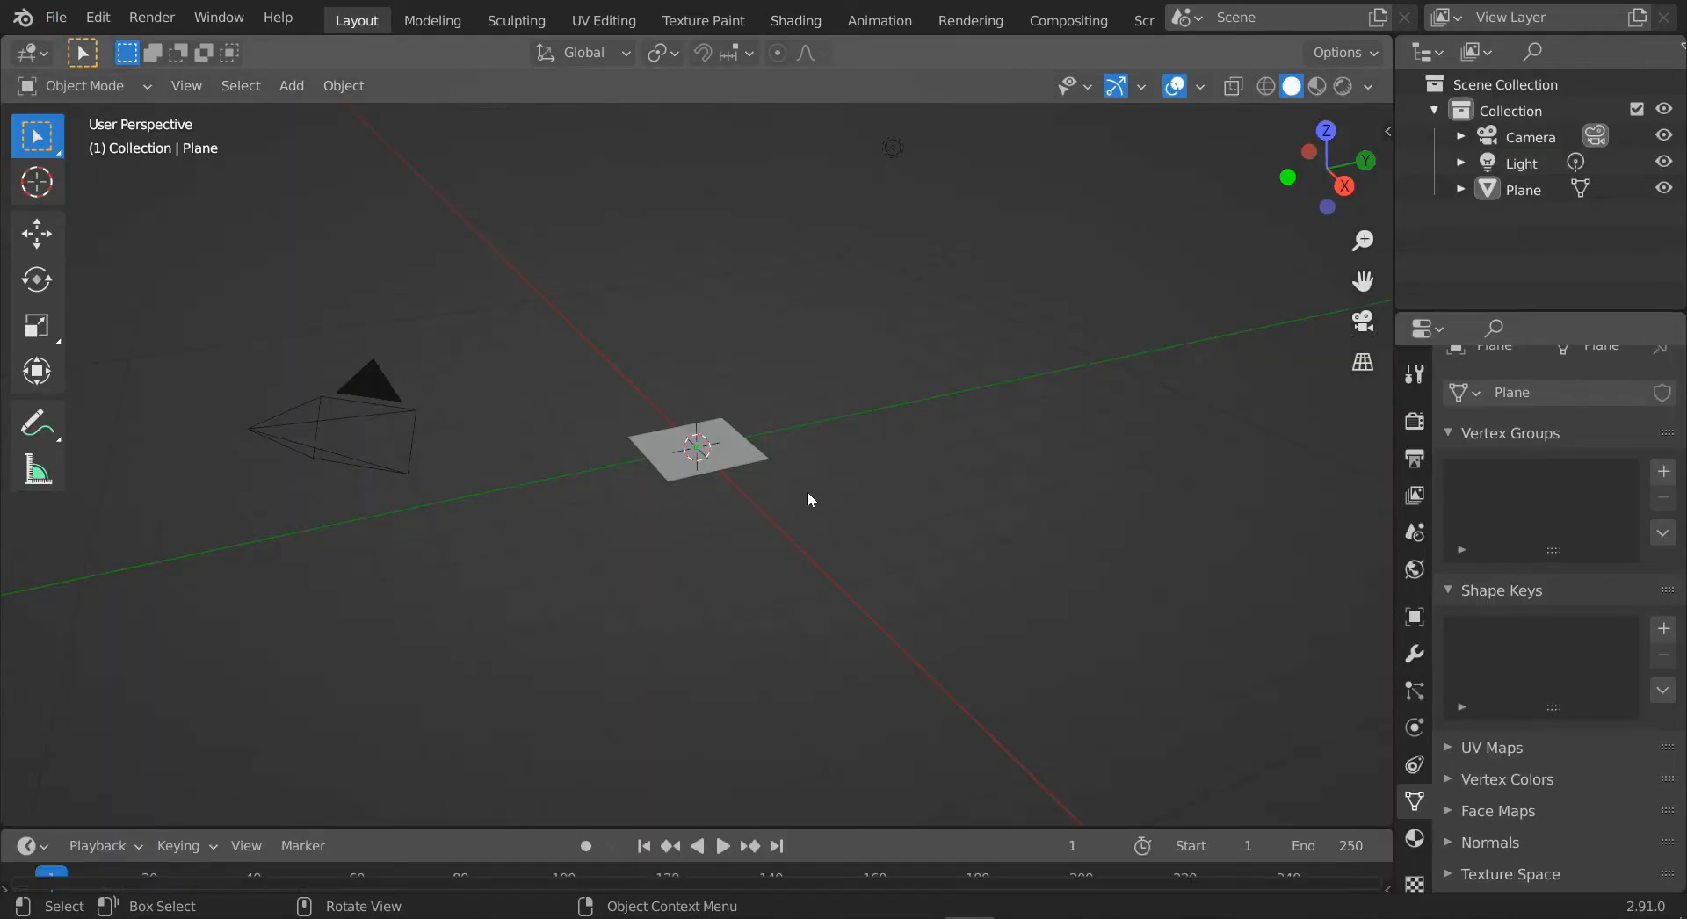
# Delete the plane at the scene origin and add a cube mesh in its place.
pyautogui.click(731, 461)
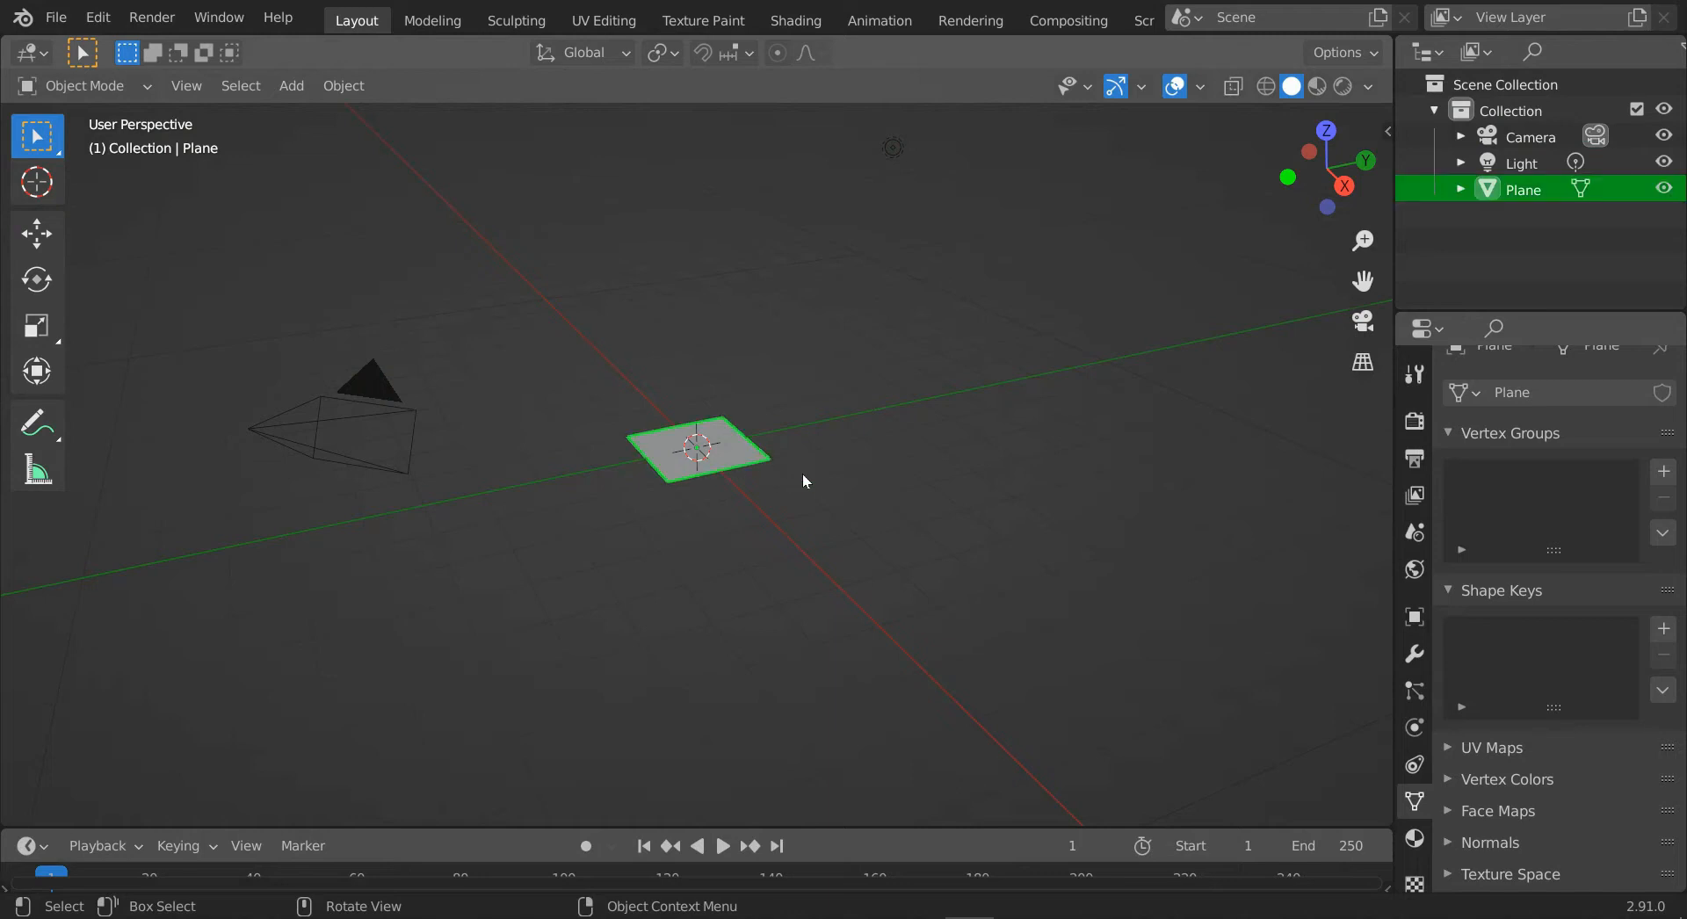
pyautogui.press('x')
pyautogui.click(803, 472)
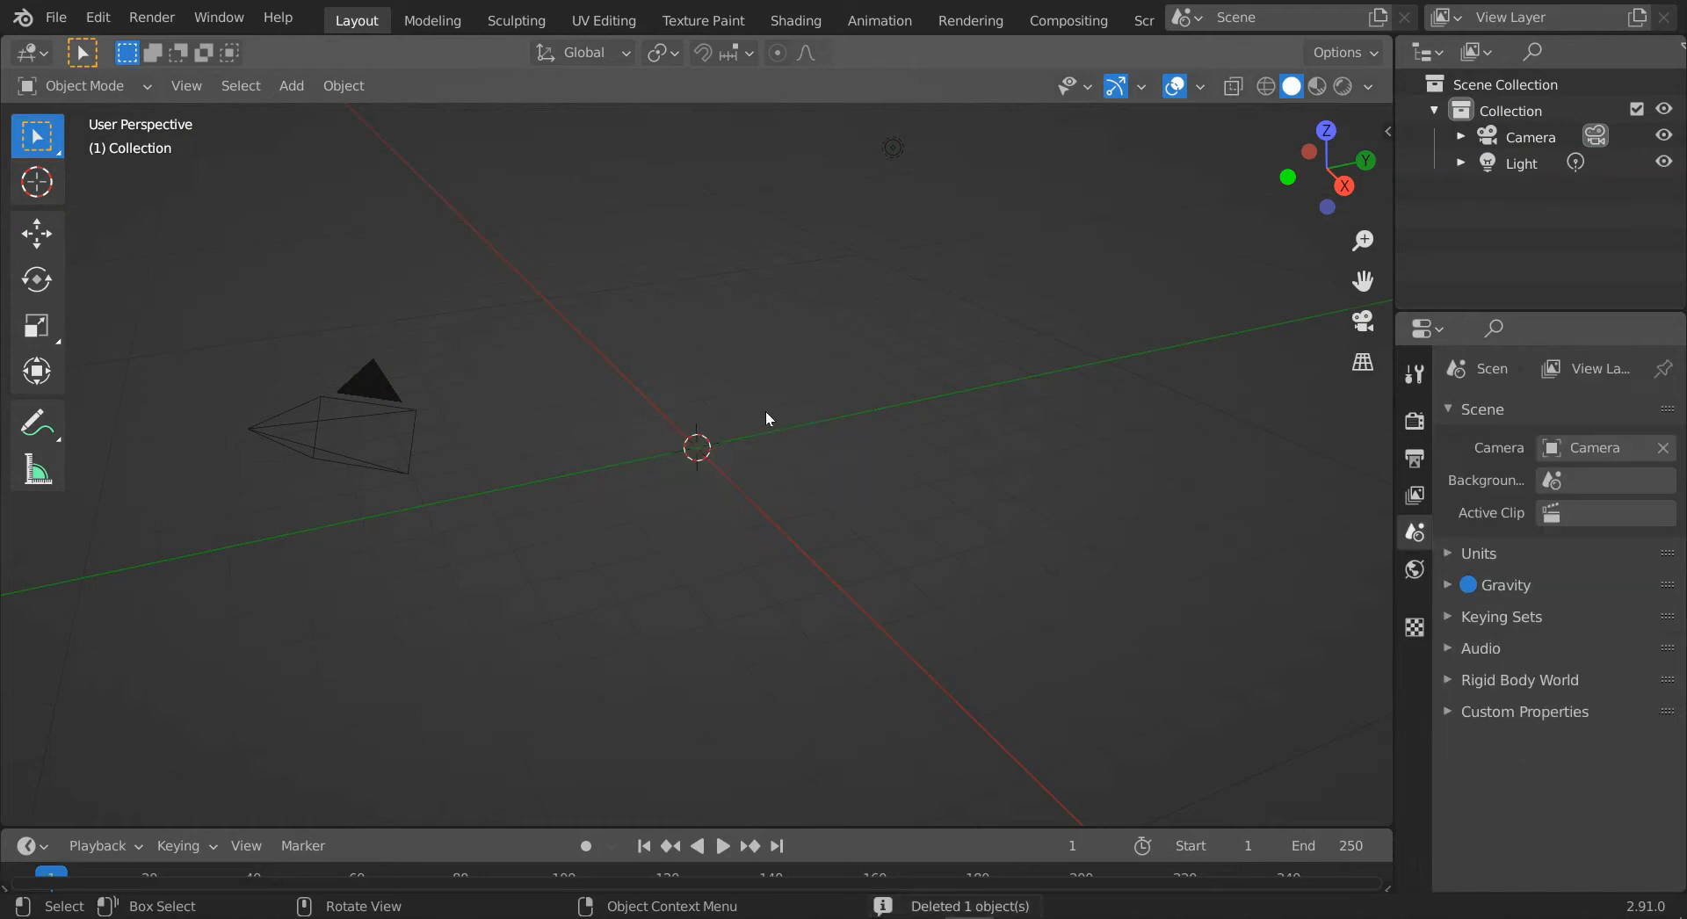
pyautogui.hotkey('shift', 'a')
pyautogui.moveTo(725, 367)
pyautogui.click(830, 398)
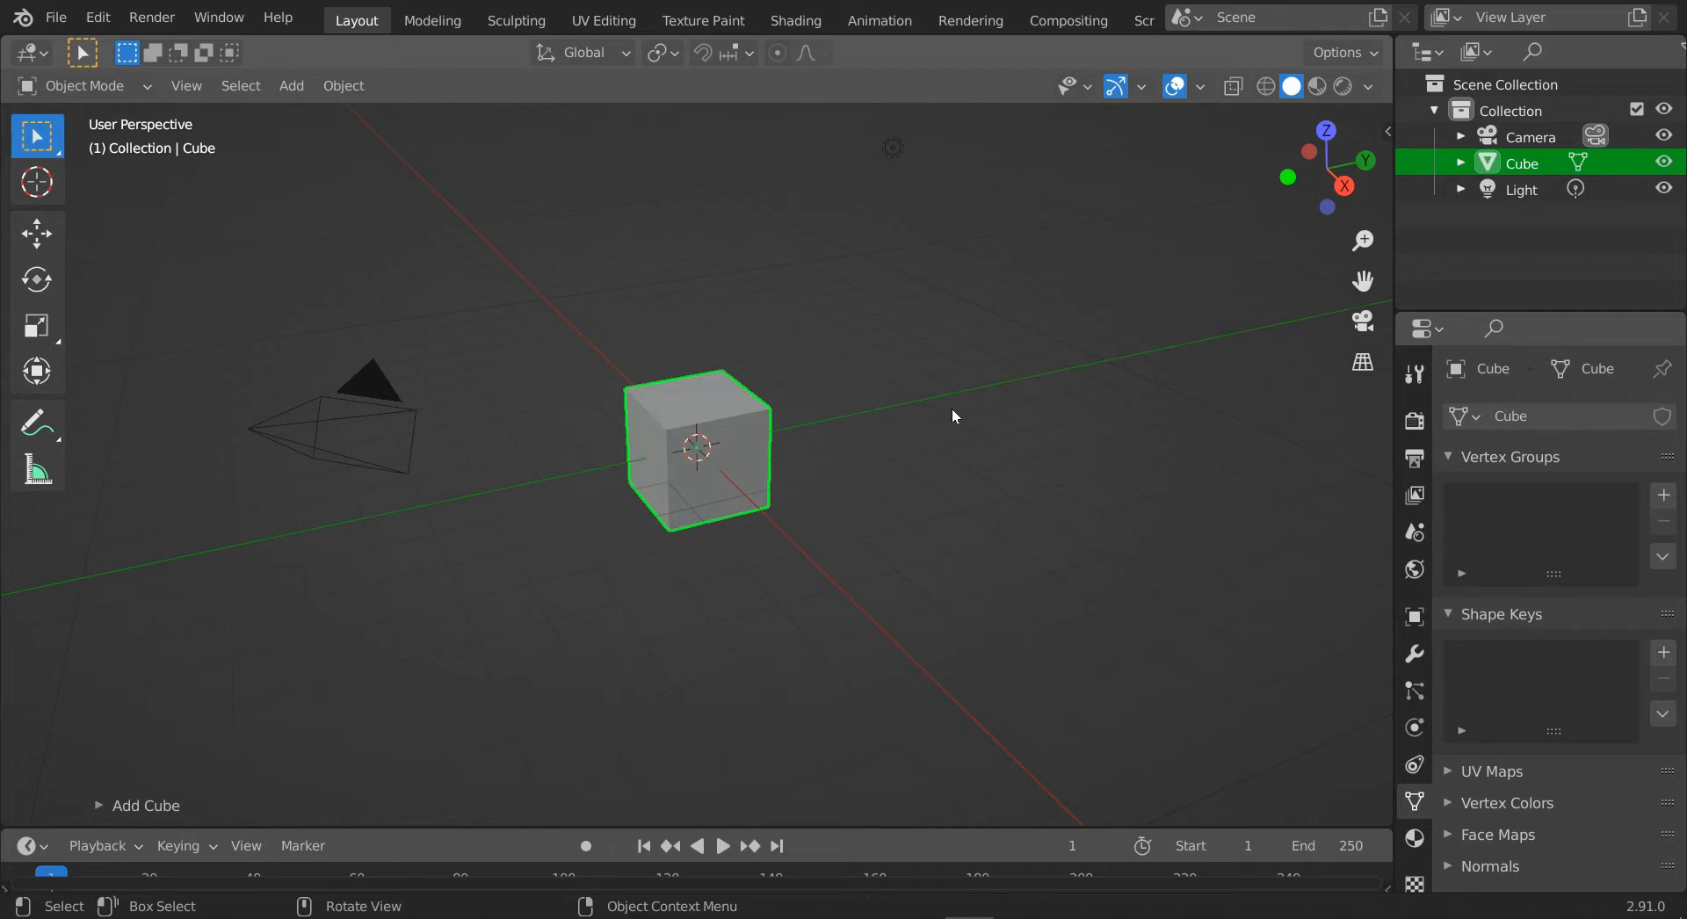
# Scale the cube to about 0.15 along Z and about 0.49 along Y, and apply its object transform.
pyautogui.press('s')
pyautogui.press('z')
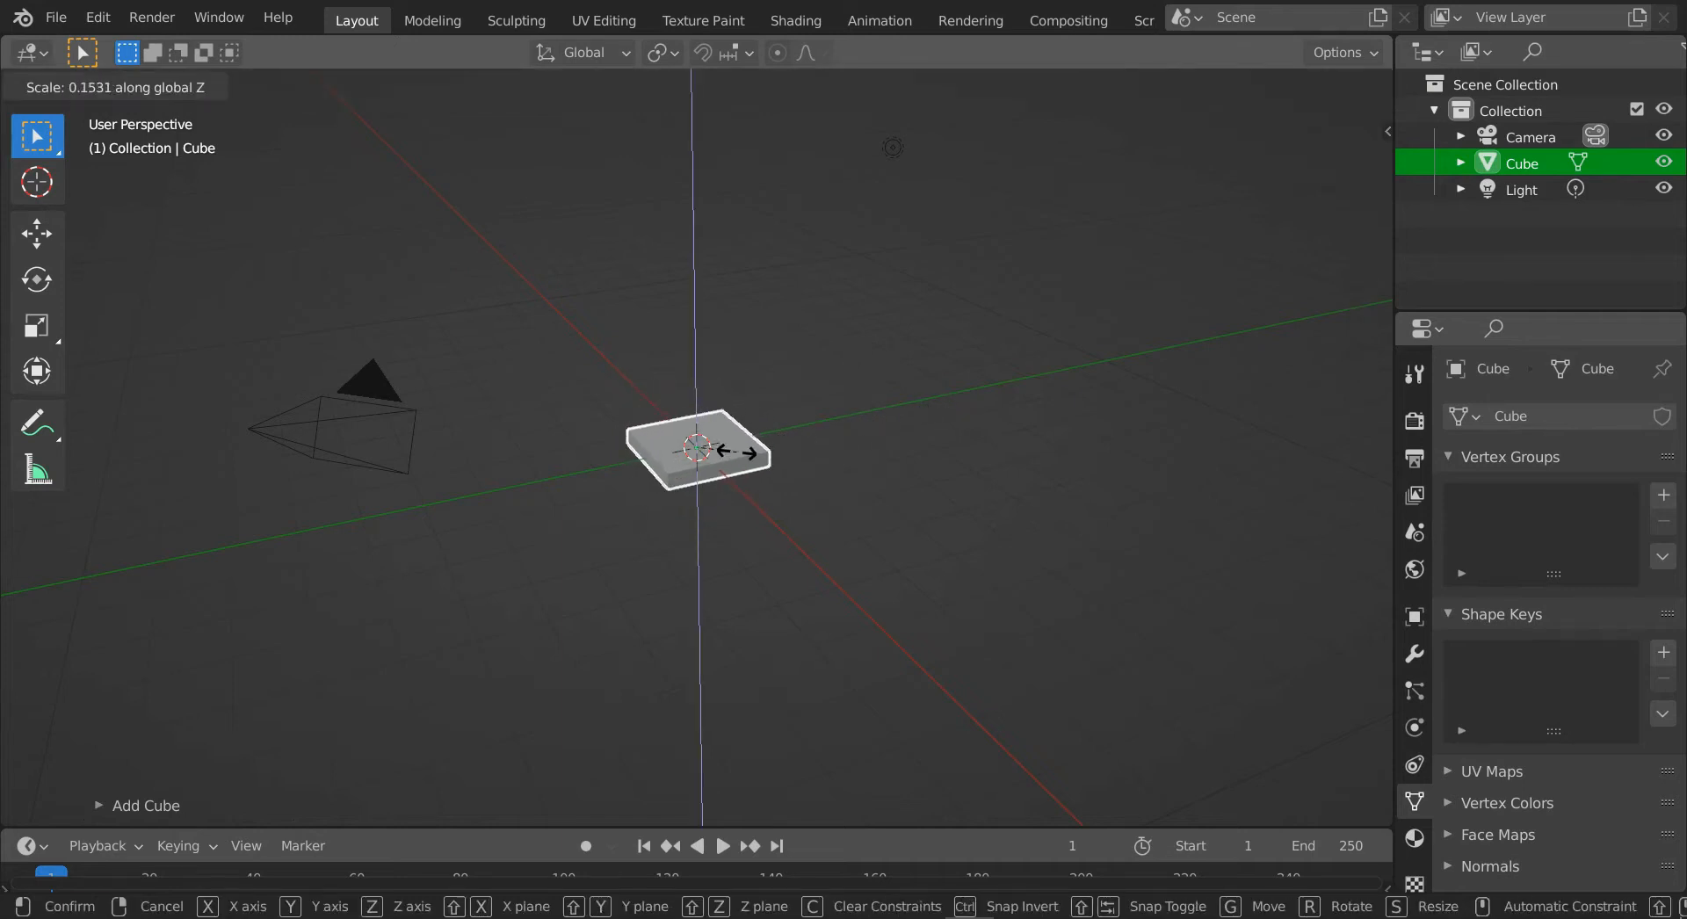
pyautogui.click(743, 450)
pyautogui.press('s')
pyautogui.press('y')
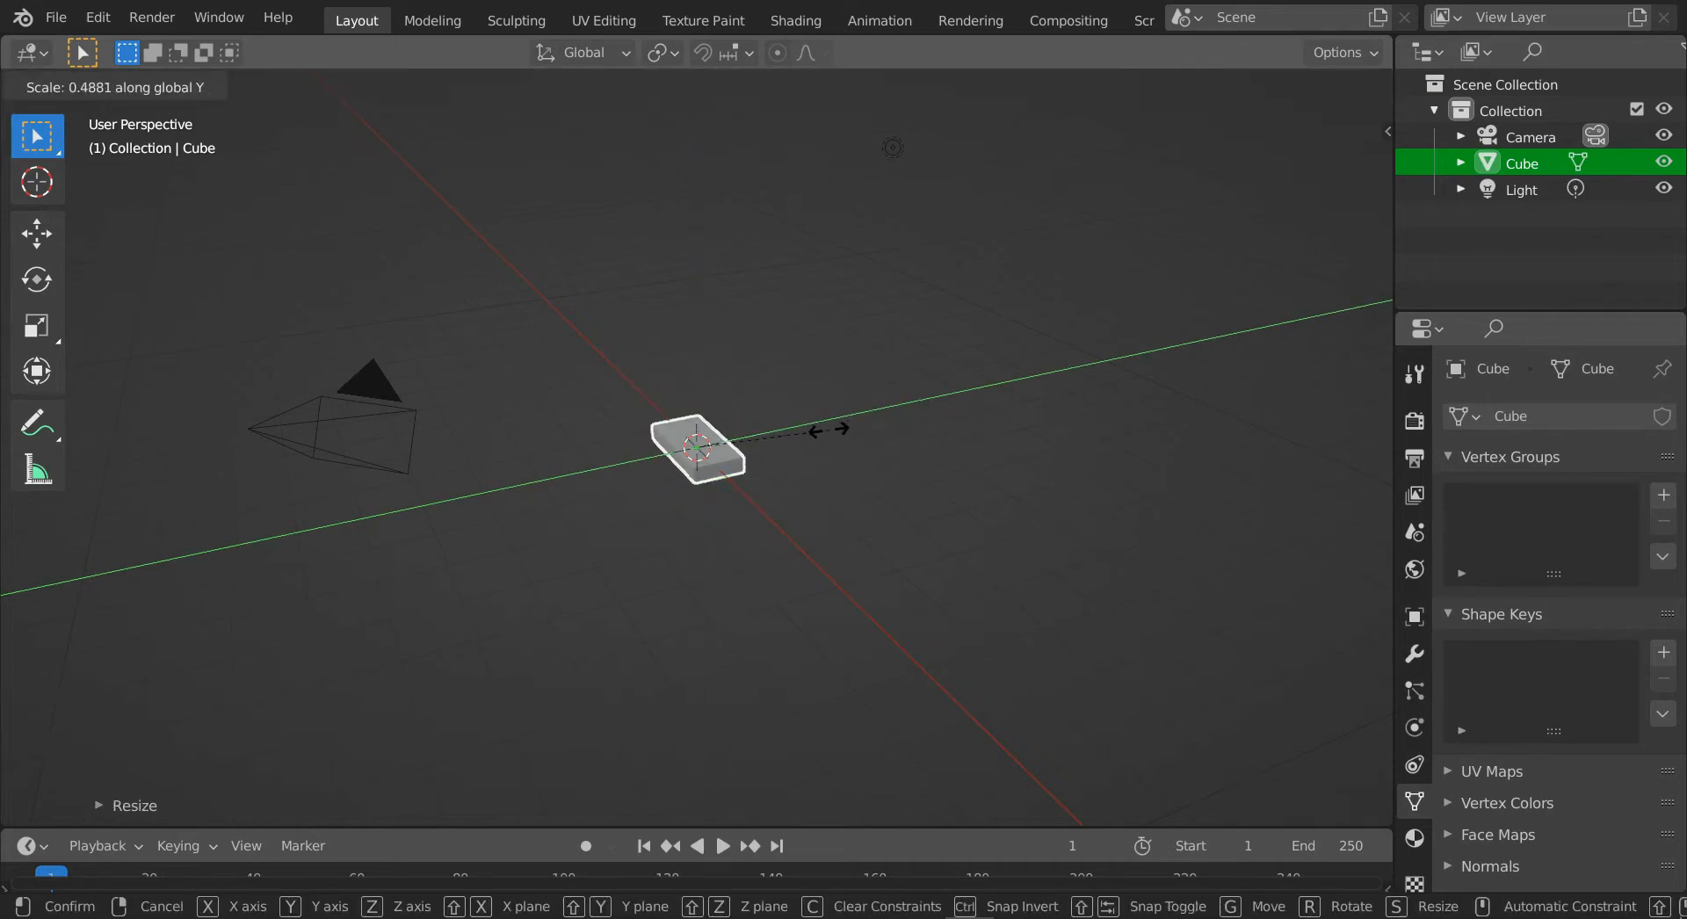
pyautogui.click(829, 437)
pyautogui.hotkey('ctrl', 'a')
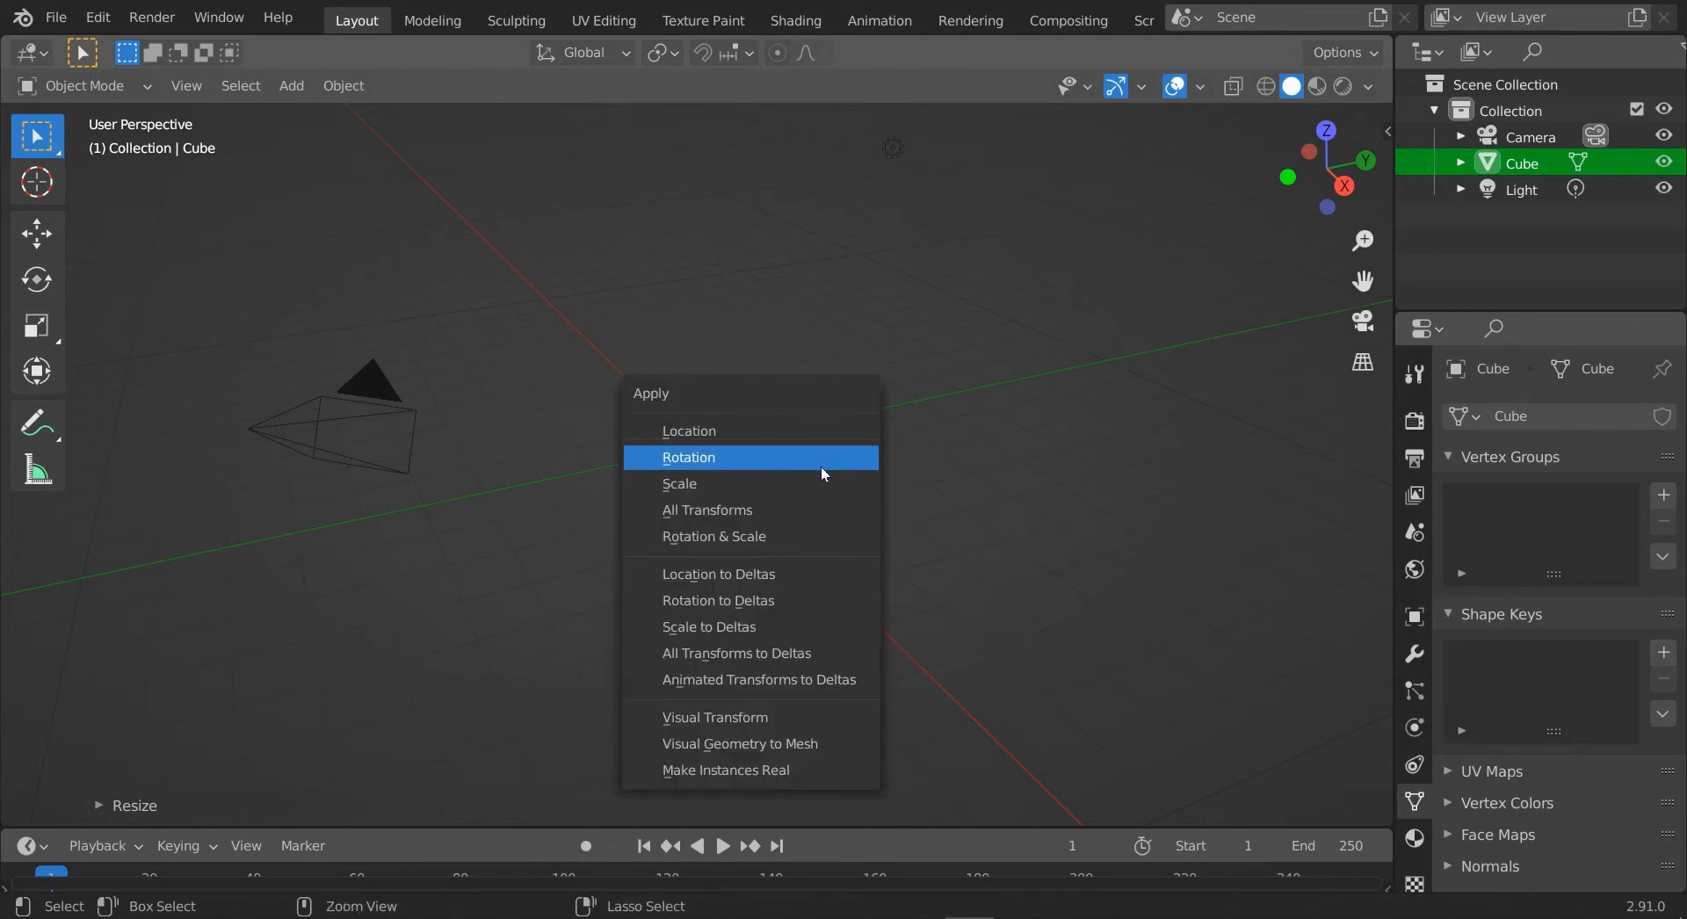
pyautogui.click(820, 467)
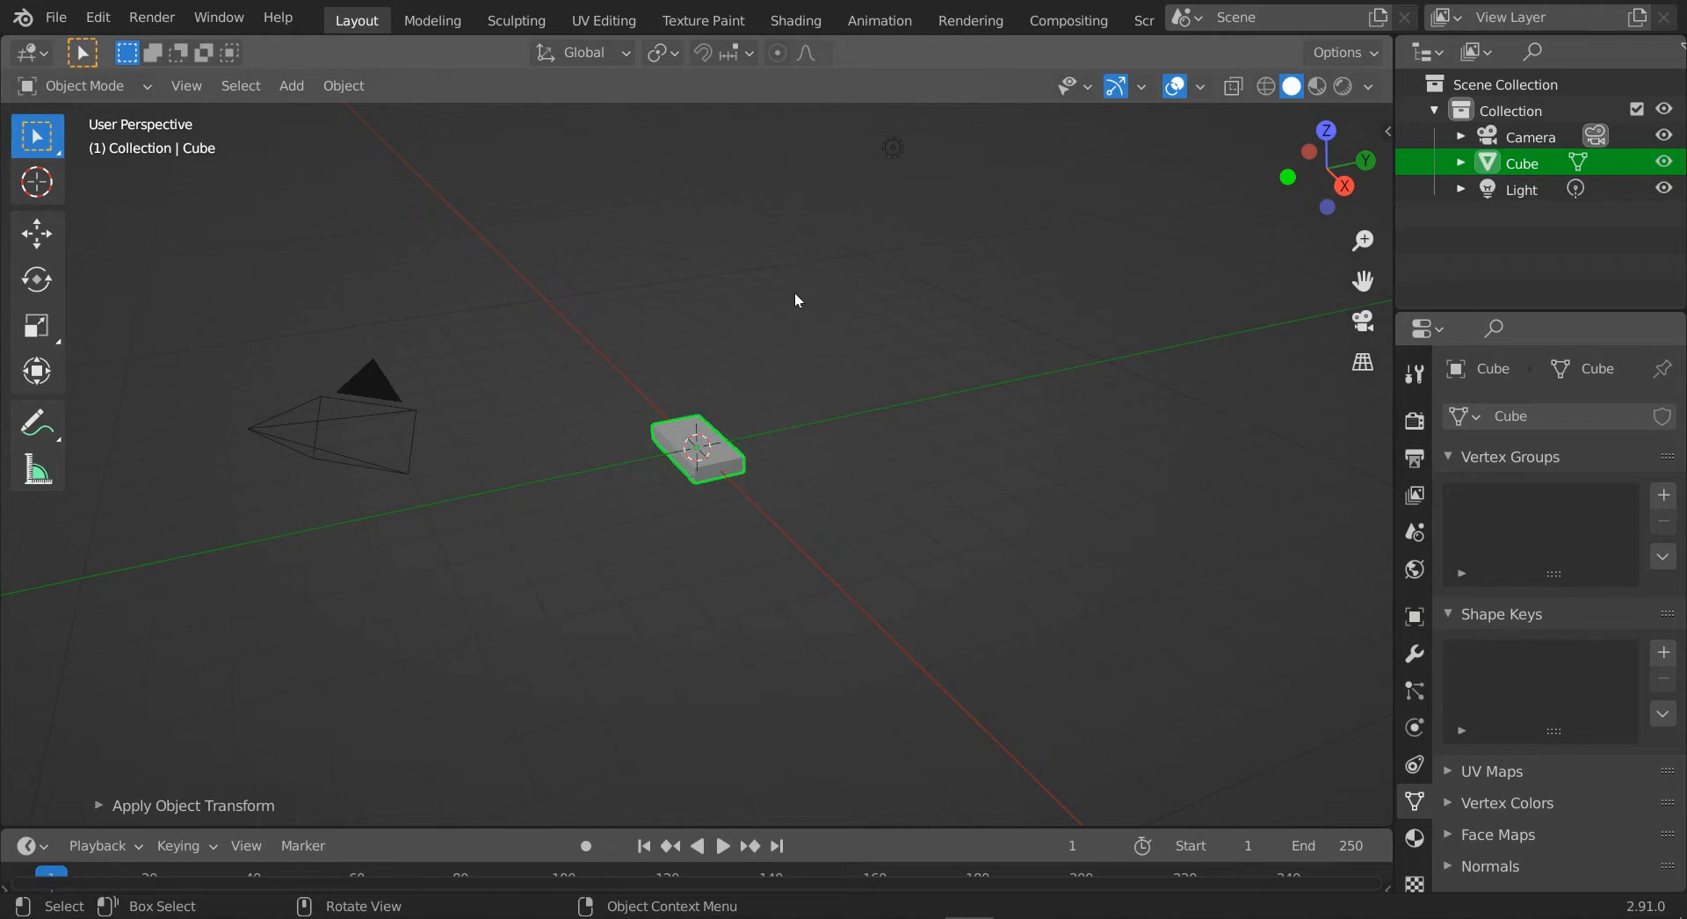
pyautogui.scroll(3, 796, 272)
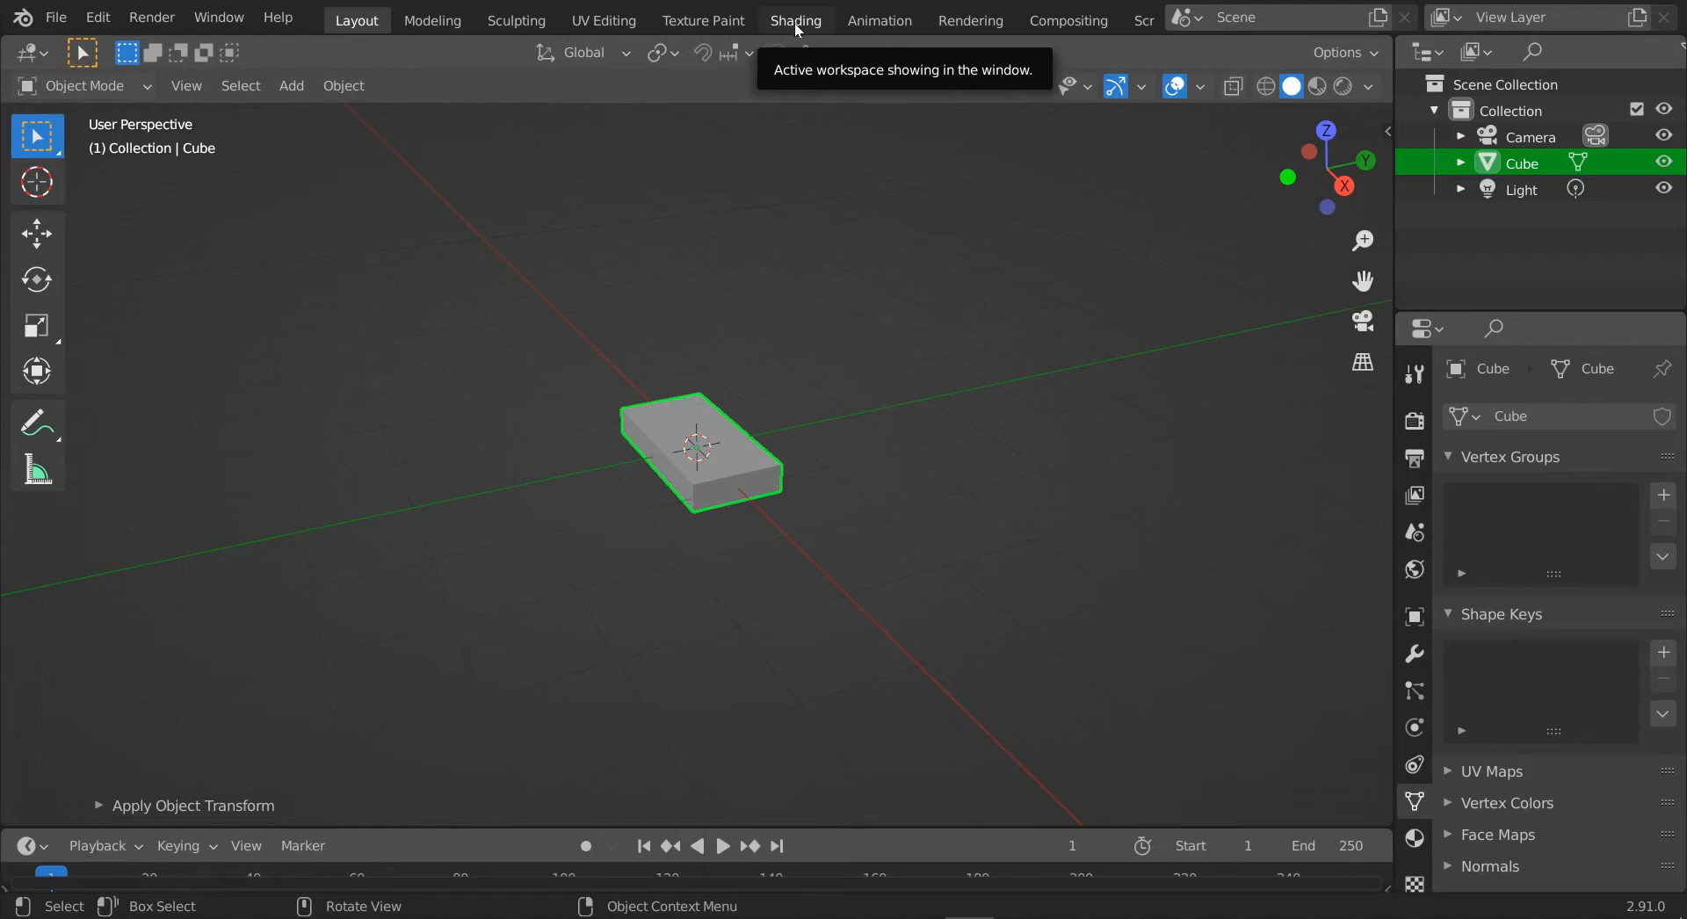
# Switch to the Shading workspace and create a new material for the flattened cube.
pyautogui.click(794, 21)
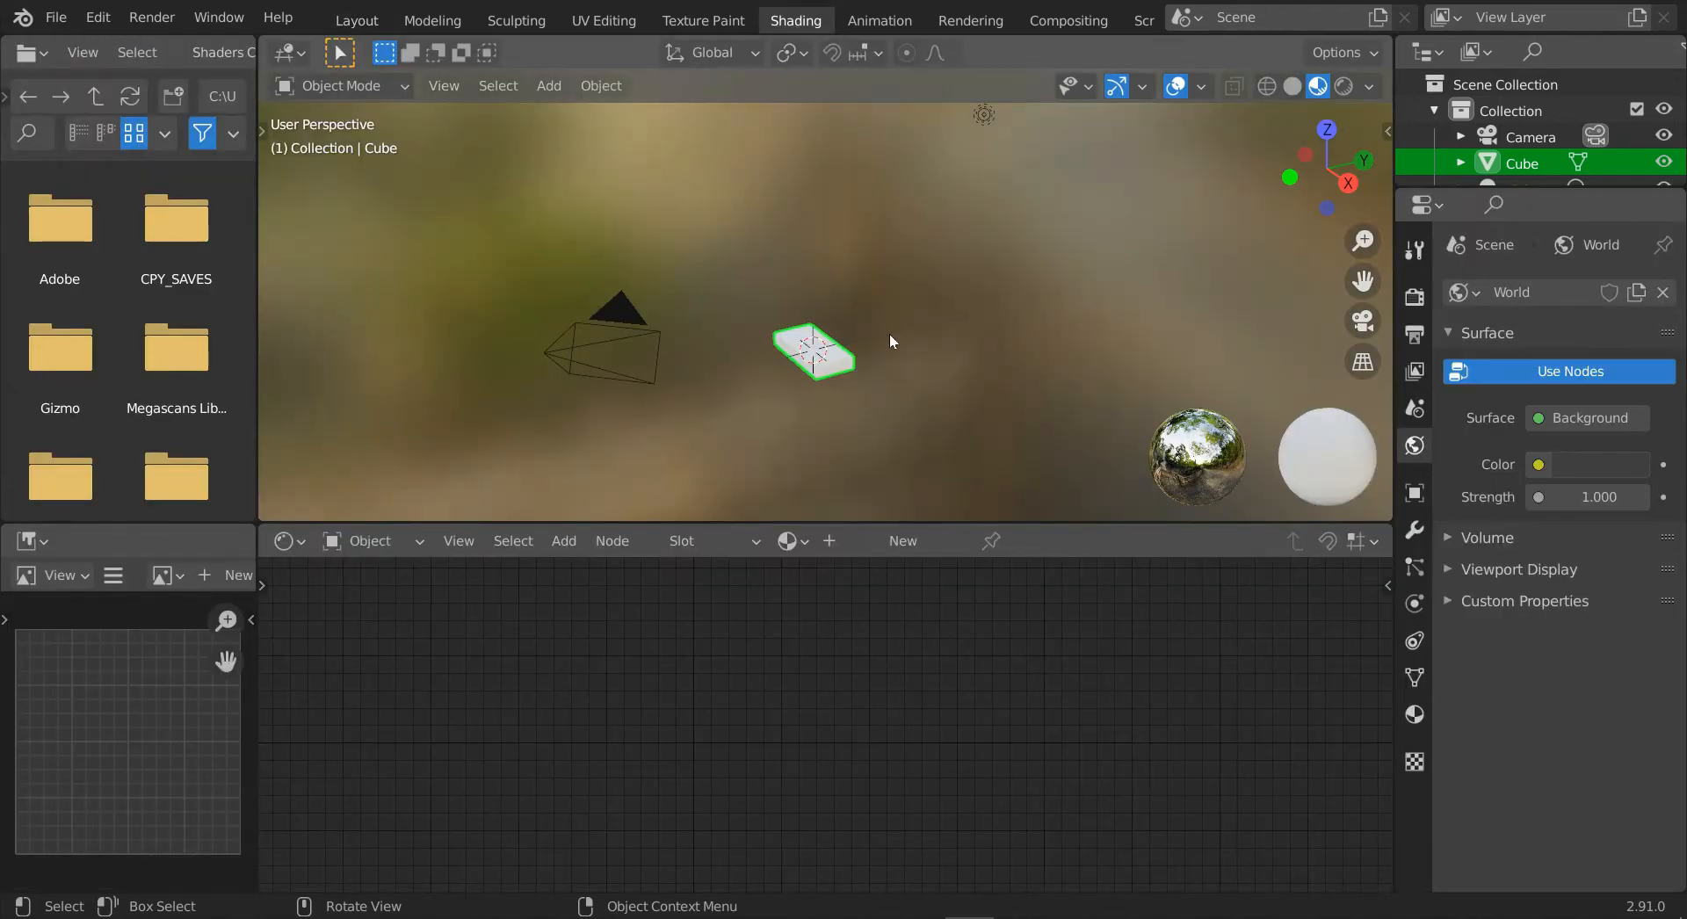
pyautogui.scroll(2, 889, 337)
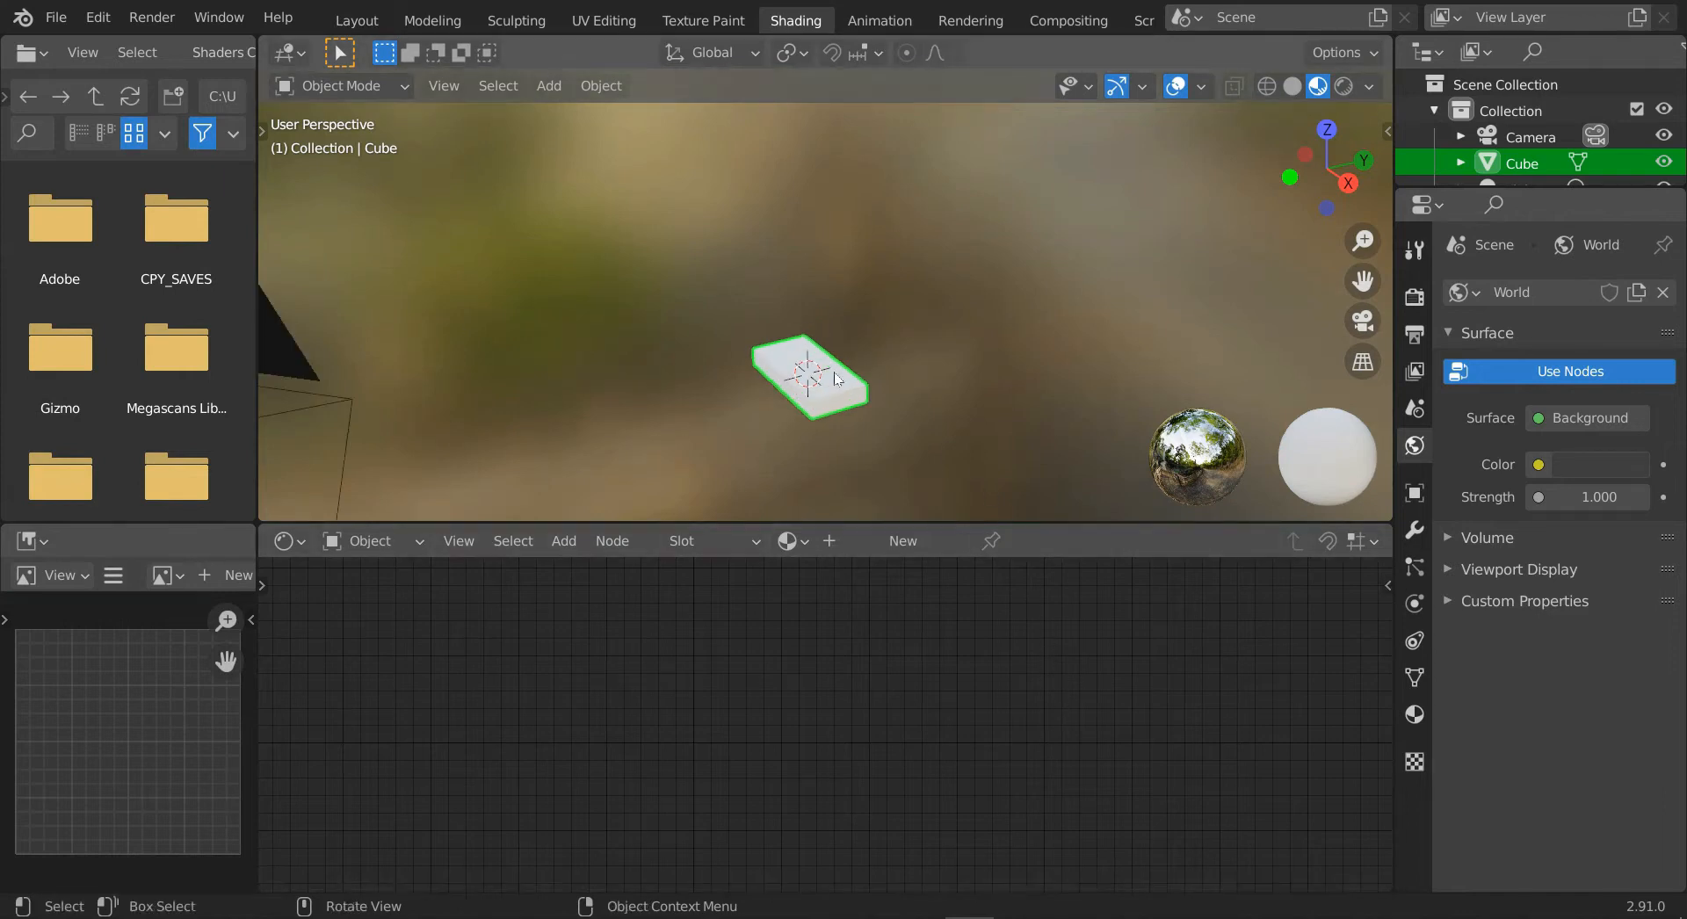
pyautogui.click(873, 545)
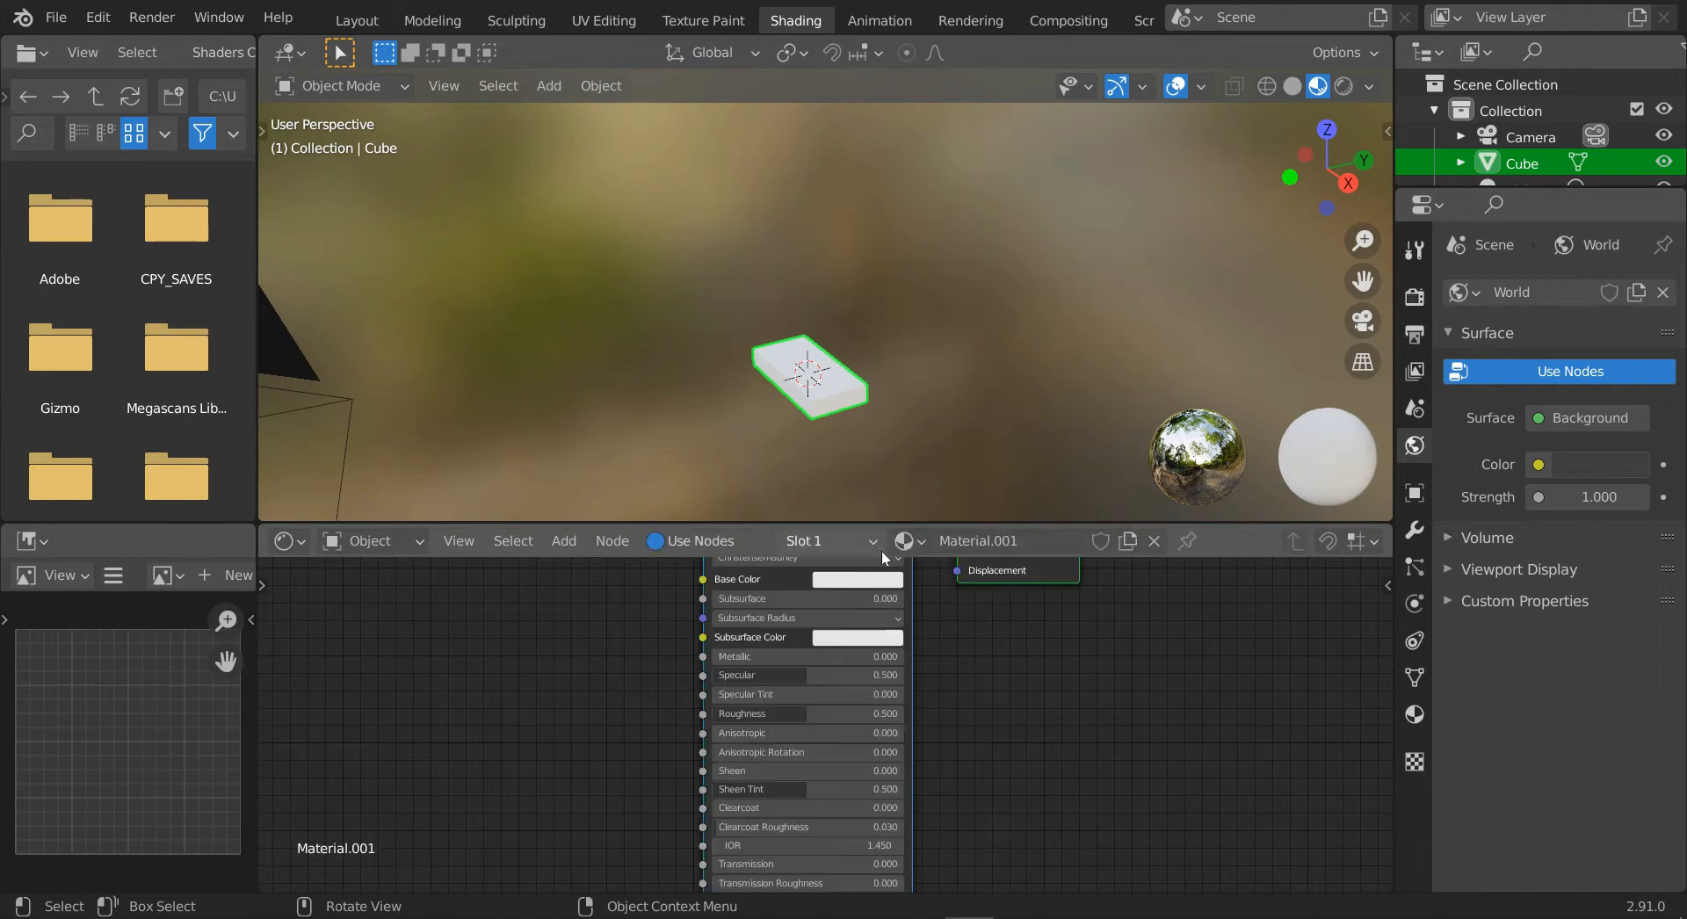
# Move the Principled BSDF node upward in the cube's material node graph.
pyautogui.moveTo(1011, 684); pyautogui.dragTo(1157, 806, button='middle')
pyautogui.click(1155, 784)
pyautogui.scroll(-2, 1147, 759)
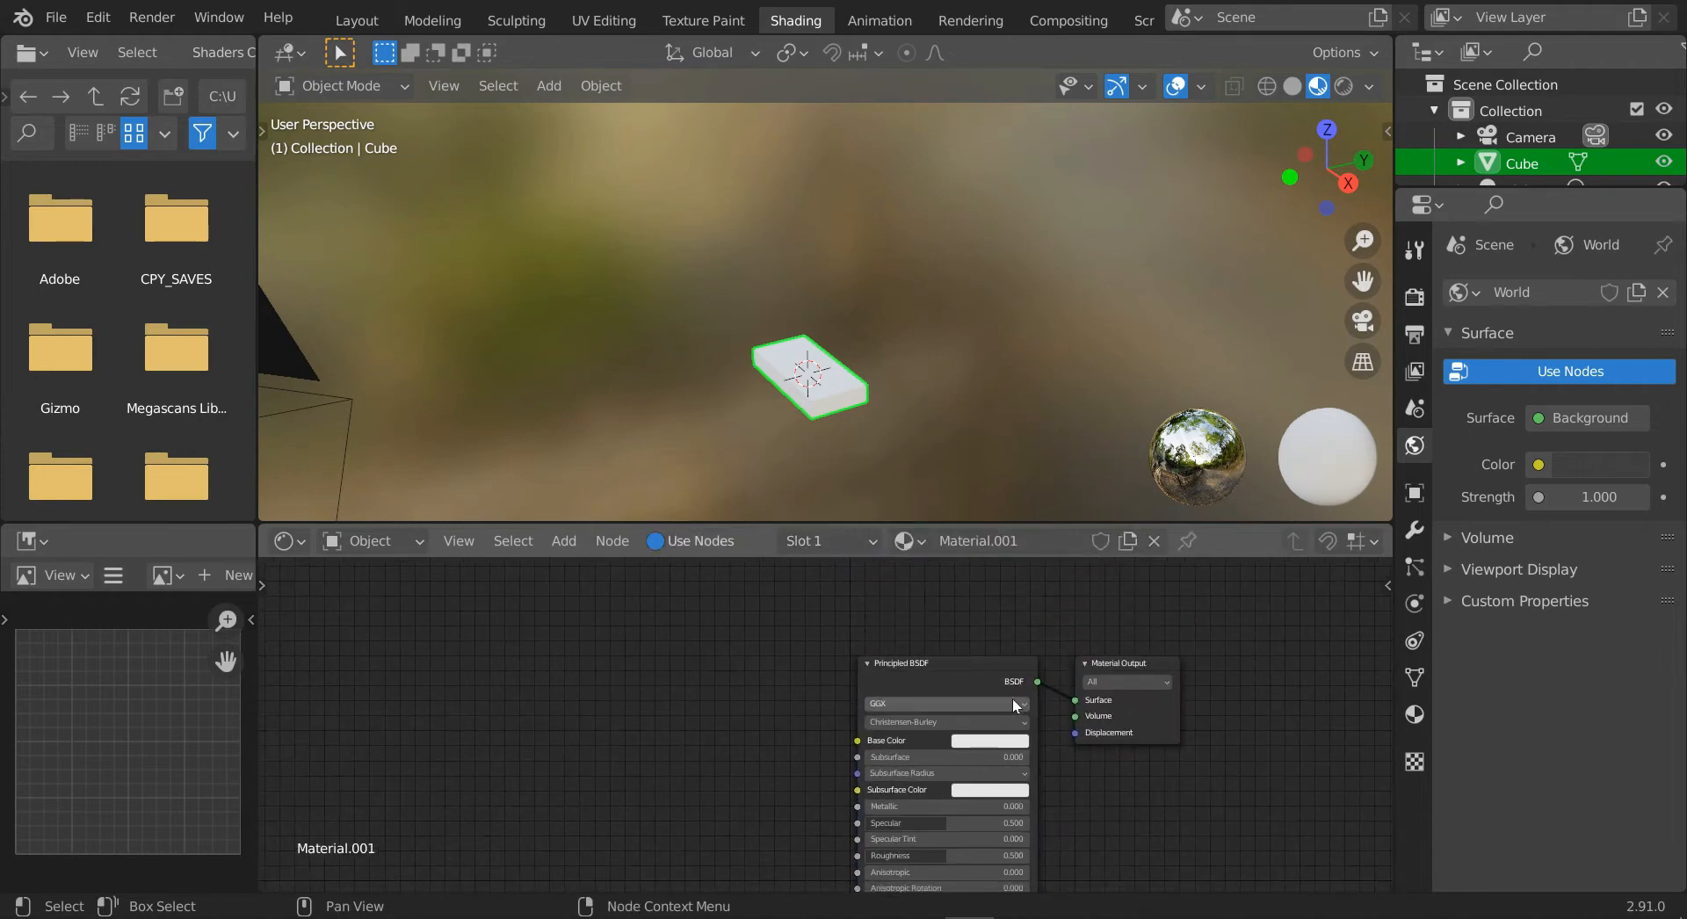
pyautogui.moveTo(995, 673); pyautogui.dragTo(982, 606)
# Set the Principled BSDF's Metallic value to 1.000.
pyautogui.moveTo(1069, 768)
pyautogui.mouseDown(button='middle')
pyautogui.moveTo(1063, 675)
pyautogui.moveTo(1082, 687)
pyautogui.moveTo(1081, 757)
pyautogui.mouseUp(button='middle')
pyautogui.scroll(1, 1063, 675)
pyautogui.scroll(1, 1062, 673)
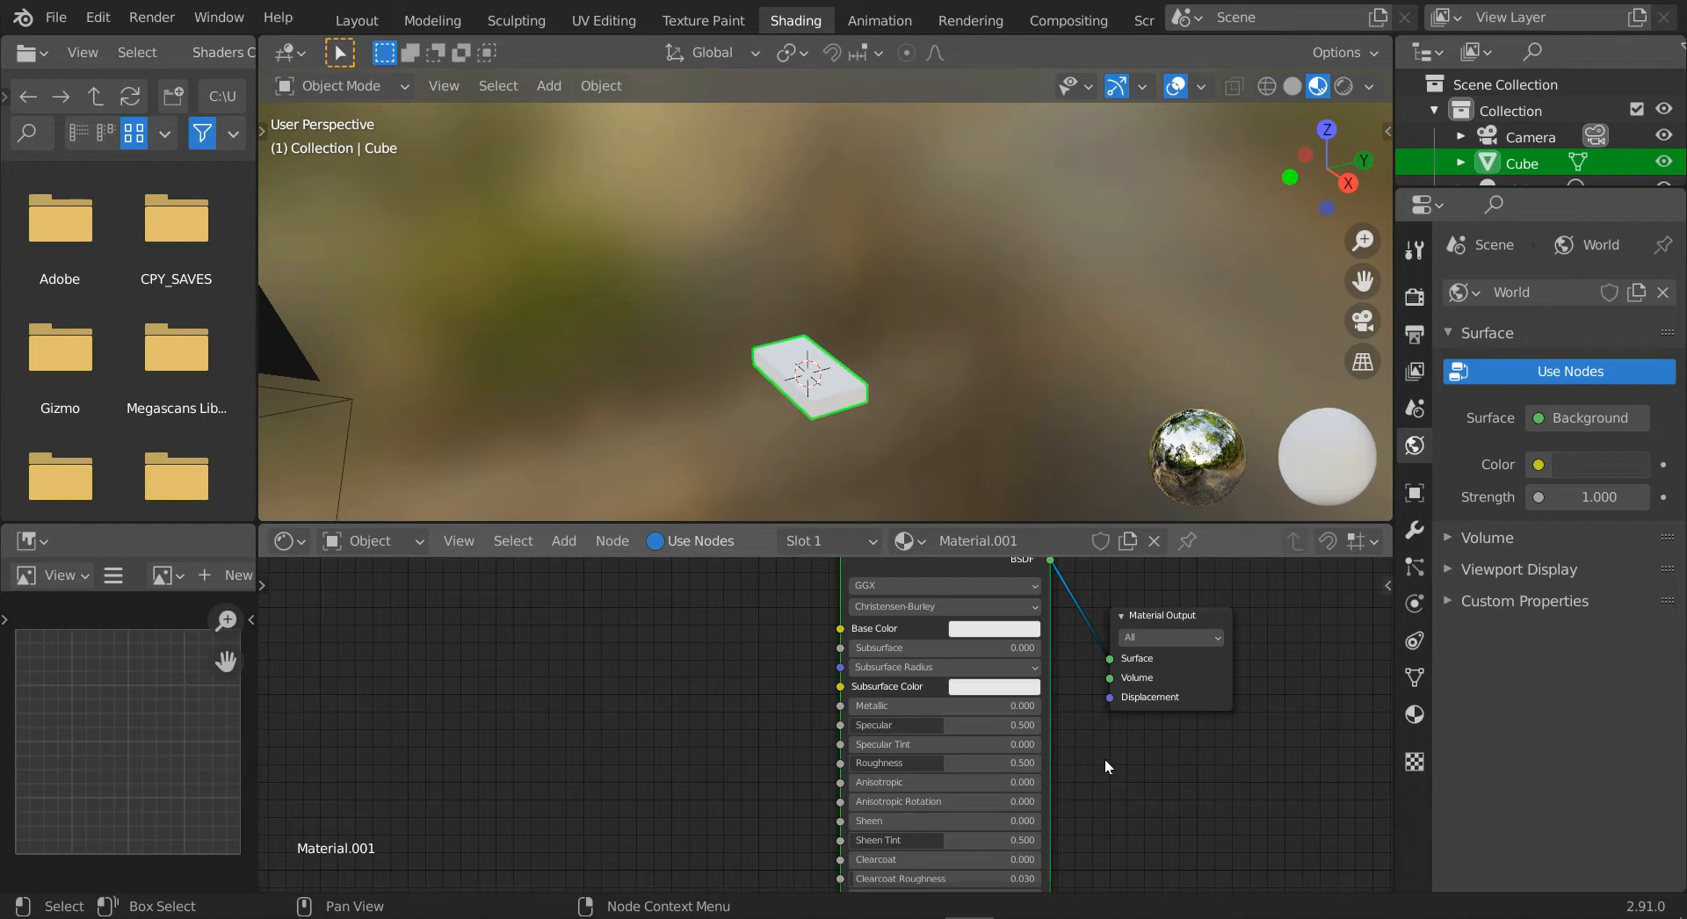
pyautogui.click(862, 706)
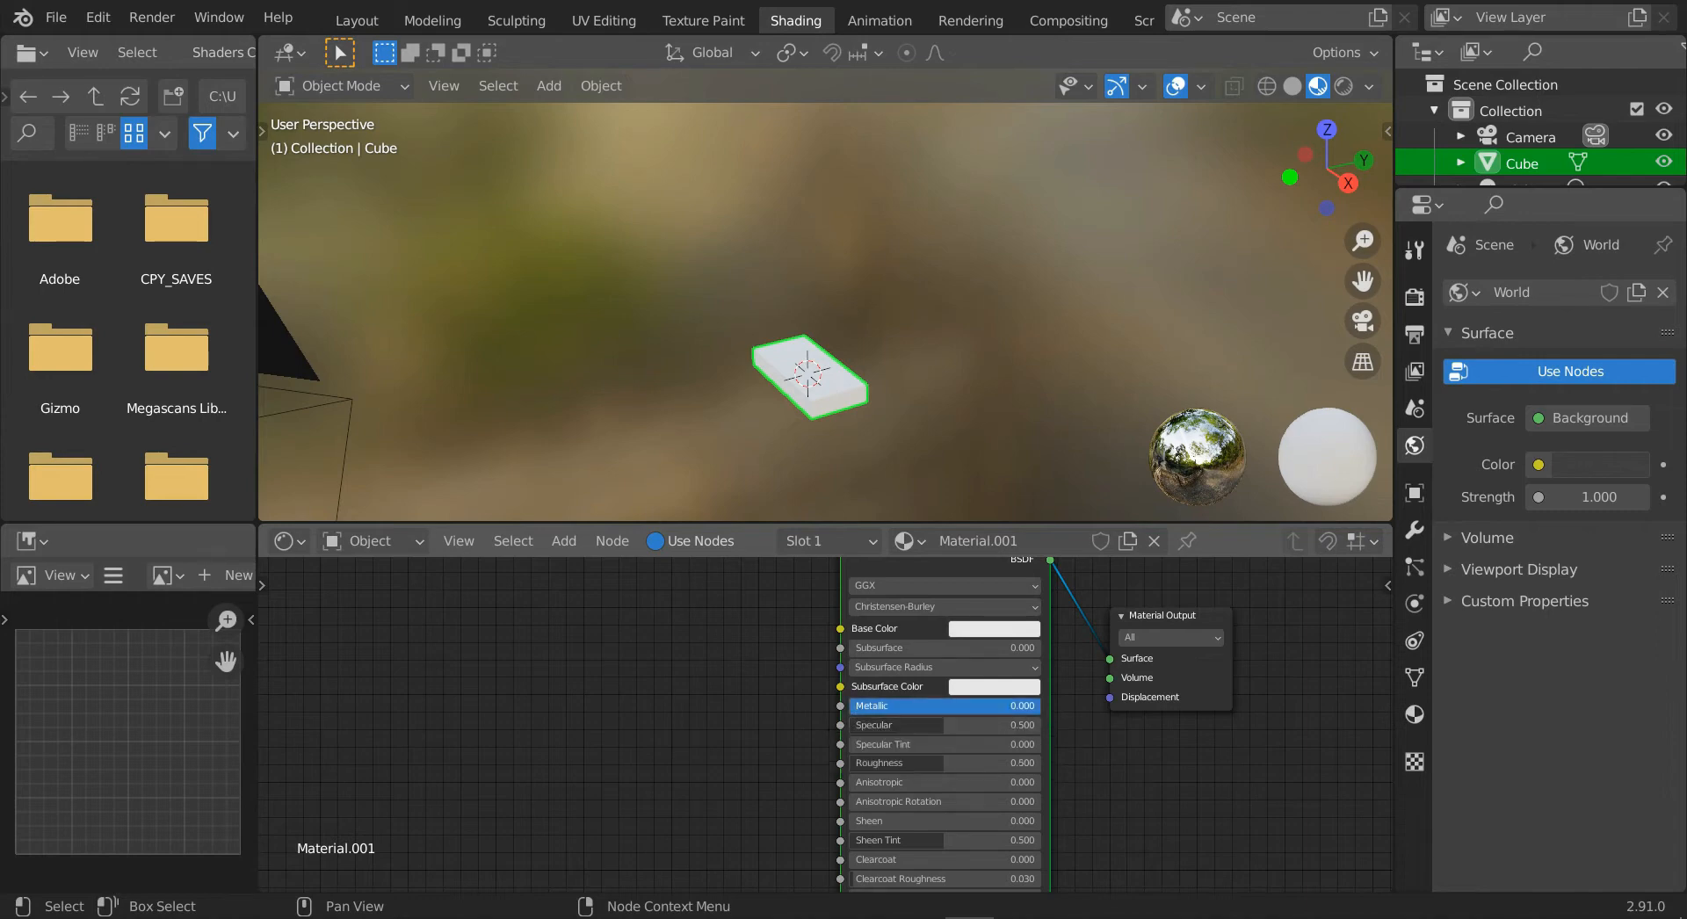
pyautogui.moveTo(862, 707); pyautogui.dragTo(1035, 709)
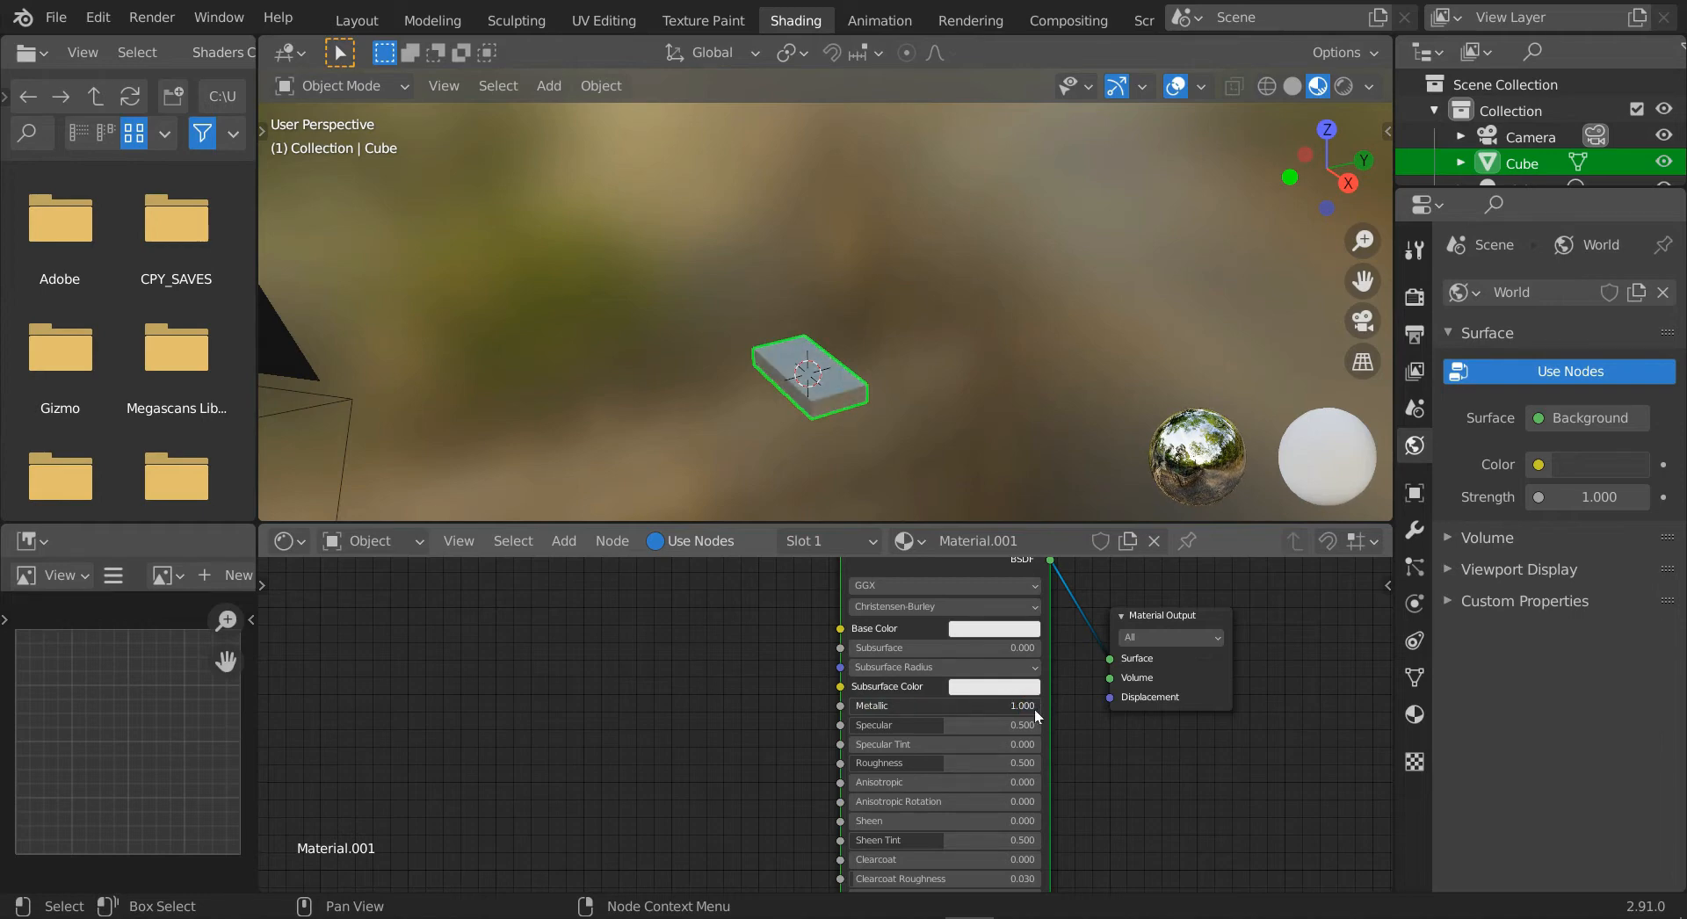
# Set the Principled BSDF's Roughness to 0.000 for the cube's material.
pyautogui.scroll(3, 1029, 725)
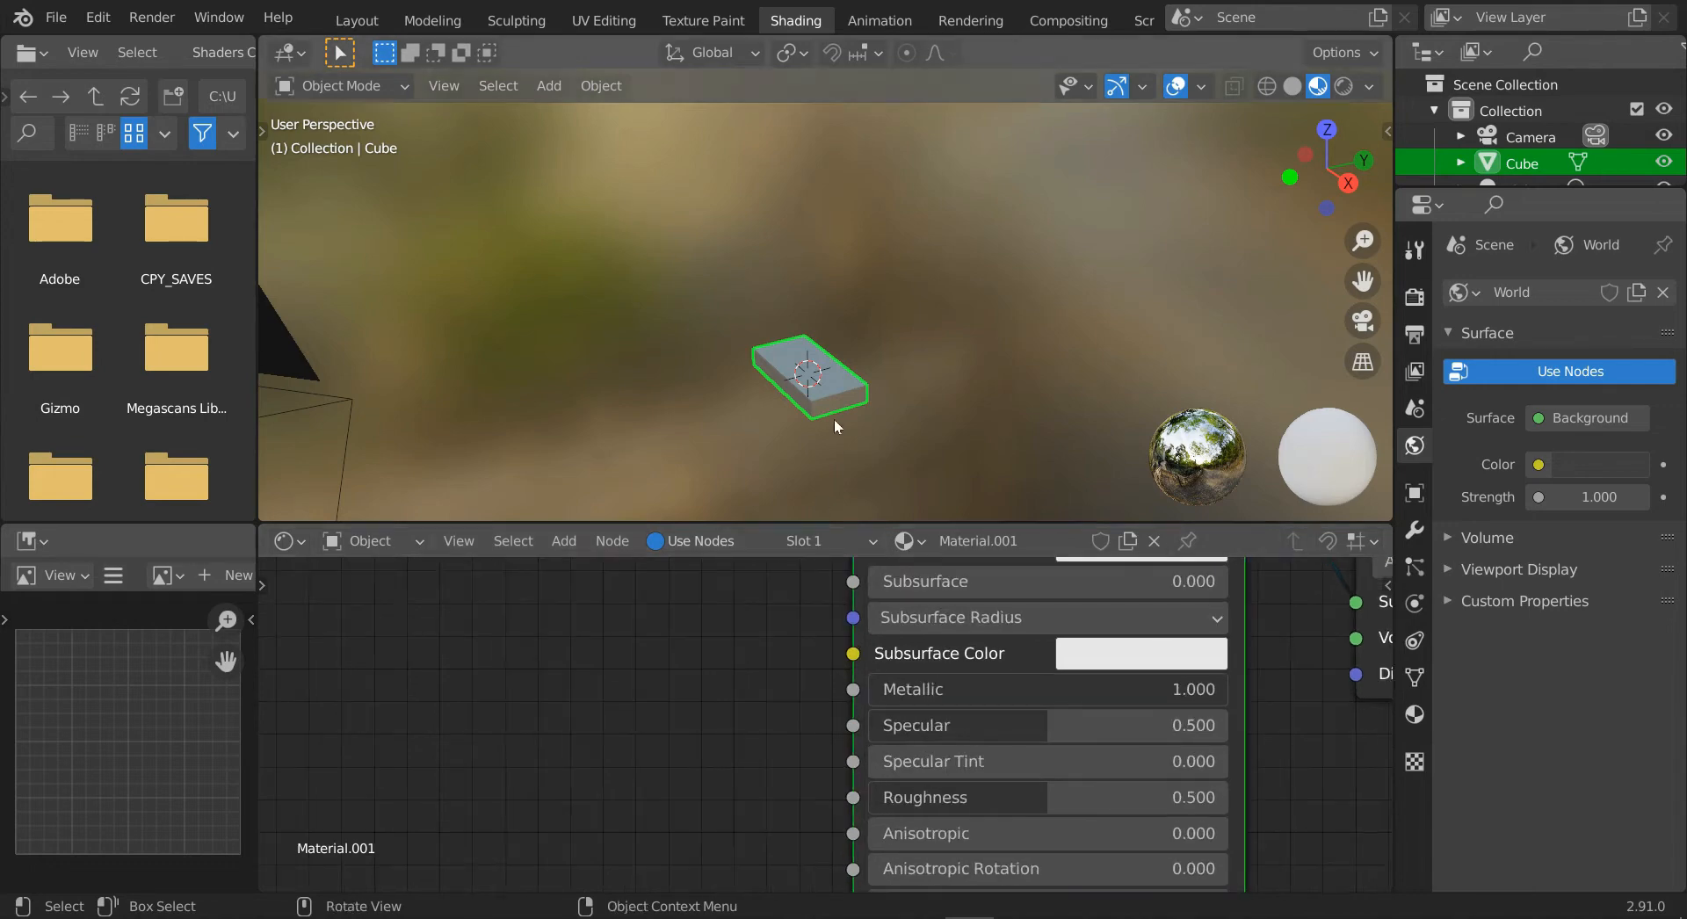
pyautogui.scroll(3, 841, 371)
pyautogui.keyDown('shift'); pyautogui.moveTo(855, 393); pyautogui.dragTo(853, 304, button='middle'); pyautogui.keyUp('shift')
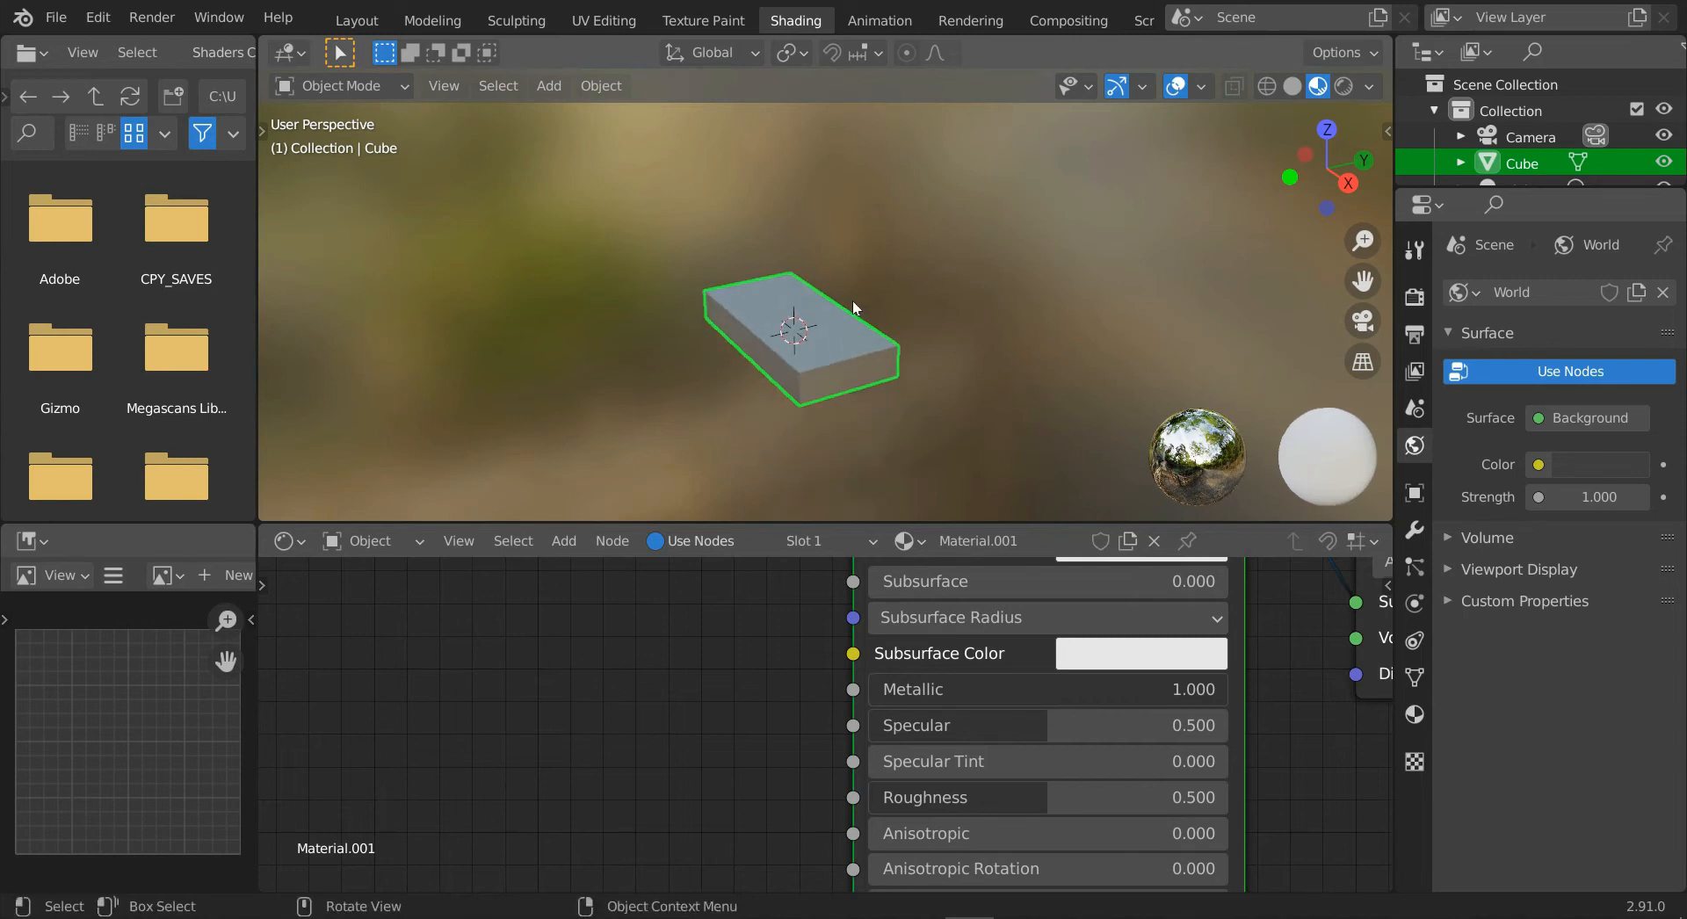
pyautogui.scroll(2, 853, 304)
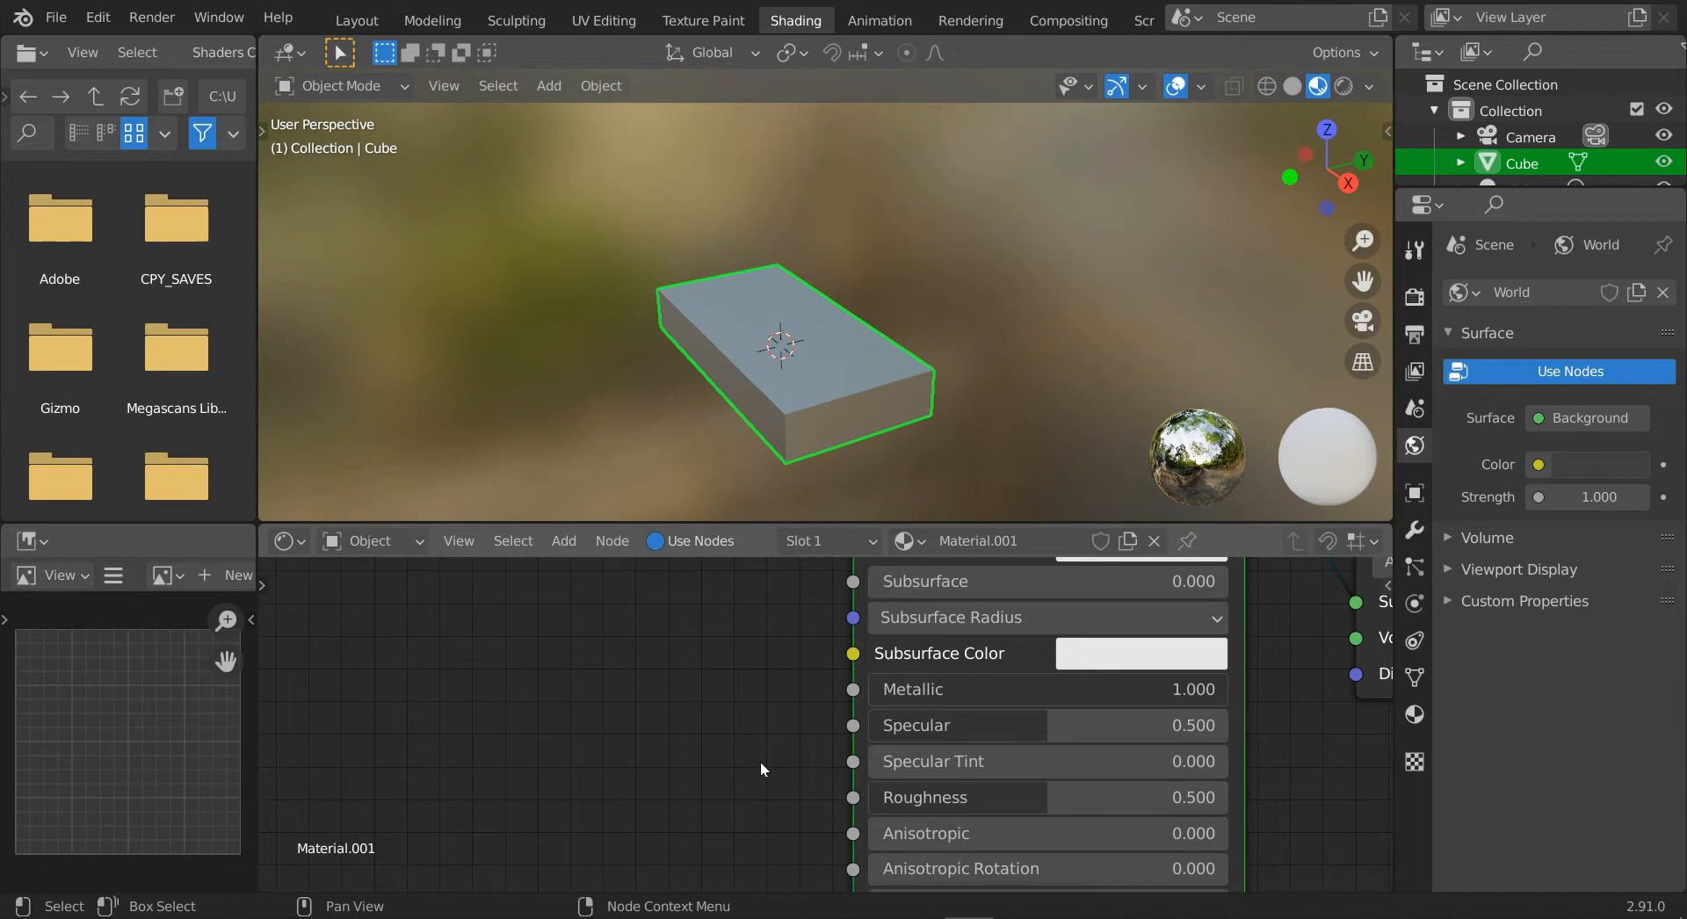
pyautogui.moveTo(765, 800); pyautogui.dragTo(739, 764, button='middle')
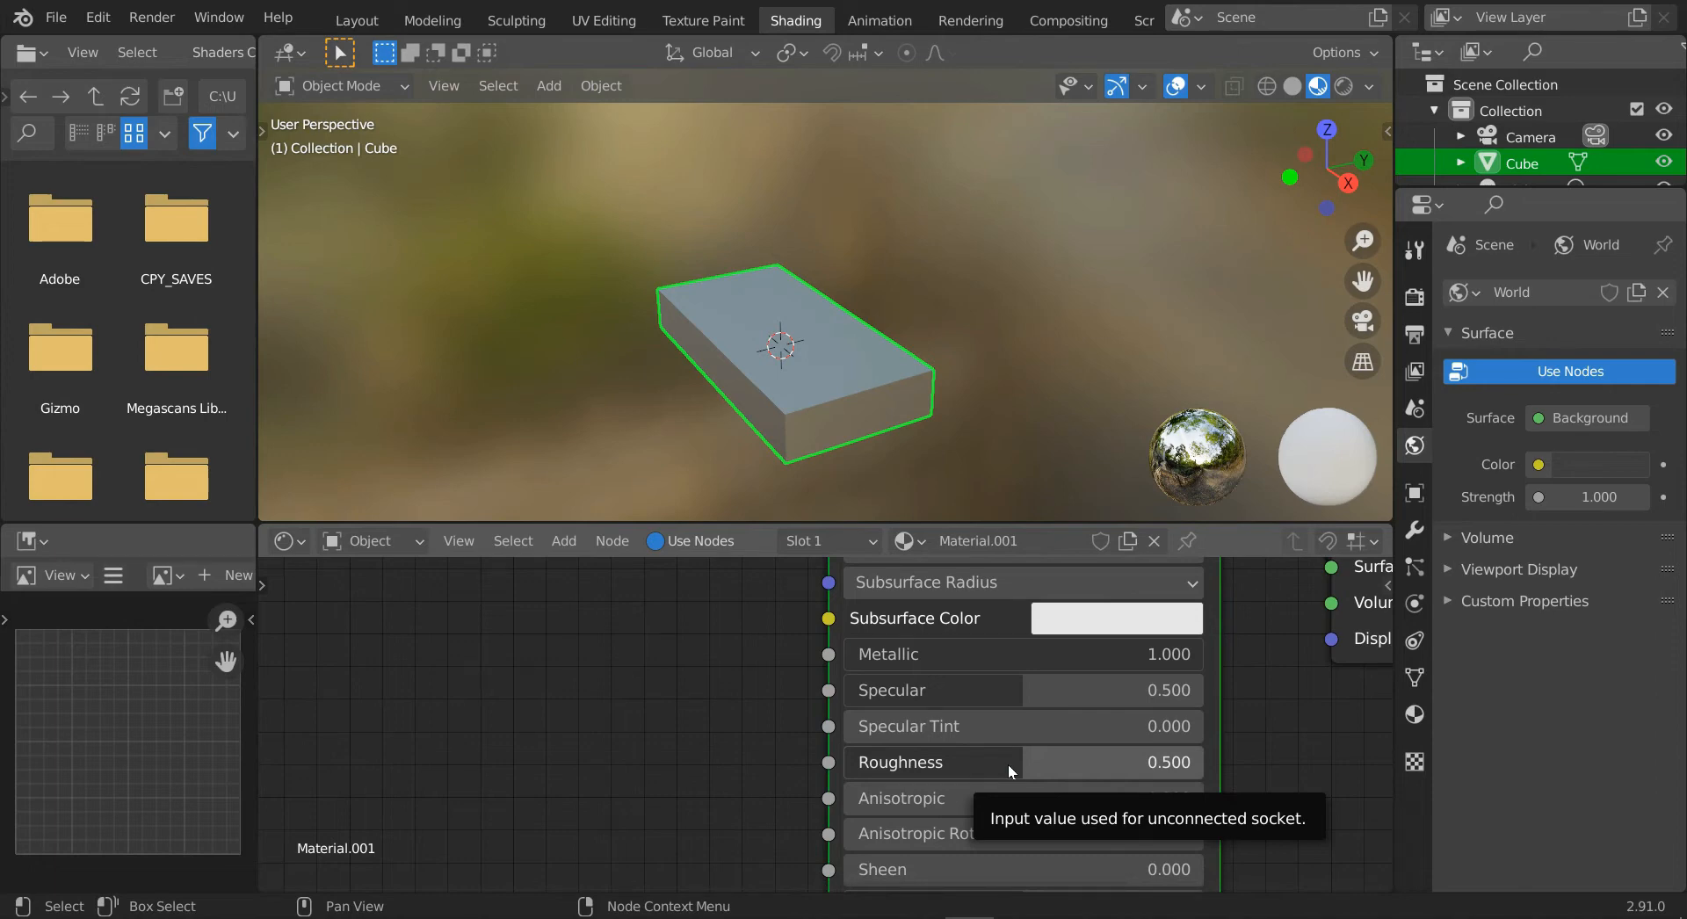
pyautogui.moveTo(1008, 764); pyautogui.dragTo(827, 764)
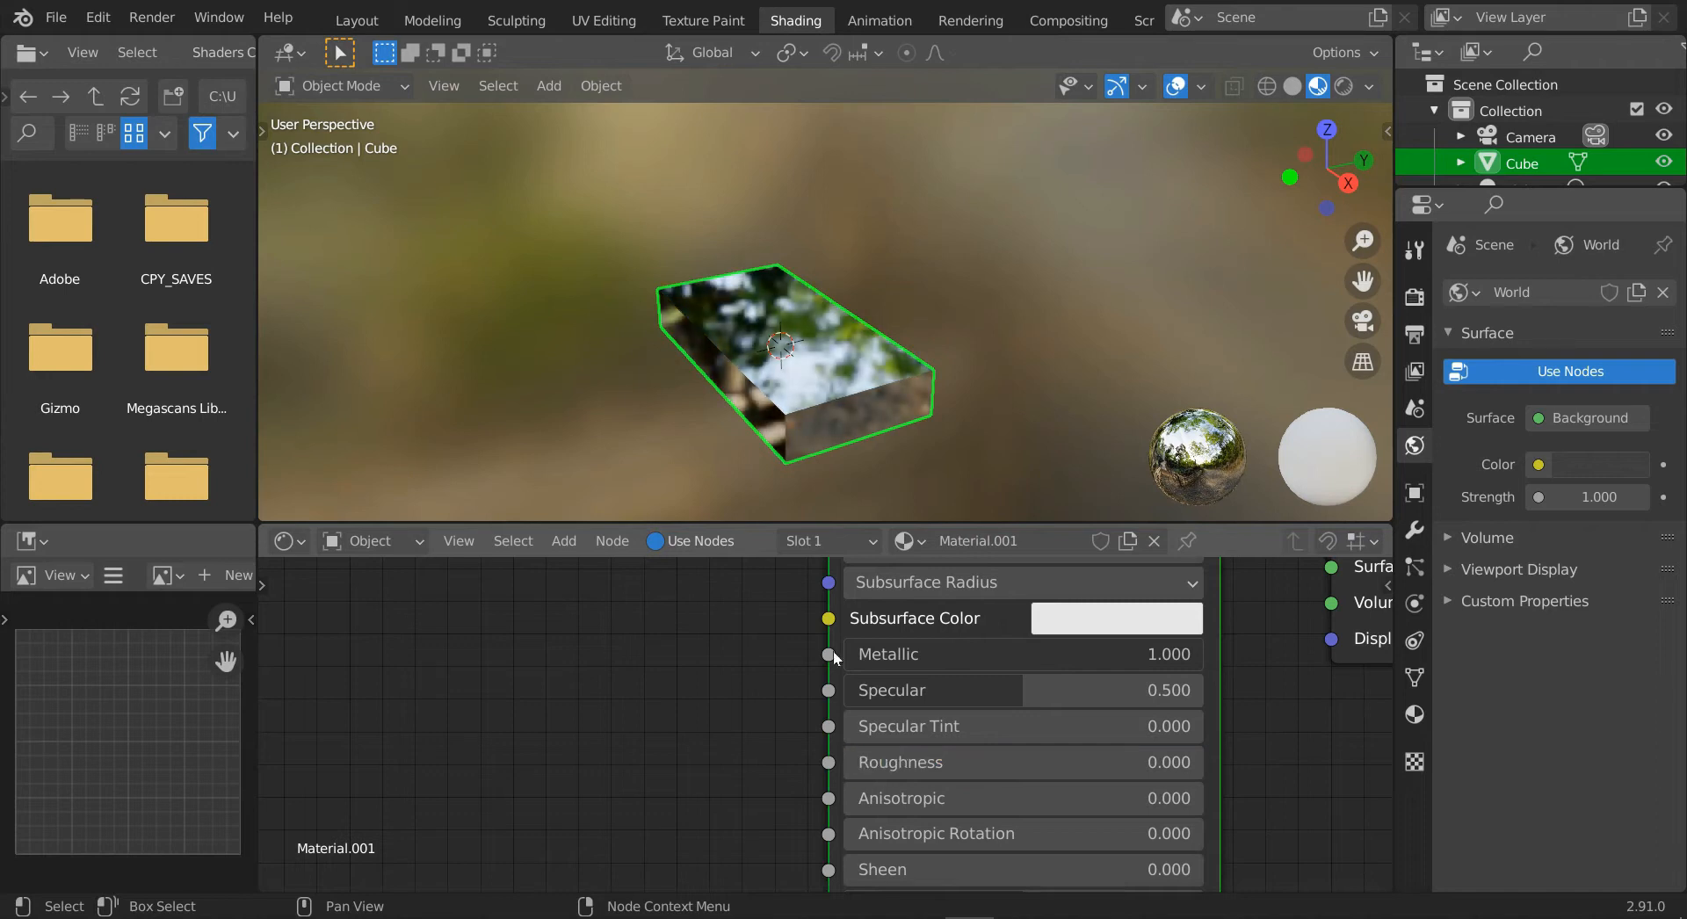
# Deselect the cube and examine its reflective surface and the remaining Principled BSDF settings.
pyautogui.click(978, 379)
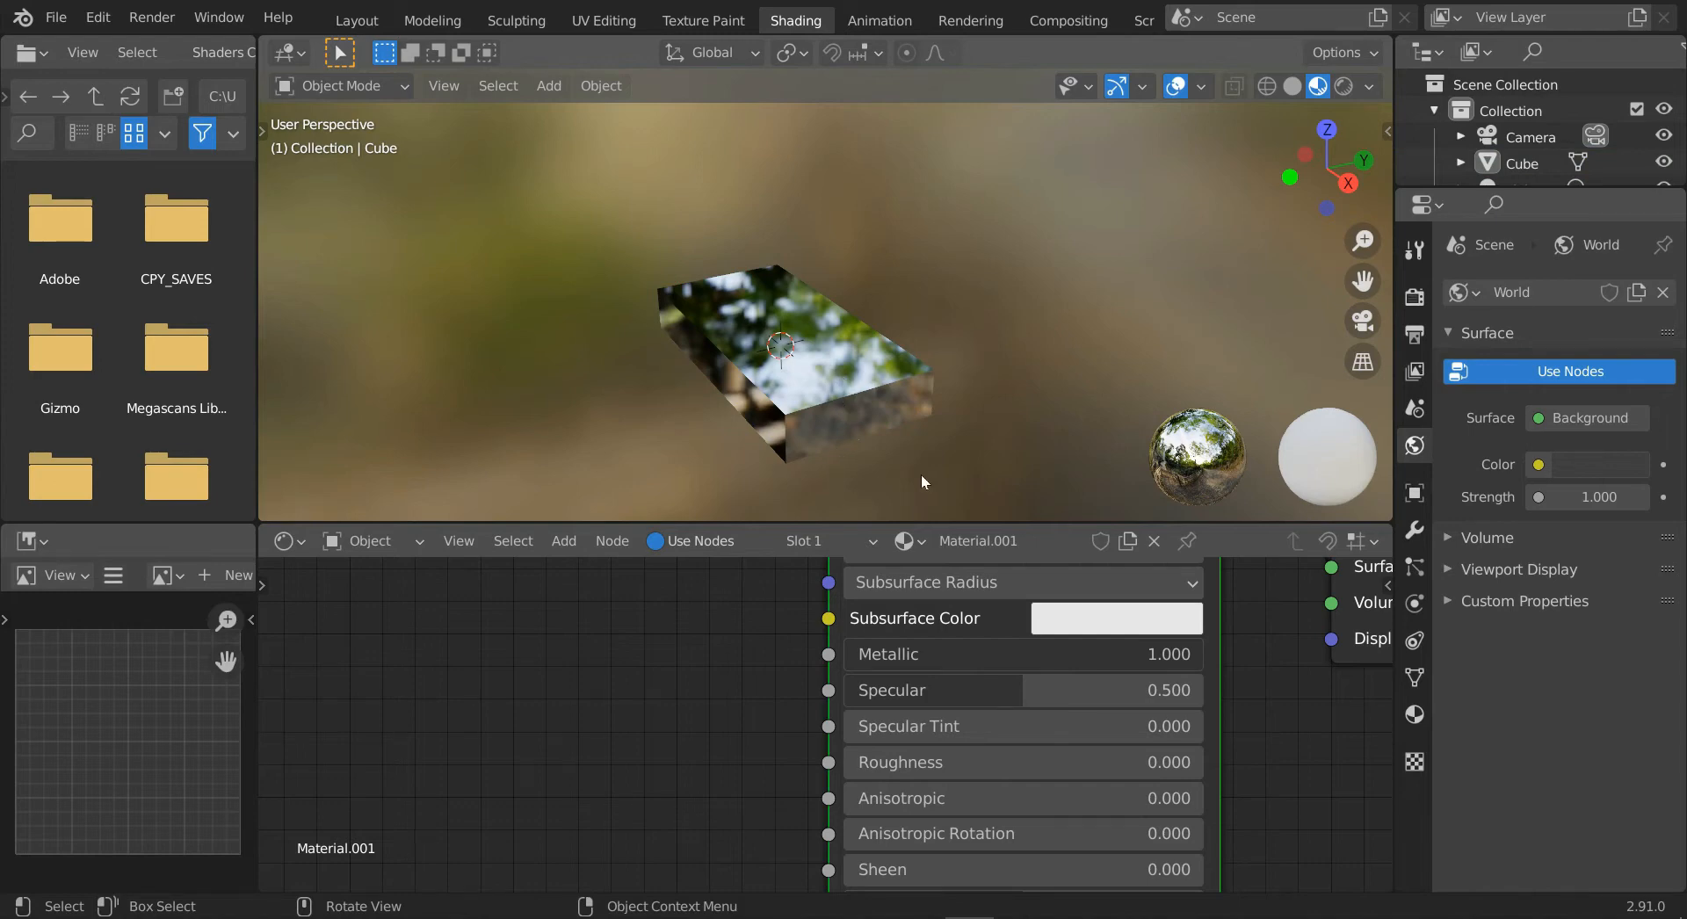
pyautogui.scroll(-3, 1073, 783)
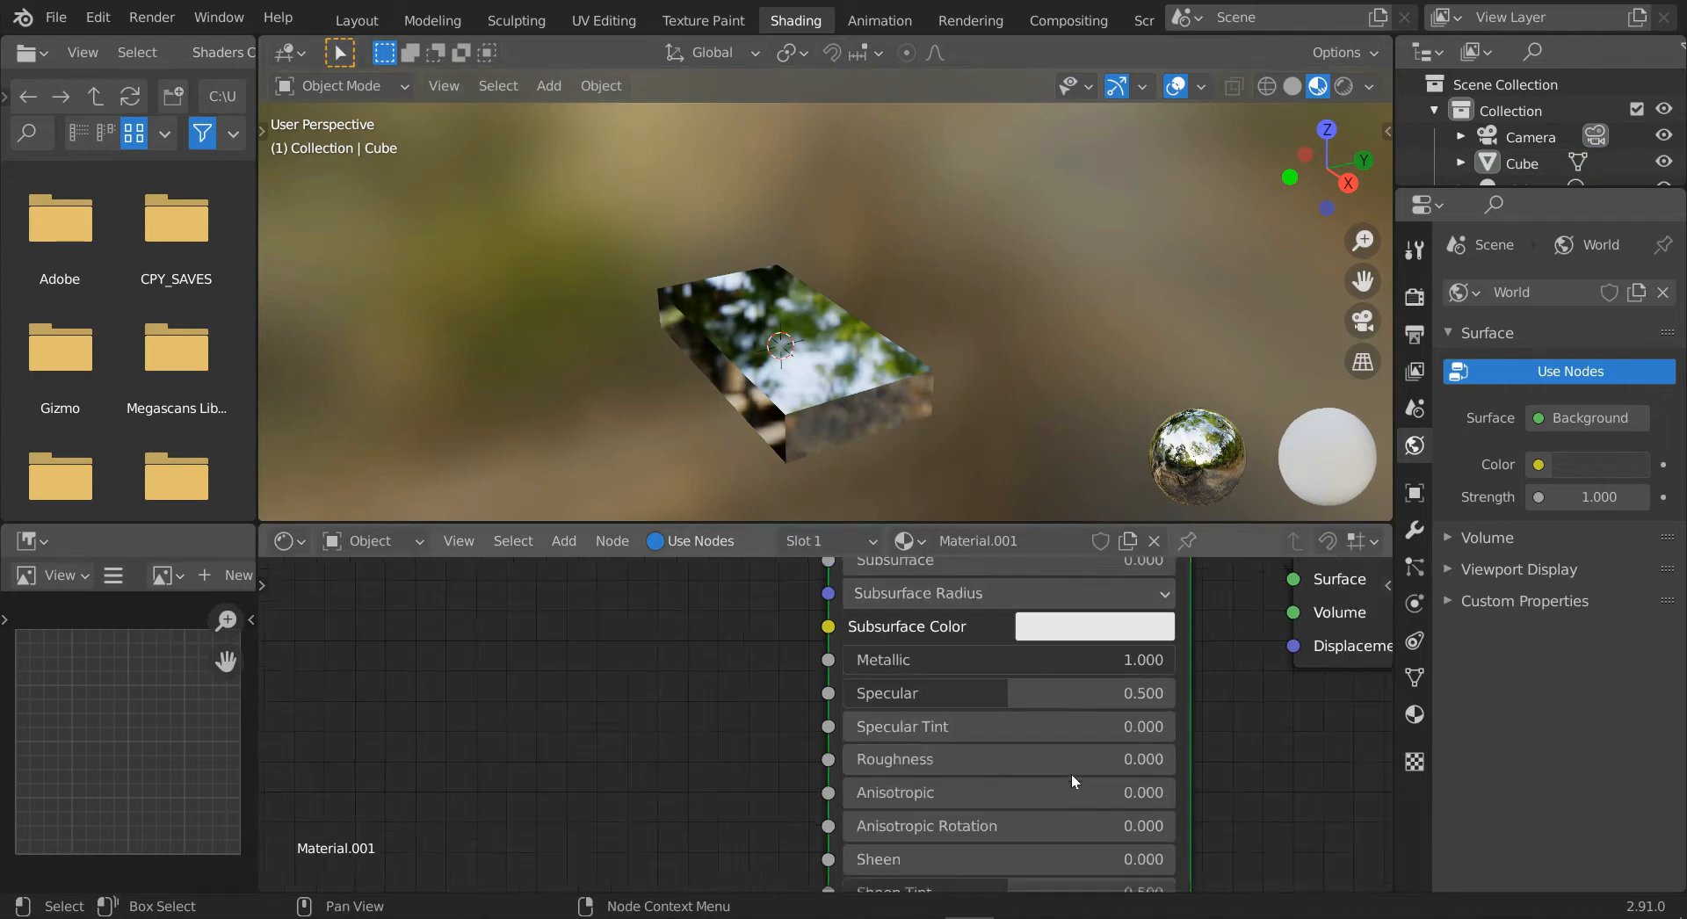
pyautogui.moveTo(1177, 797); pyautogui.dragTo(1154, 891, button='middle')
pyautogui.scroll(3, 1204, 802)
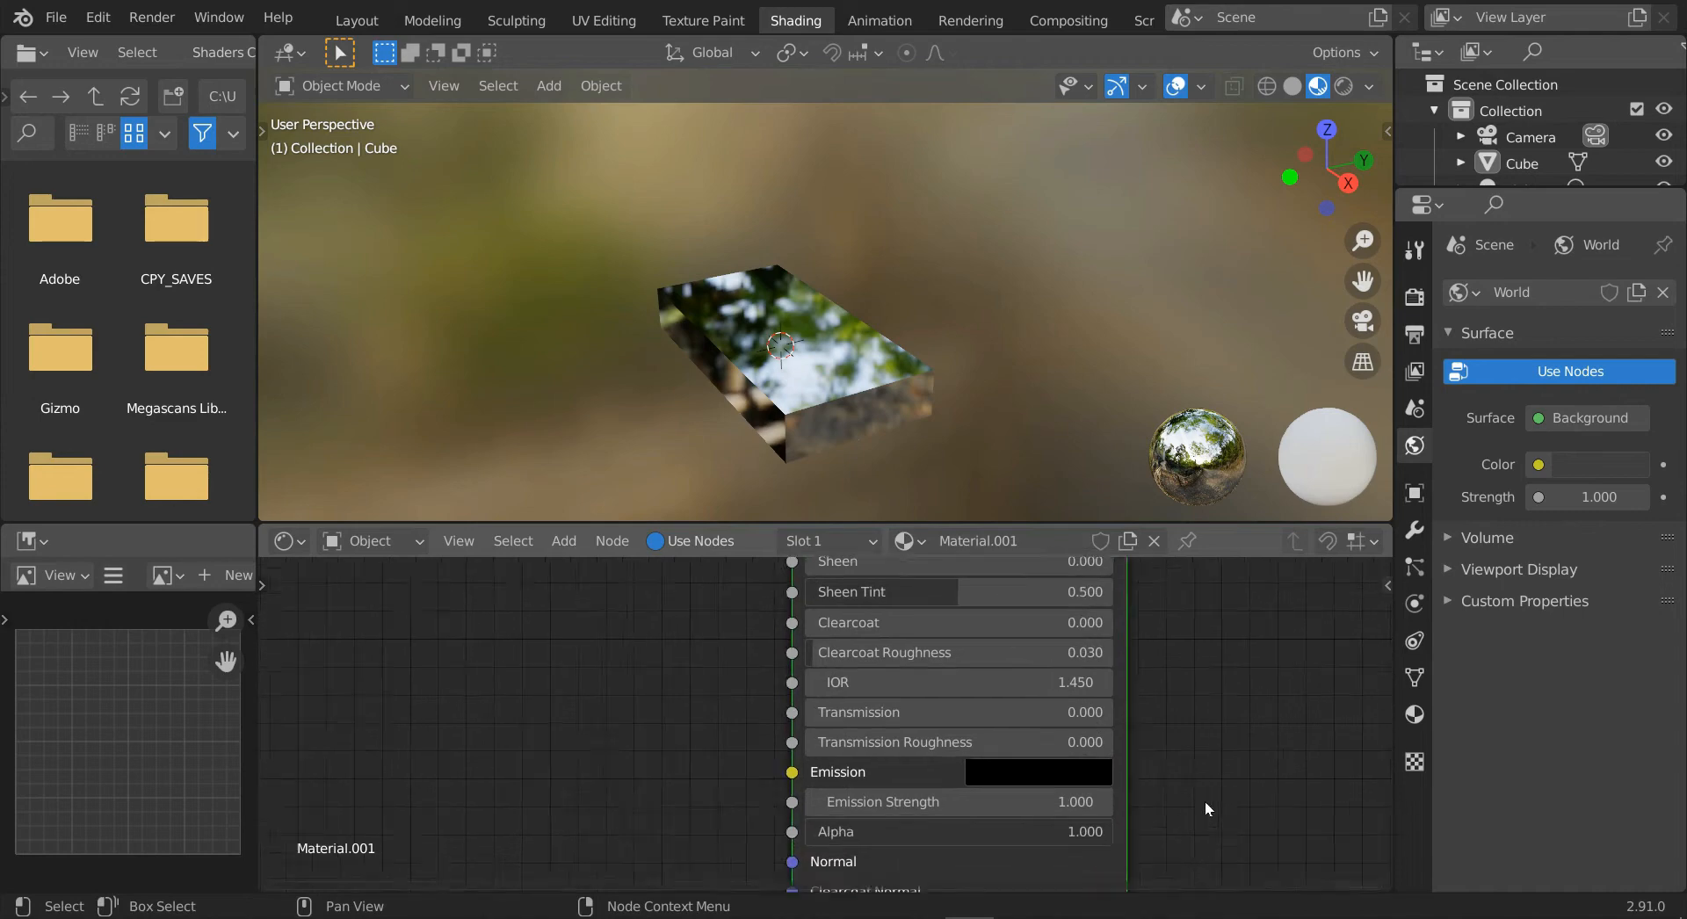
pyautogui.moveTo(1235, 715); pyautogui.dragTo(1221, 869, button='middle')
pyautogui.scroll(-1, 921, 630)
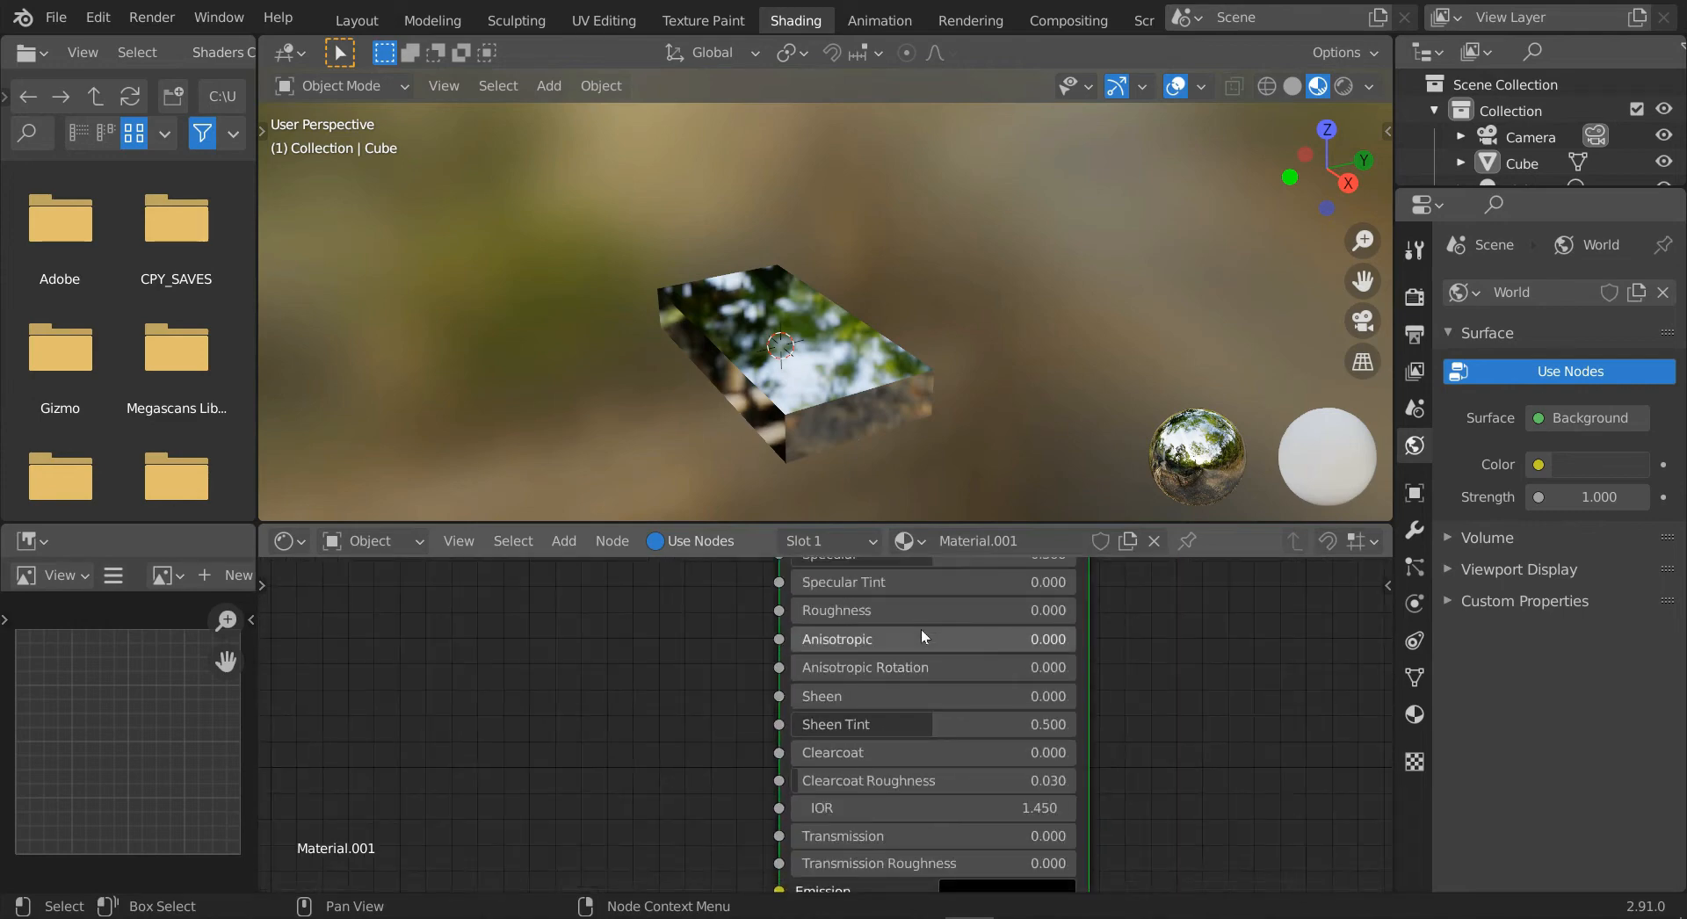
pyautogui.scroll(-2, 964, 691)
pyautogui.moveTo(964, 690); pyautogui.dragTo(964, 746, button='middle')
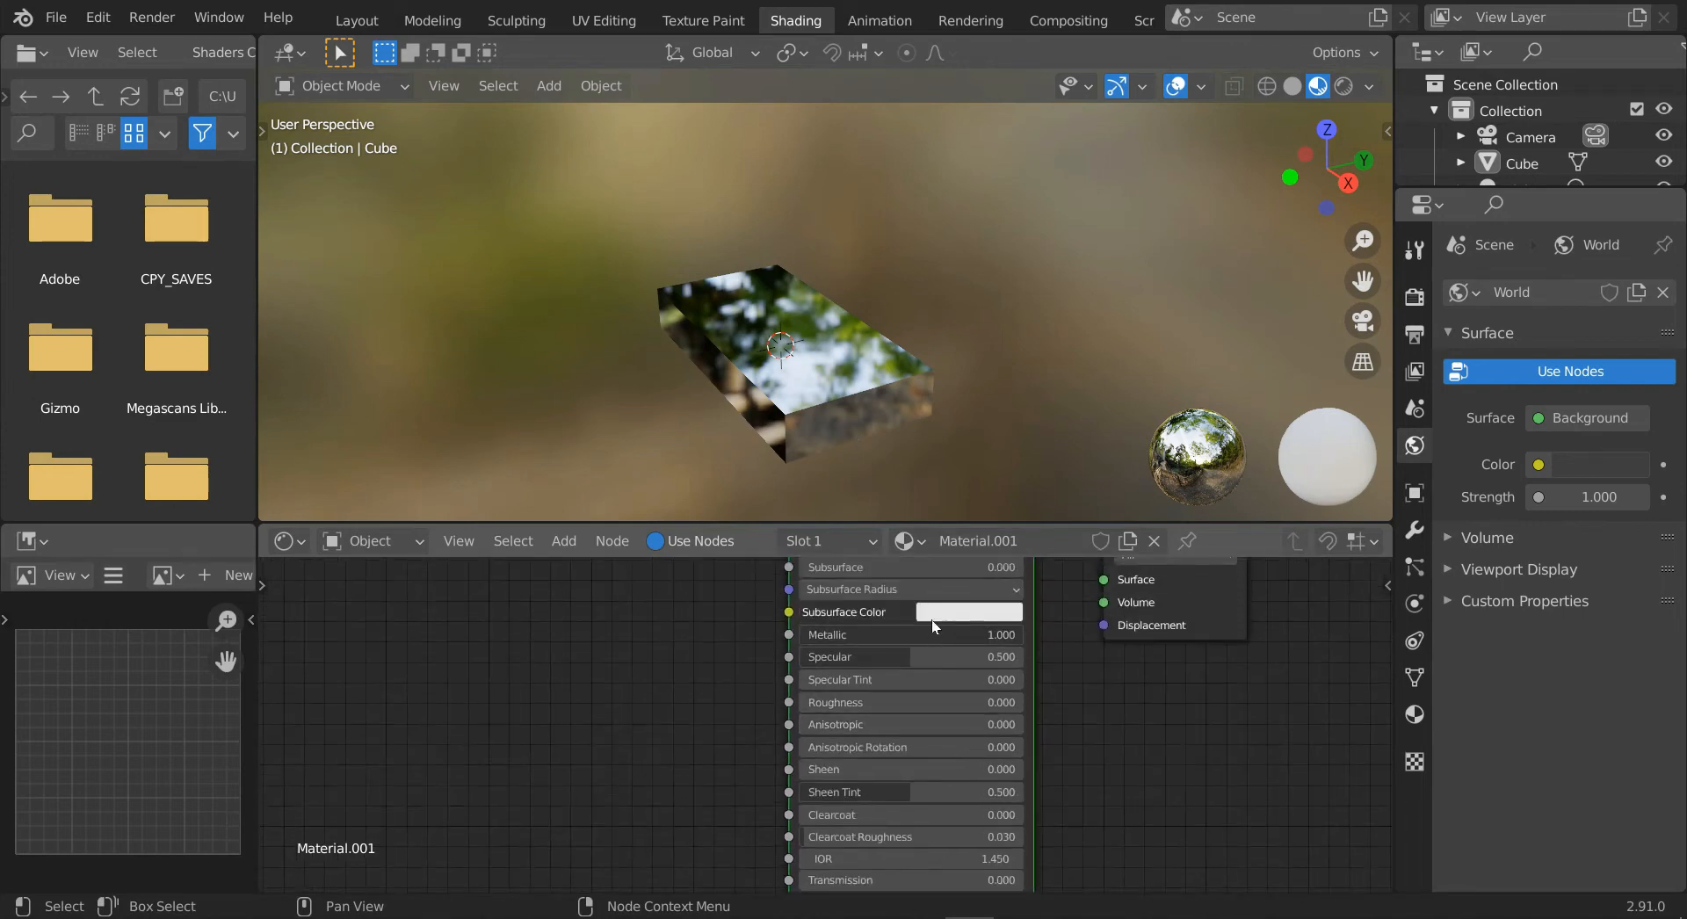
# Set the Principled BSDF's Metallic value to 0.000 for the cube's material.
pyautogui.moveTo(931, 630); pyautogui.dragTo(703, 630)
# Set the Principled BSDF's Transmission to 1.000 and examine the cube's glass-like look from another angle.
pyautogui.moveTo(1262, 730); pyautogui.dragTo(1194, 789, button='middle')
pyautogui.scroll(5, 1050, 727)
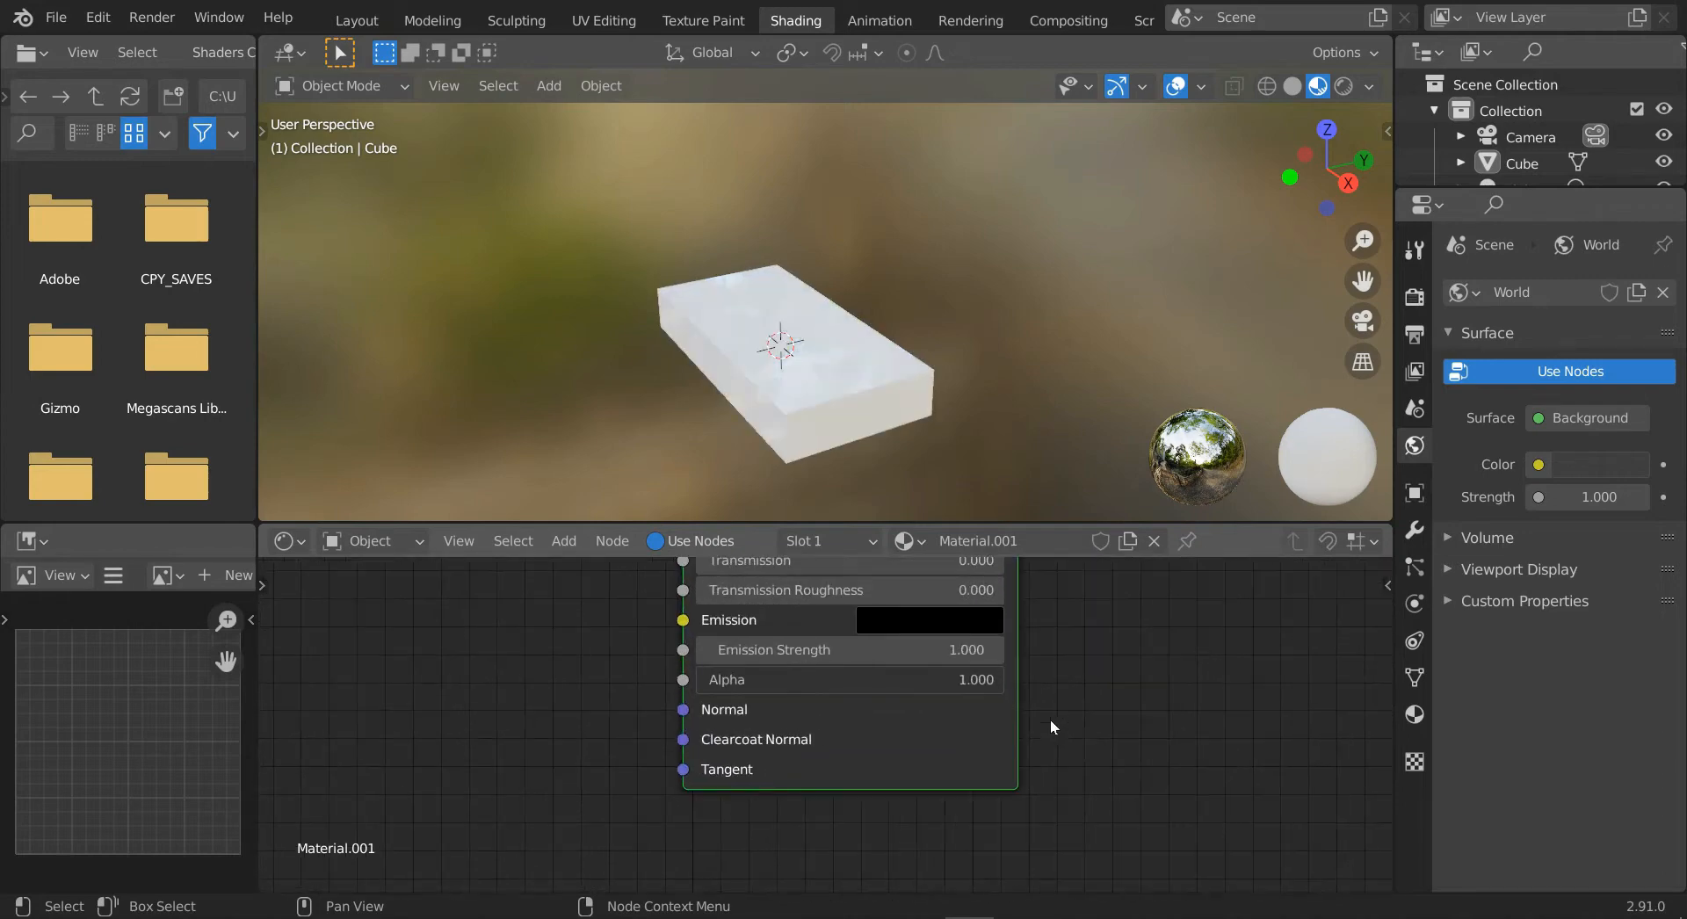
pyautogui.moveTo(911, 770); pyautogui.dragTo(944, 916, button='middle')
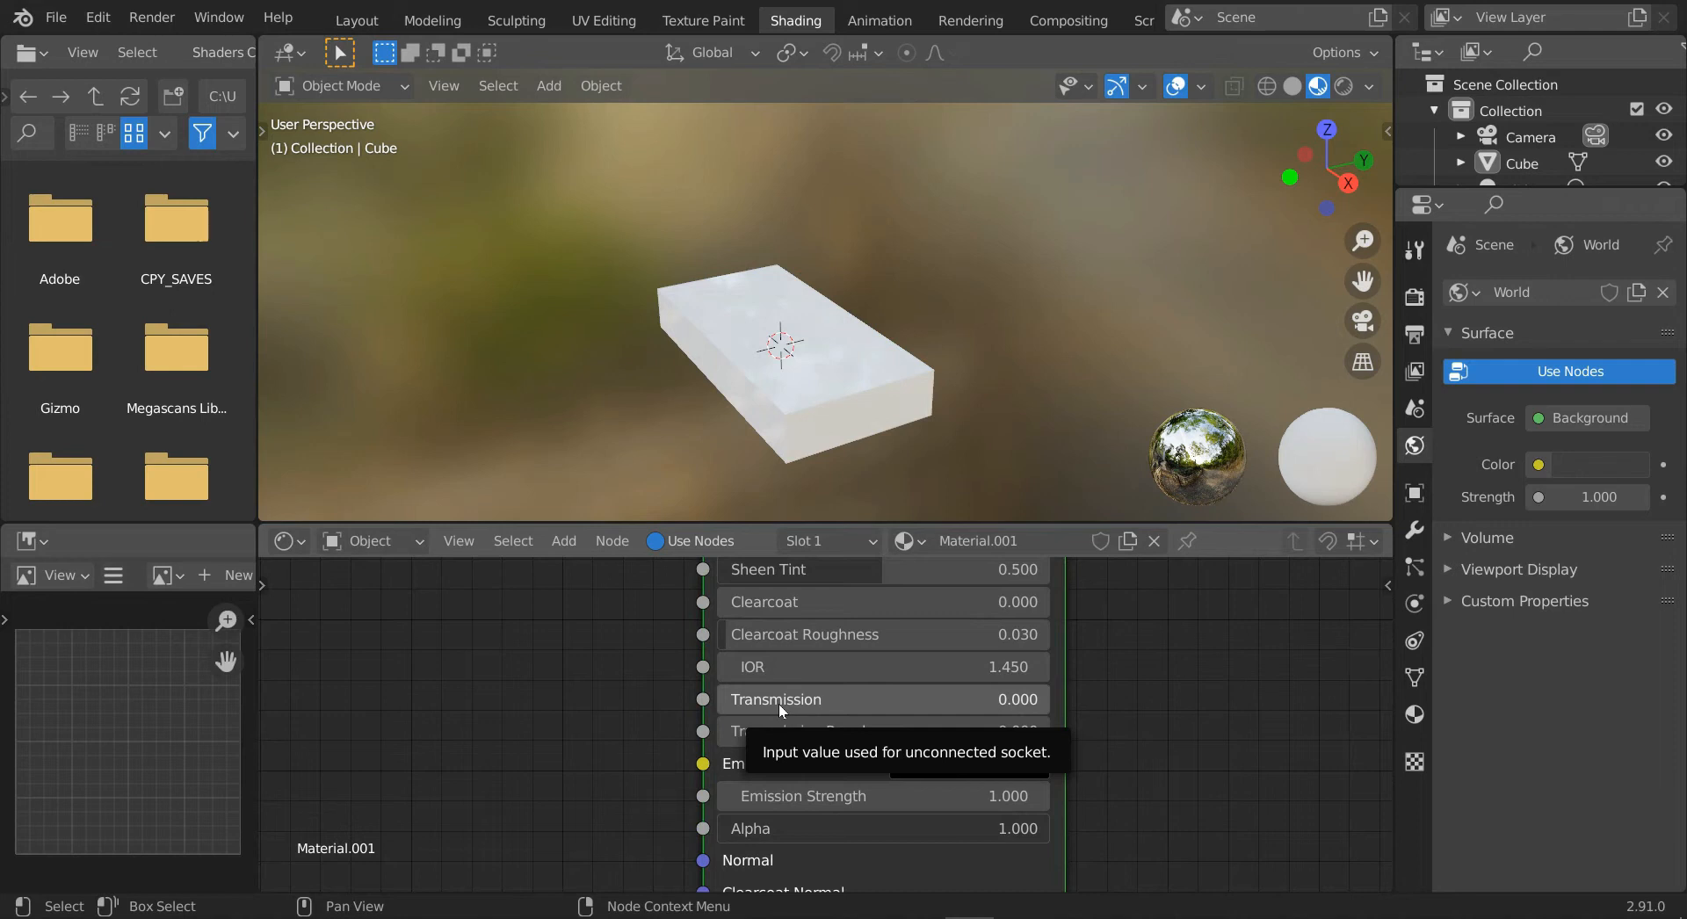
pyautogui.moveTo(778, 704); pyautogui.dragTo(1098, 704)
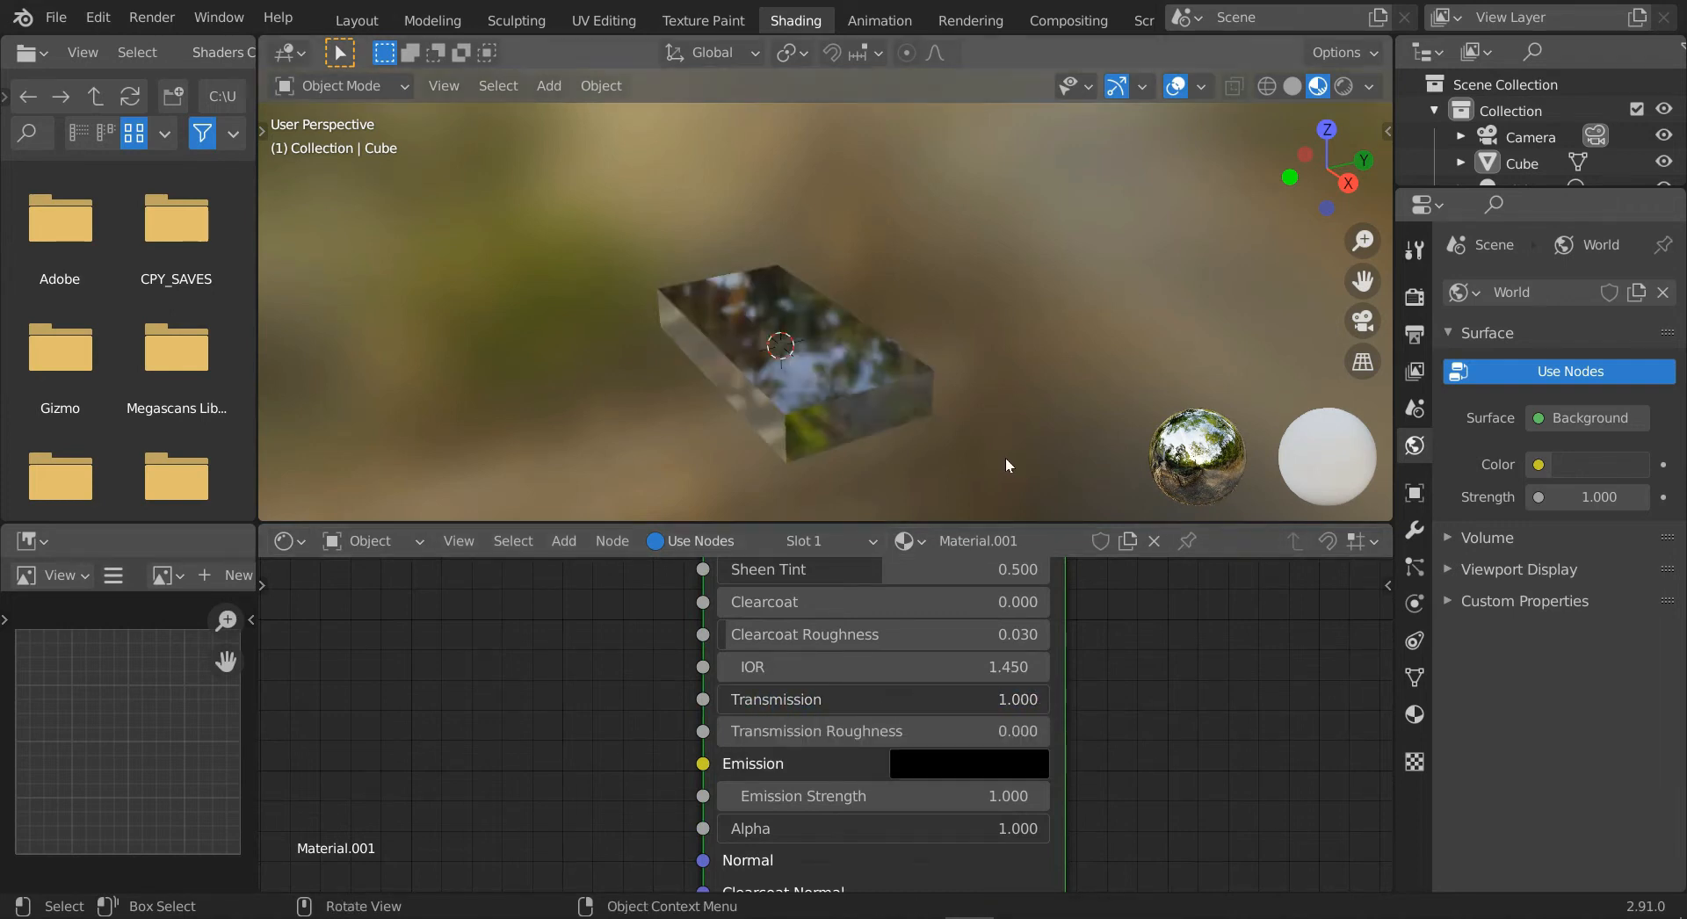
pyautogui.moveTo(951, 441); pyautogui.dragTo(837, 425, button='middle')
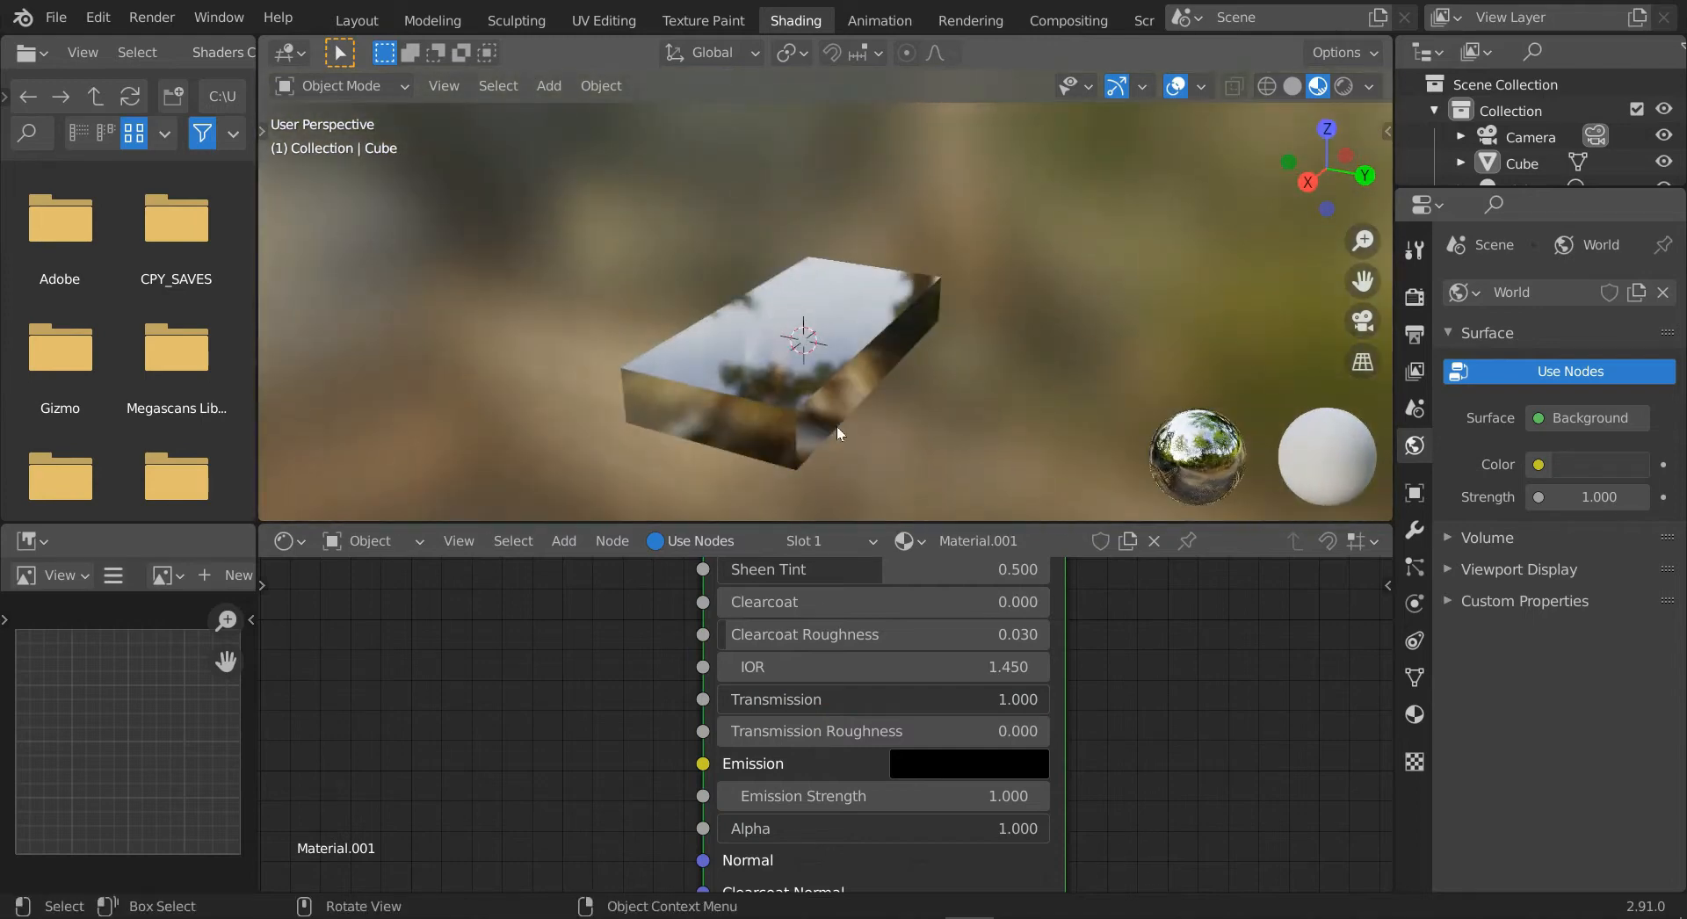
pyautogui.scroll(-1, 620, 777)
pyautogui.scroll(-3, 620, 777)
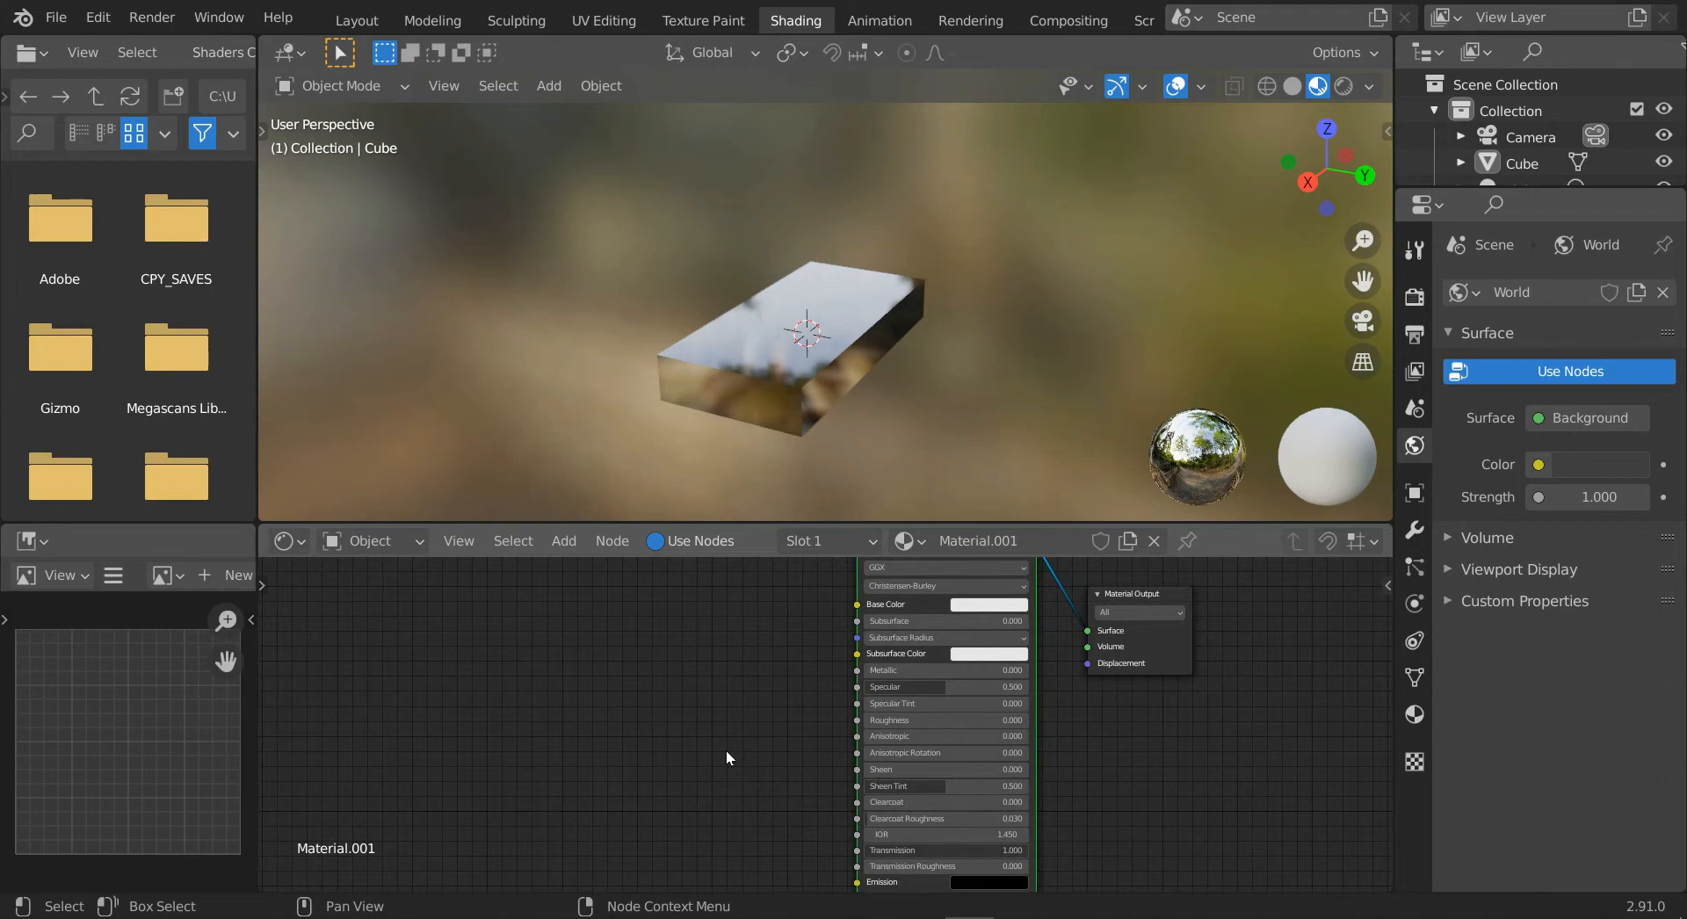
pyautogui.scroll(-3, 726, 758)
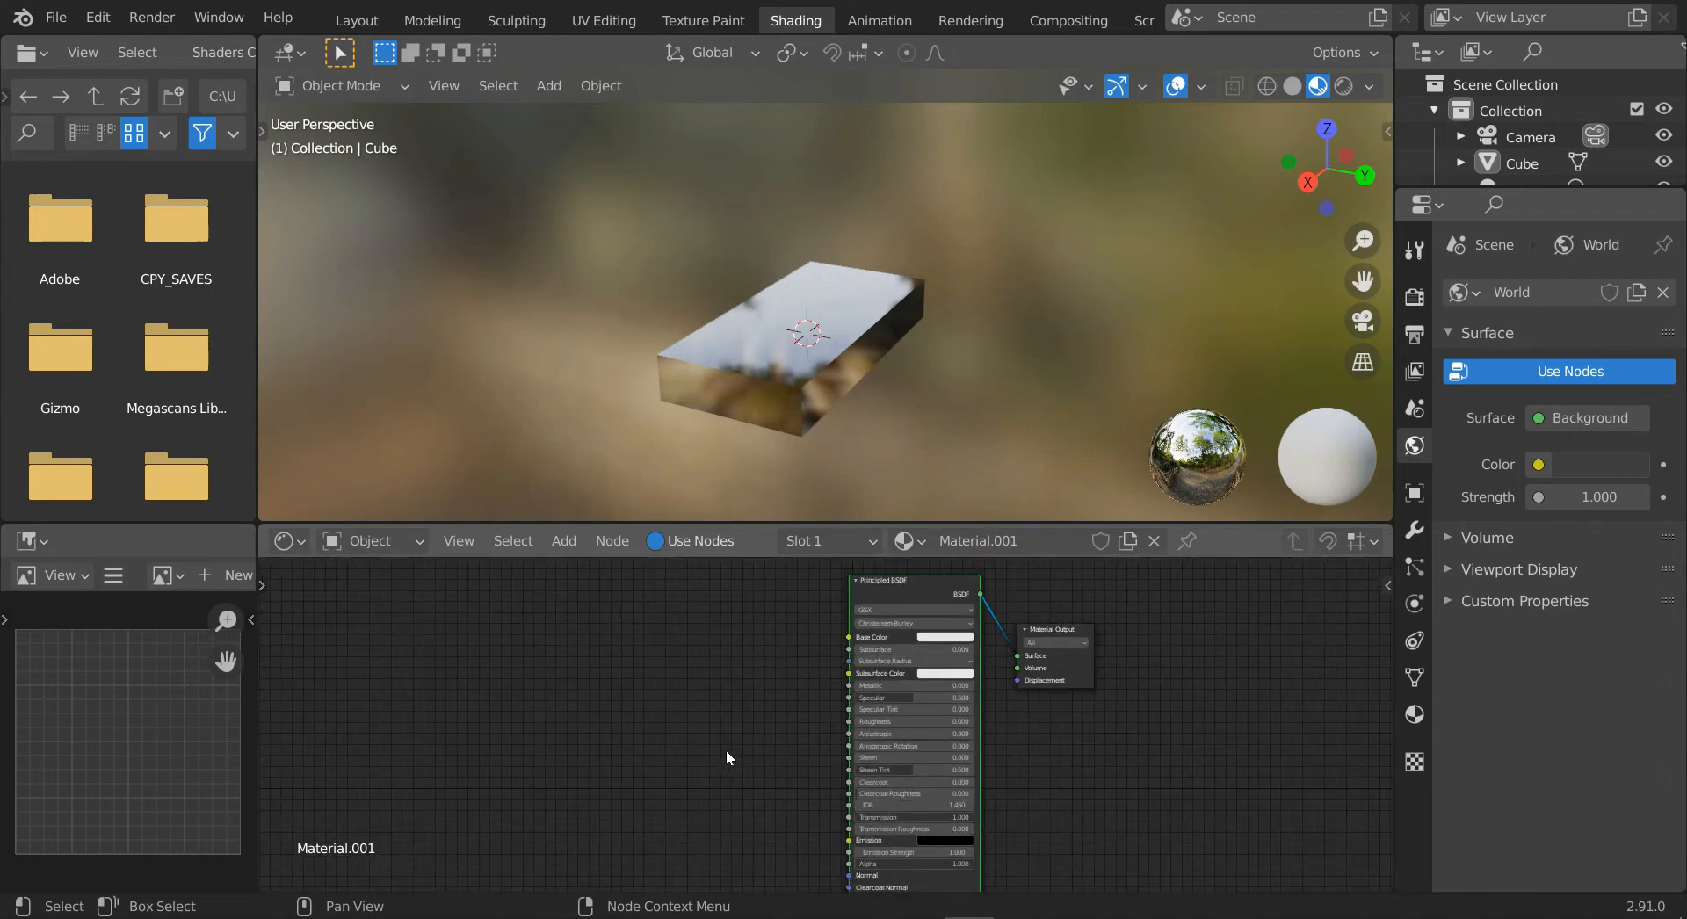
pyautogui.moveTo(727, 752); pyautogui.dragTo(750, 731, button='middle')
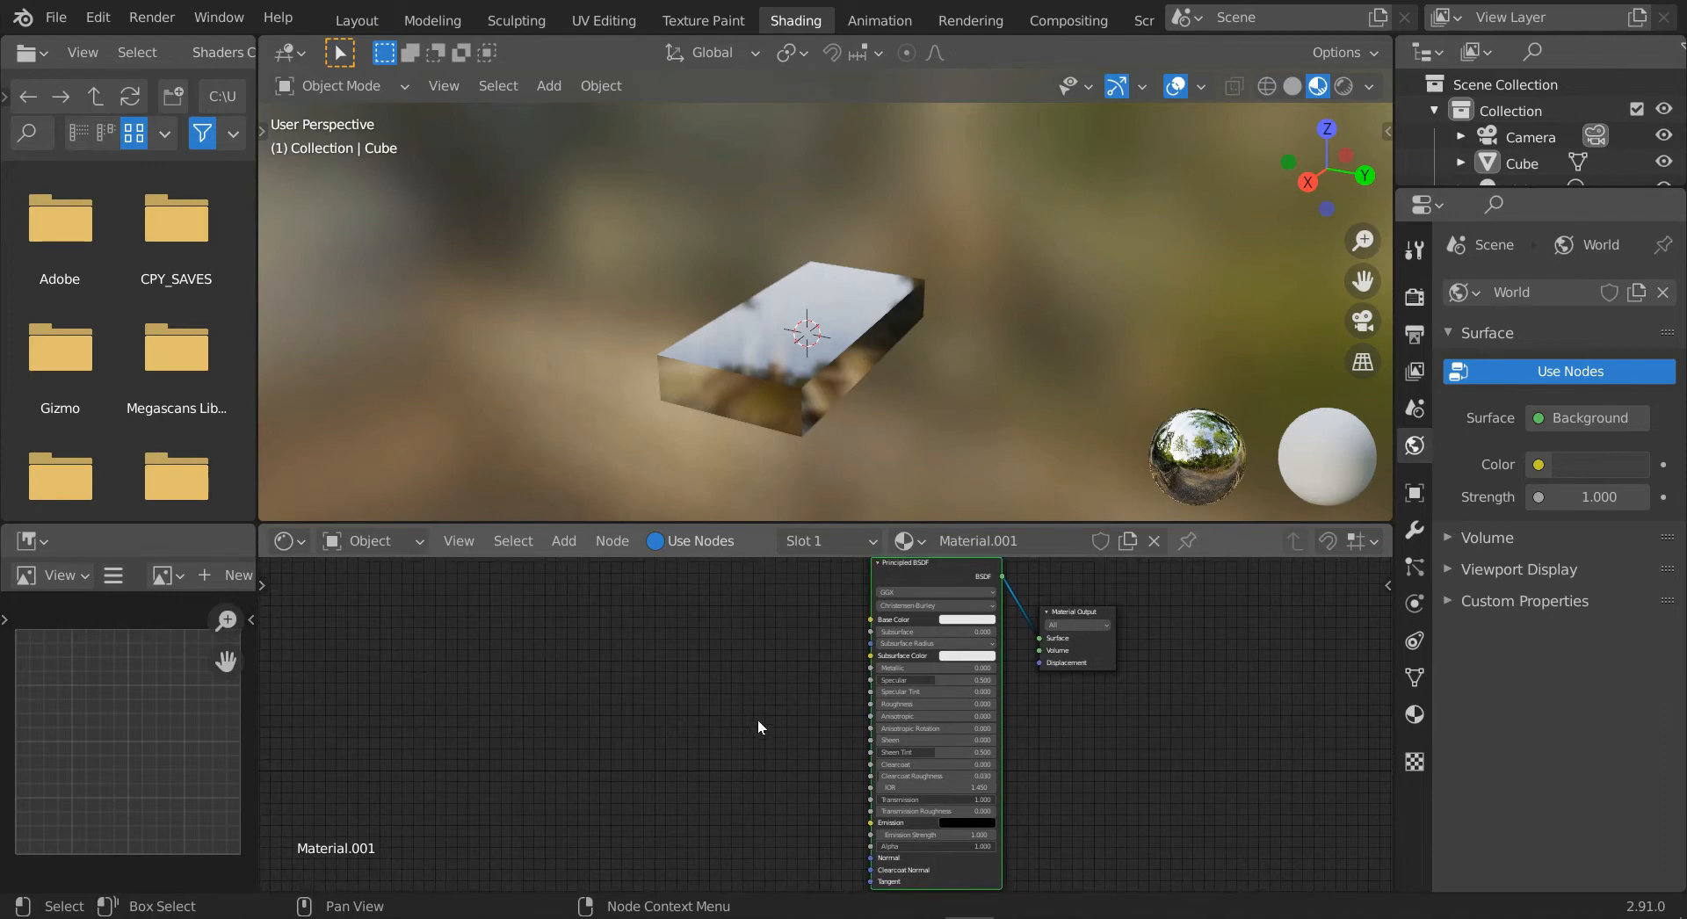
pyautogui.moveTo(757, 720); pyautogui.dragTo(940, 726, button='middle')
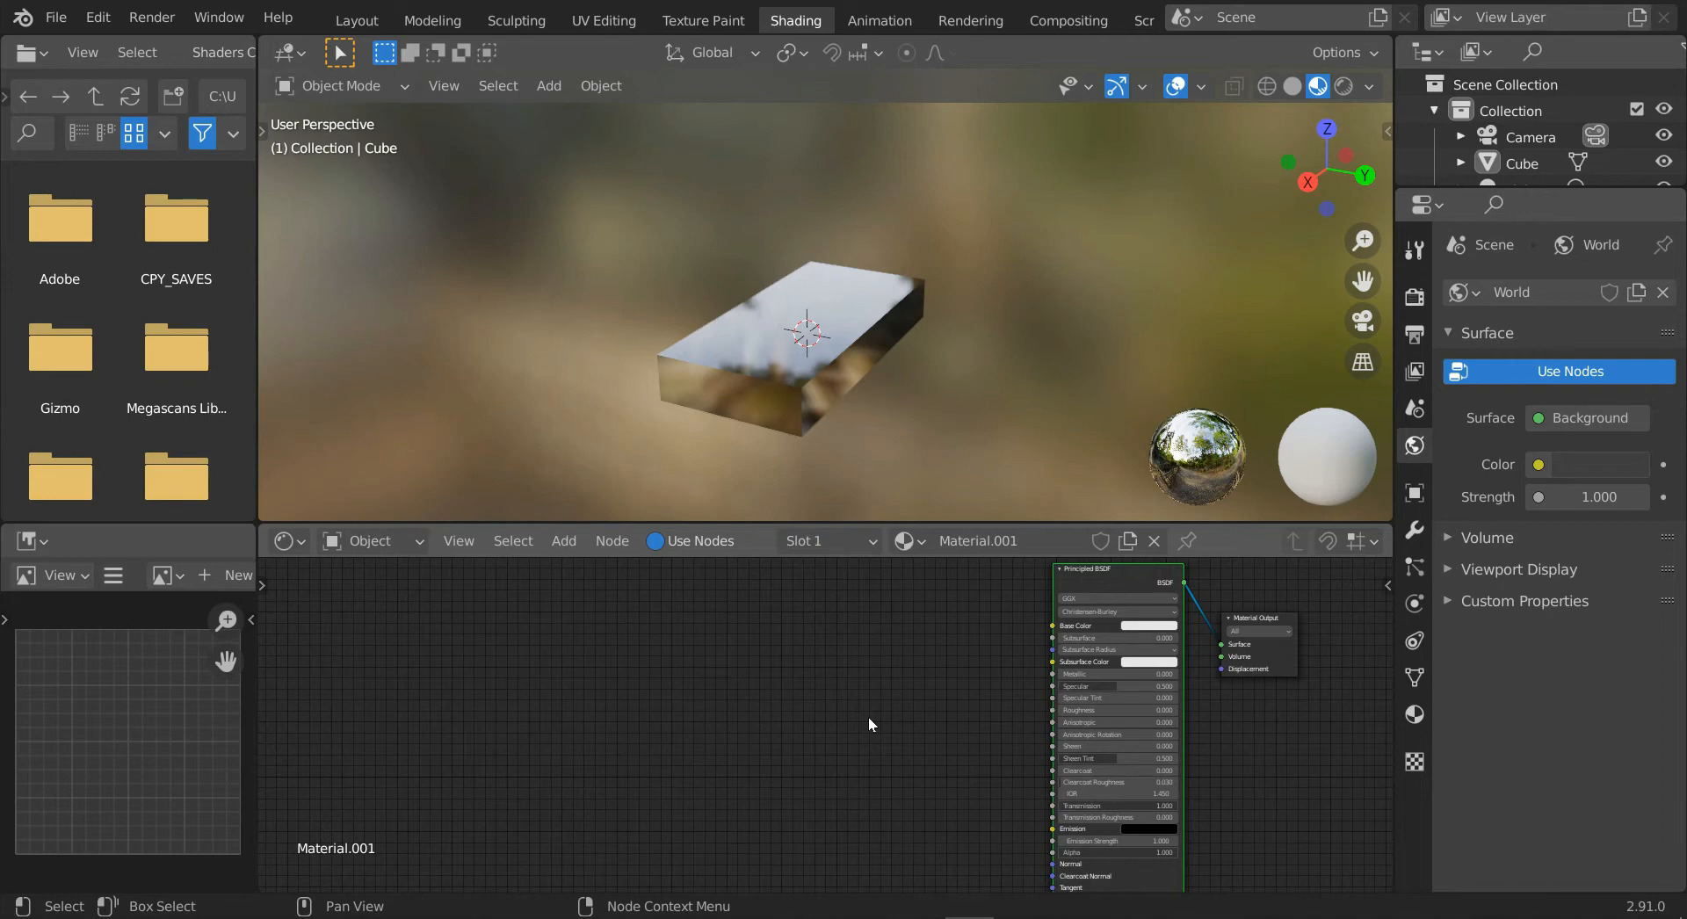
# Switch to the web browser, view the heated metal reference photo in the image results, and return to Blender.
pyautogui.moveTo(370, 917)
pyautogui.click(411, 909)
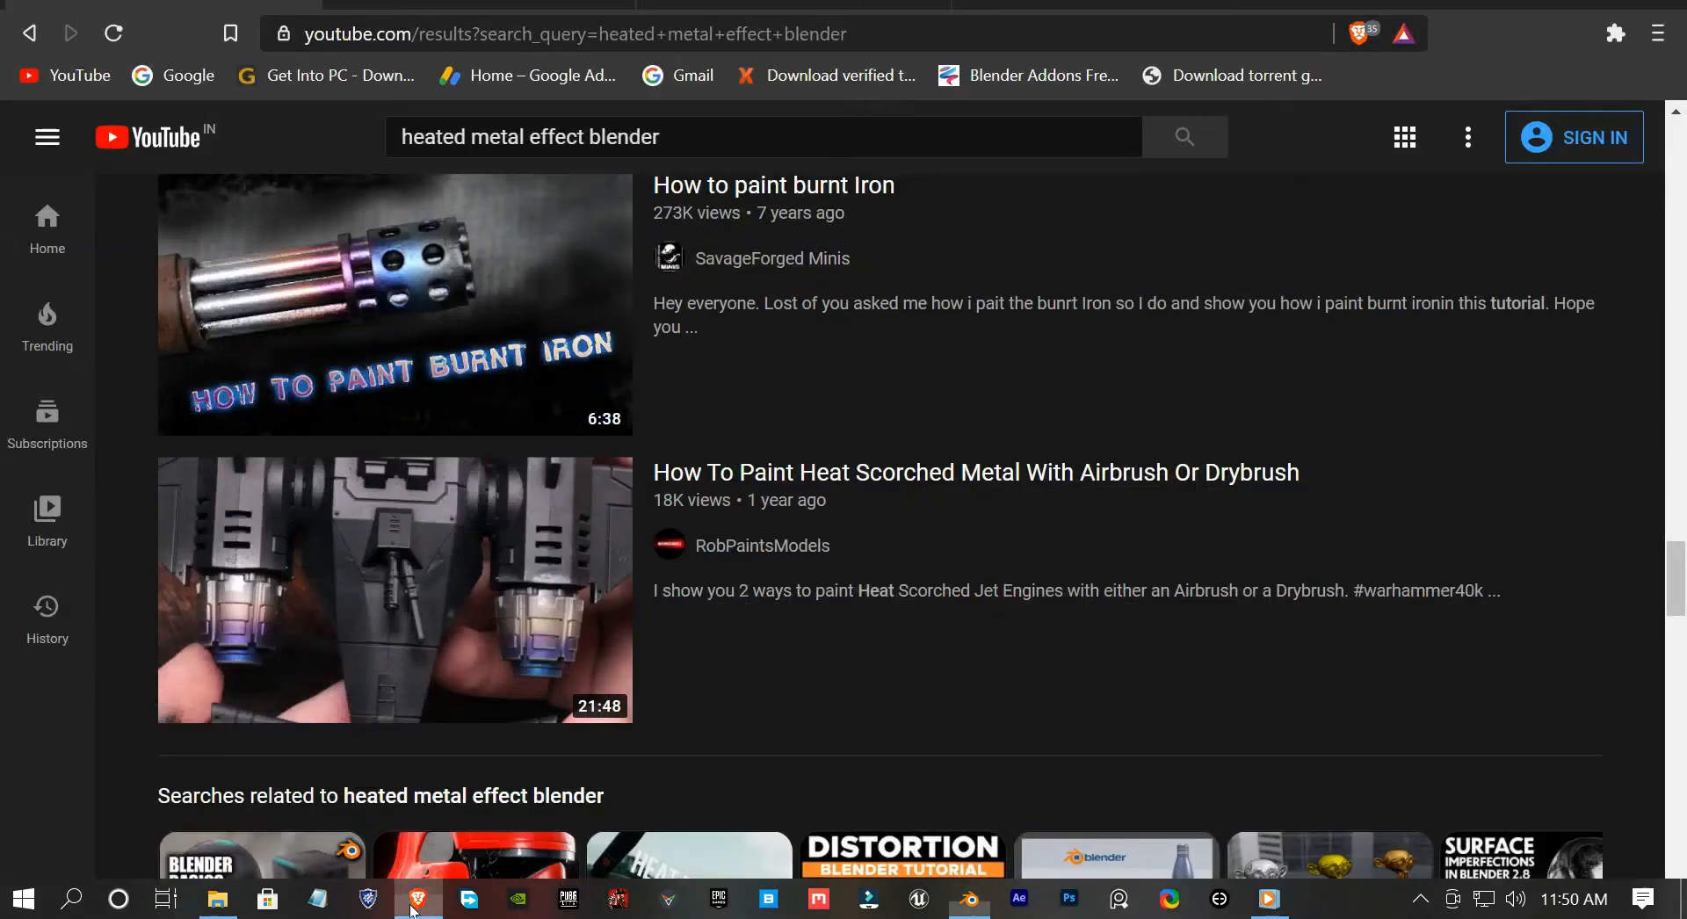
pyautogui.moveTo(496, 647)
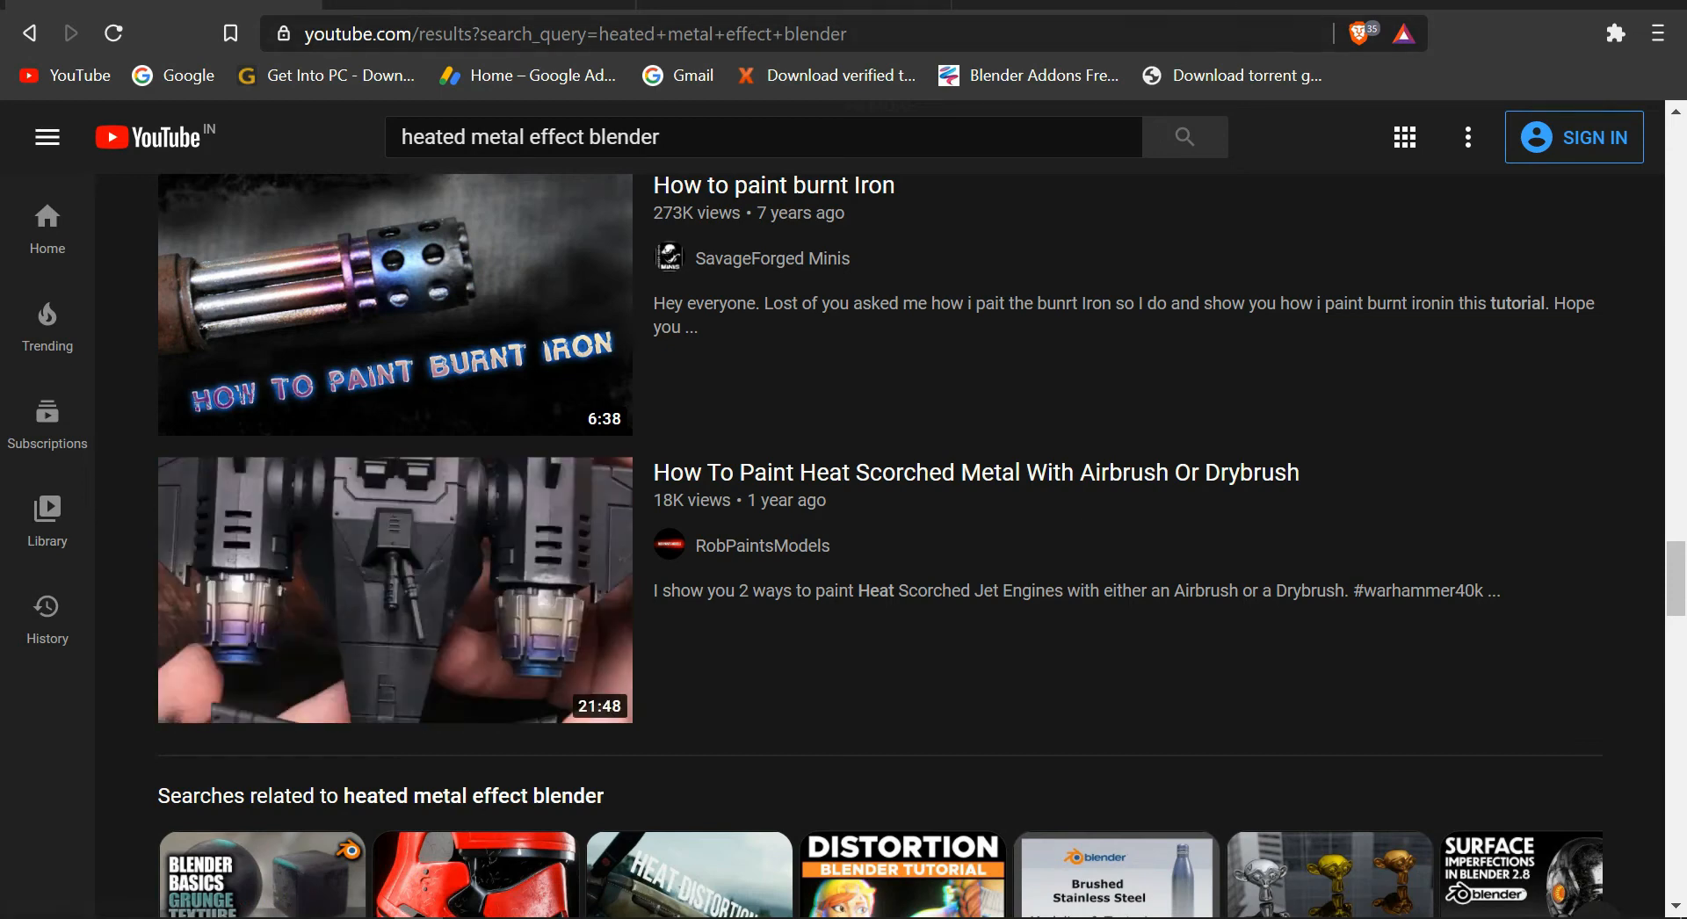
pyautogui.click(430, 5)
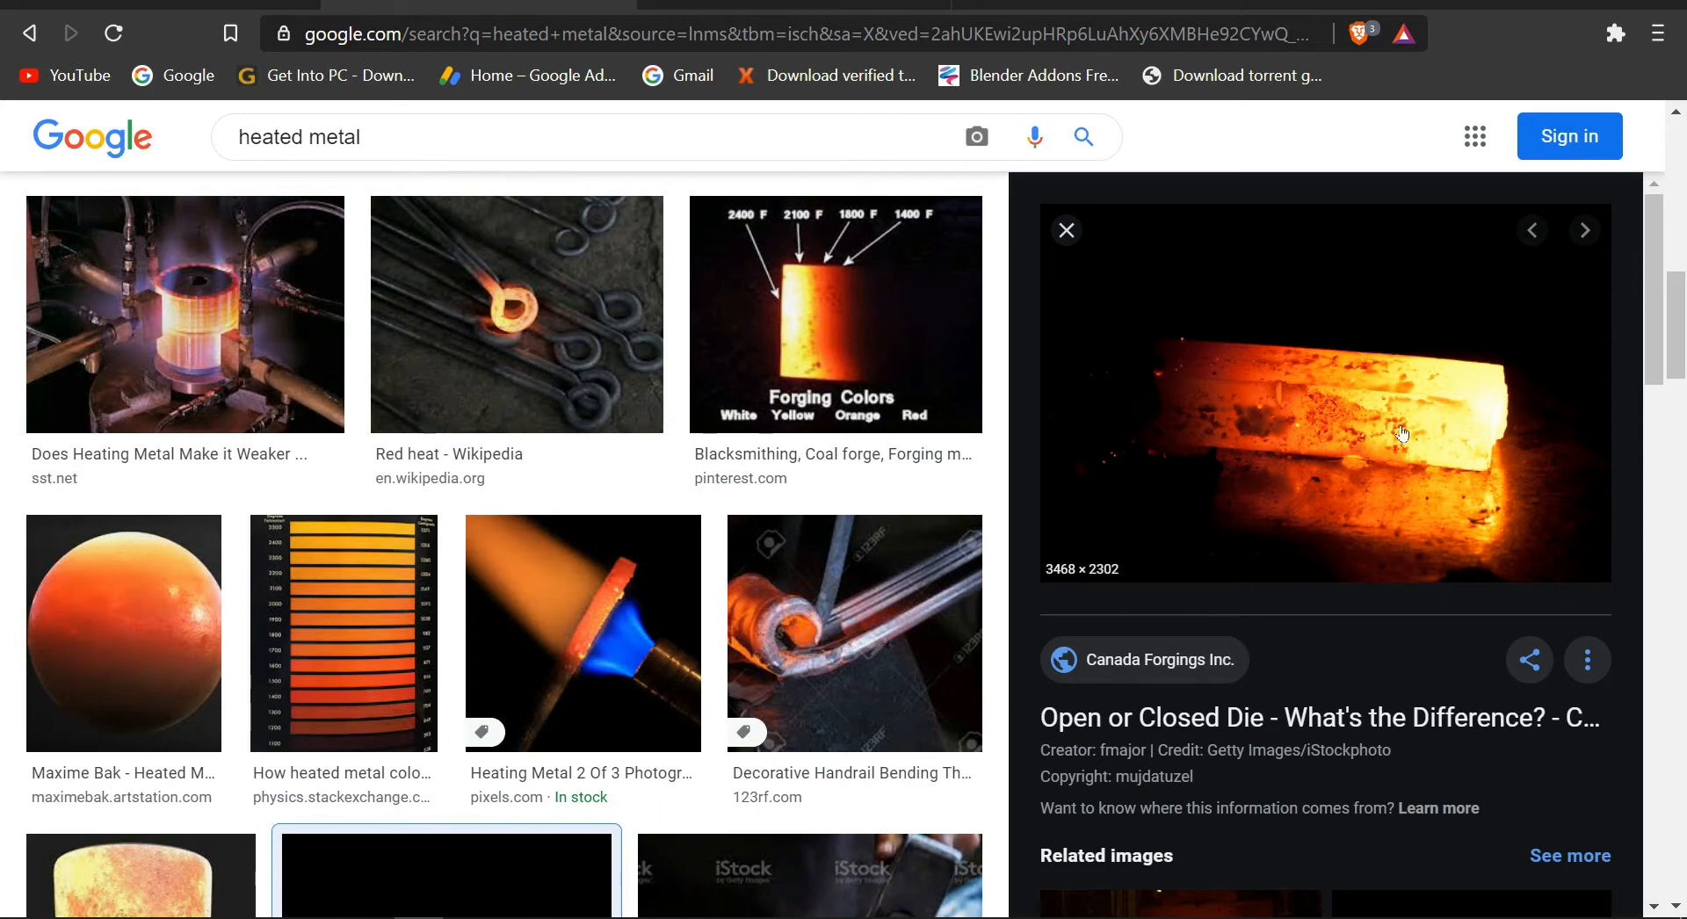
pyautogui.click(1534, 4)
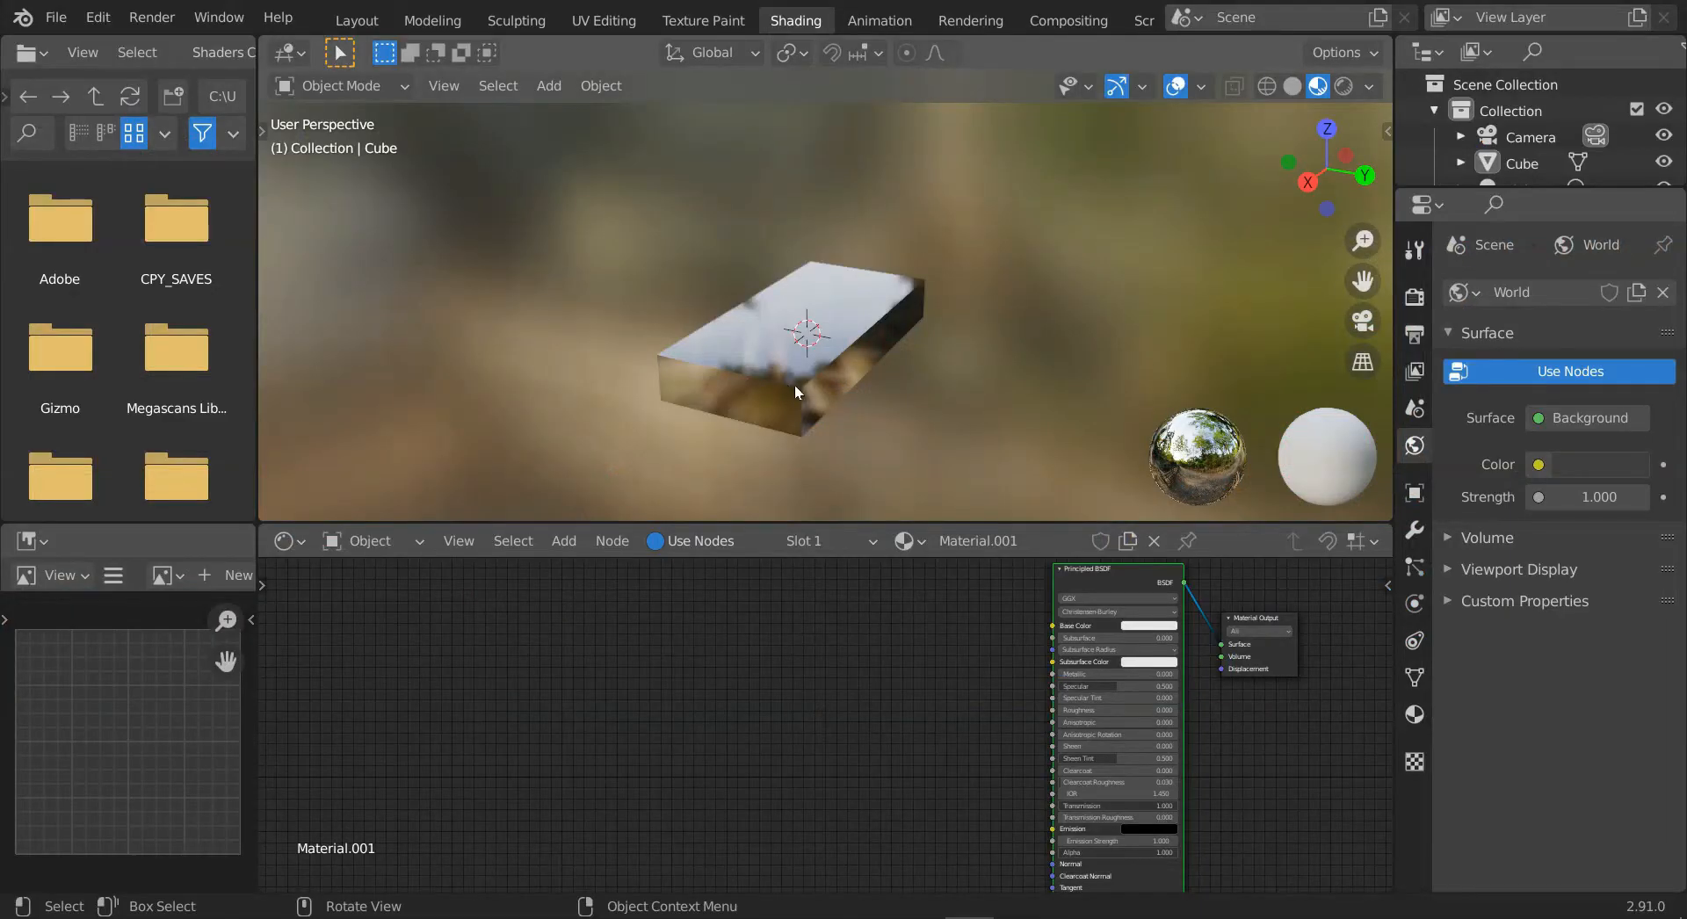
# Set the Principled BSDF's Transmission to 0.000 and check the cube's surface.
pyautogui.moveTo(795, 384); pyautogui.dragTo(846, 390, button='middle')
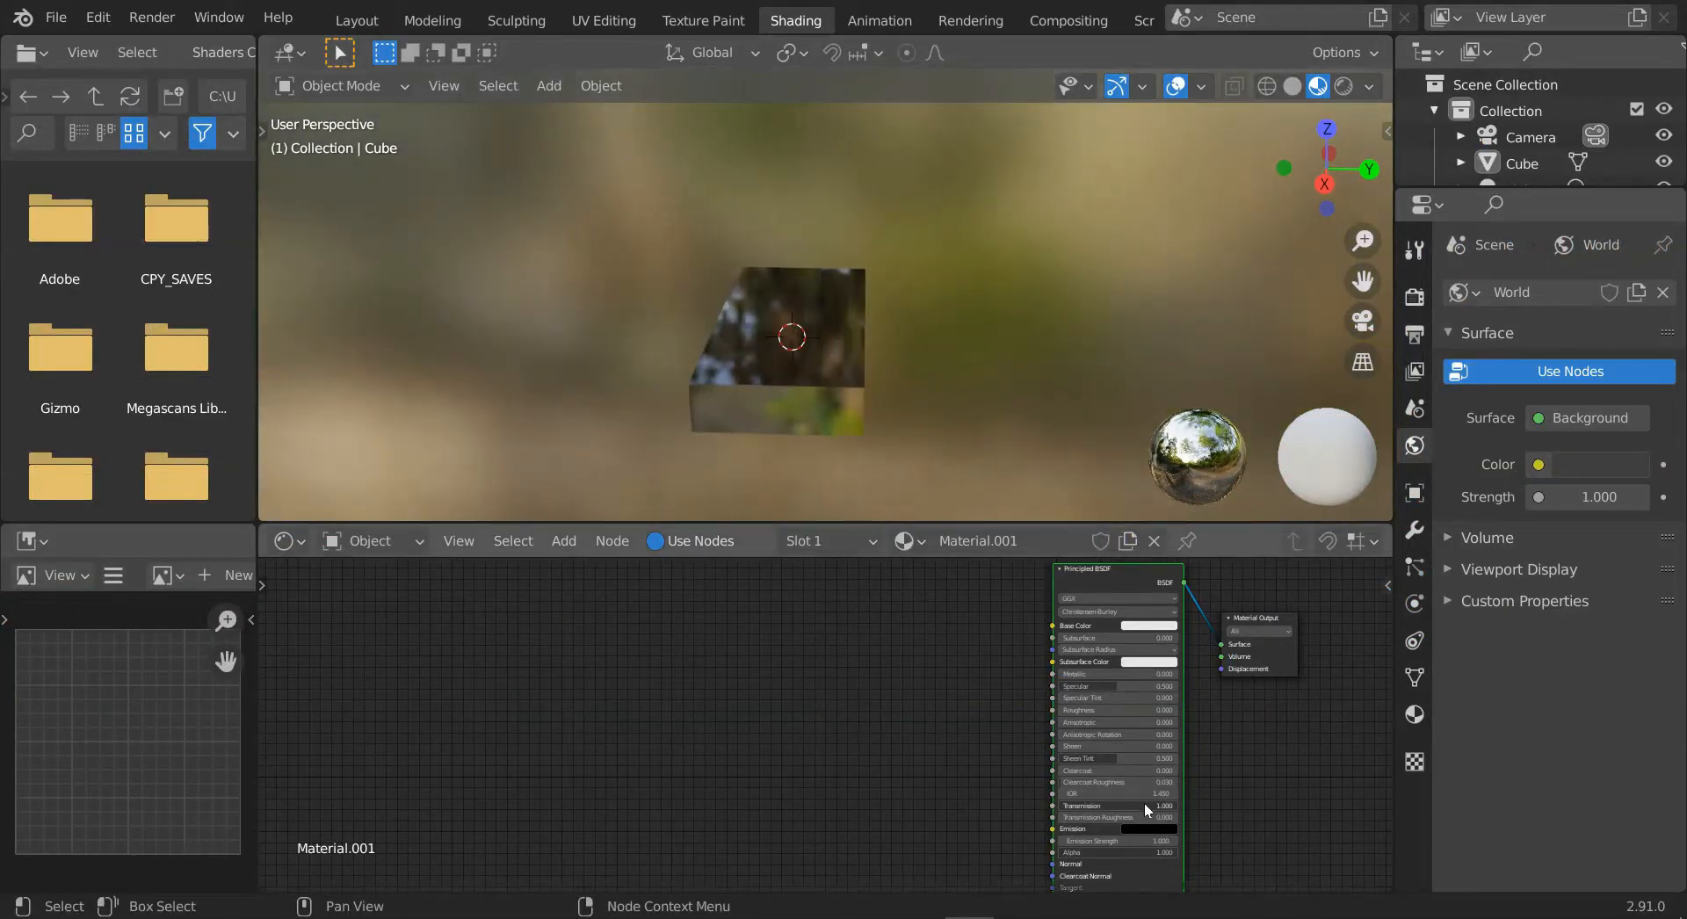
pyautogui.moveTo(1144, 805); pyautogui.dragTo(1058, 805)
pyautogui.moveTo(979, 309); pyautogui.dragTo(1106, 312, button='middle')
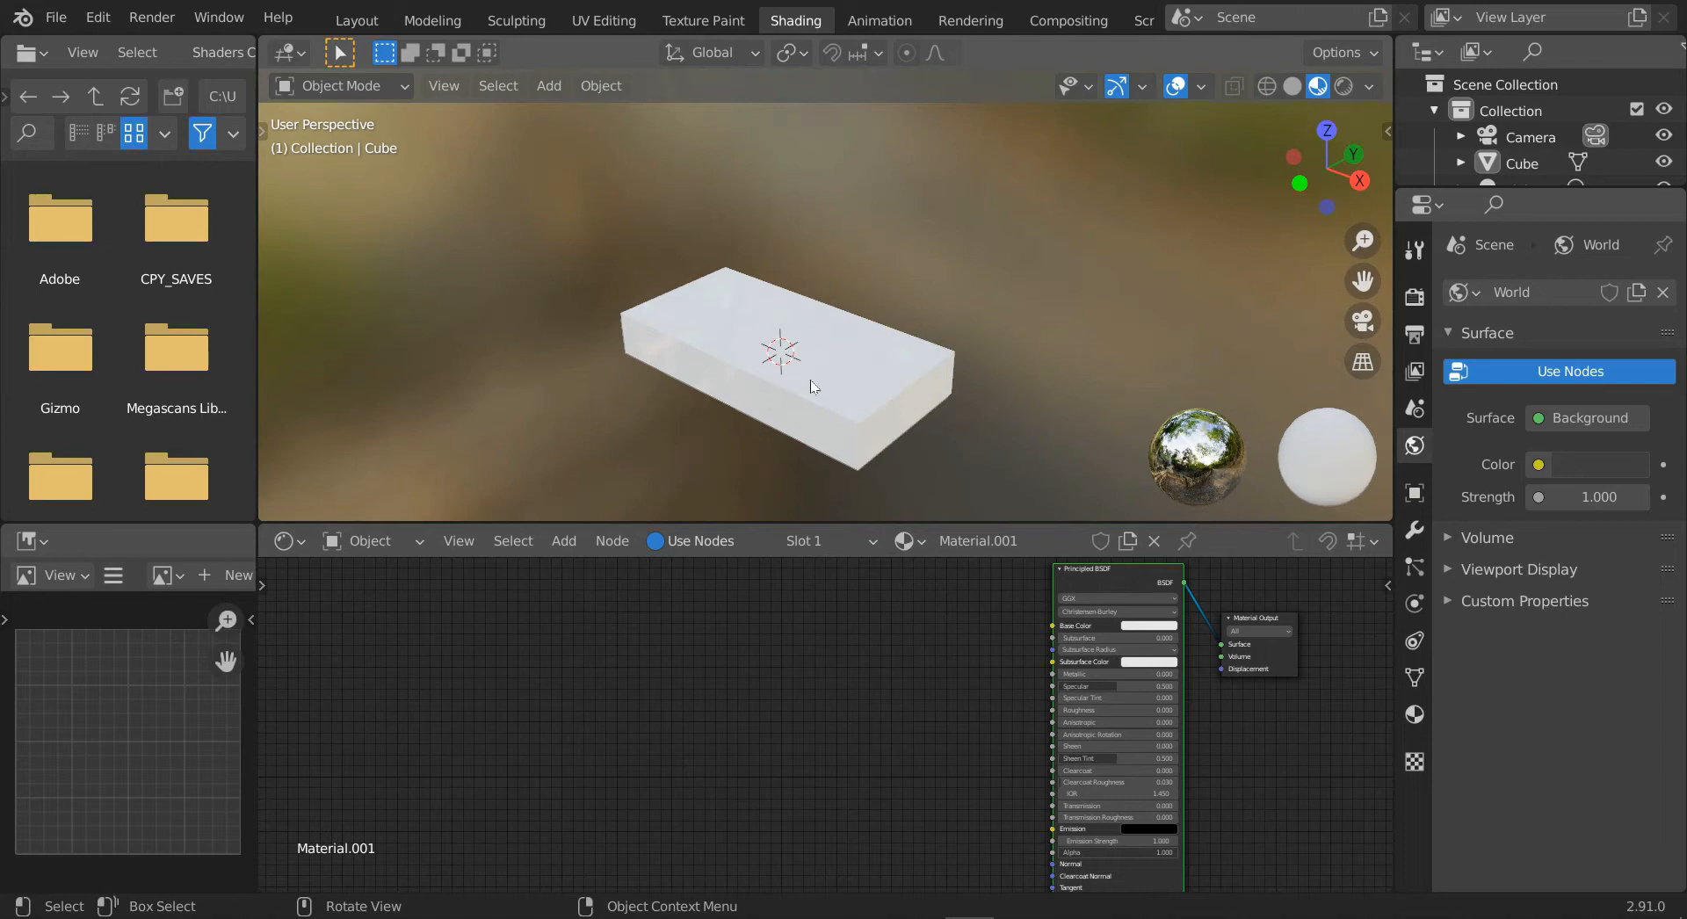
# In the web browser, compare the heated metal photo with the gradient color palette images, enlarge the purple-to-yellow gradient, and return to Blender.
pyautogui.click(420, 899)
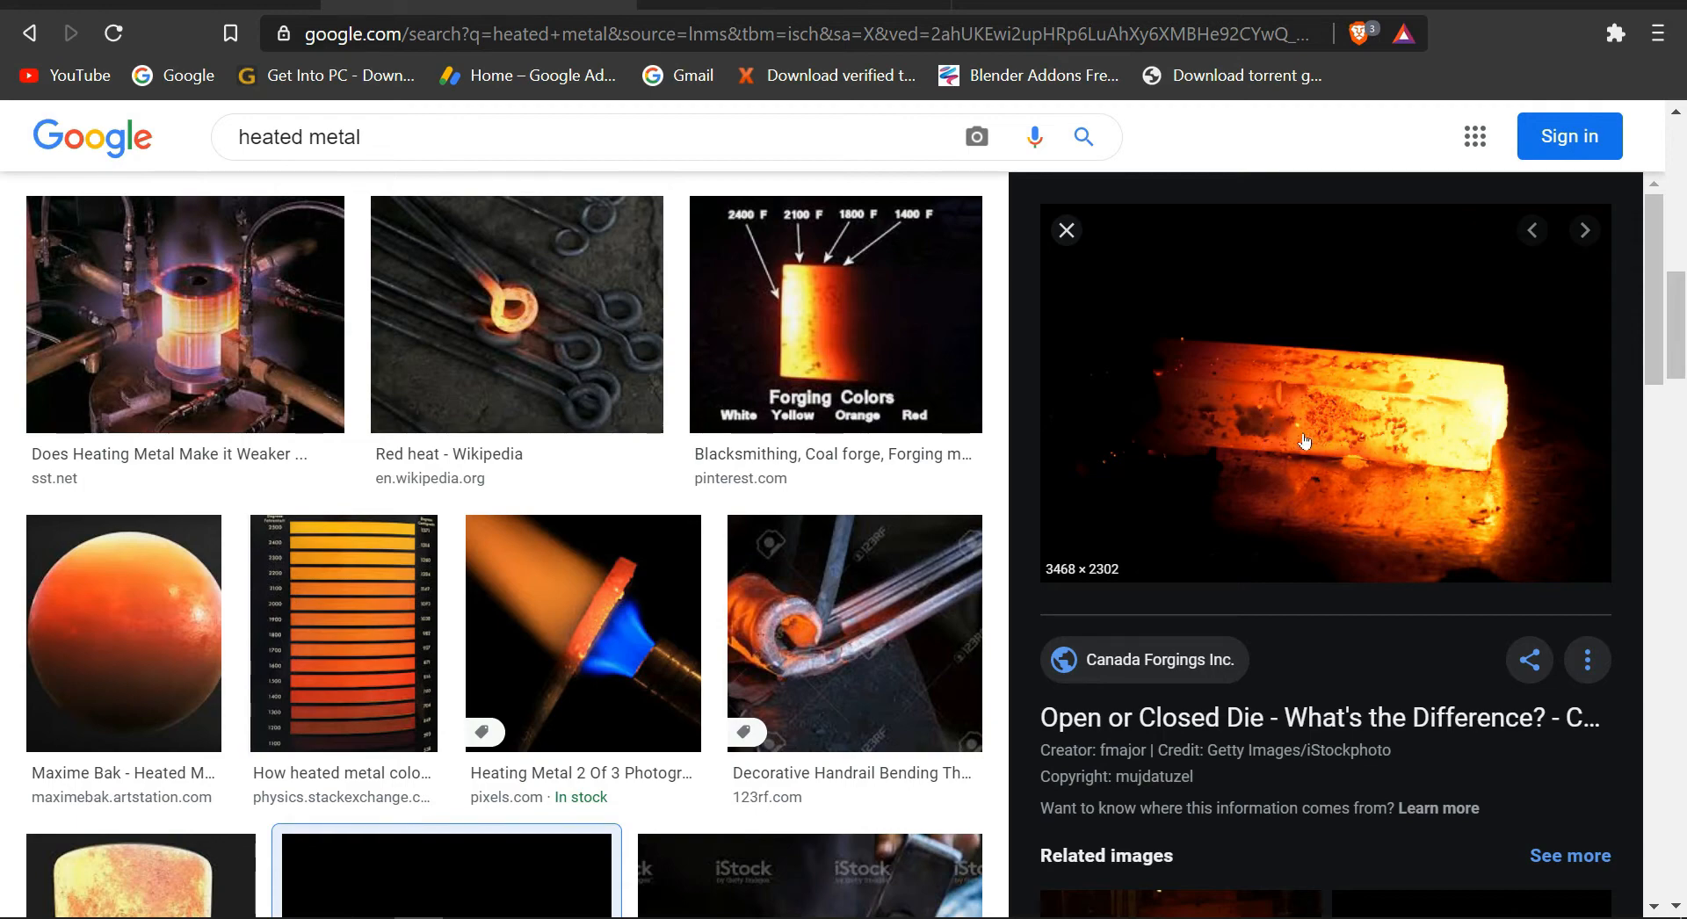
pyautogui.click(774, 4)
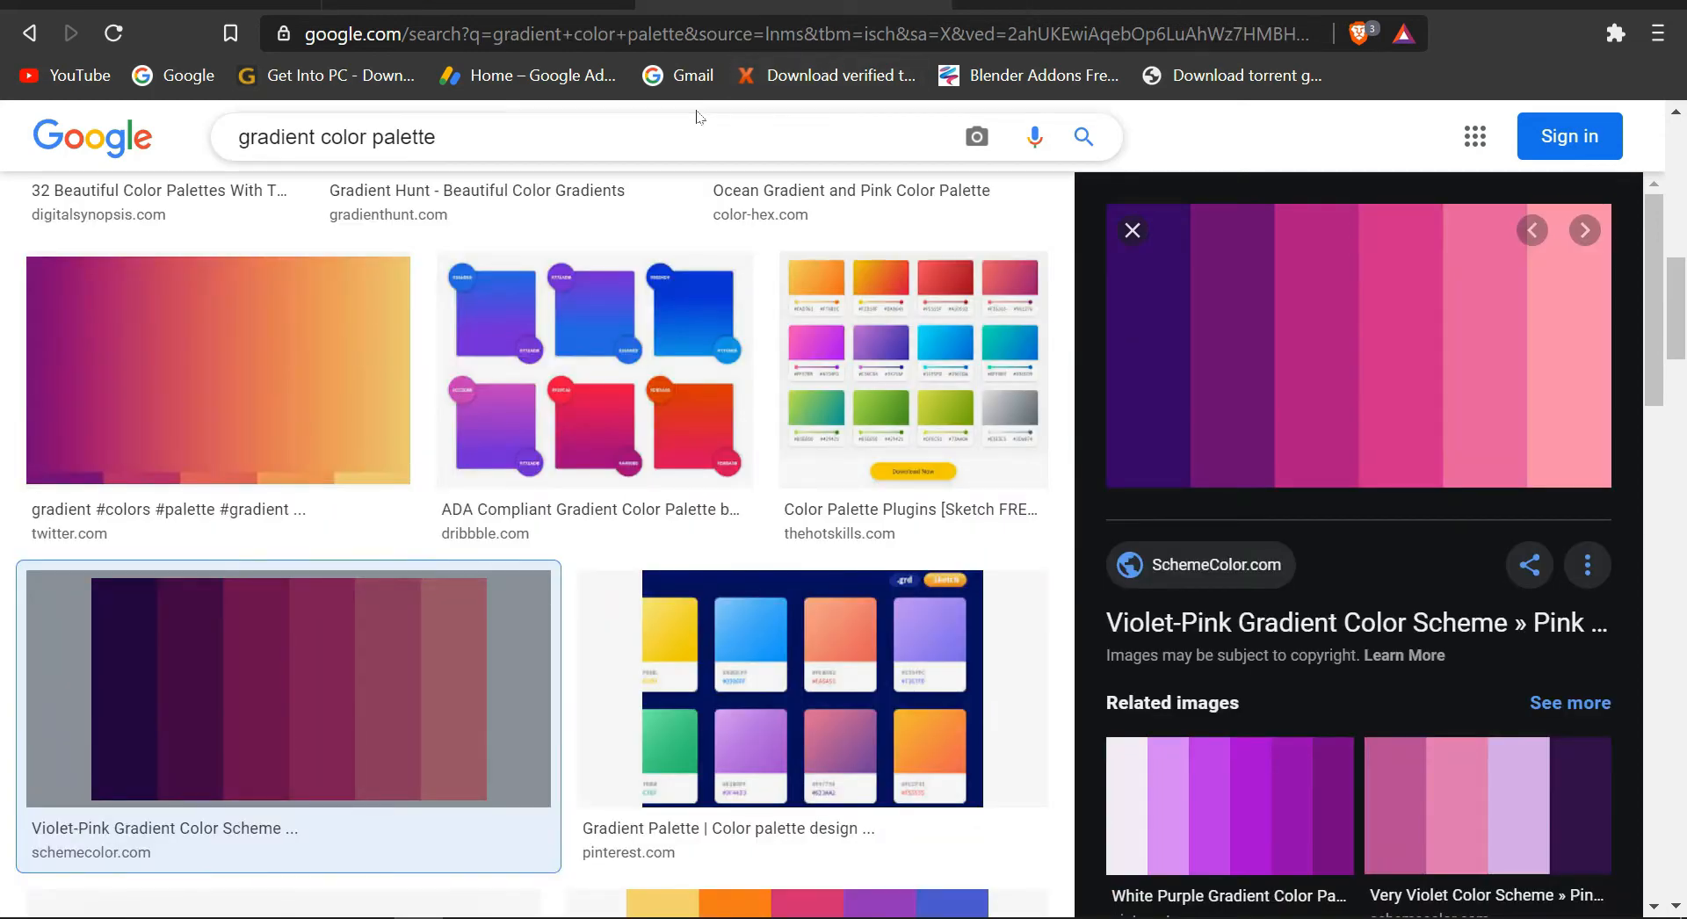
pyautogui.scroll(-4, 877, 492)
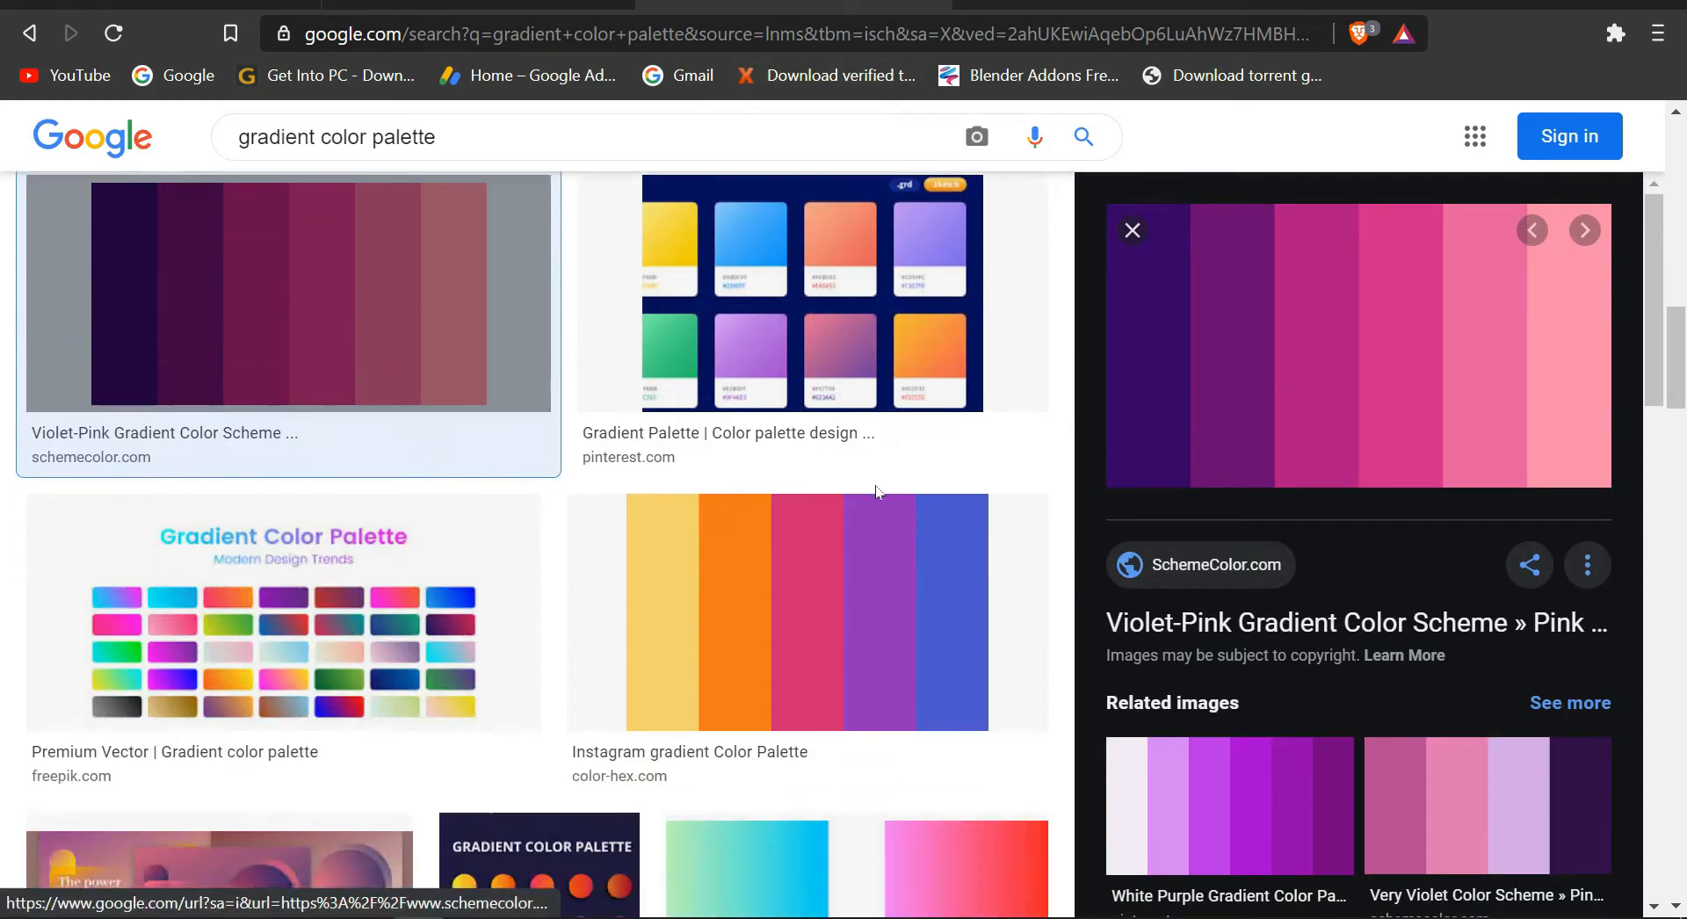
pyautogui.scroll(3, 877, 492)
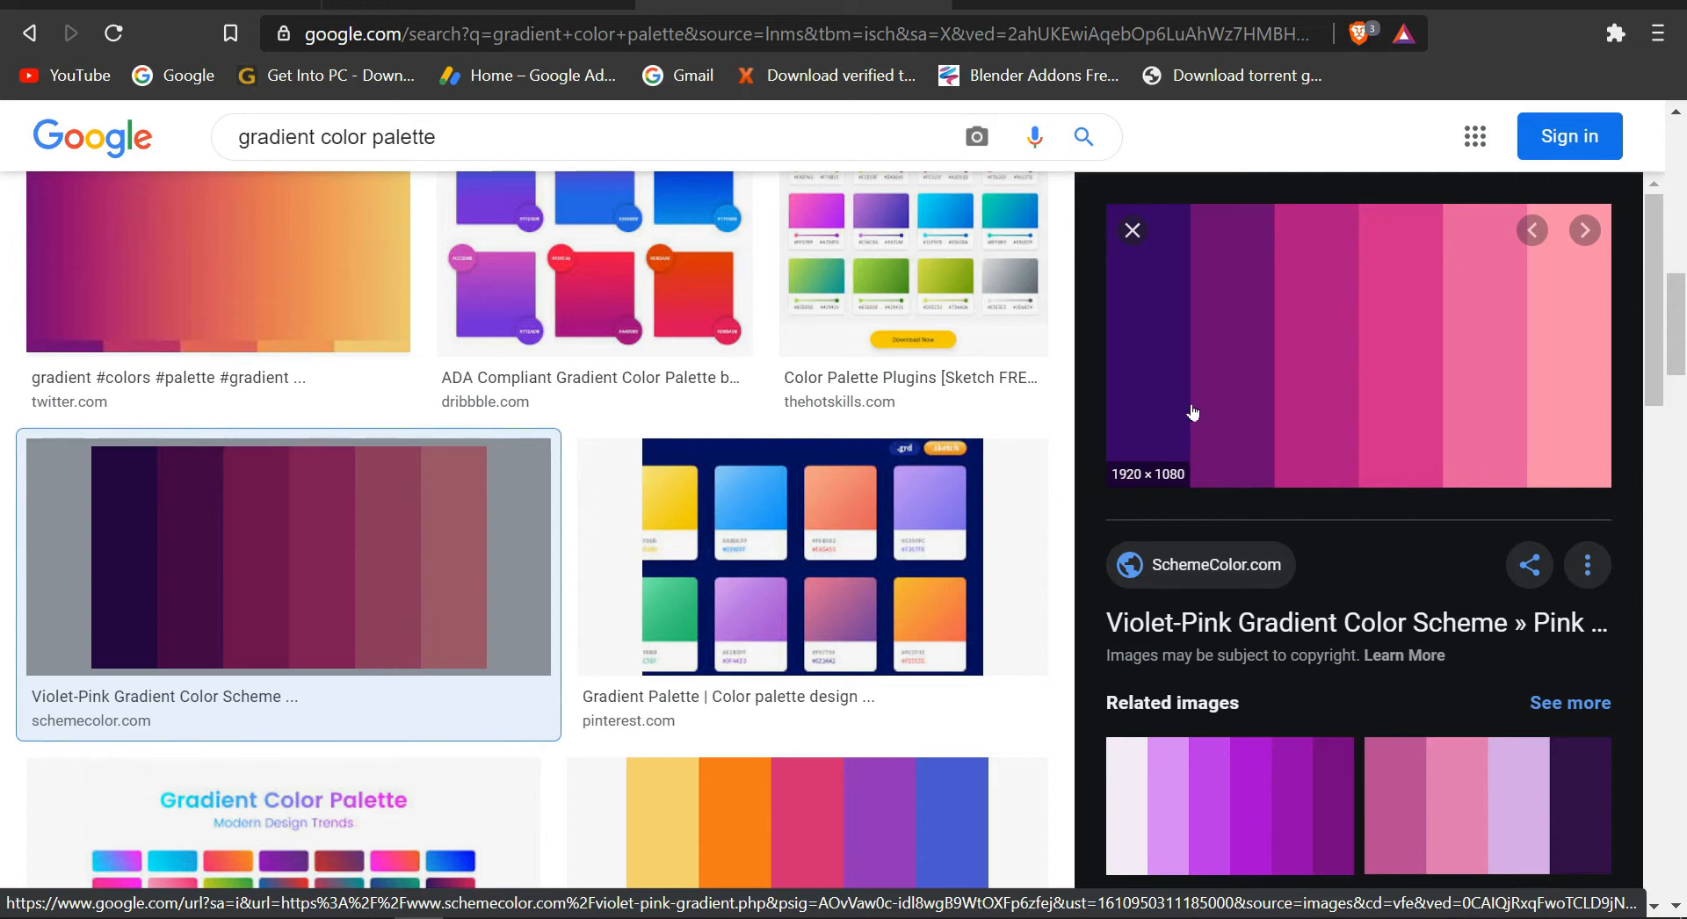
pyautogui.scroll(4, 1195, 413)
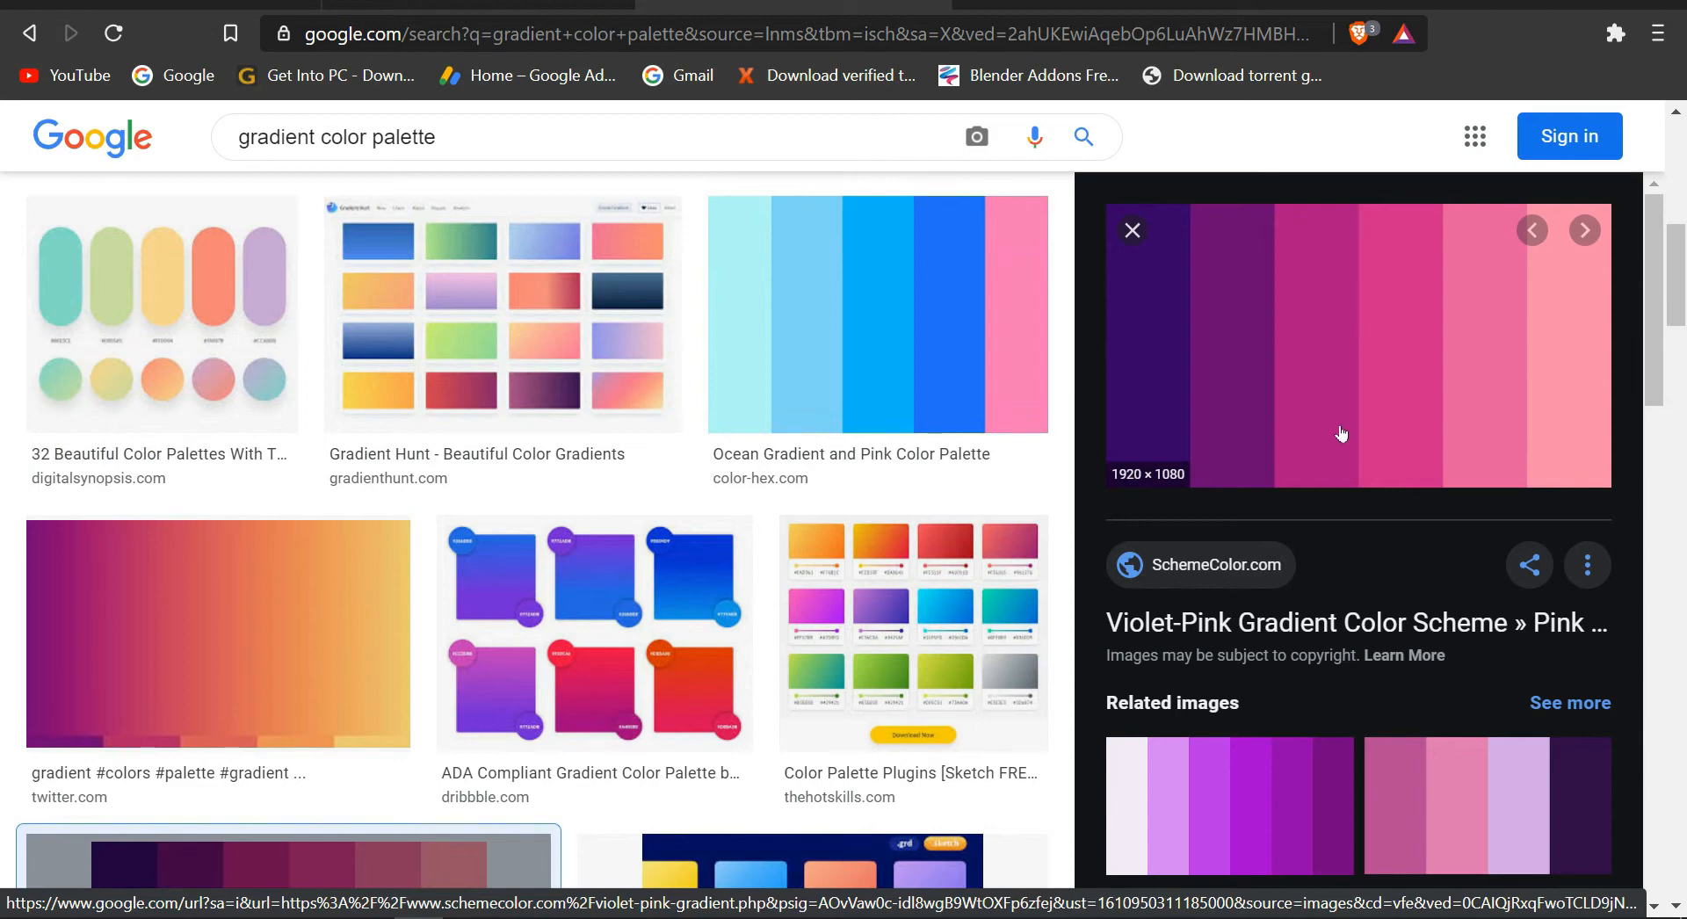
pyautogui.click(260, 682)
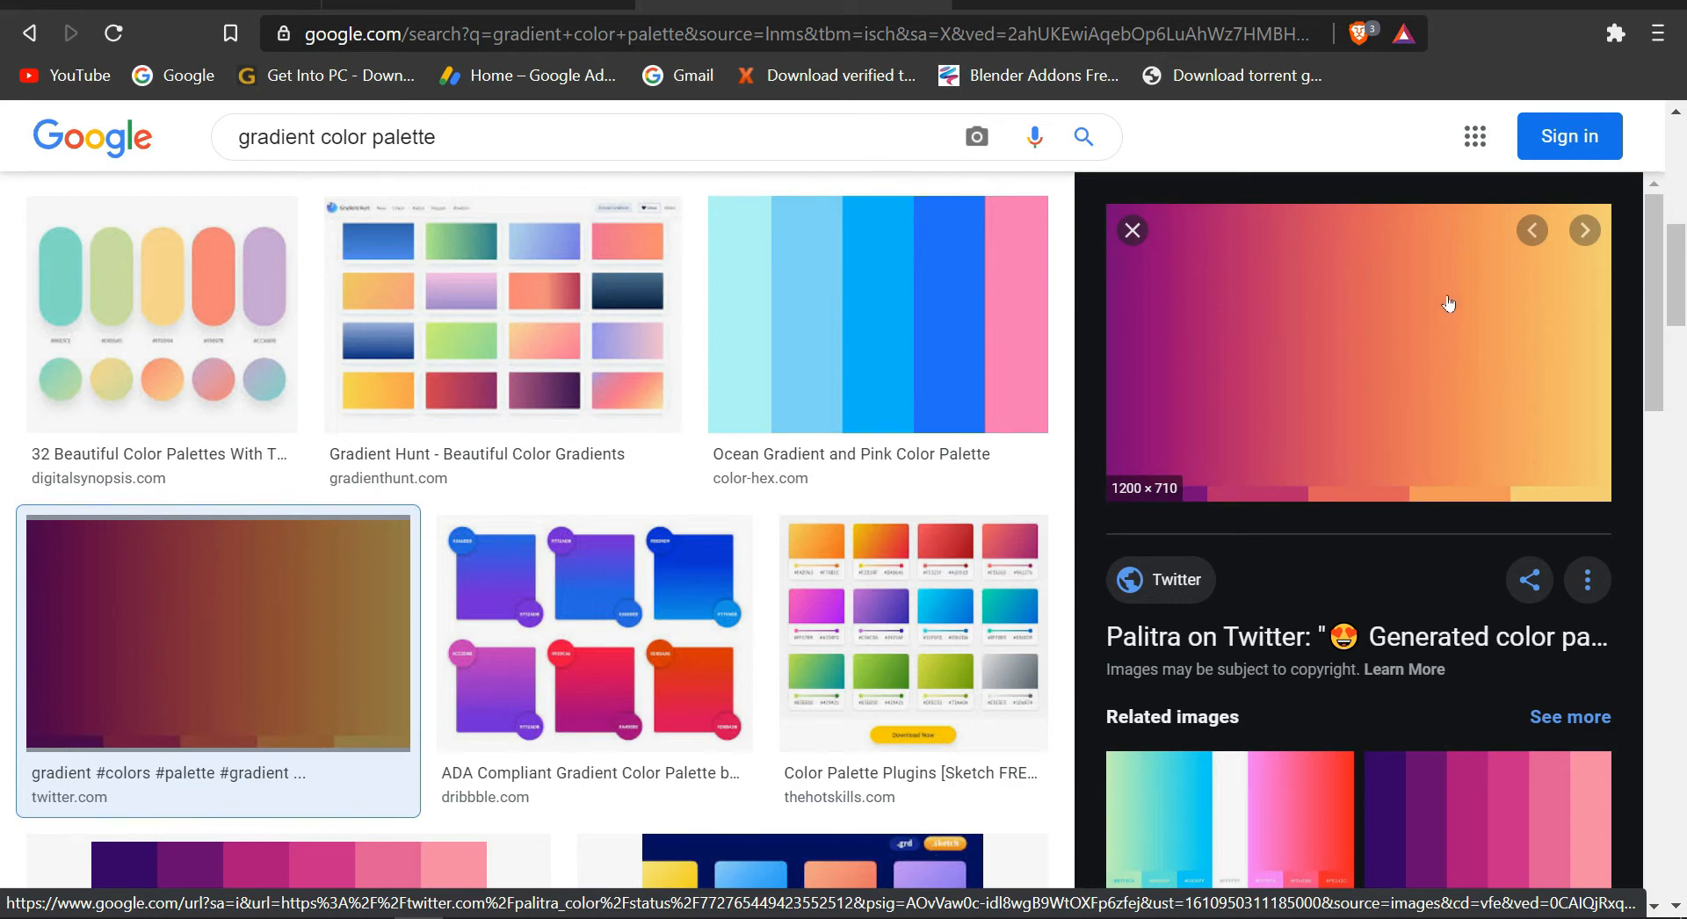
pyautogui.click(1536, 3)
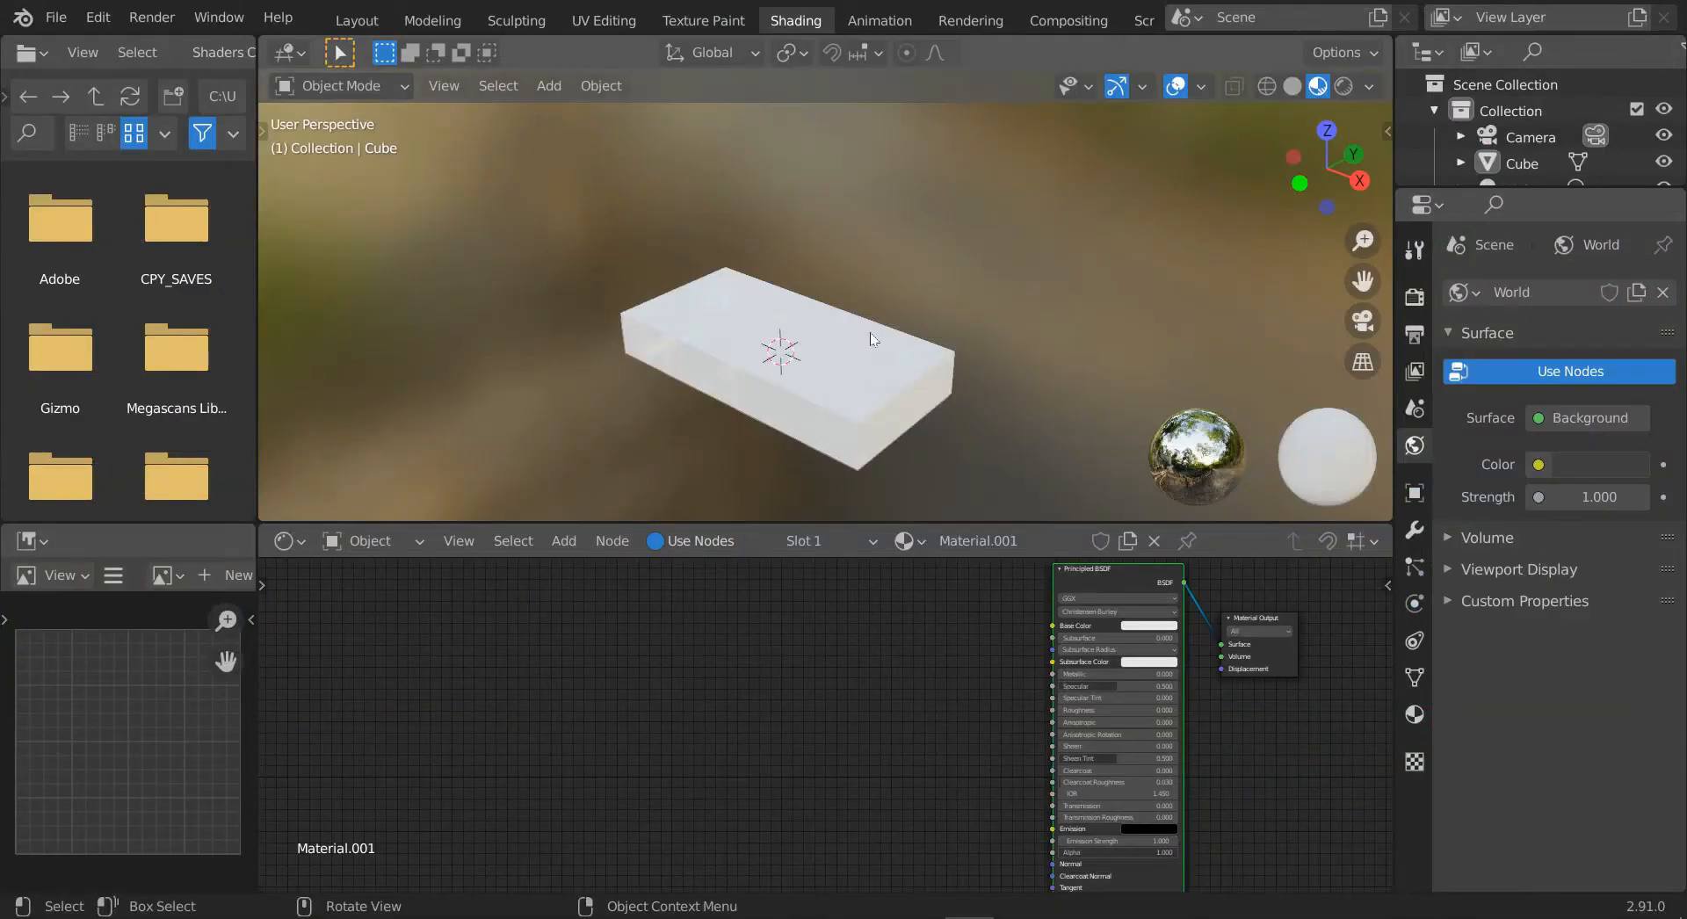
# Add a Gradient Texture node to the cube's material node graph.
pyautogui.moveTo(883, 369); pyautogui.dragTo(834, 368, button='middle')
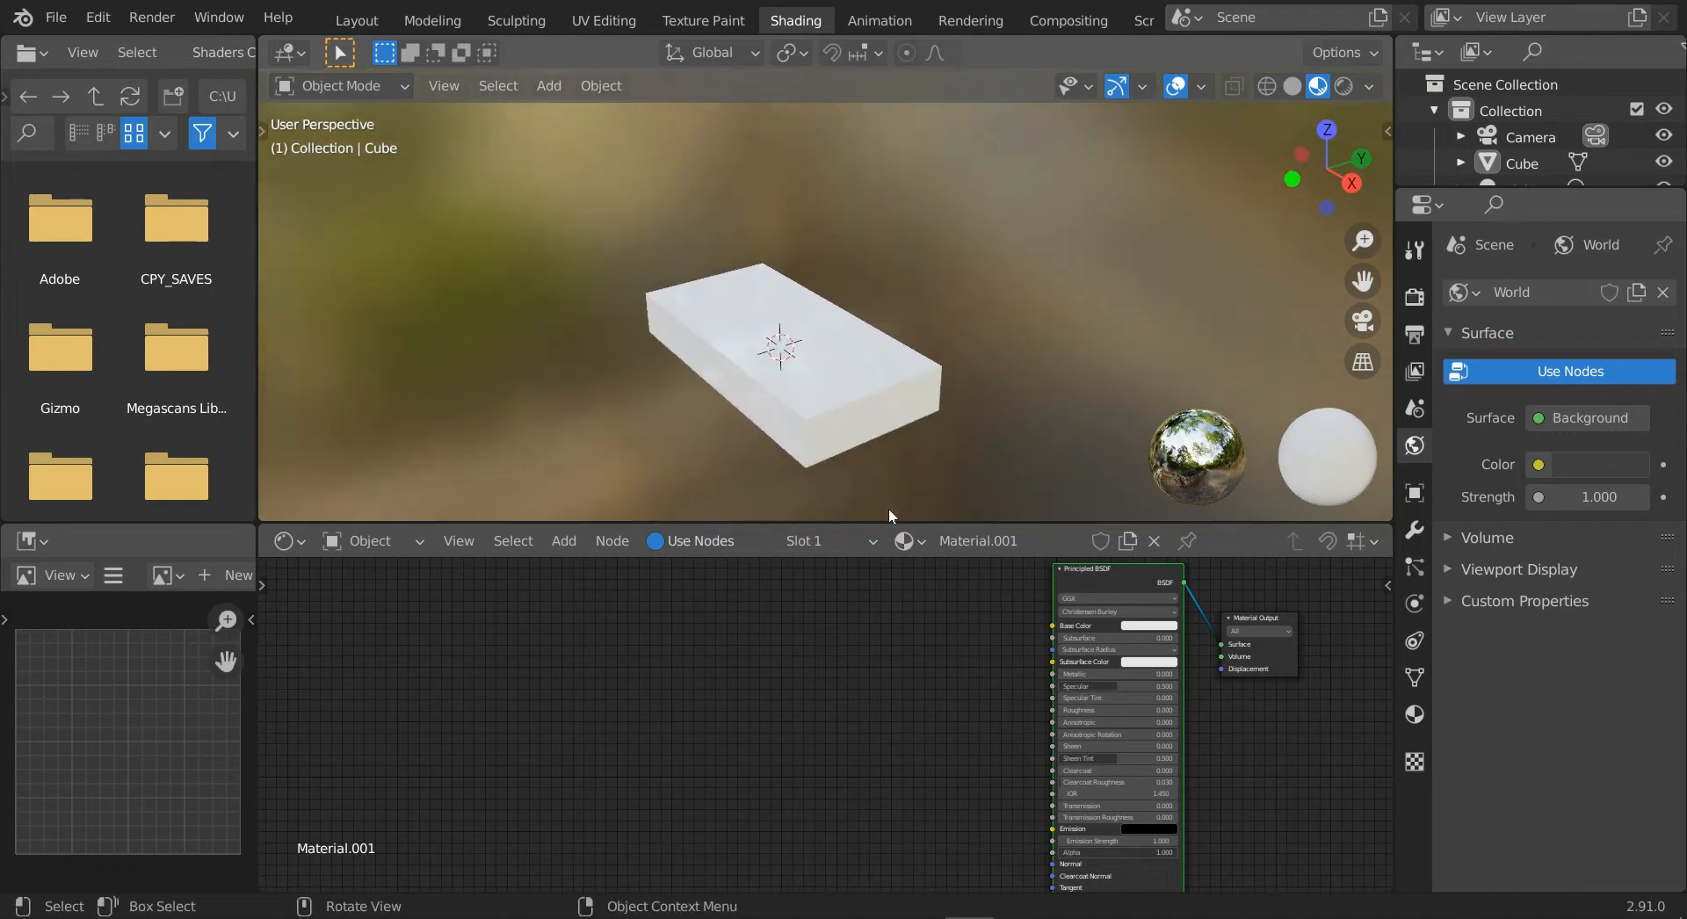
pyautogui.click(884, 664)
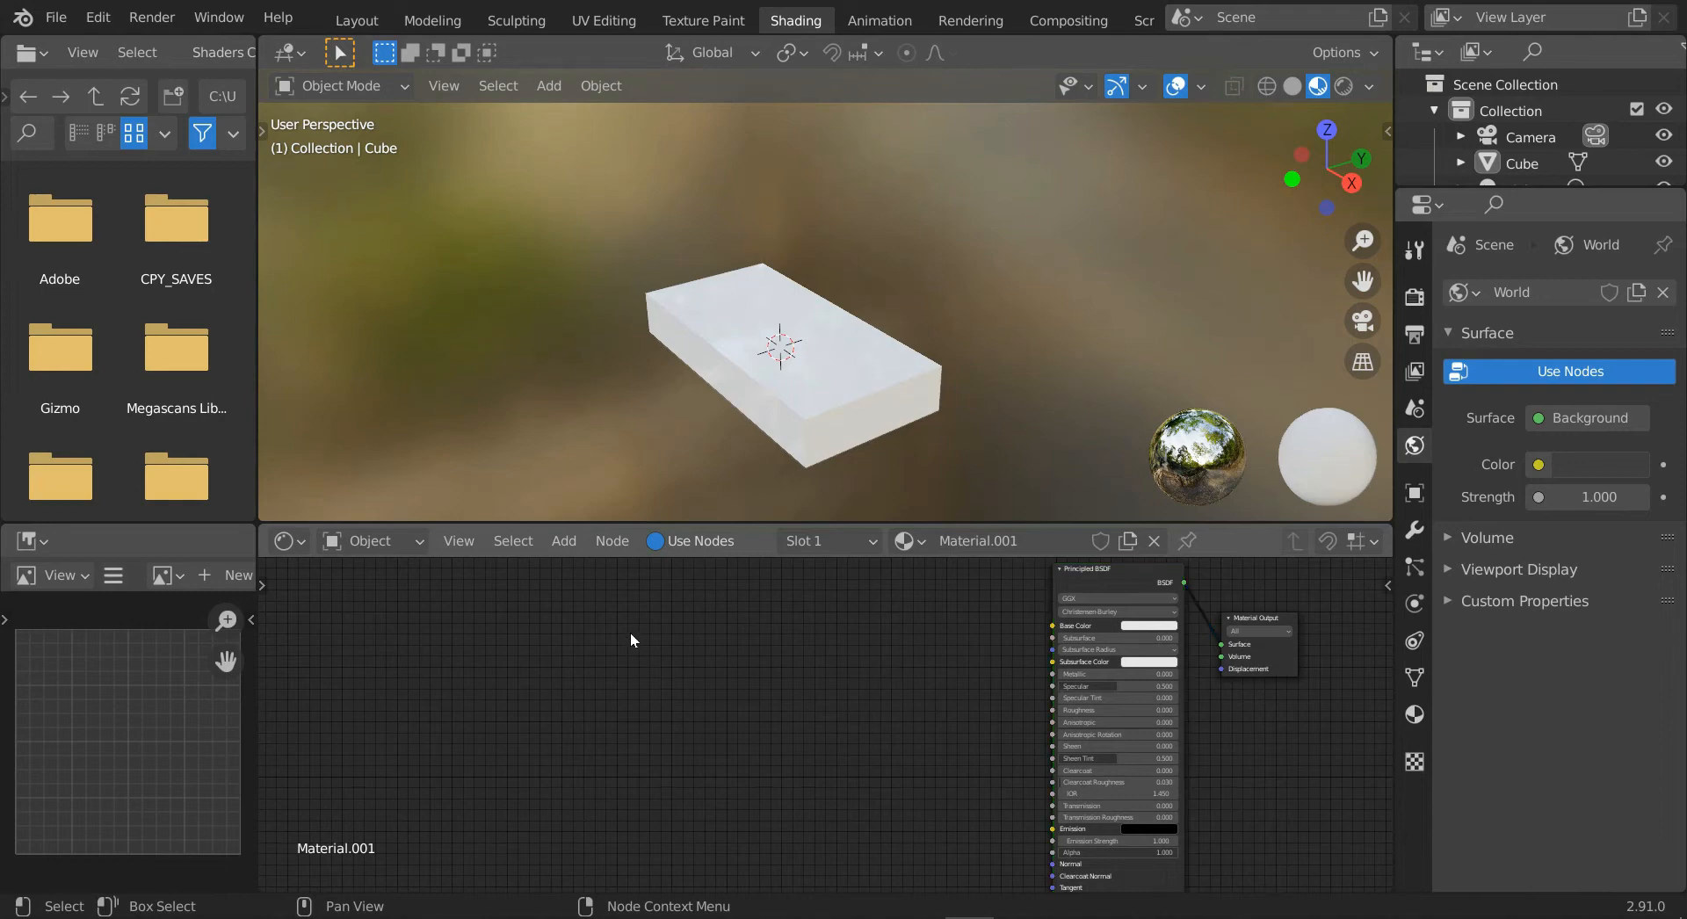
pyautogui.hotkey('shift', 'a')
pyautogui.click(587, 614)
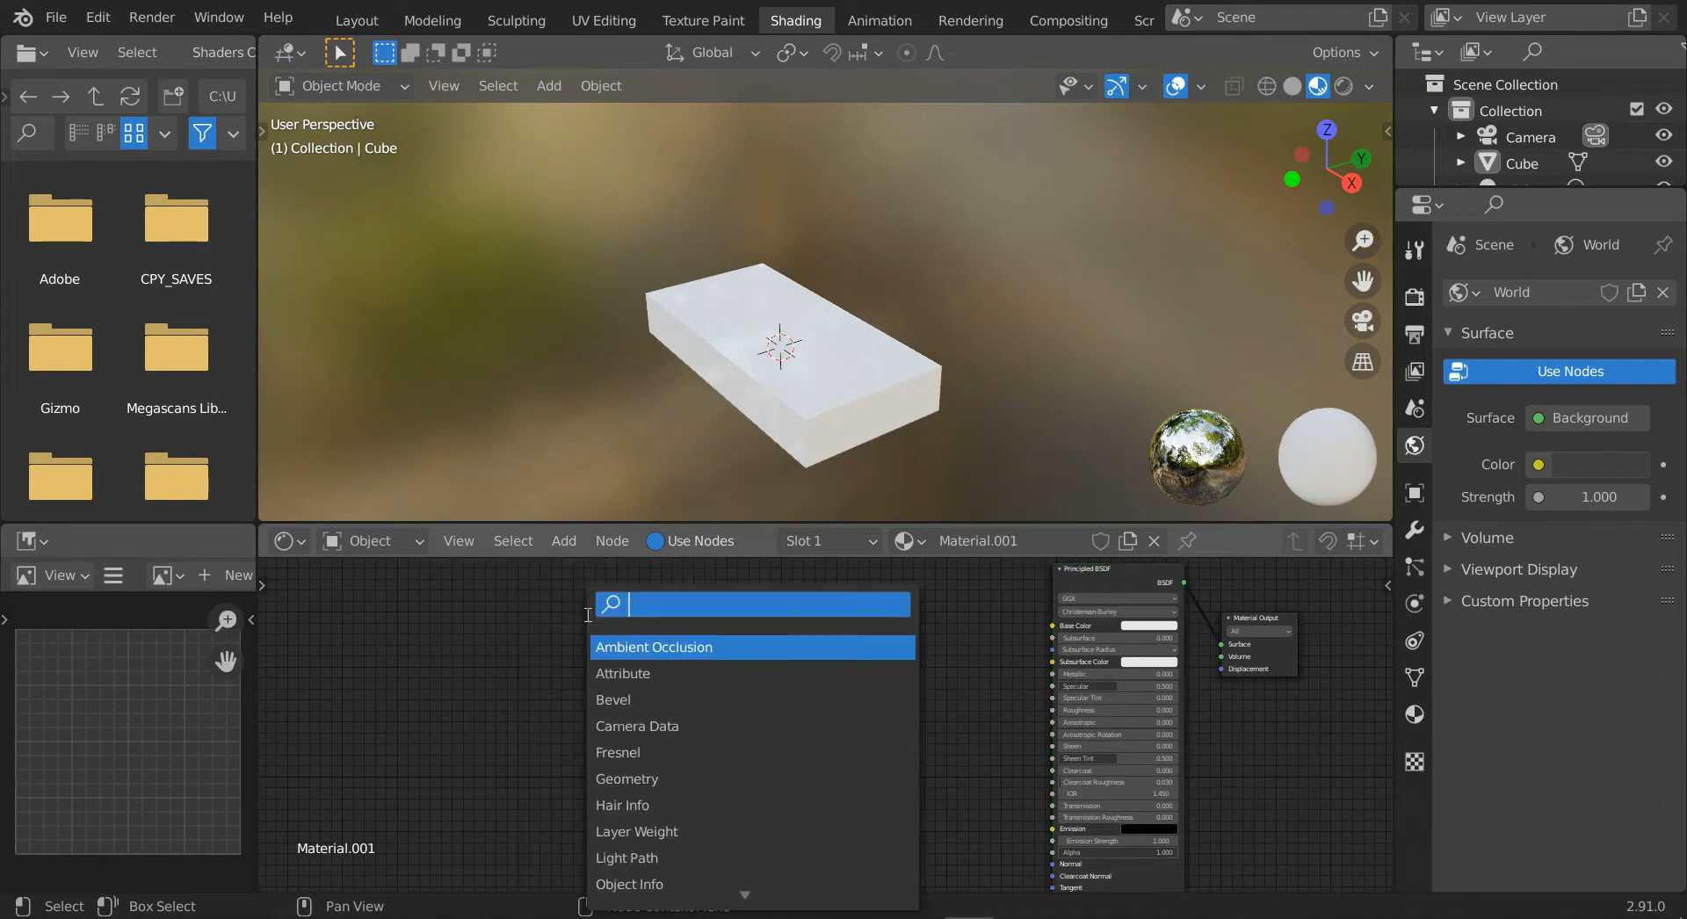
pyautogui.write('gradi')
pyautogui.press('Return')
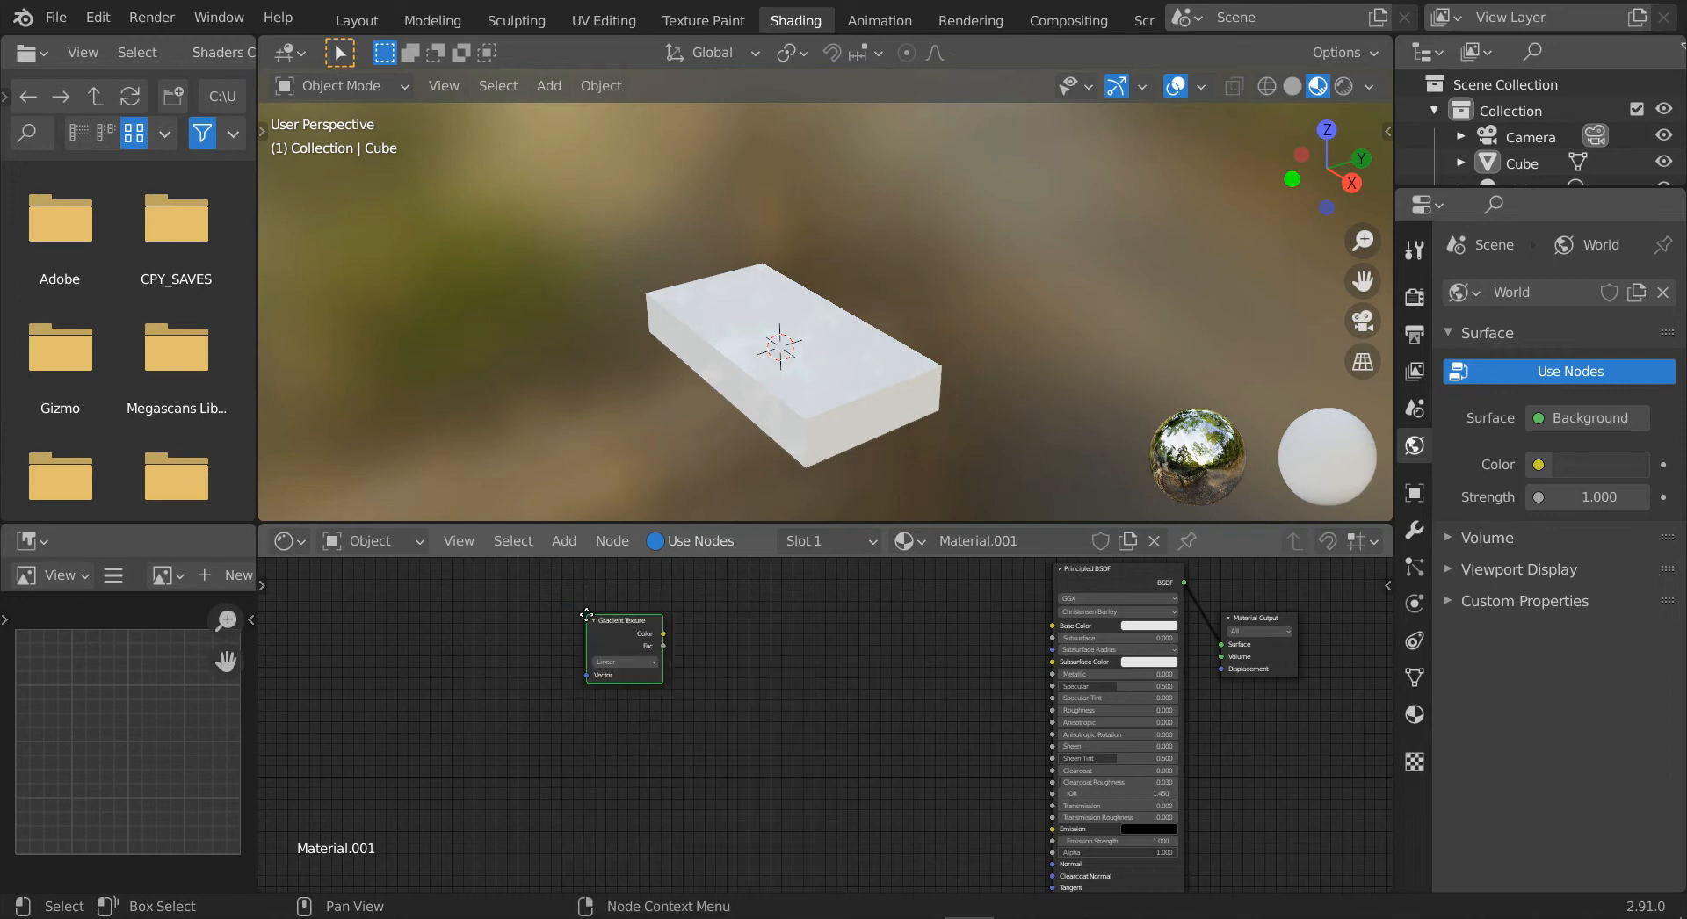
pyautogui.click(587, 614)
# Reposition the Gradient Texture node to the left of the Principled BSDF, leaving a wide gap between them.
pyautogui.scroll(1, 814, 645)
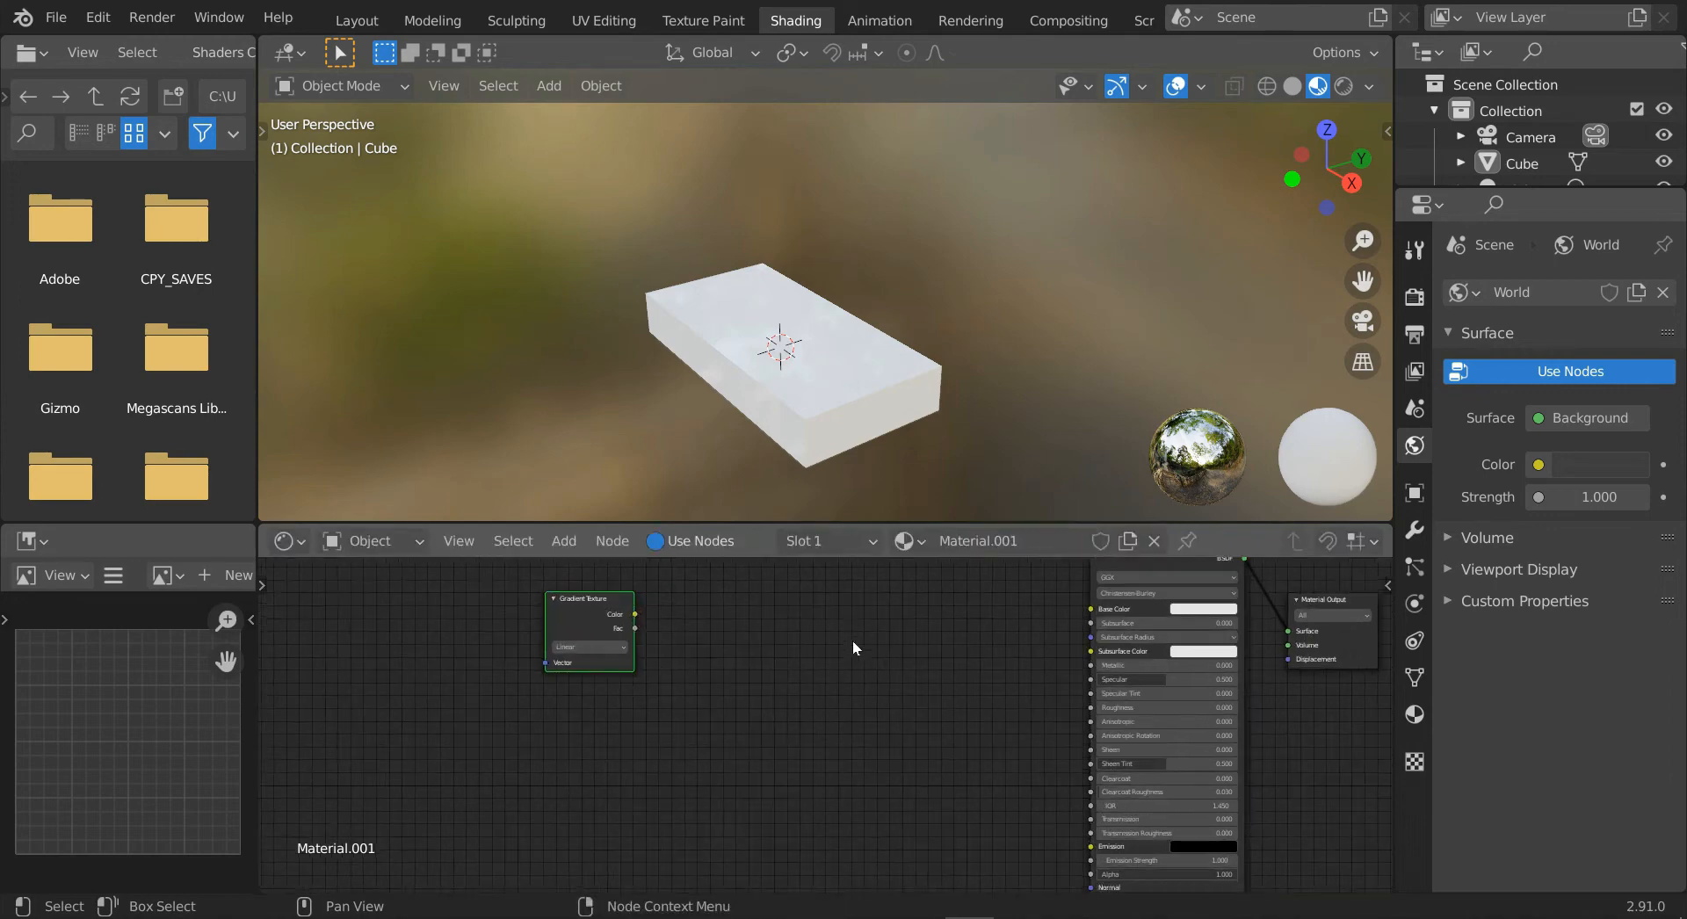
pyautogui.moveTo(853, 649); pyautogui.dragTo(747, 778, button='middle')
pyautogui.moveTo(501, 729); pyautogui.dragTo(676, 713)
pyautogui.scroll(1, 777, 707)
pyautogui.scroll(1, 777, 706)
pyautogui.moveTo(880, 740); pyautogui.dragTo(811, 667, button='middle')
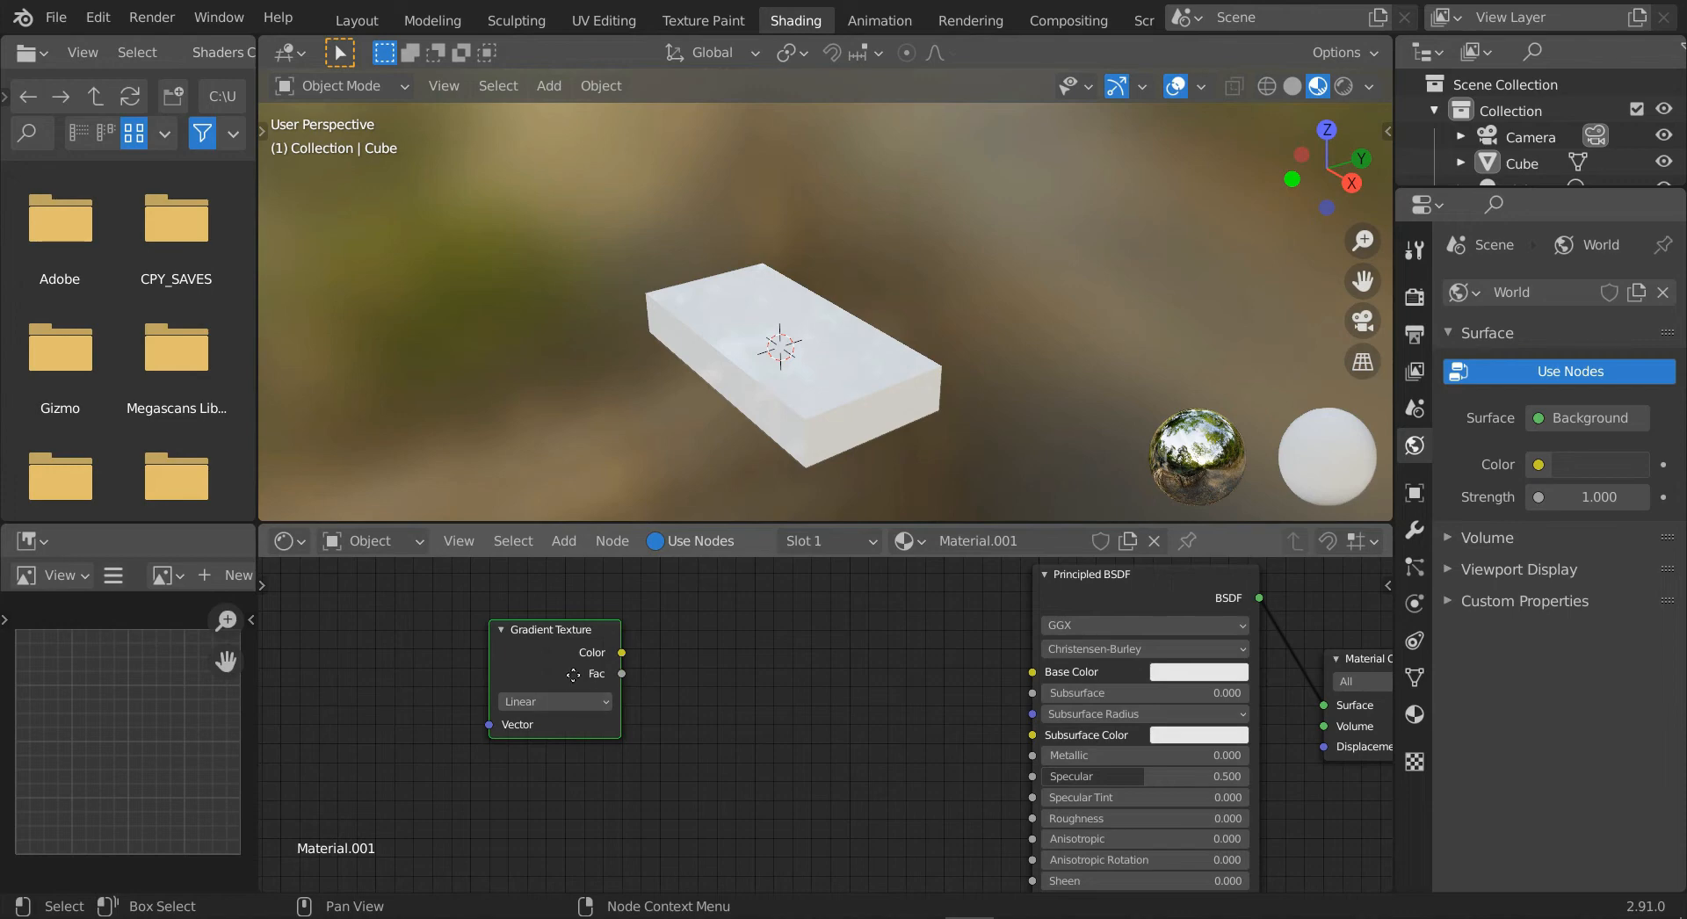
pyautogui.moveTo(581, 657); pyautogui.dragTo(562, 695)
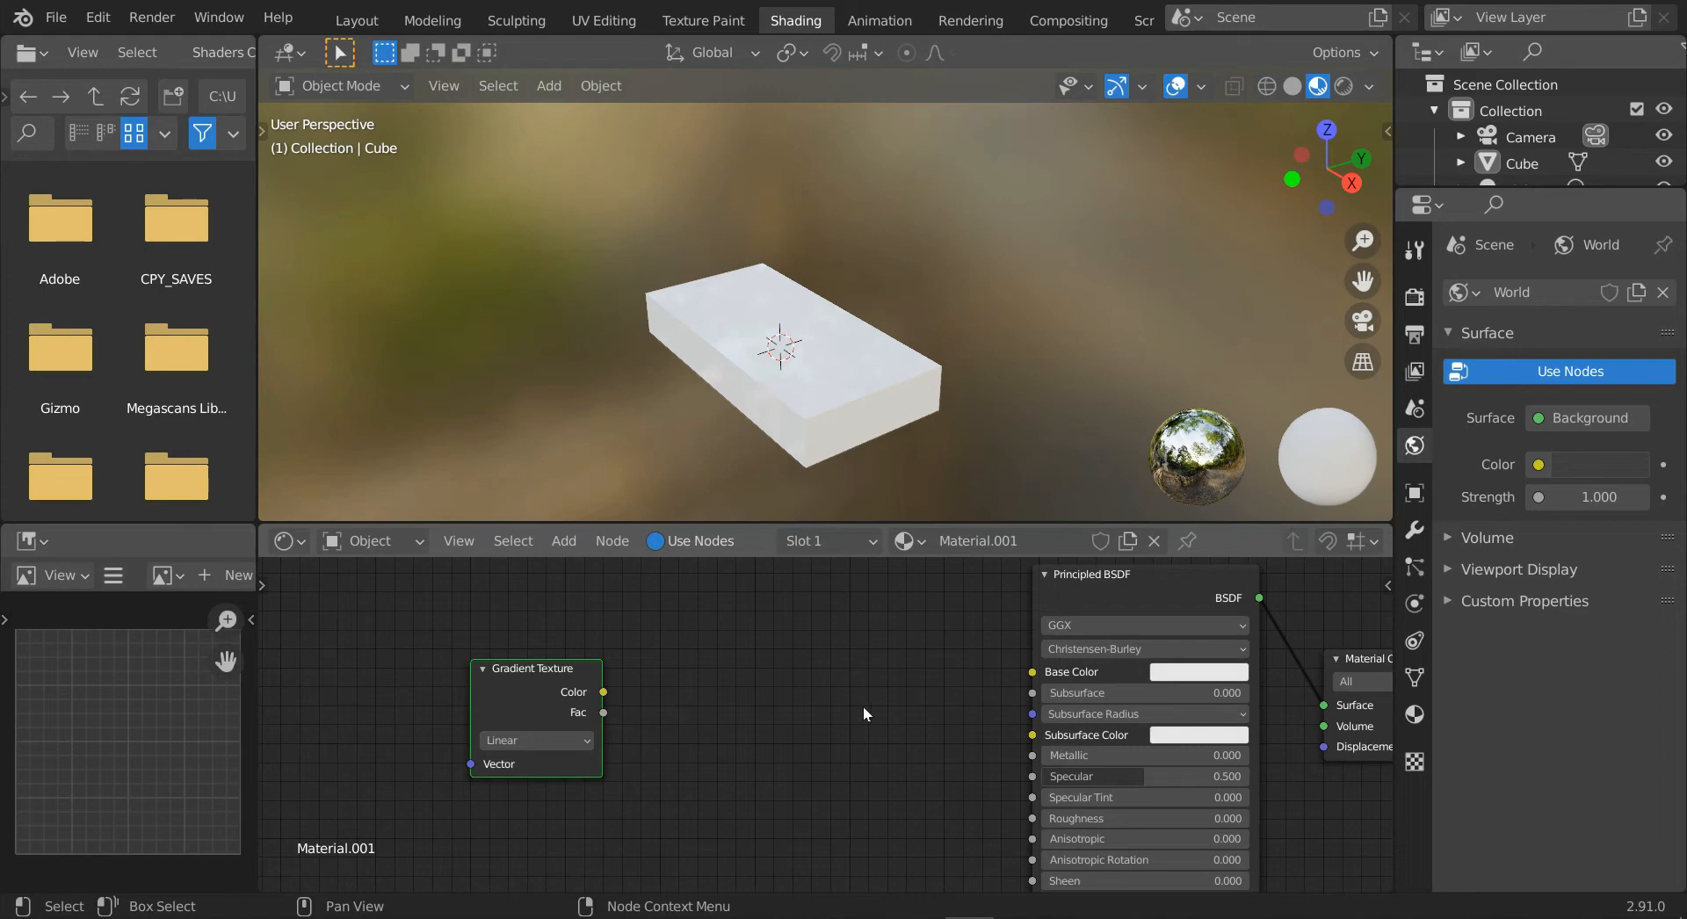
# Connect the Gradient Texture's Color output to the Principled BSDF's Base Color and inspect the gradient on the cube.
pyautogui.scroll(2, 862, 705)
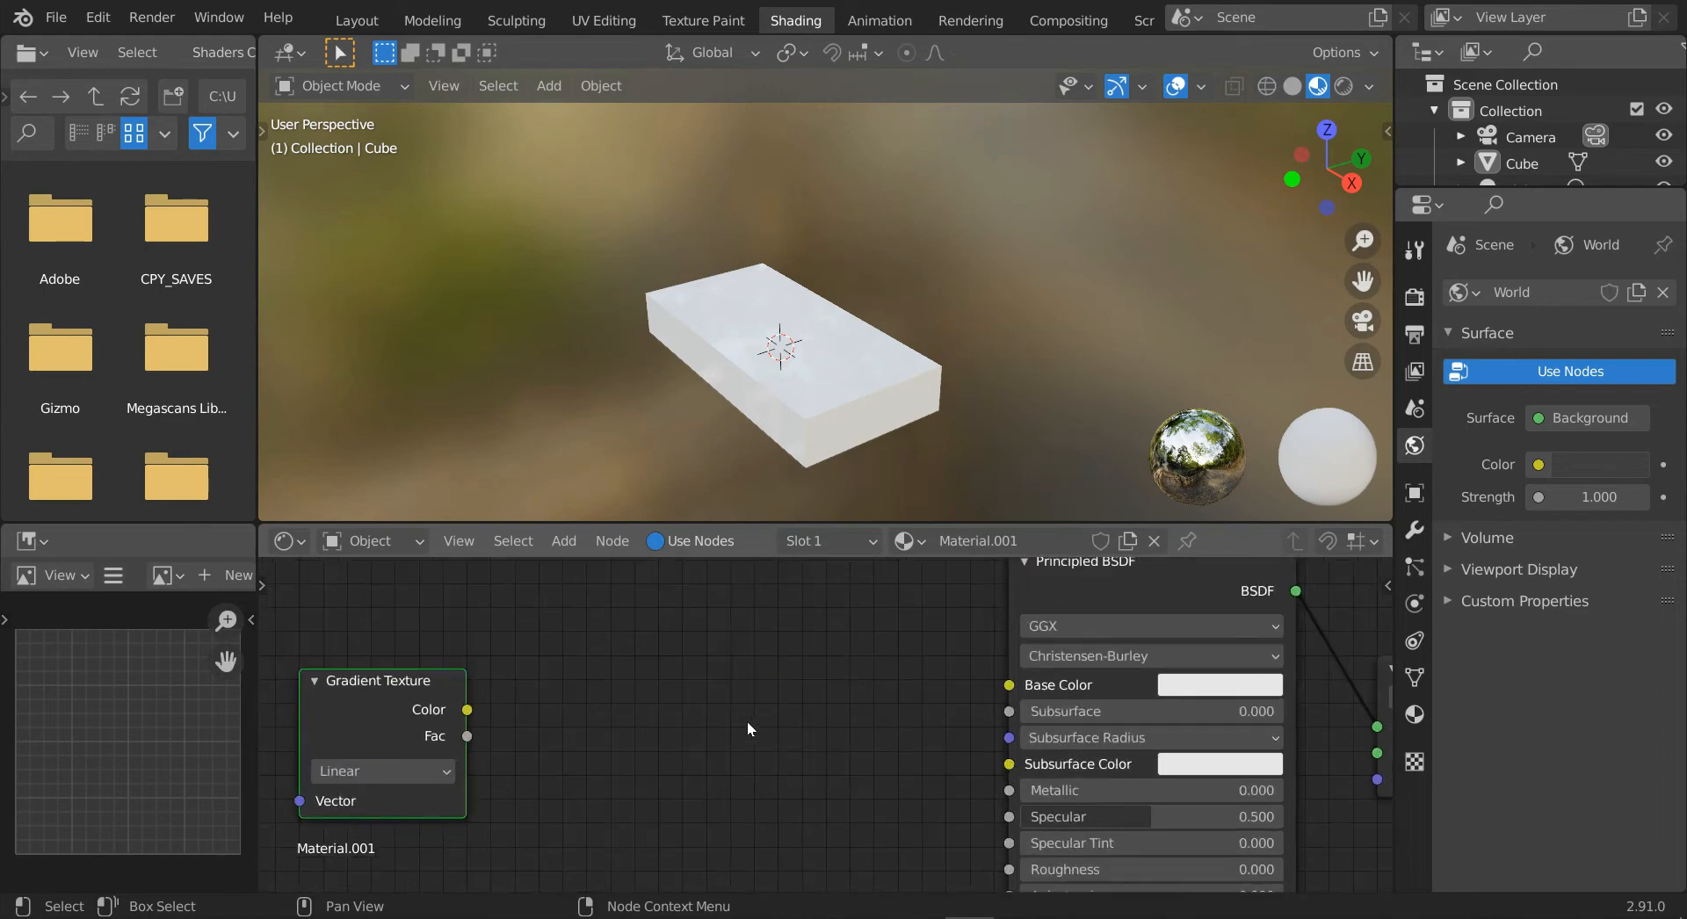
pyautogui.click(747, 723)
pyautogui.moveTo(468, 712)
pyautogui.mouseDown()
pyautogui.moveTo(912, 722)
pyautogui.moveTo(1015, 687)
pyautogui.mouseUp()
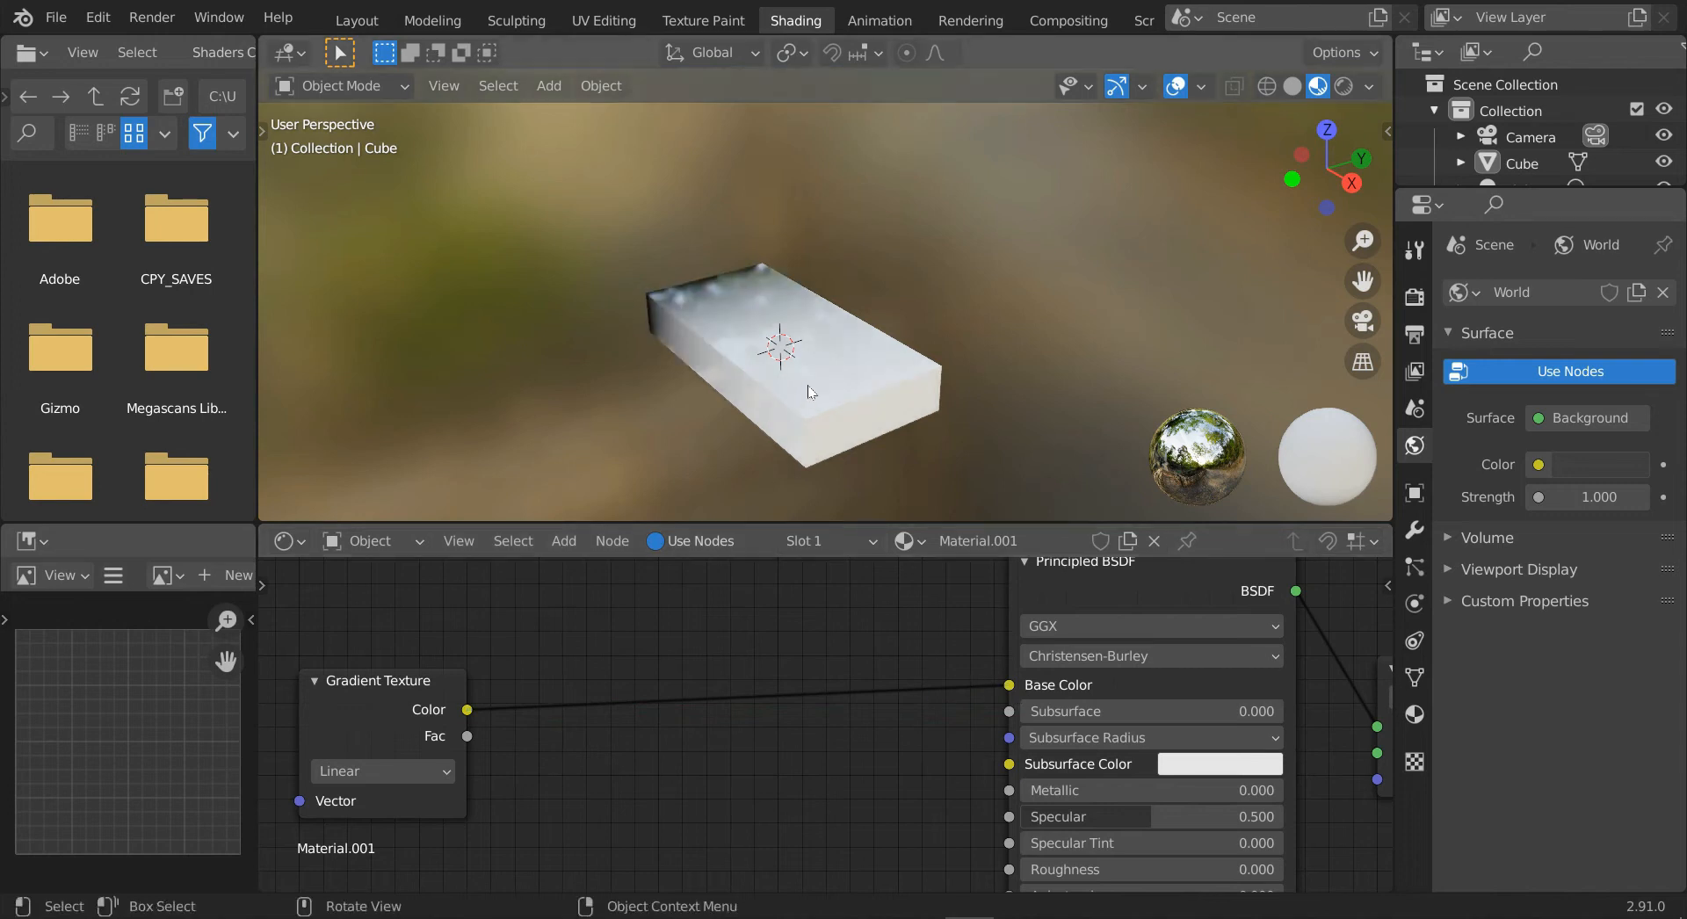
pyautogui.moveTo(809, 392); pyautogui.dragTo(945, 390, button='middle')
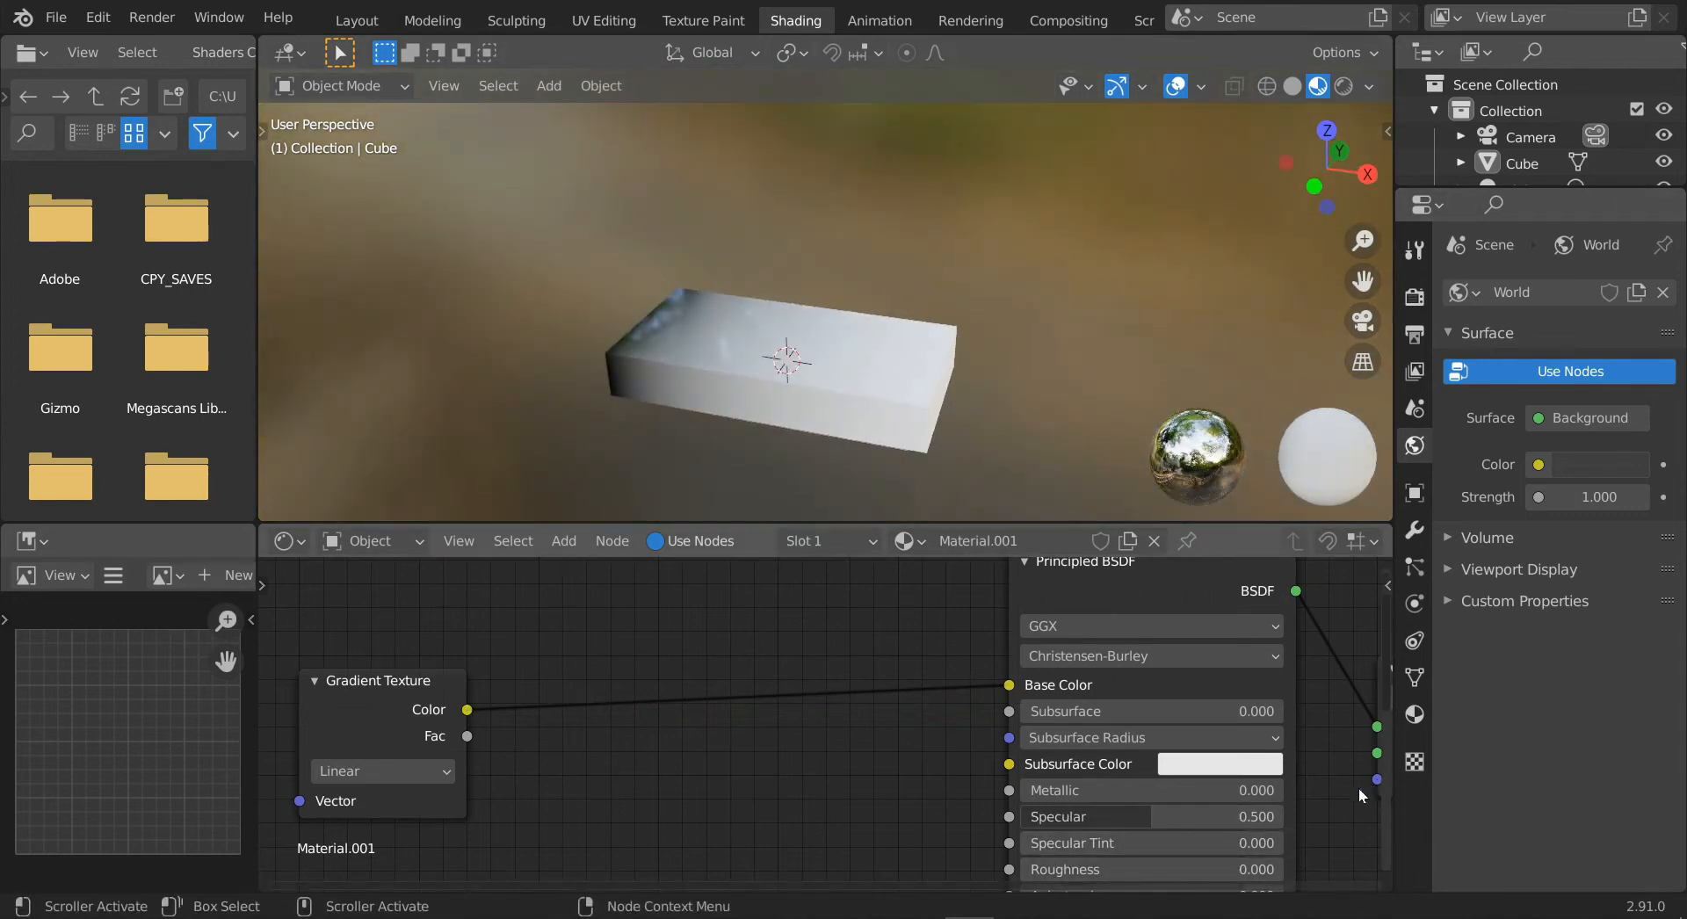
# Set the Principled BSDF's Roughness to 0.539 and view the cube's gradient from the front.
pyautogui.moveTo(1358, 788); pyautogui.dragTo(1325, 682, button='middle')
pyautogui.moveTo(1068, 789); pyautogui.dragTo(1130, 763)
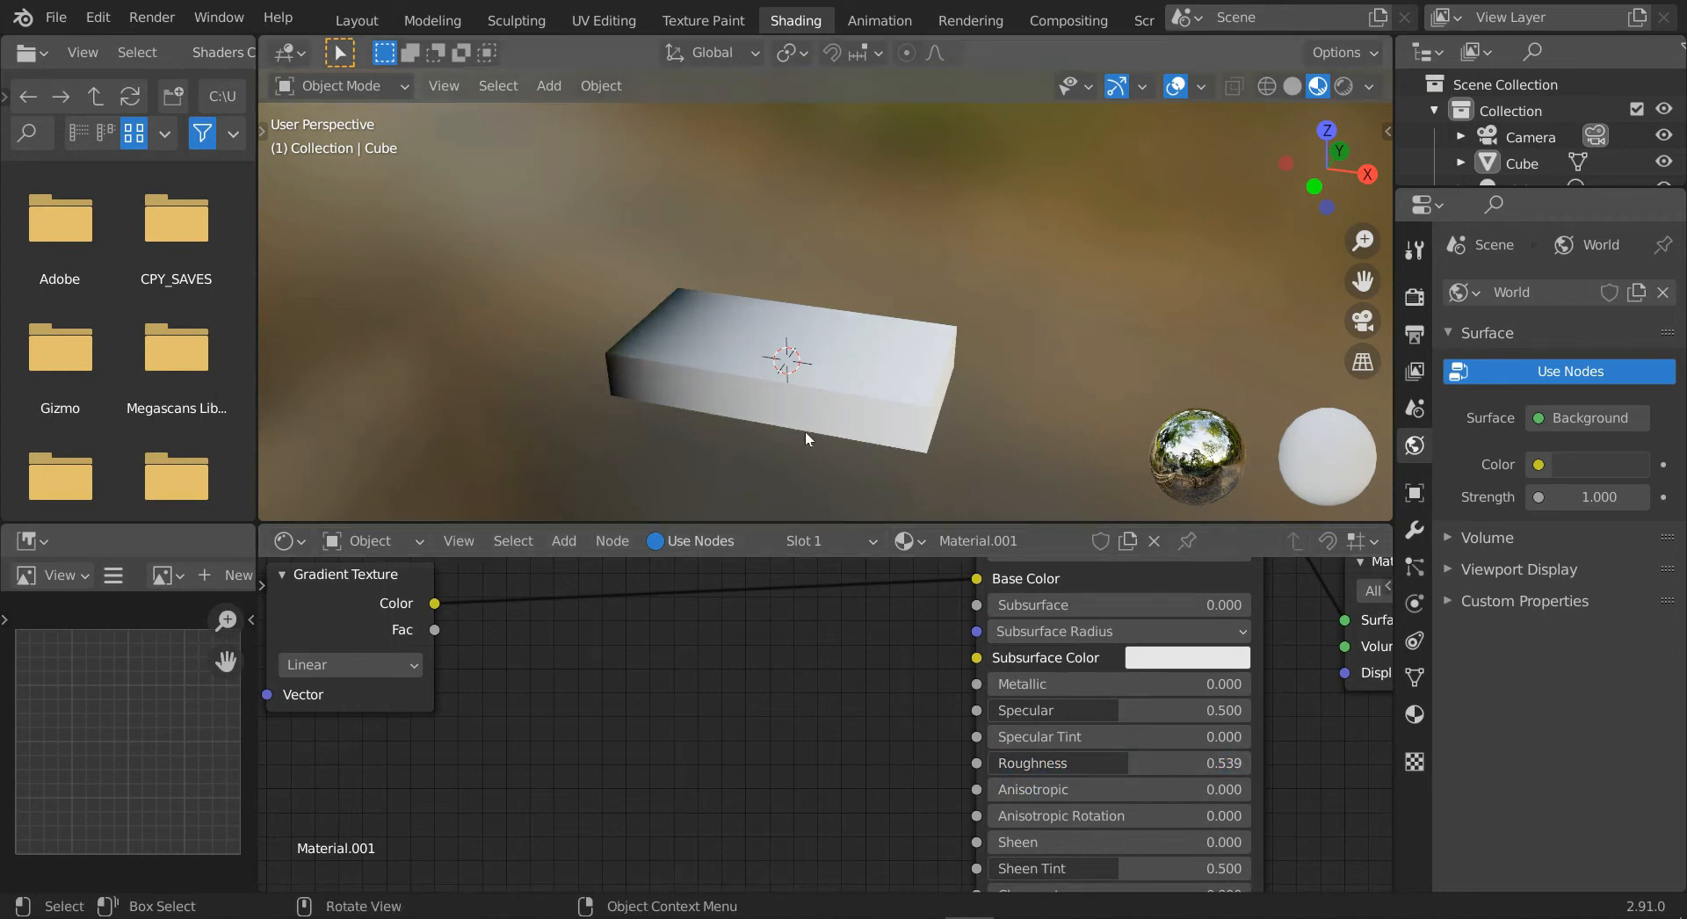
pyautogui.moveTo(805, 431); pyautogui.dragTo(842, 406, button='middle')
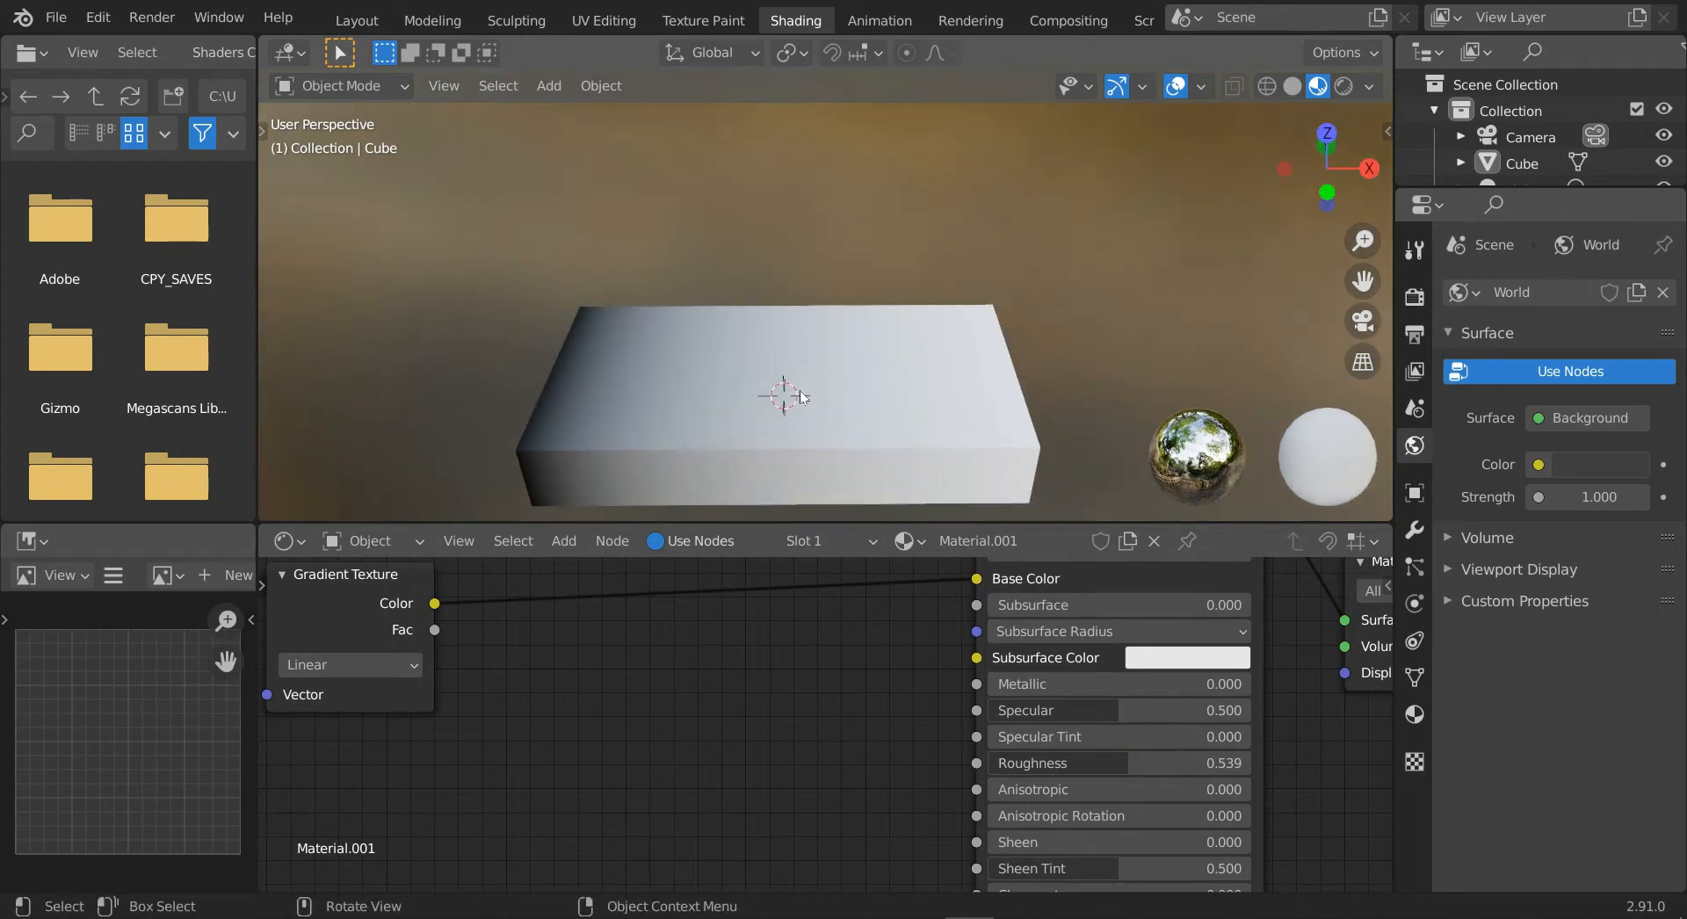
# Switch to the web browser and examine the glowing heated metal photo as a color reference.
pyautogui.moveTo(628, 700); pyautogui.dragTo(793, 820, button='middle')
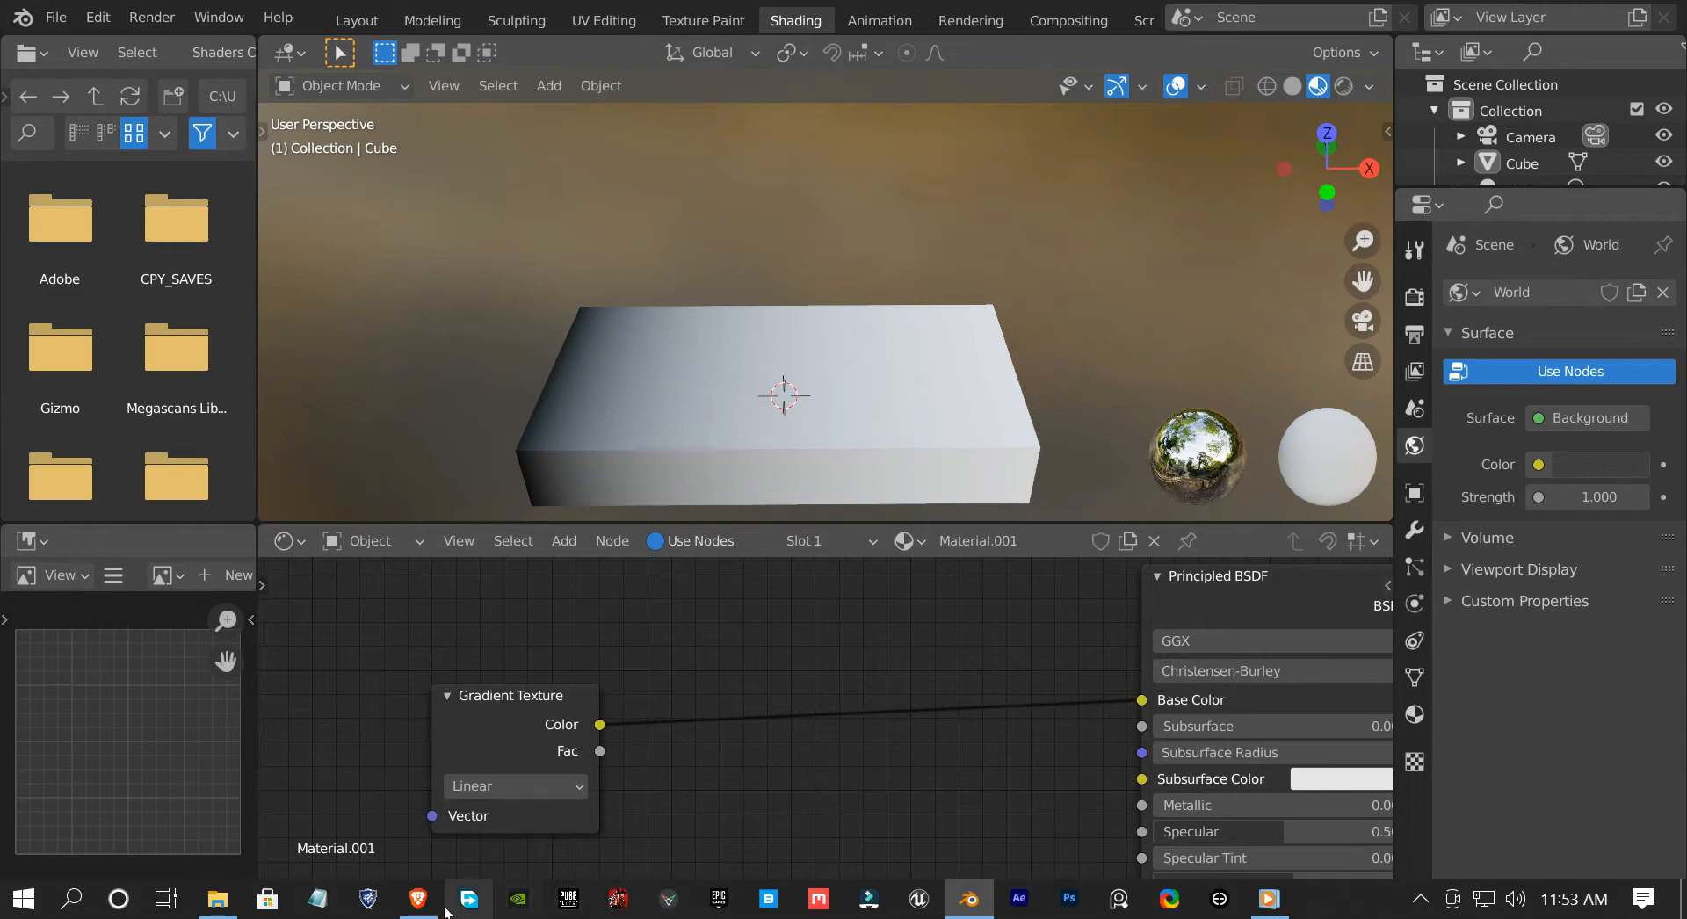
pyautogui.click(425, 905)
pyautogui.click(398, 4)
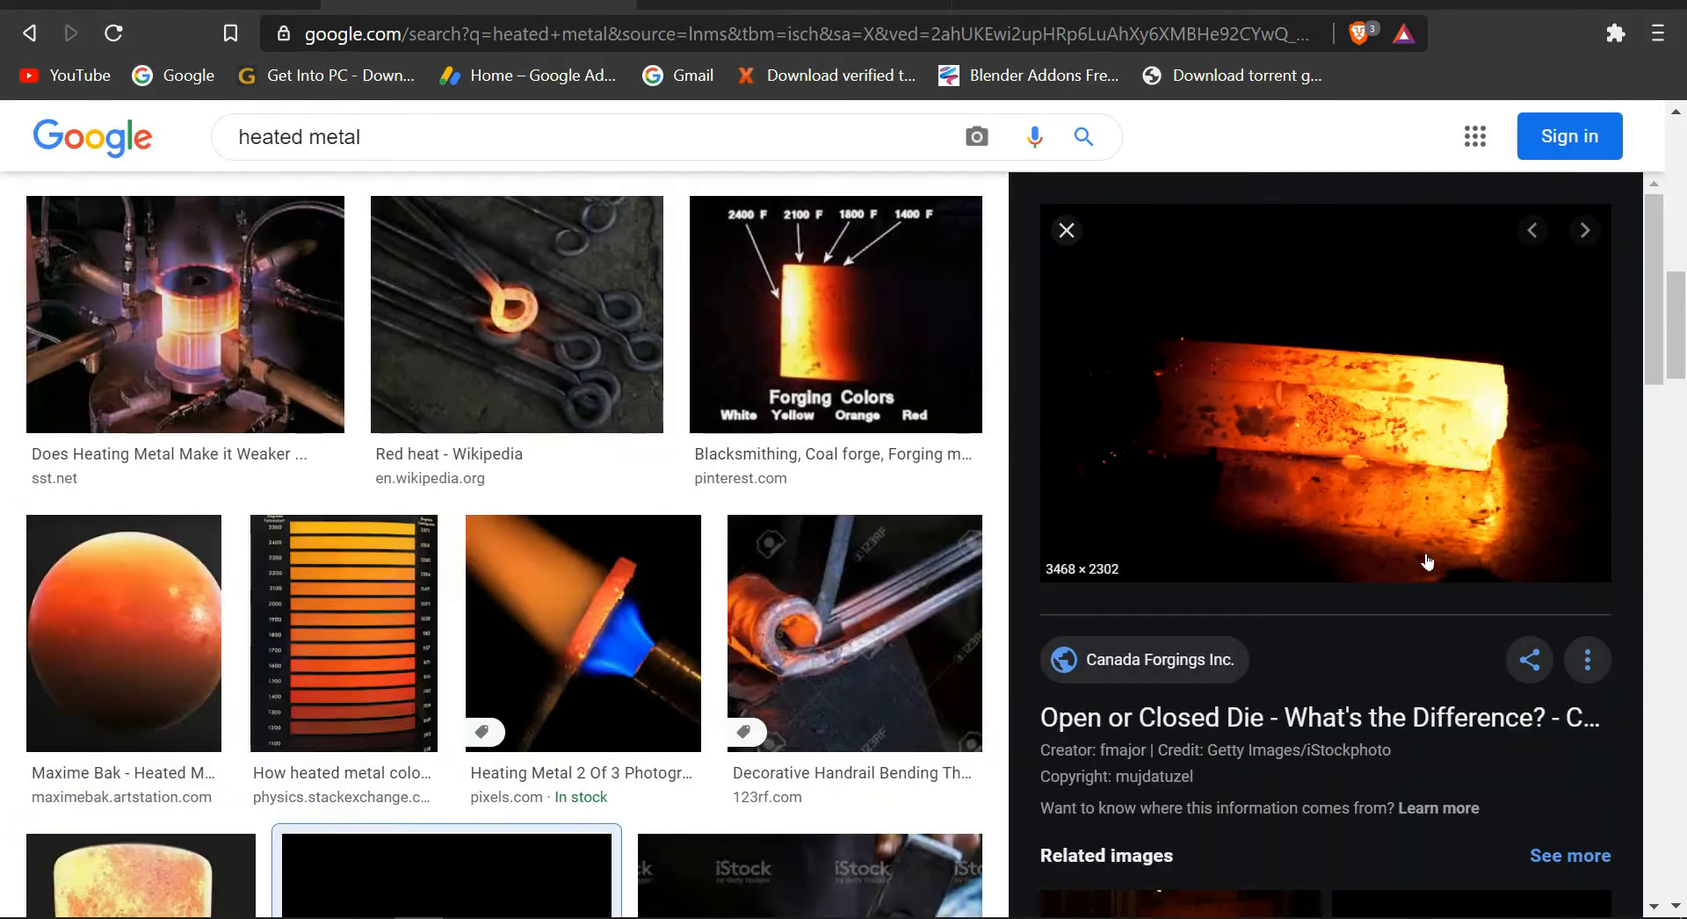
# View the Forging Colors reference image, return to Blender, and insert a ColorRamp node between the Gradient Texture and the Principled BSDF.
pyautogui.click(848, 387)
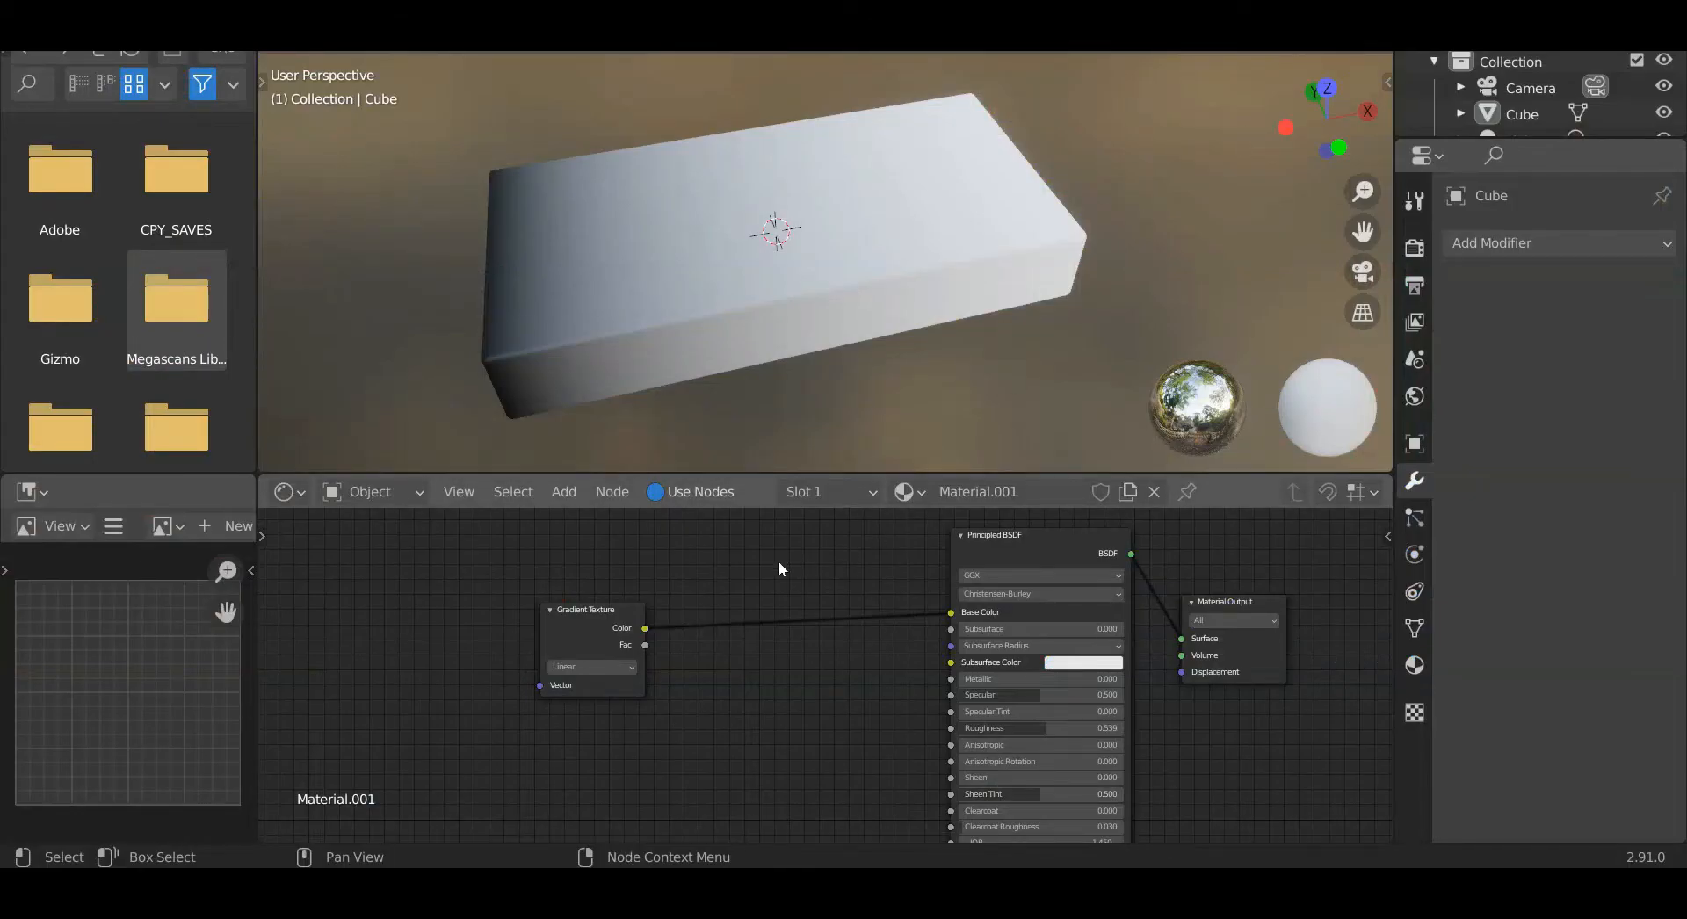
pyautogui.moveTo(779, 569); pyautogui.dragTo(926, 567, button='middle')
pyautogui.hotkey('shift', 'a')
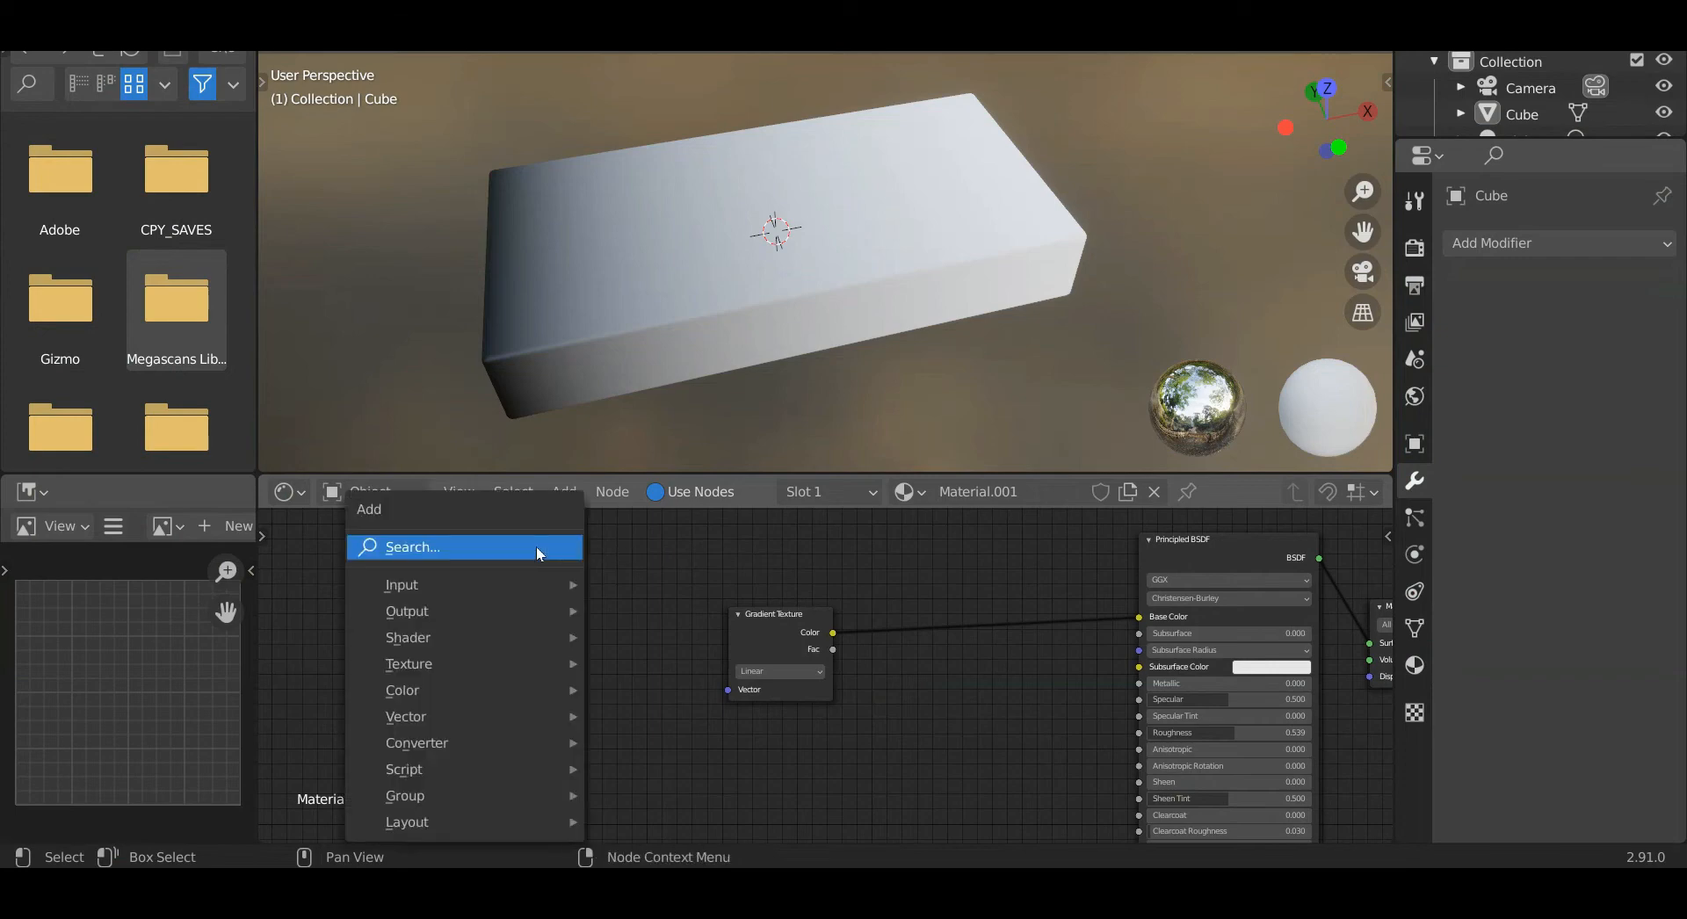
pyautogui.click(540, 548)
pyautogui.write('colo')
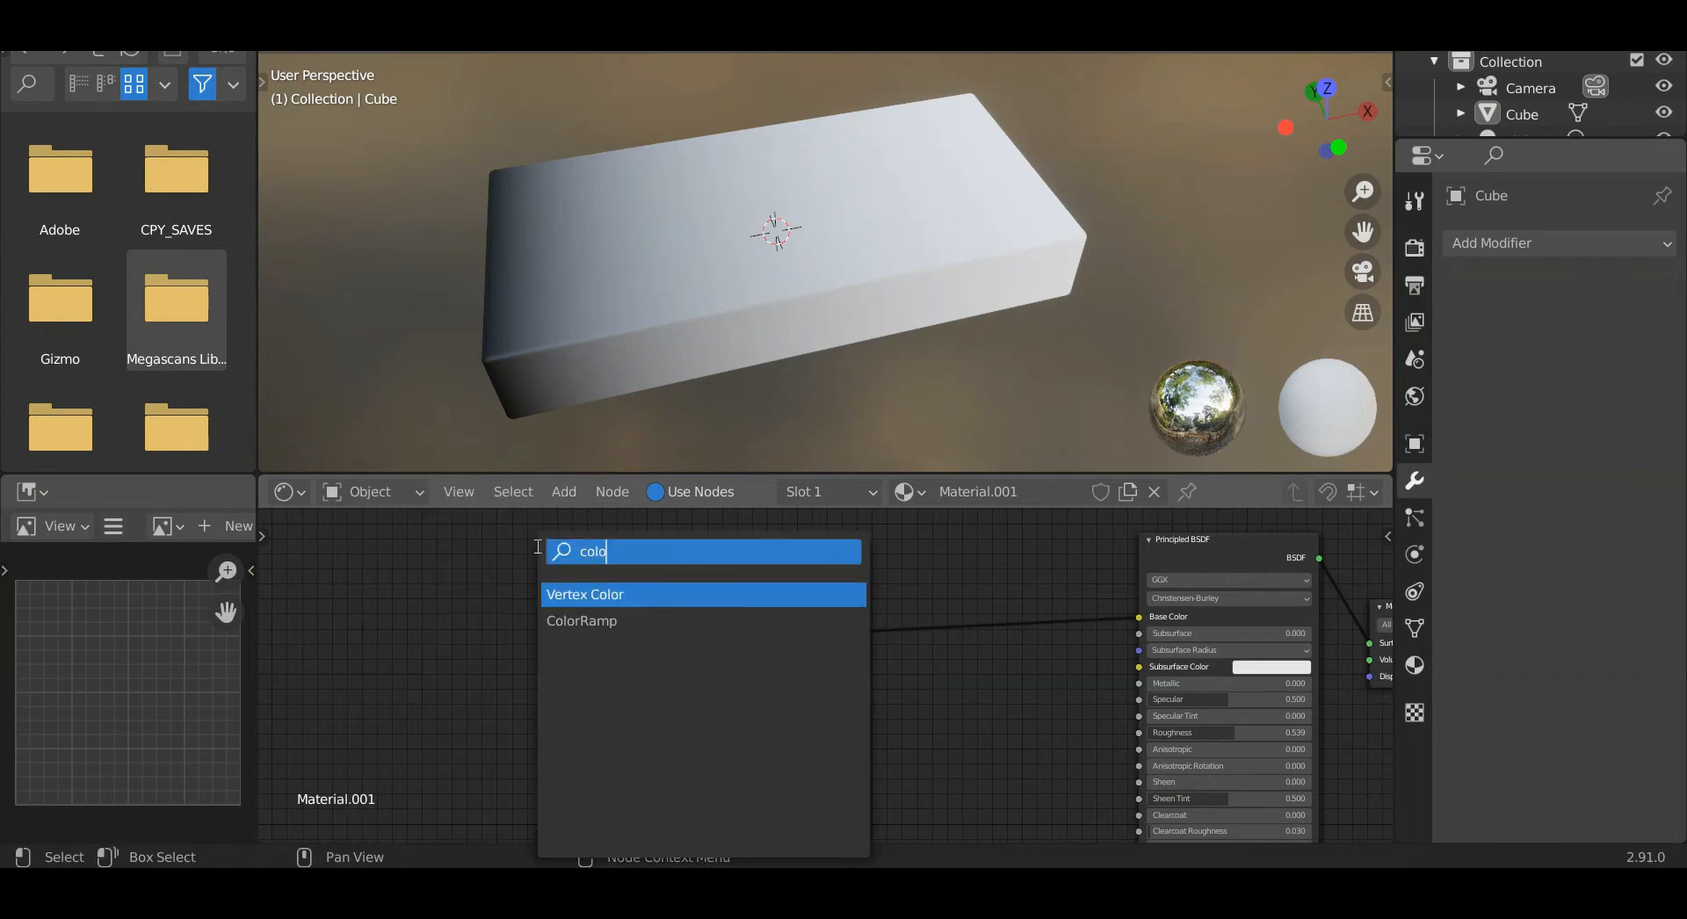
pyautogui.press('Down')
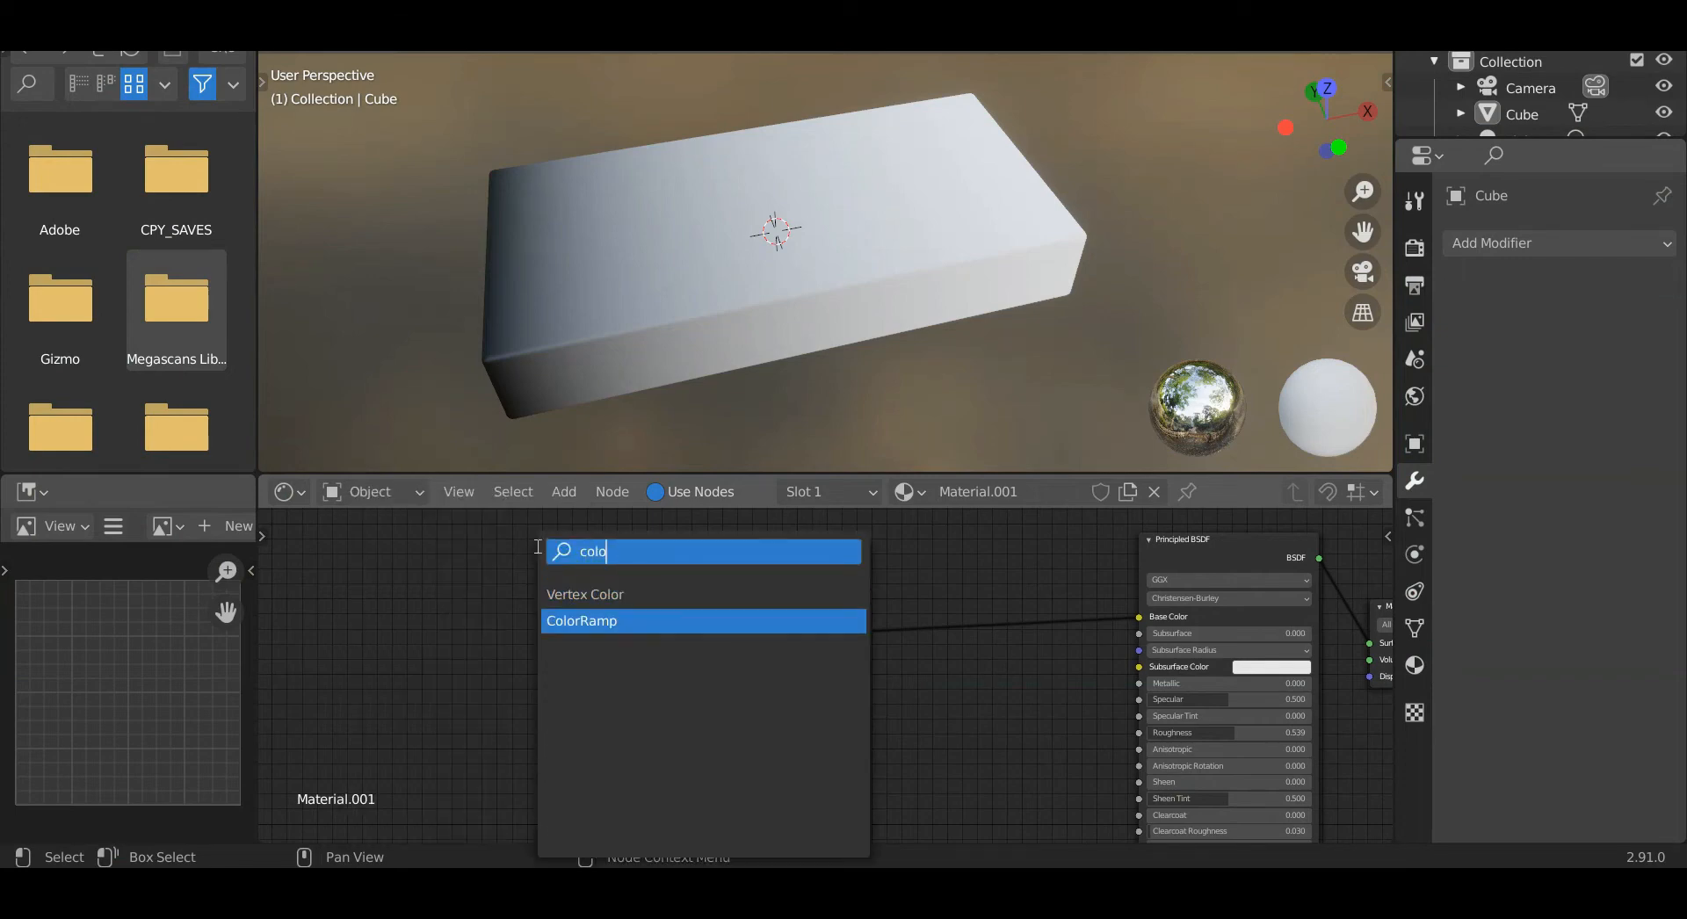
pyautogui.press('Return')
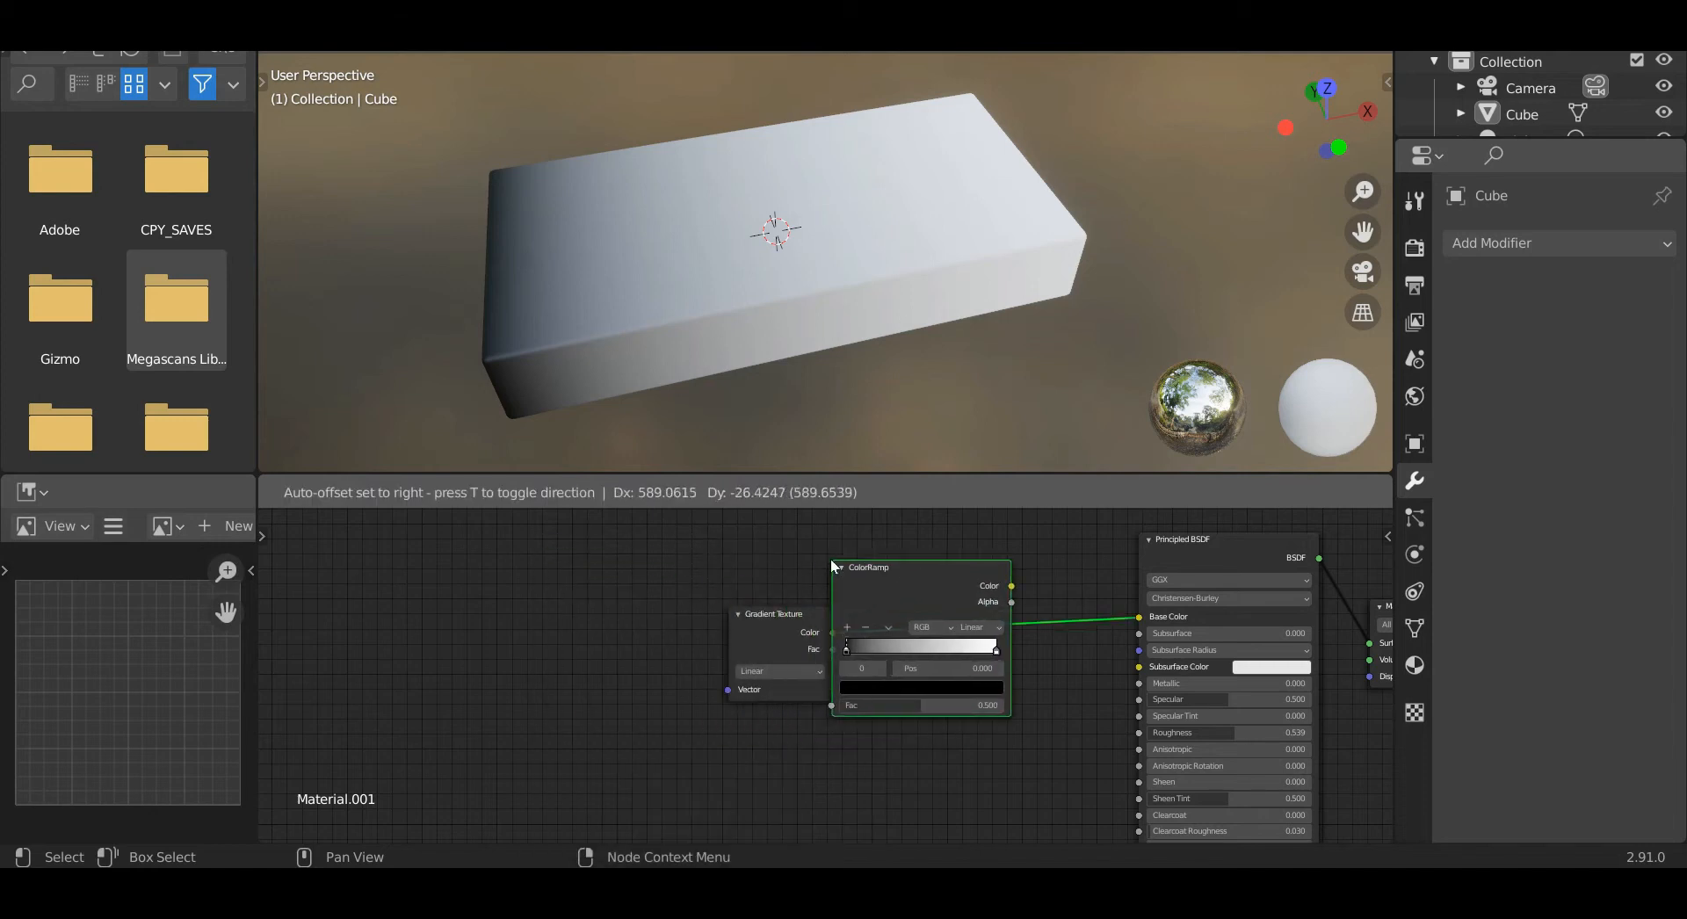
pyautogui.click(893, 558)
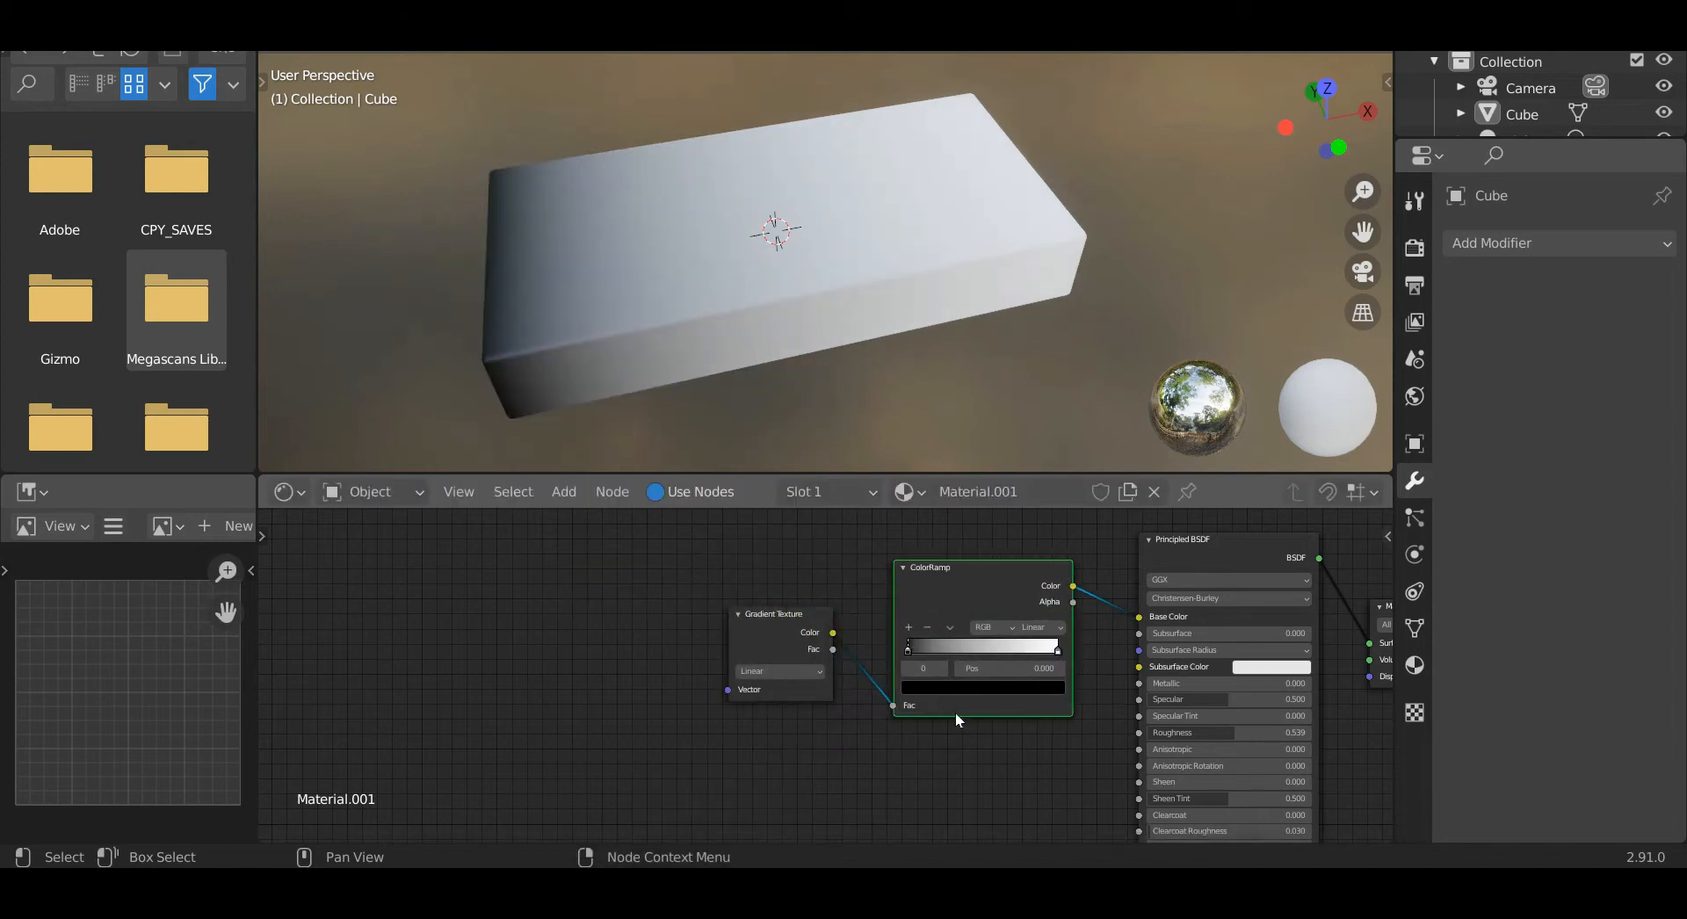
pyautogui.click(975, 757)
# Add two color stops to the ColorRamp, shifting the middle one to position 0.462.
pyautogui.scroll(4, 976, 762)
pyautogui.moveTo(976, 762); pyautogui.dragTo(905, 792, button='middle')
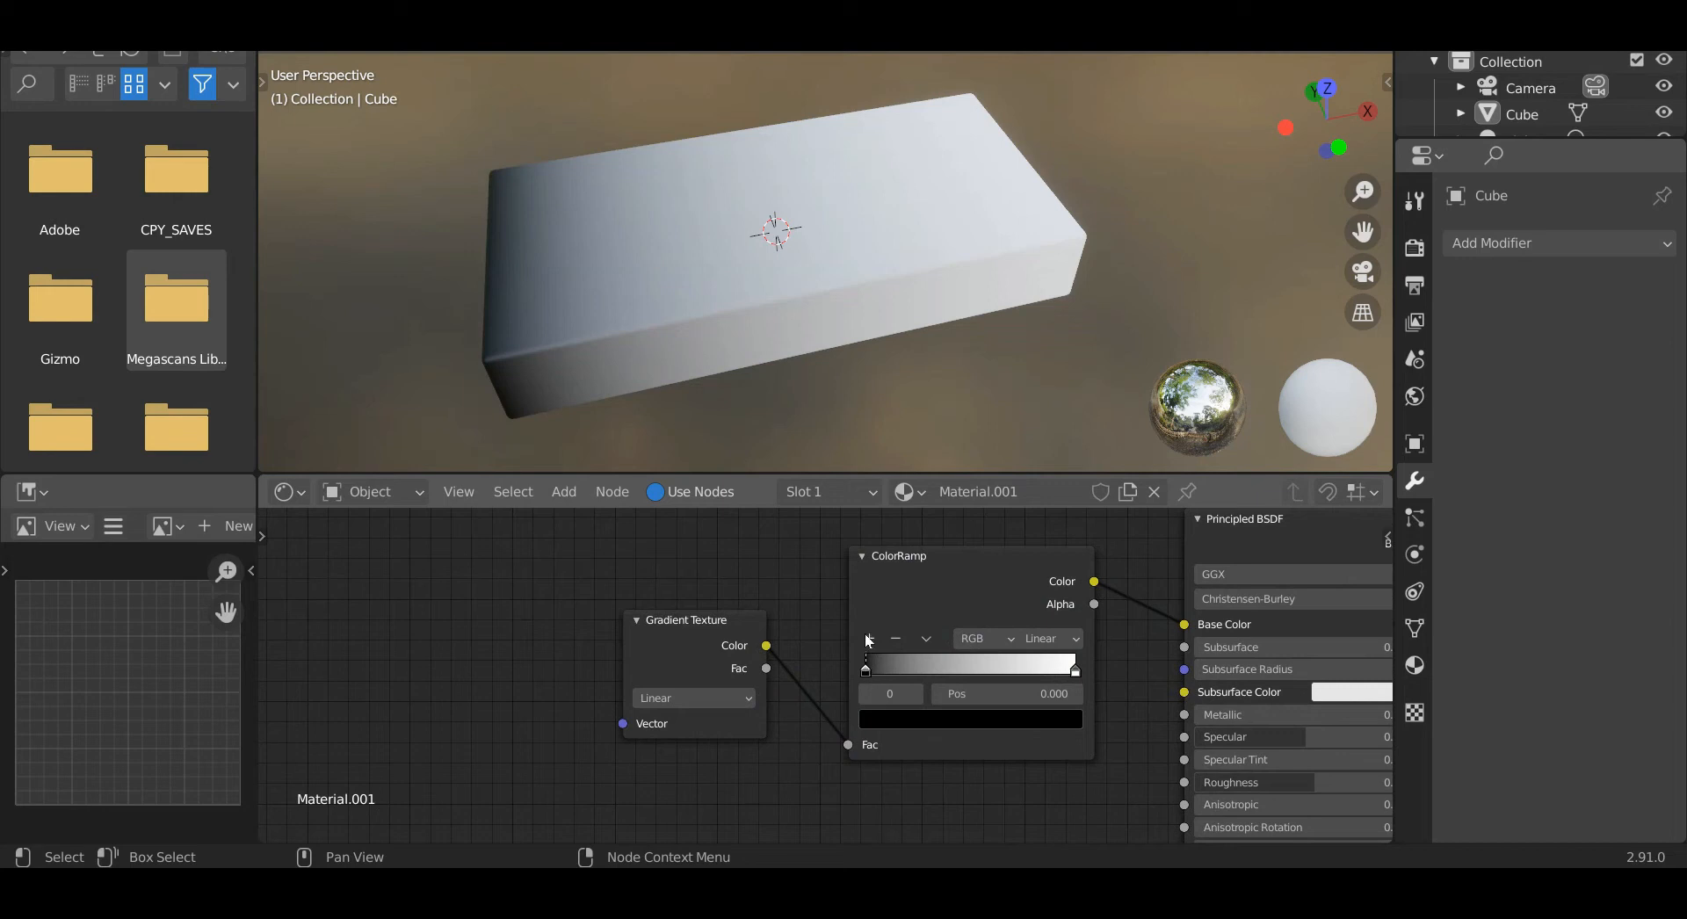
pyautogui.click(869, 638)
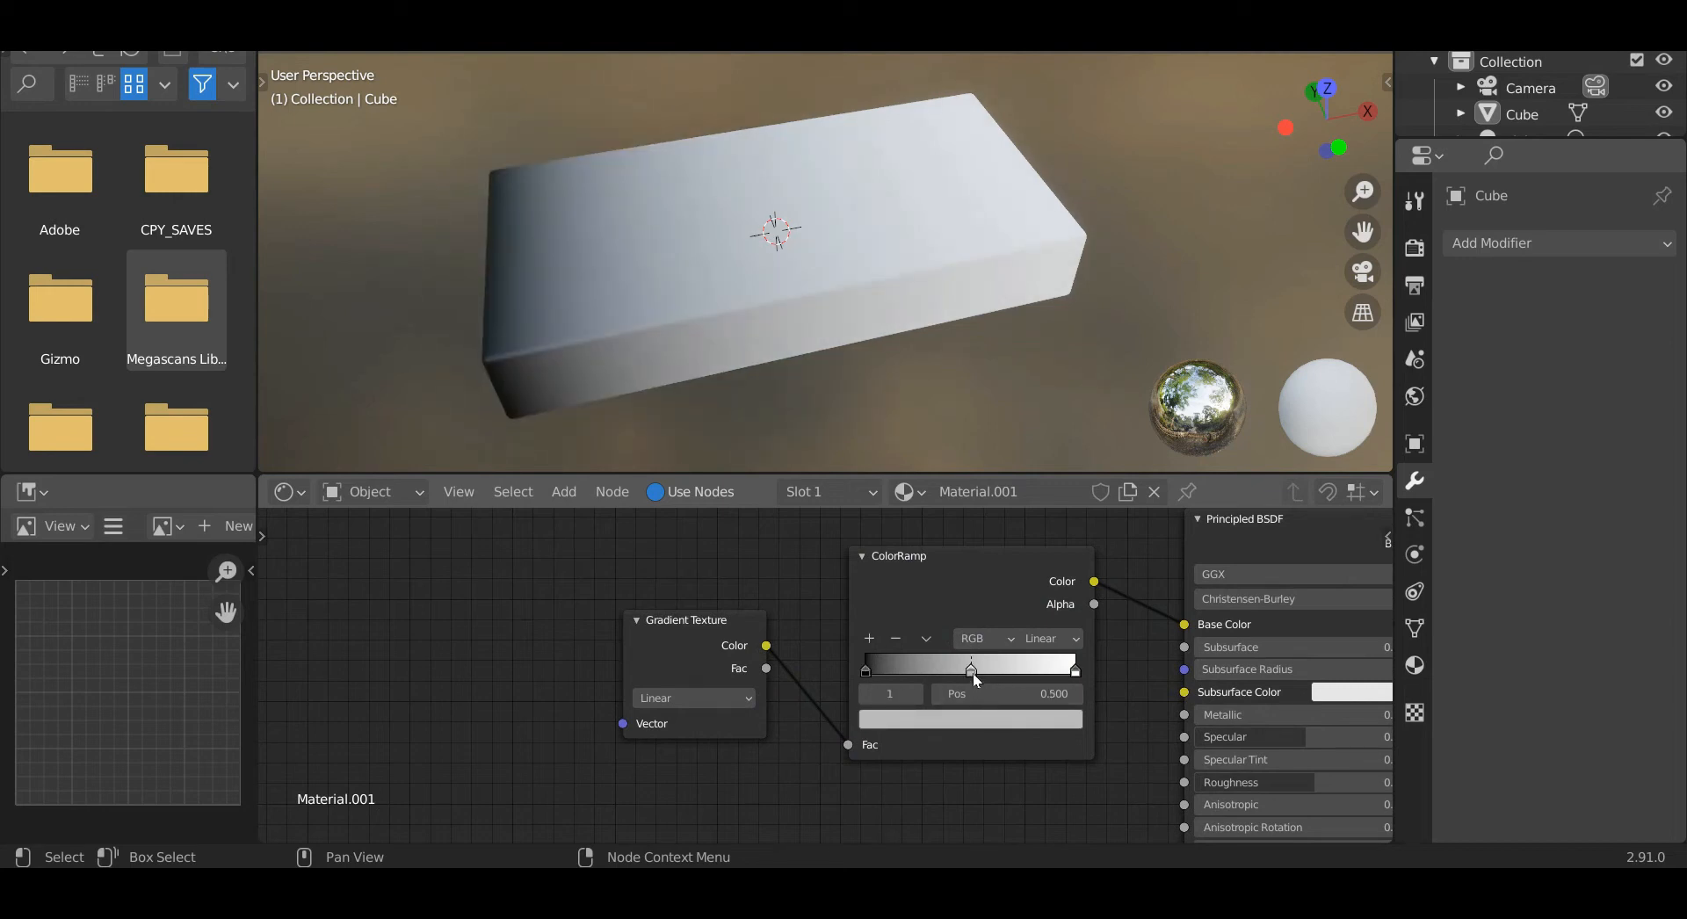
pyautogui.moveTo(980, 671)
pyautogui.mouseDown()
pyautogui.moveTo(1019, 670)
pyautogui.moveTo(963, 673)
pyautogui.mouseUp()
pyautogui.click(869, 639)
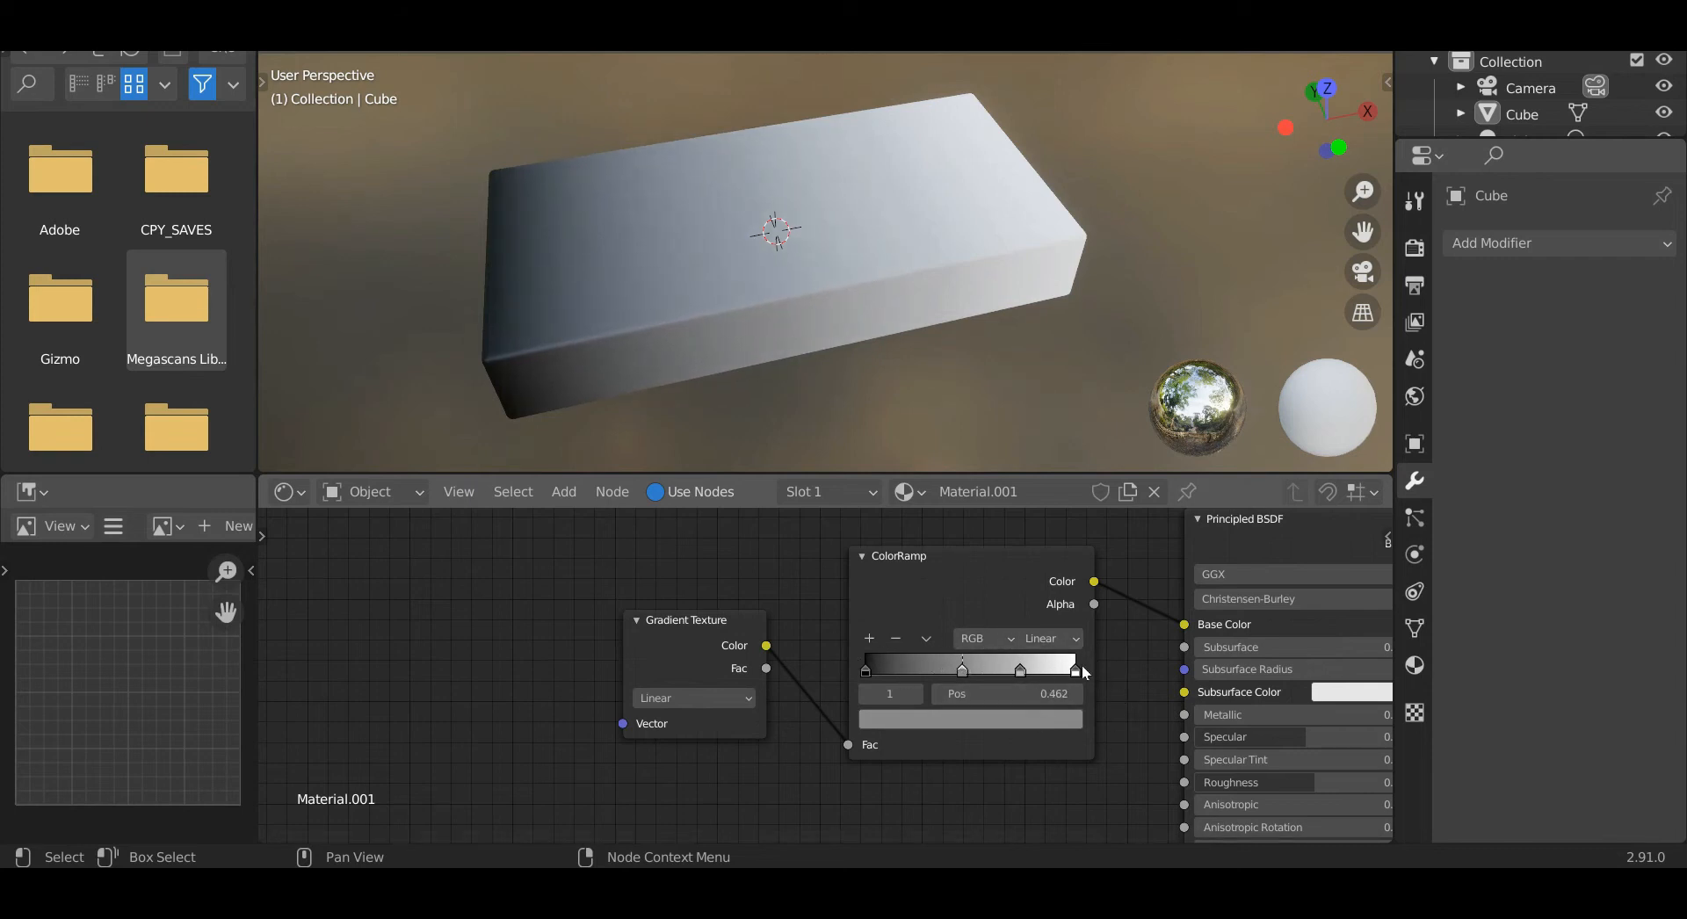
# Color the ColorRamp's end stop at position 1.000 a saturated yellow-orange.
pyautogui.scroll(2, 1135, 687)
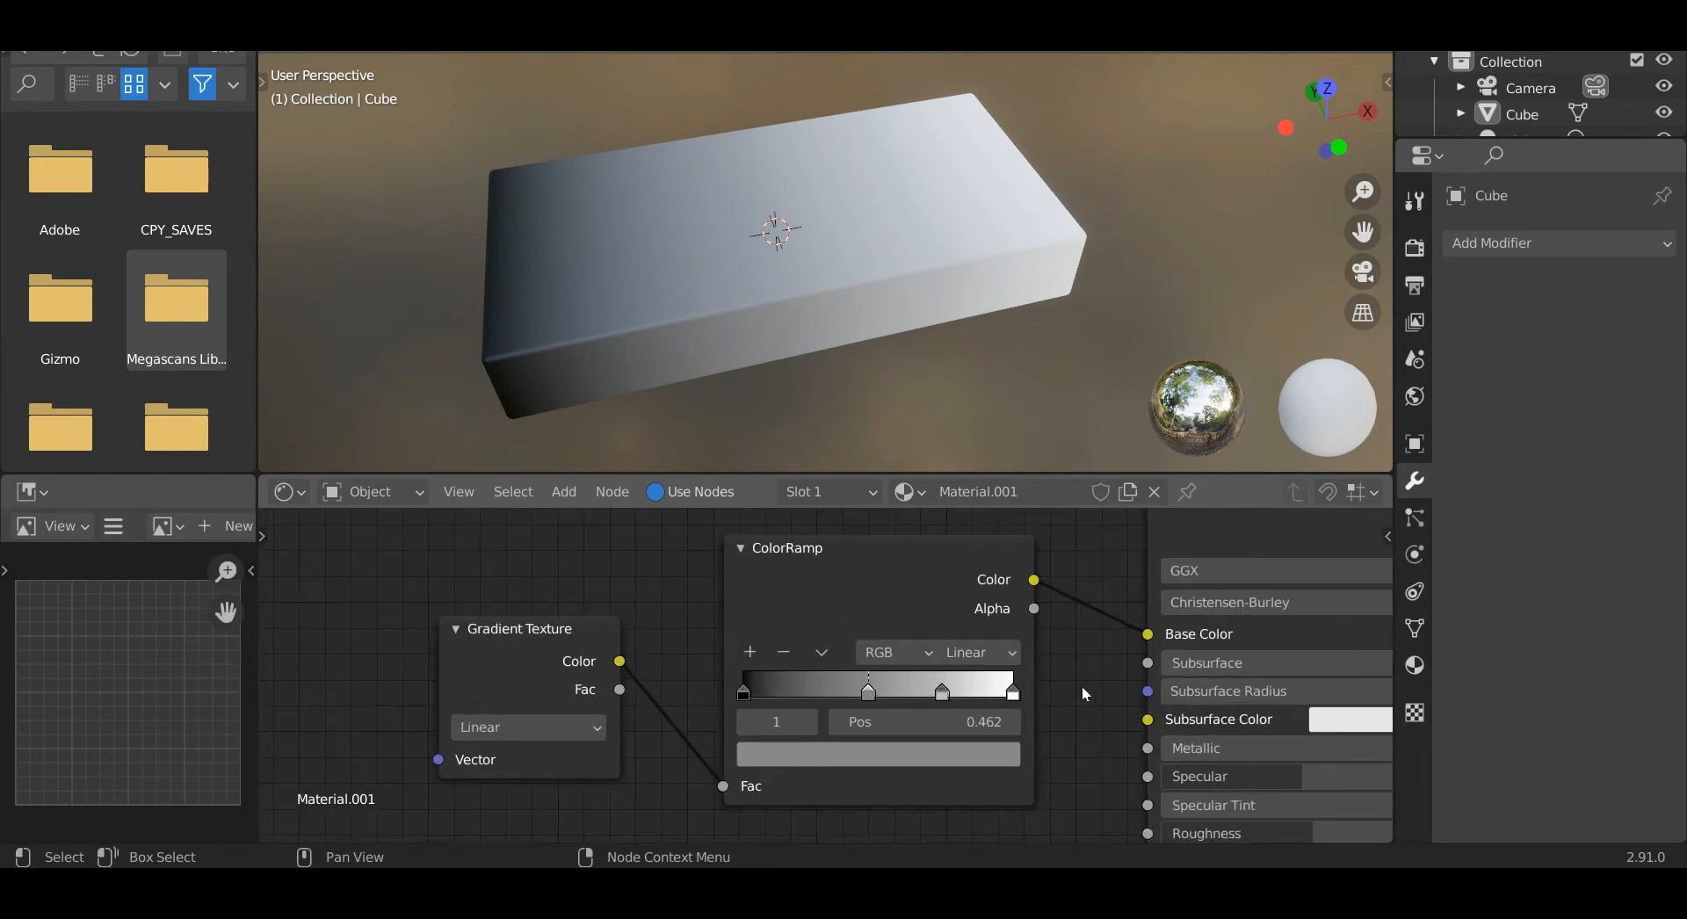
pyautogui.click(1013, 694)
pyautogui.click(878, 754)
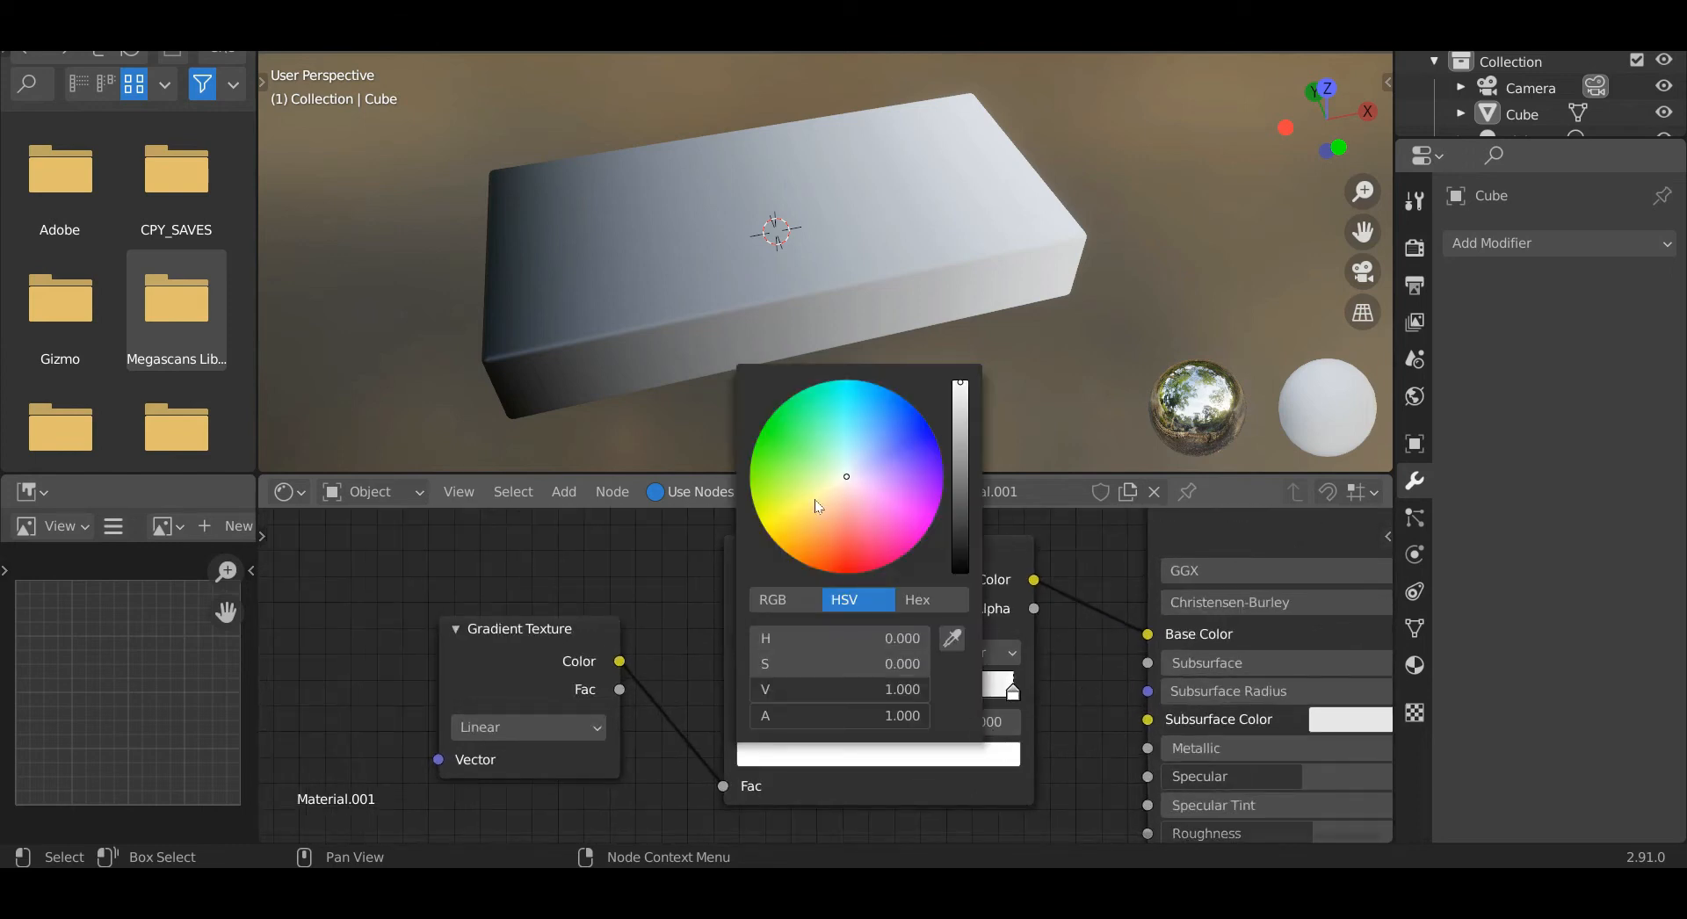
pyautogui.click(789, 528)
pyautogui.moveTo(789, 527); pyautogui.dragTo(782, 547)
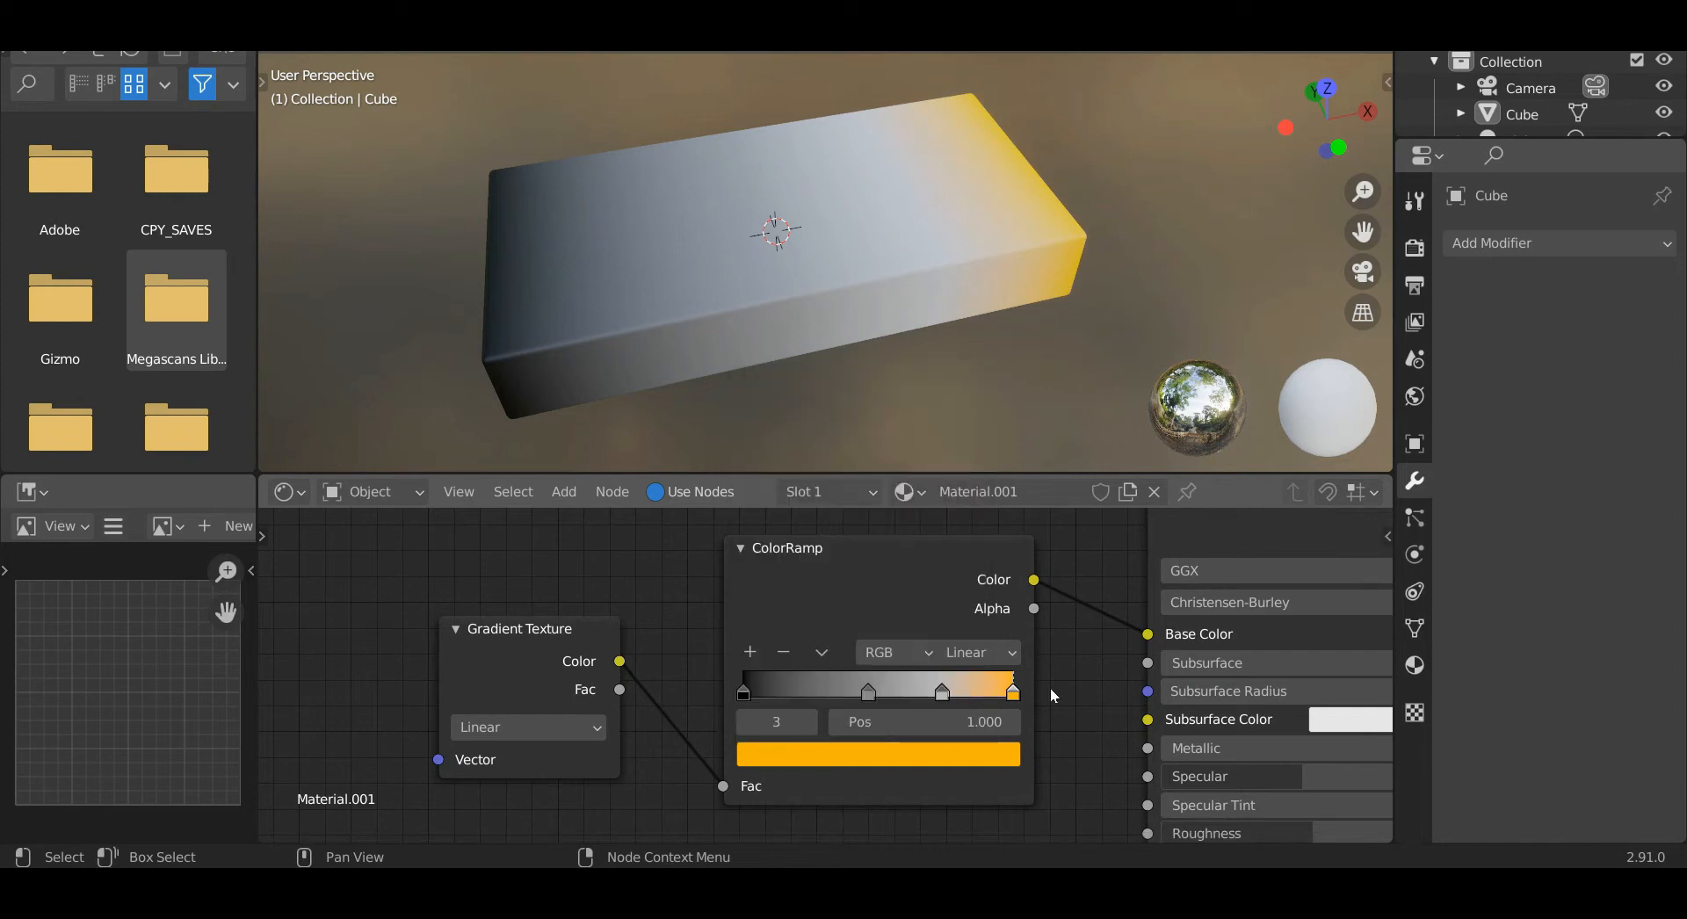
# Color the ColorRamp stop at position 0.736 a fully saturated orange with the brightness value at 1.000.
pyautogui.click(942, 692)
pyautogui.click(924, 767)
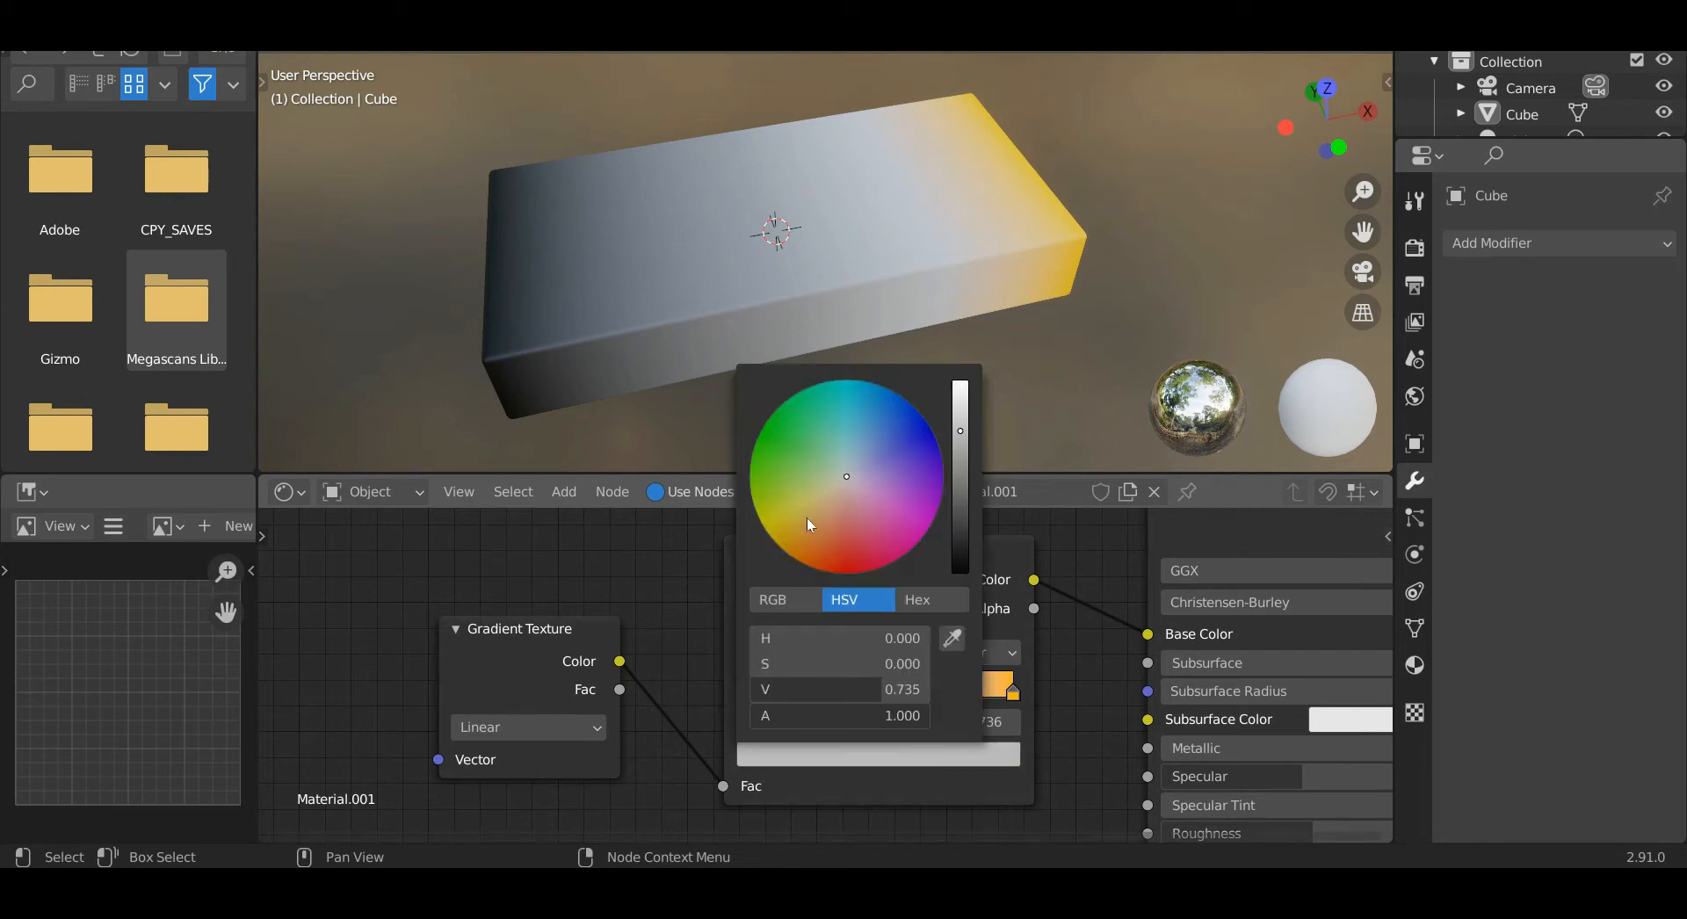
pyautogui.moveTo(812, 524); pyautogui.dragTo(791, 557)
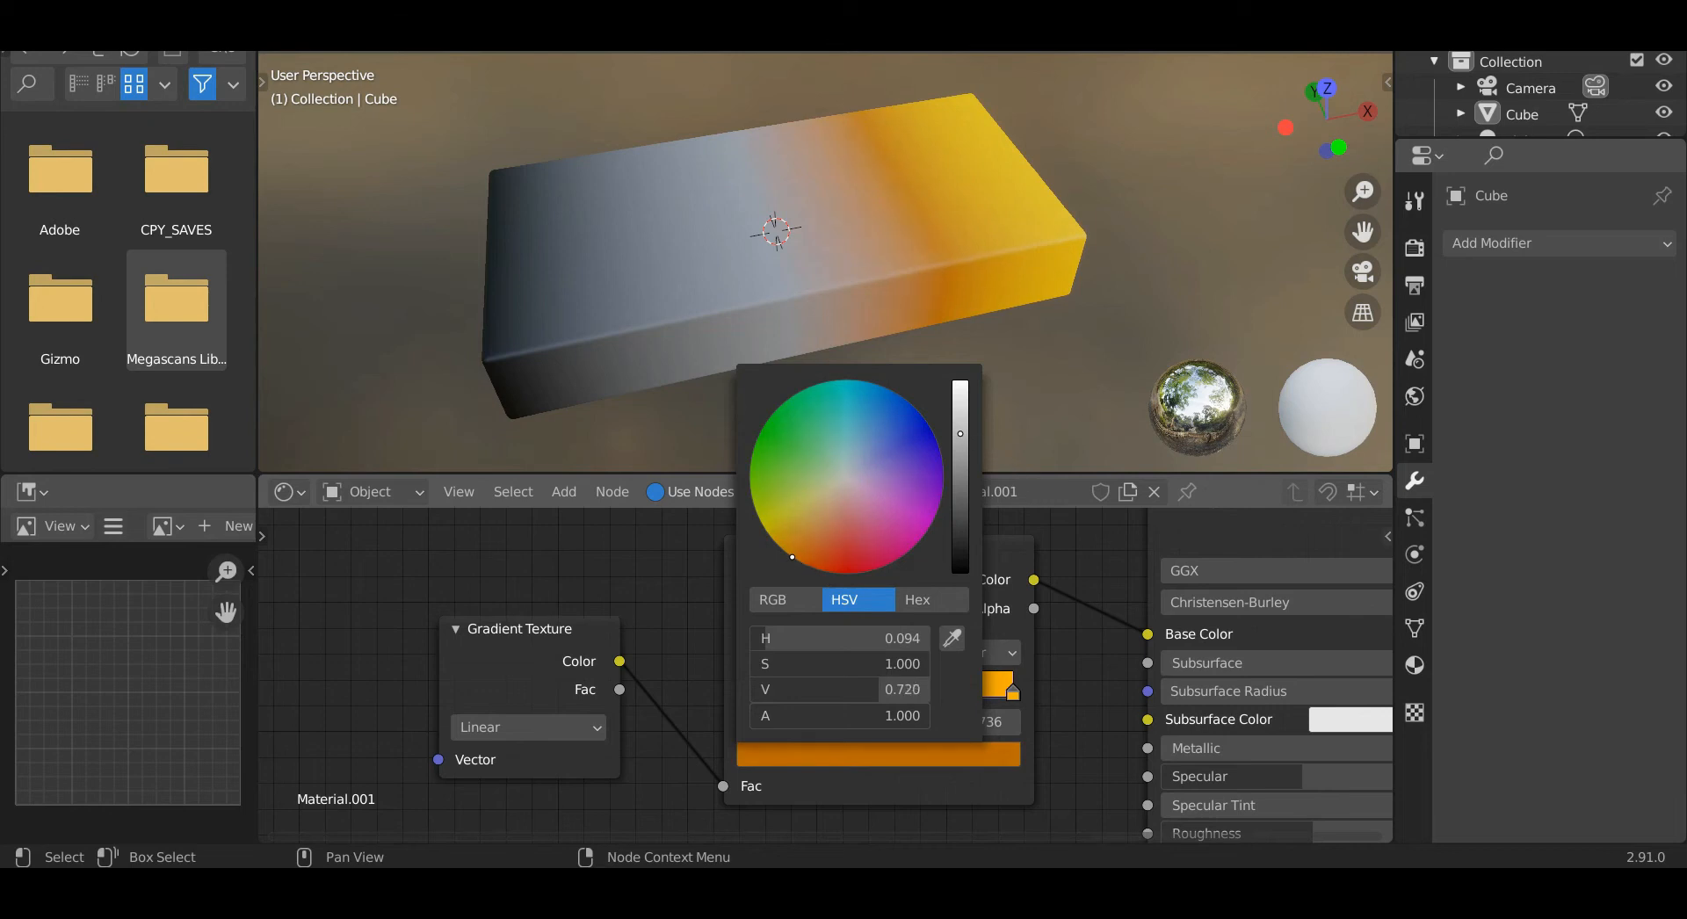
pyautogui.moveTo(960, 430); pyautogui.dragTo(961, 384)
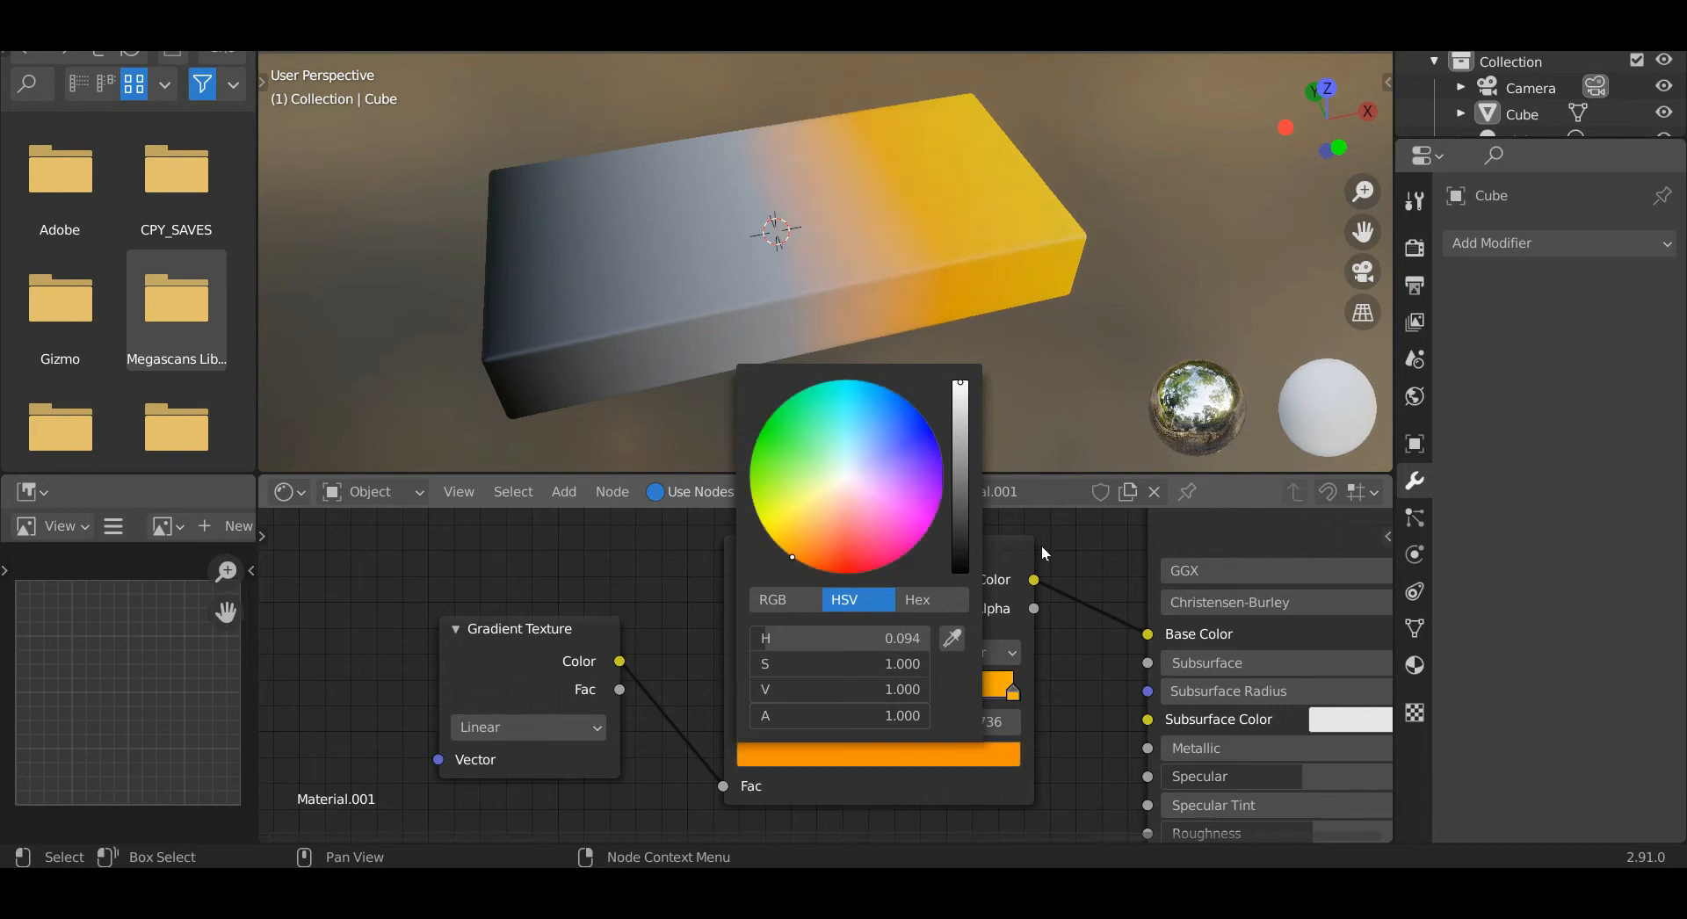
pyautogui.click(940, 749)
pyautogui.moveTo(793, 553); pyautogui.dragTo(800, 561)
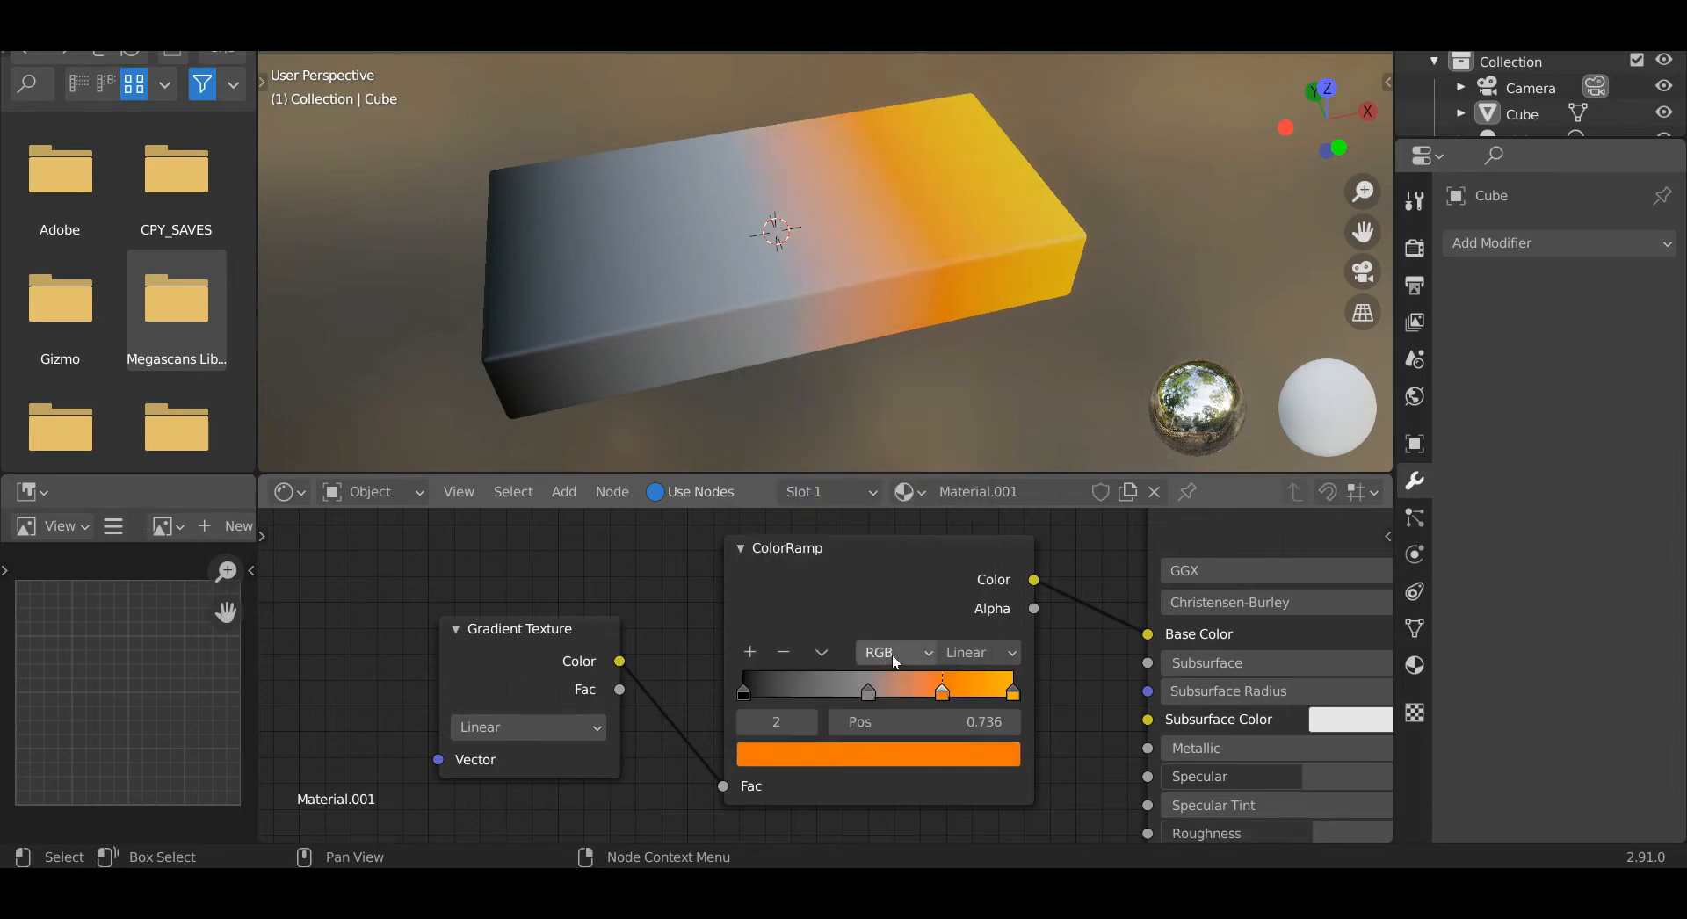
# Color the ColorRamp stop at position 0.462 a saturated red-orange at full brightness.
pyautogui.click(870, 696)
pyautogui.click(883, 747)
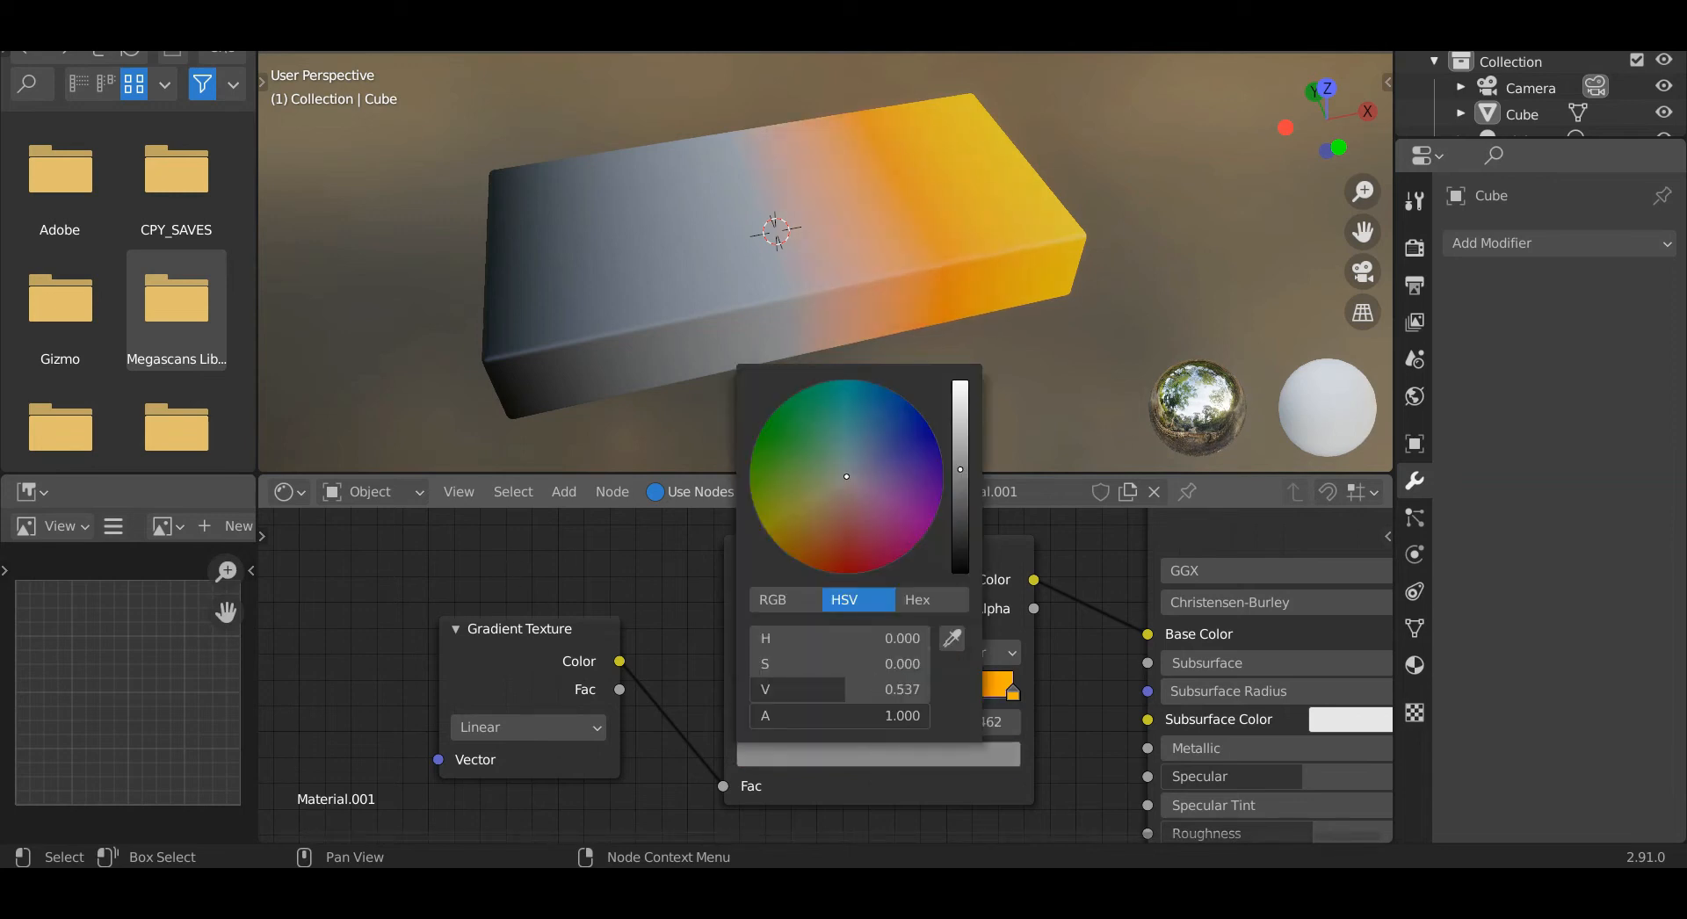
pyautogui.moveTo(801, 561); pyautogui.dragTo(816, 568)
pyautogui.moveTo(959, 472); pyautogui.dragTo(960, 379)
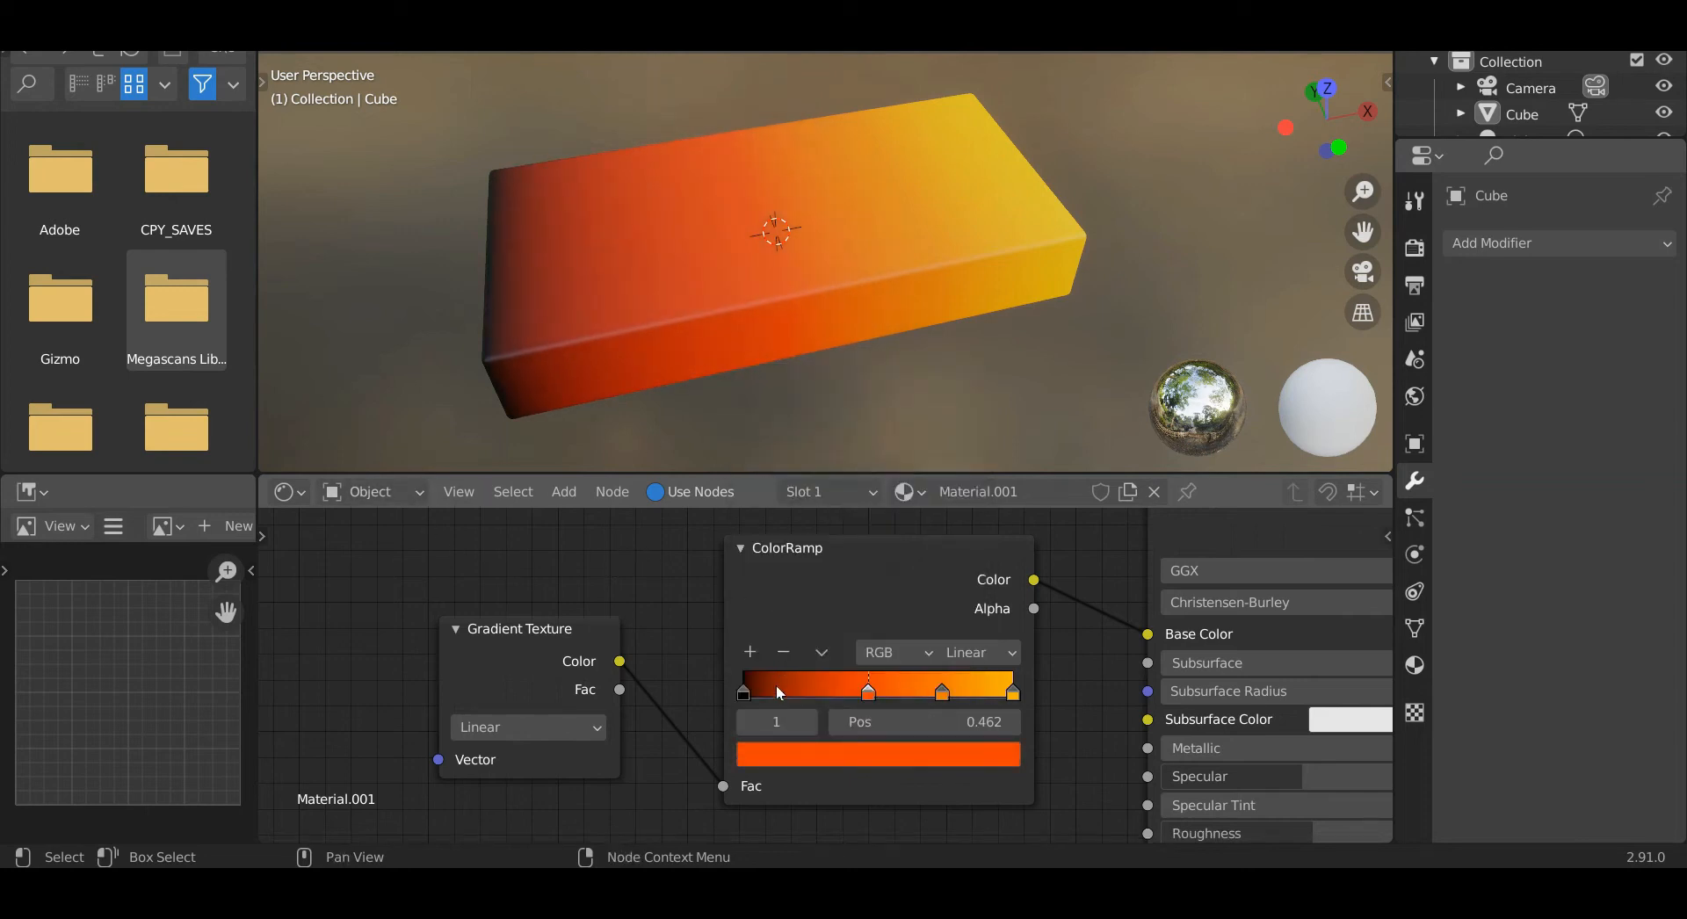
# Move the ColorRamp's black stop to position 0.185 and set the ramp's interpolation to B-Spline.
pyautogui.moveTo(750, 700); pyautogui.dragTo(795, 701)
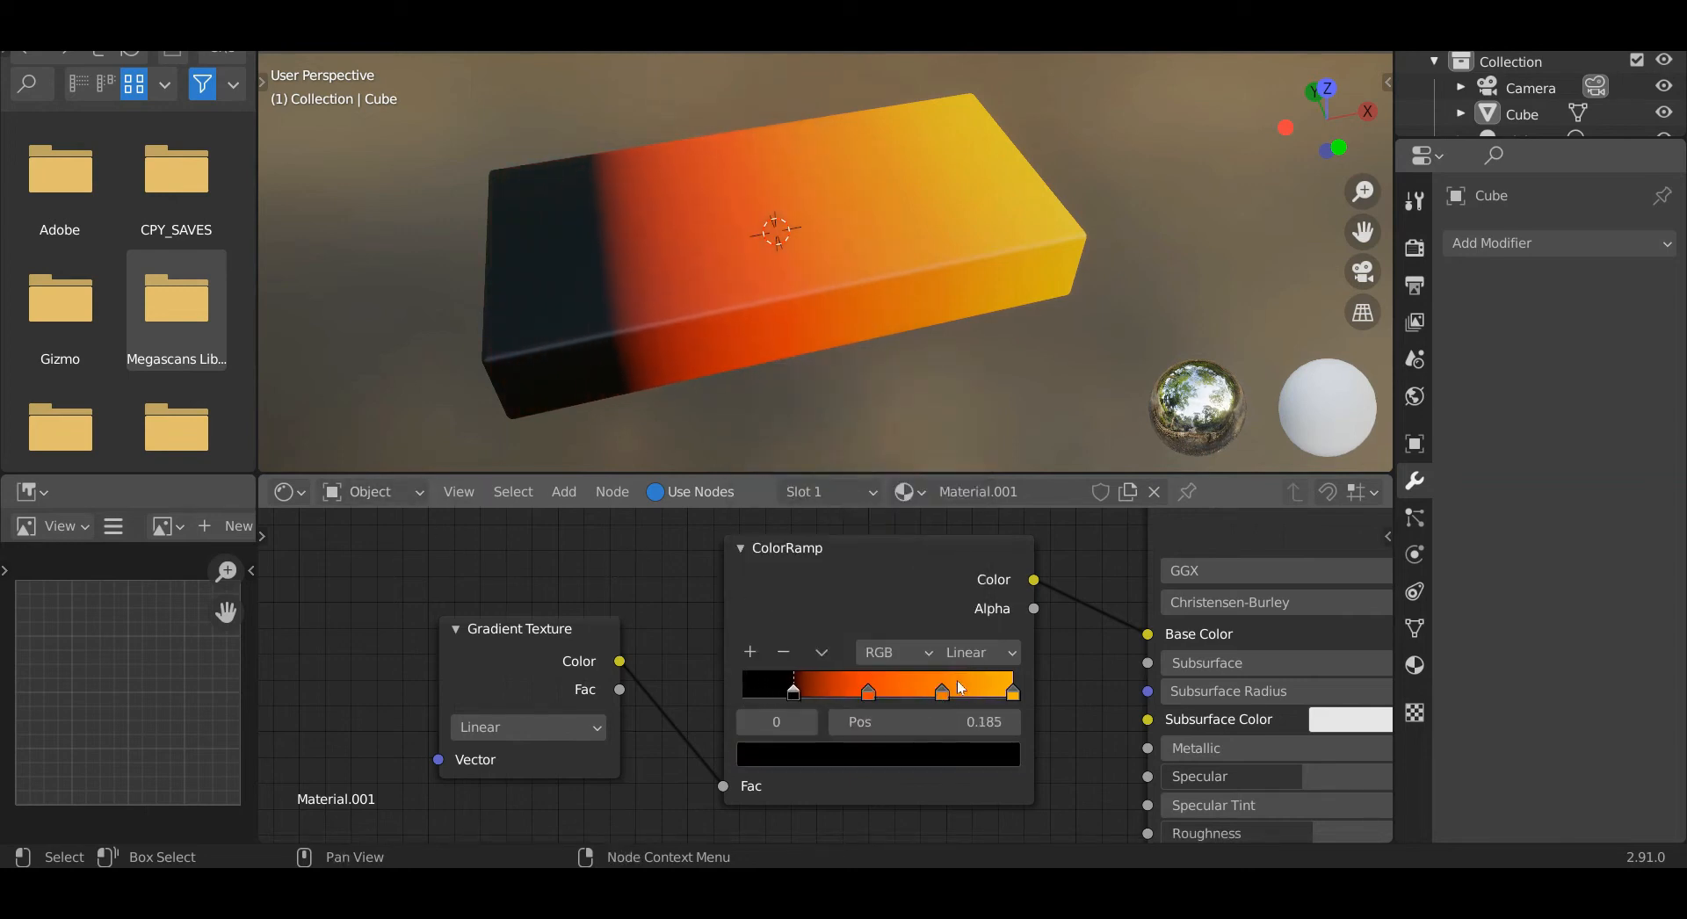
pyautogui.click(1000, 653)
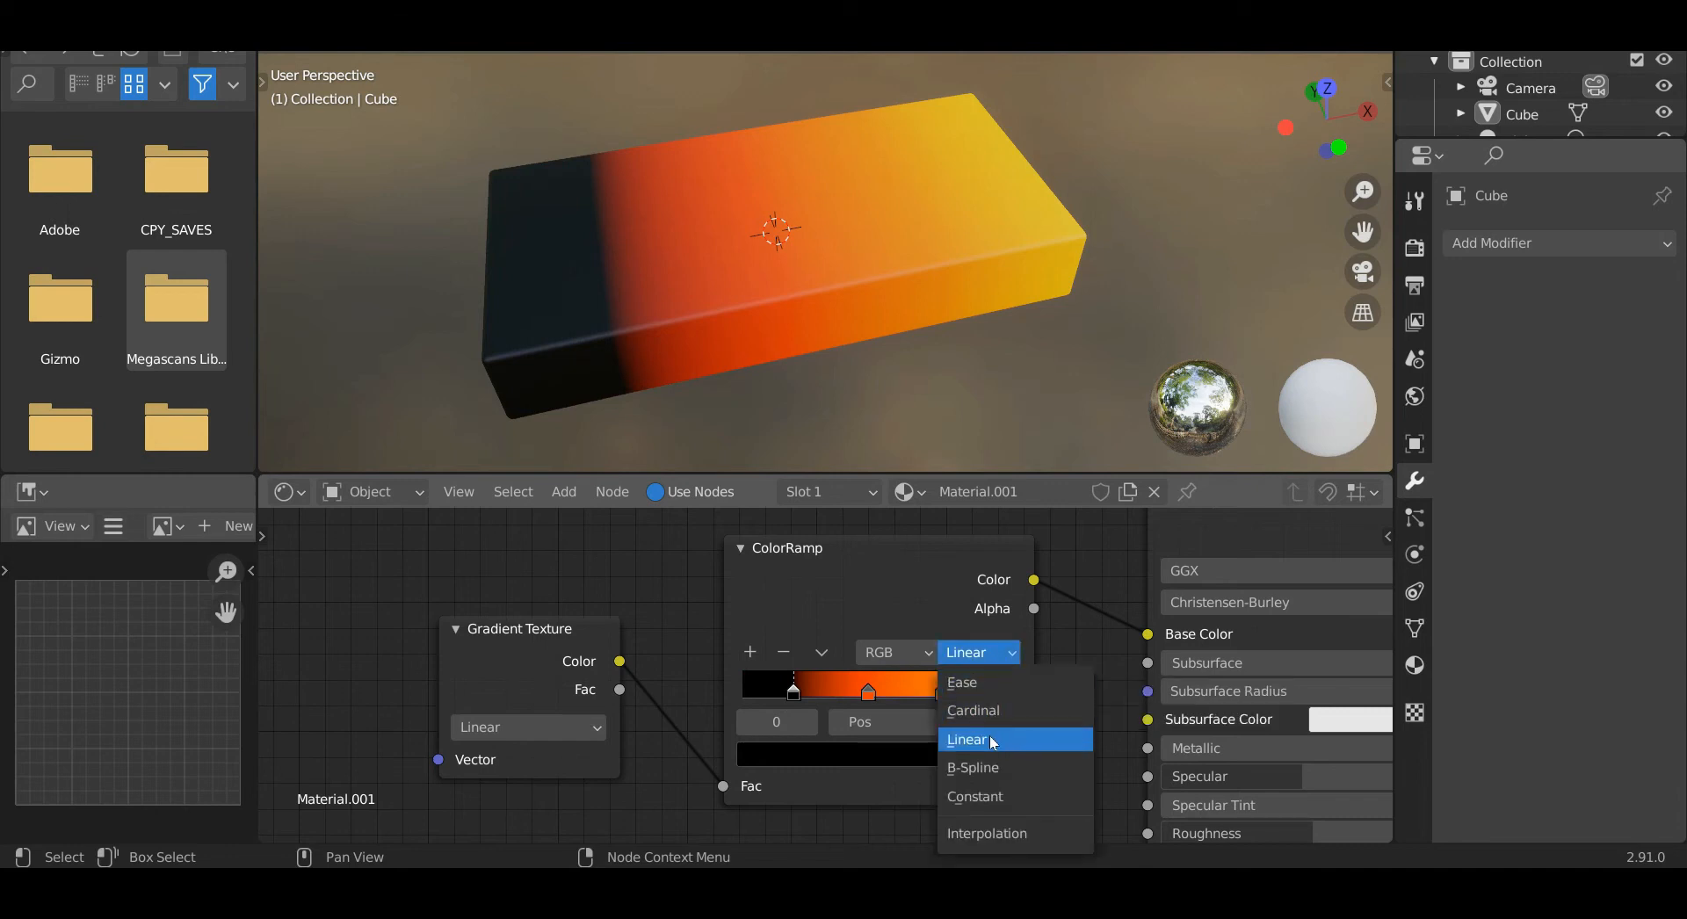
pyautogui.click(993, 769)
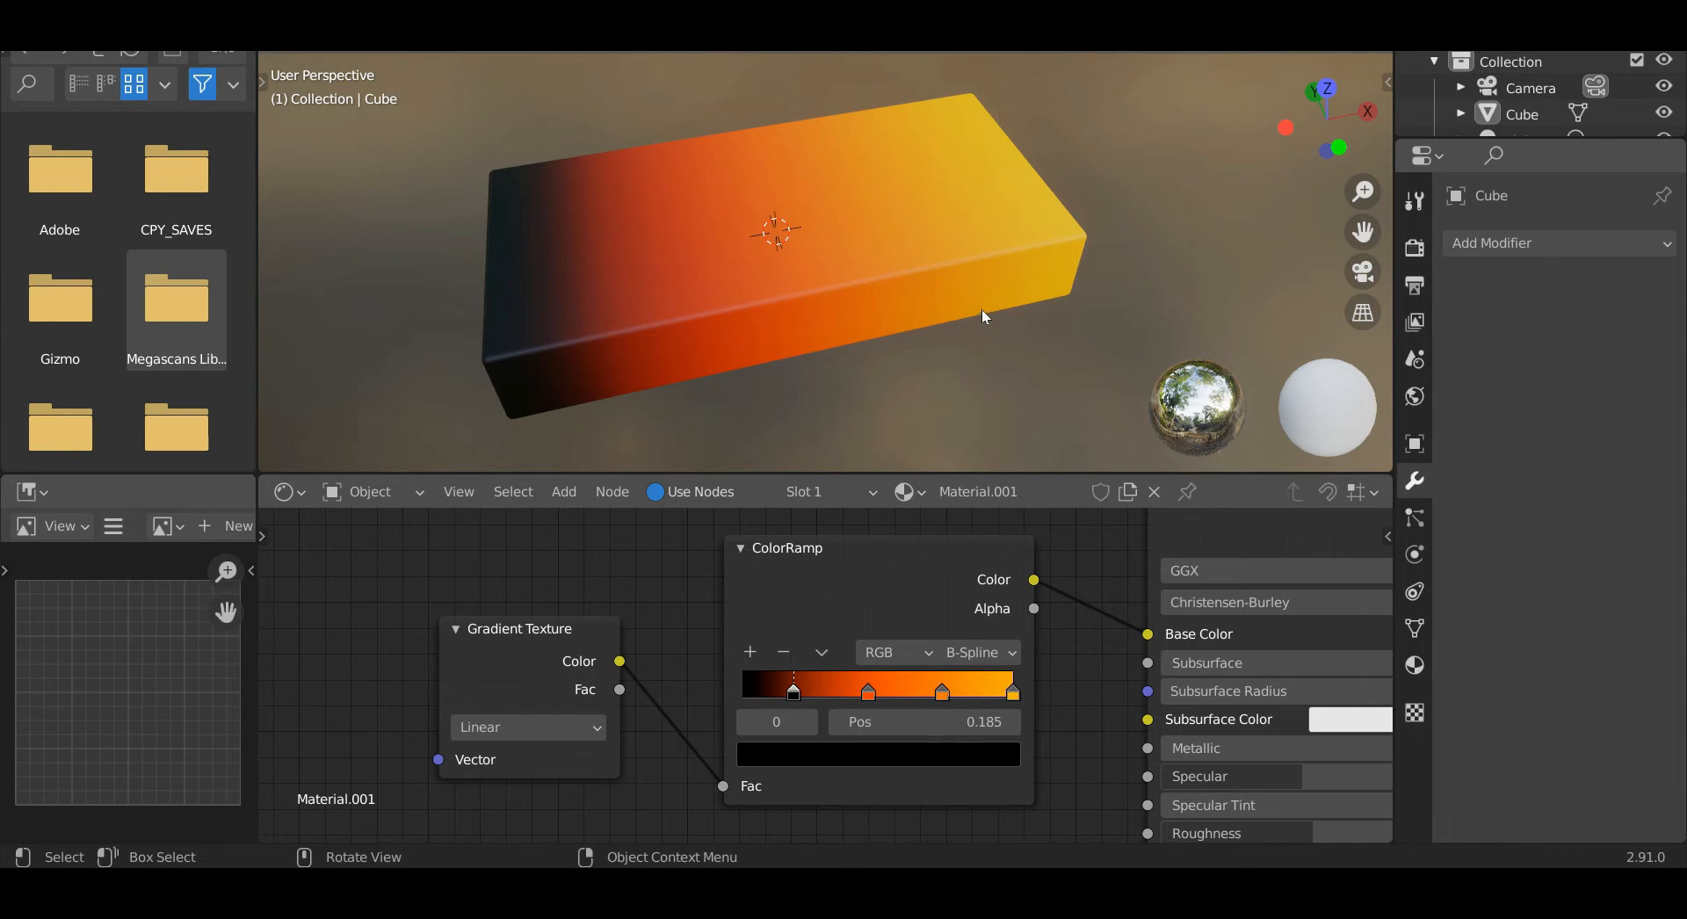
pyautogui.moveTo(982, 309); pyautogui.dragTo(869, 360, button='middle')
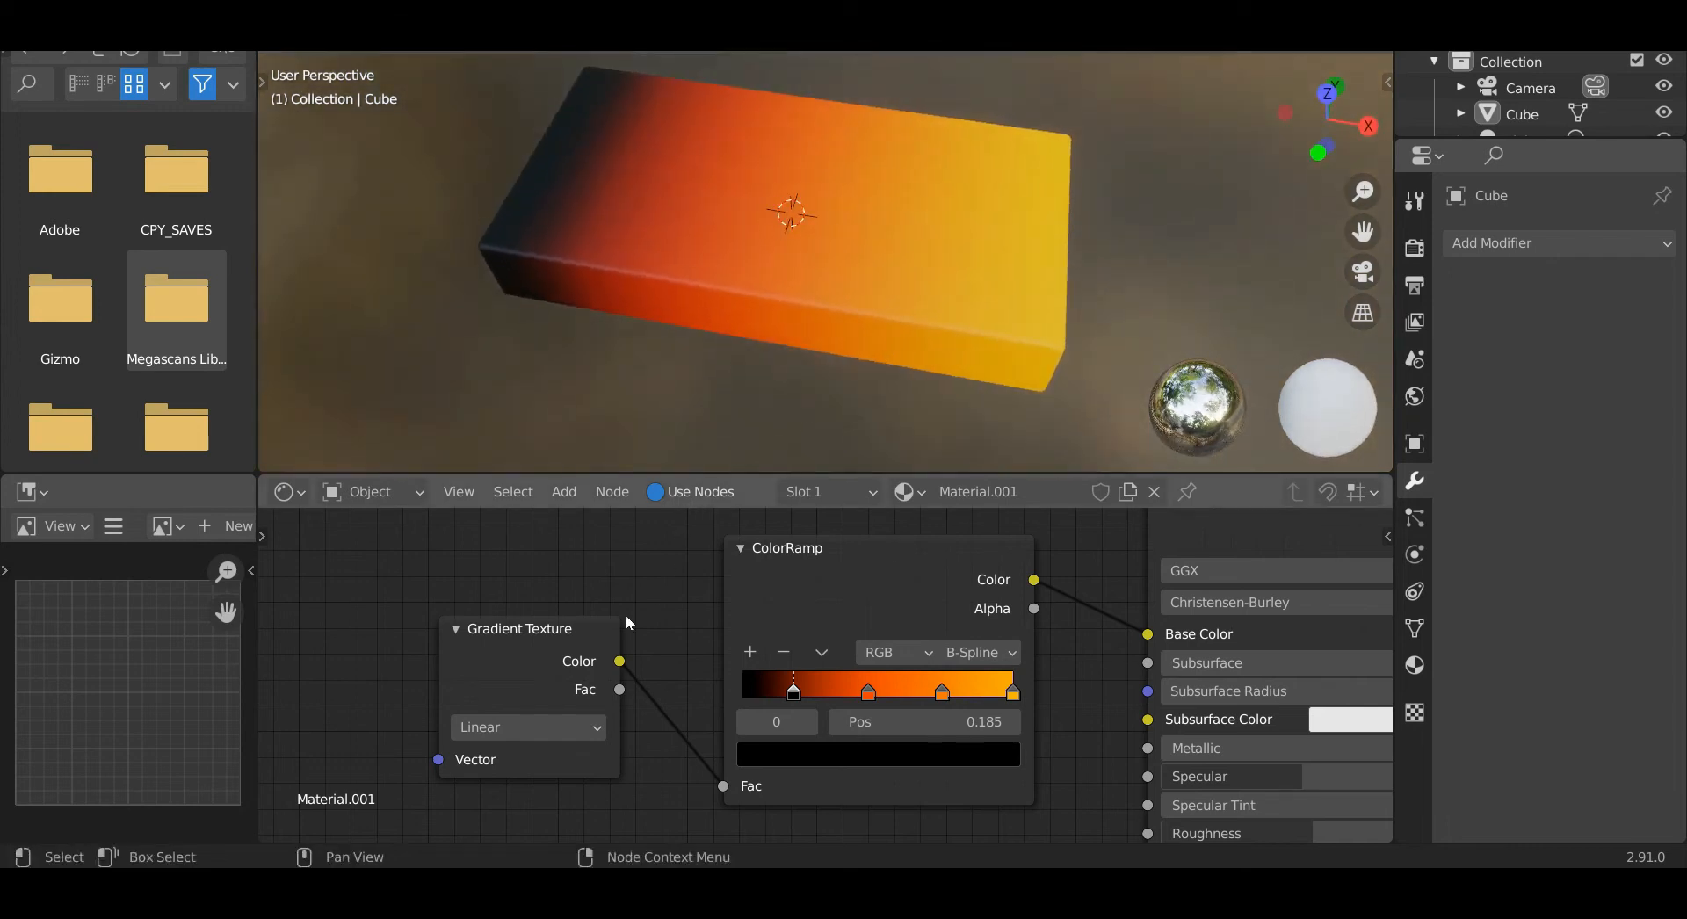
# Set the Gradient Texture's type to Easing and move the ColorRamp's black stop to position 0.218.
pyautogui.click(541, 729)
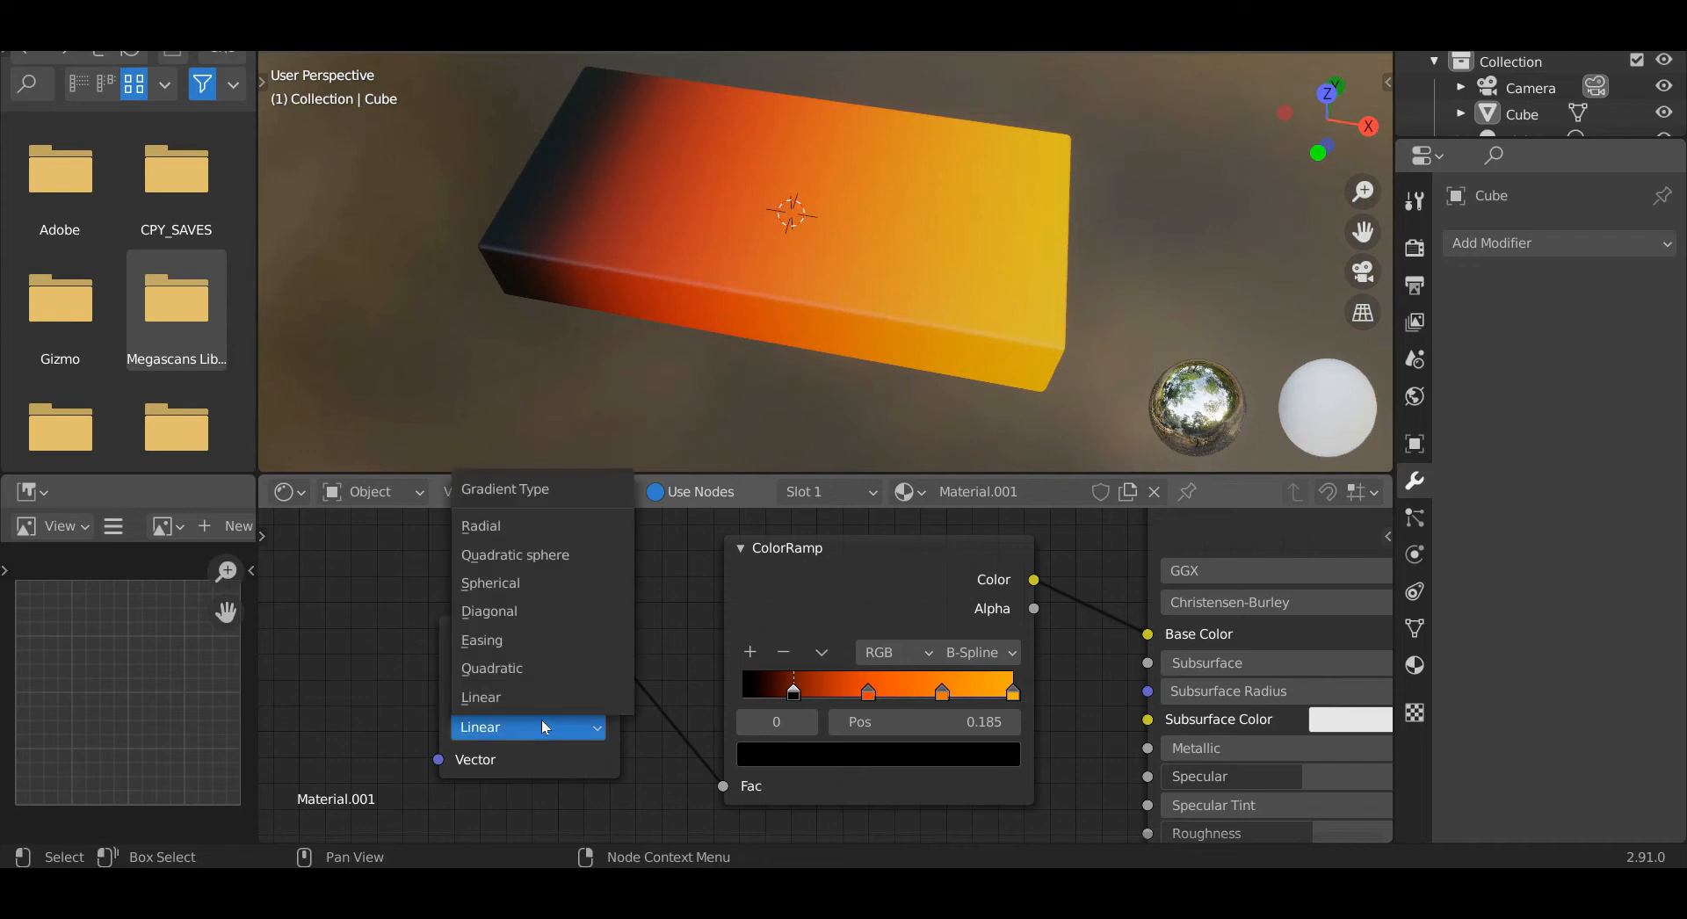
pyautogui.click(531, 645)
pyautogui.scroll(-1, 614, 624)
pyautogui.scroll(-1, 614, 624)
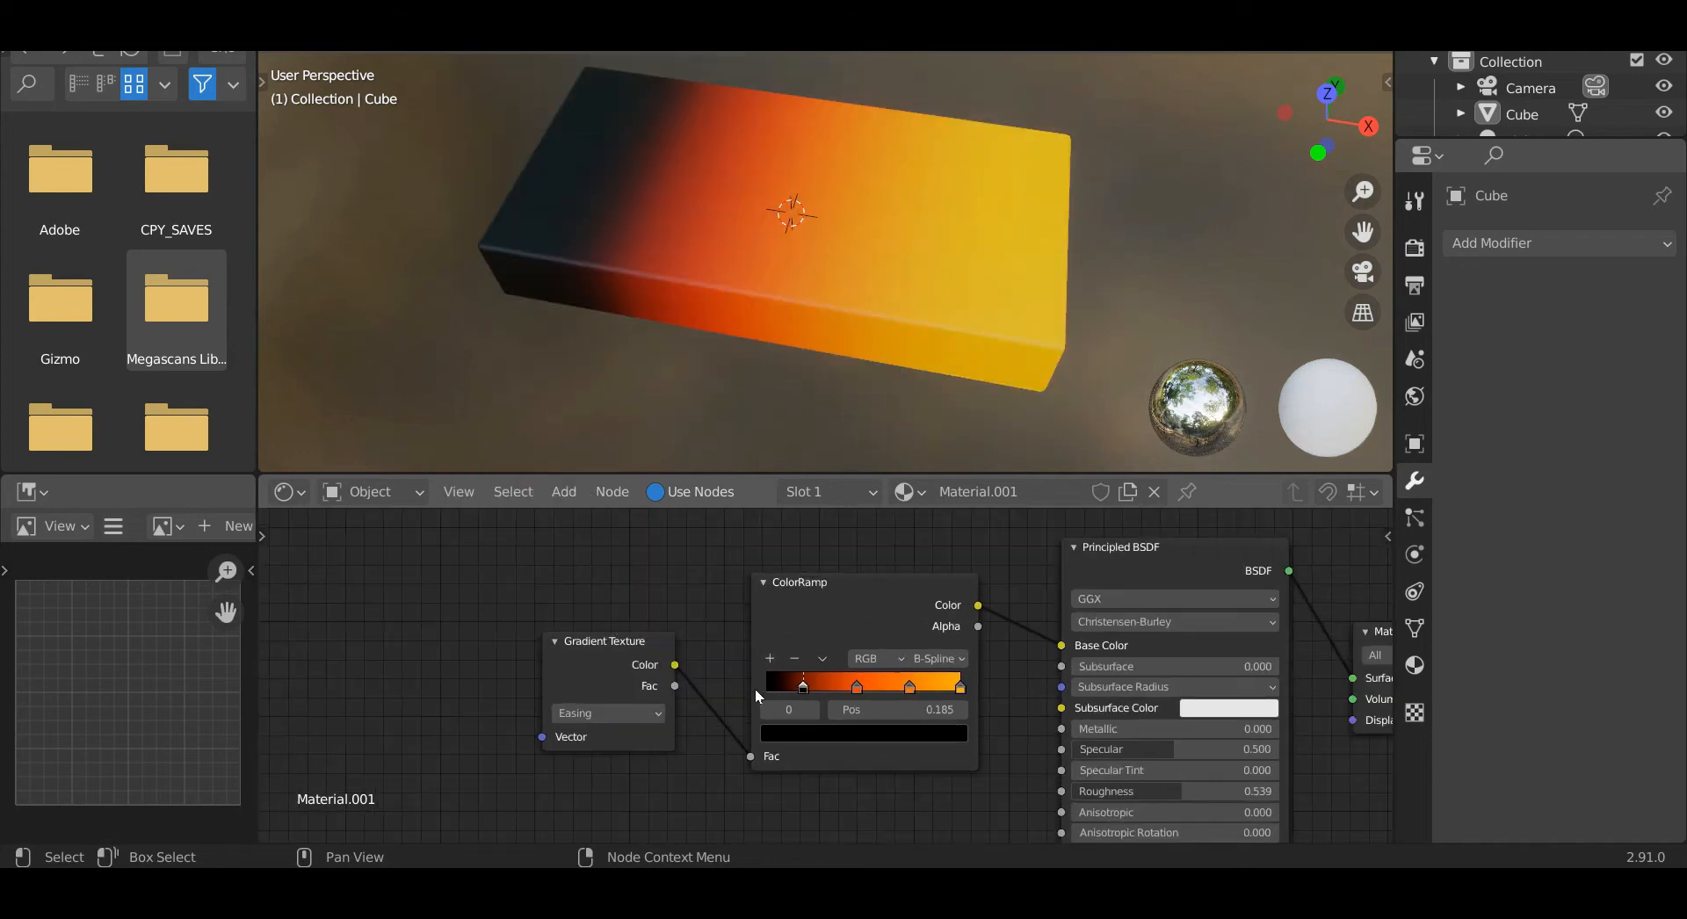
pyautogui.moveTo(801, 690); pyautogui.dragTo(803, 695)
pyautogui.moveTo(878, 444); pyautogui.dragTo(970, 318, button='middle')
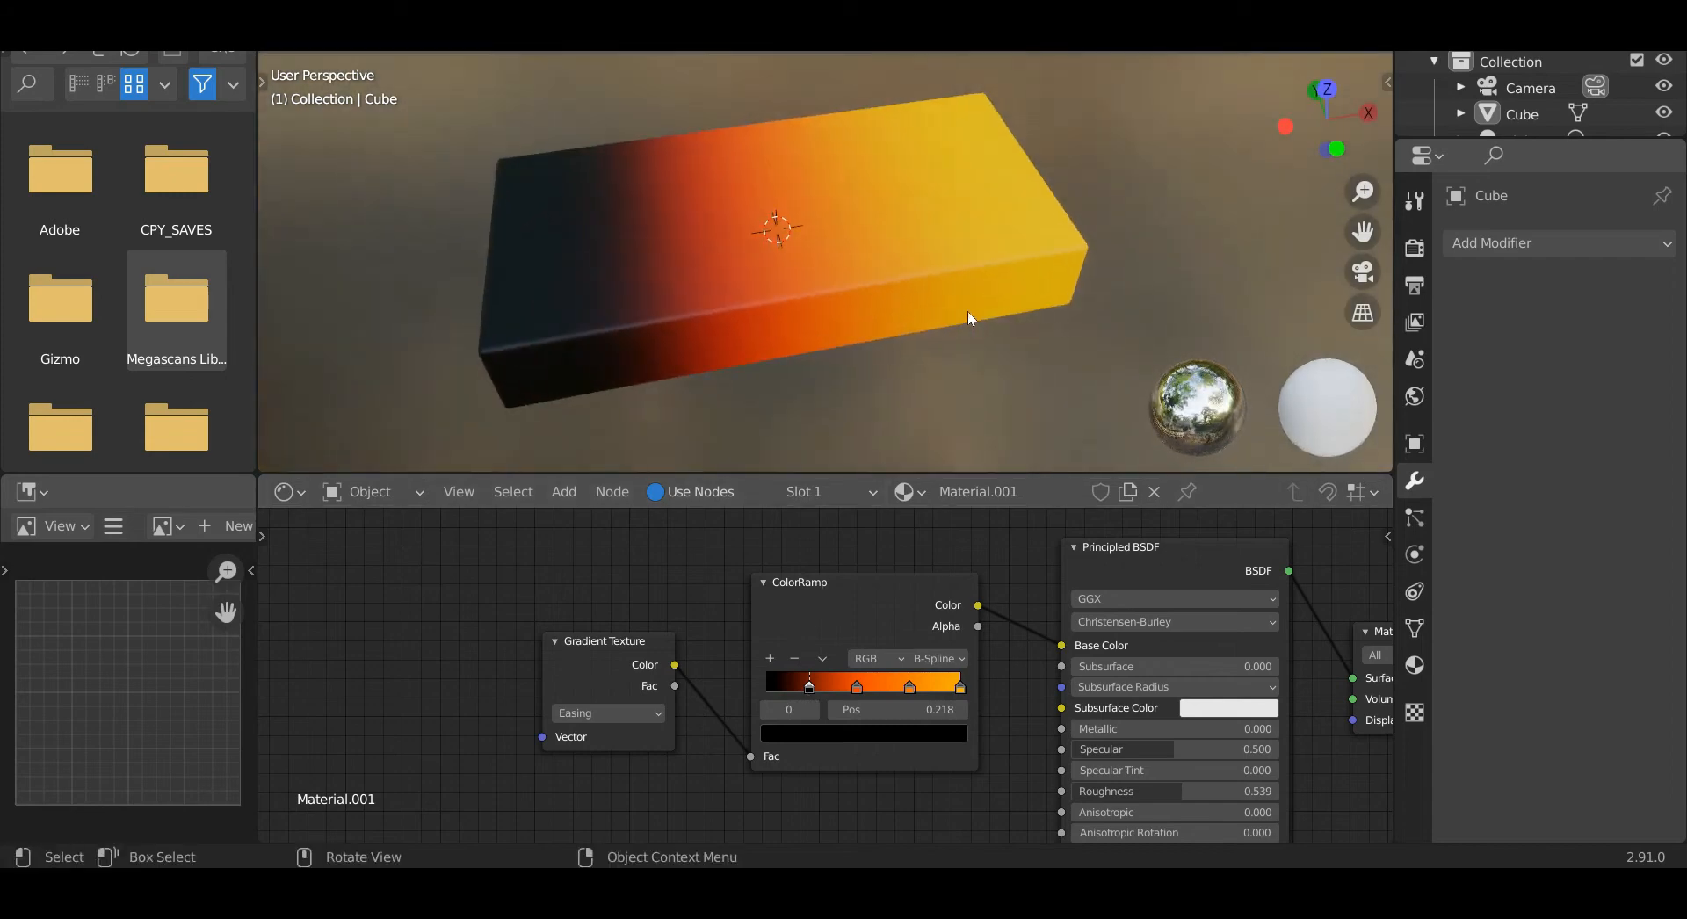
pyautogui.scroll(-1, 687, 641)
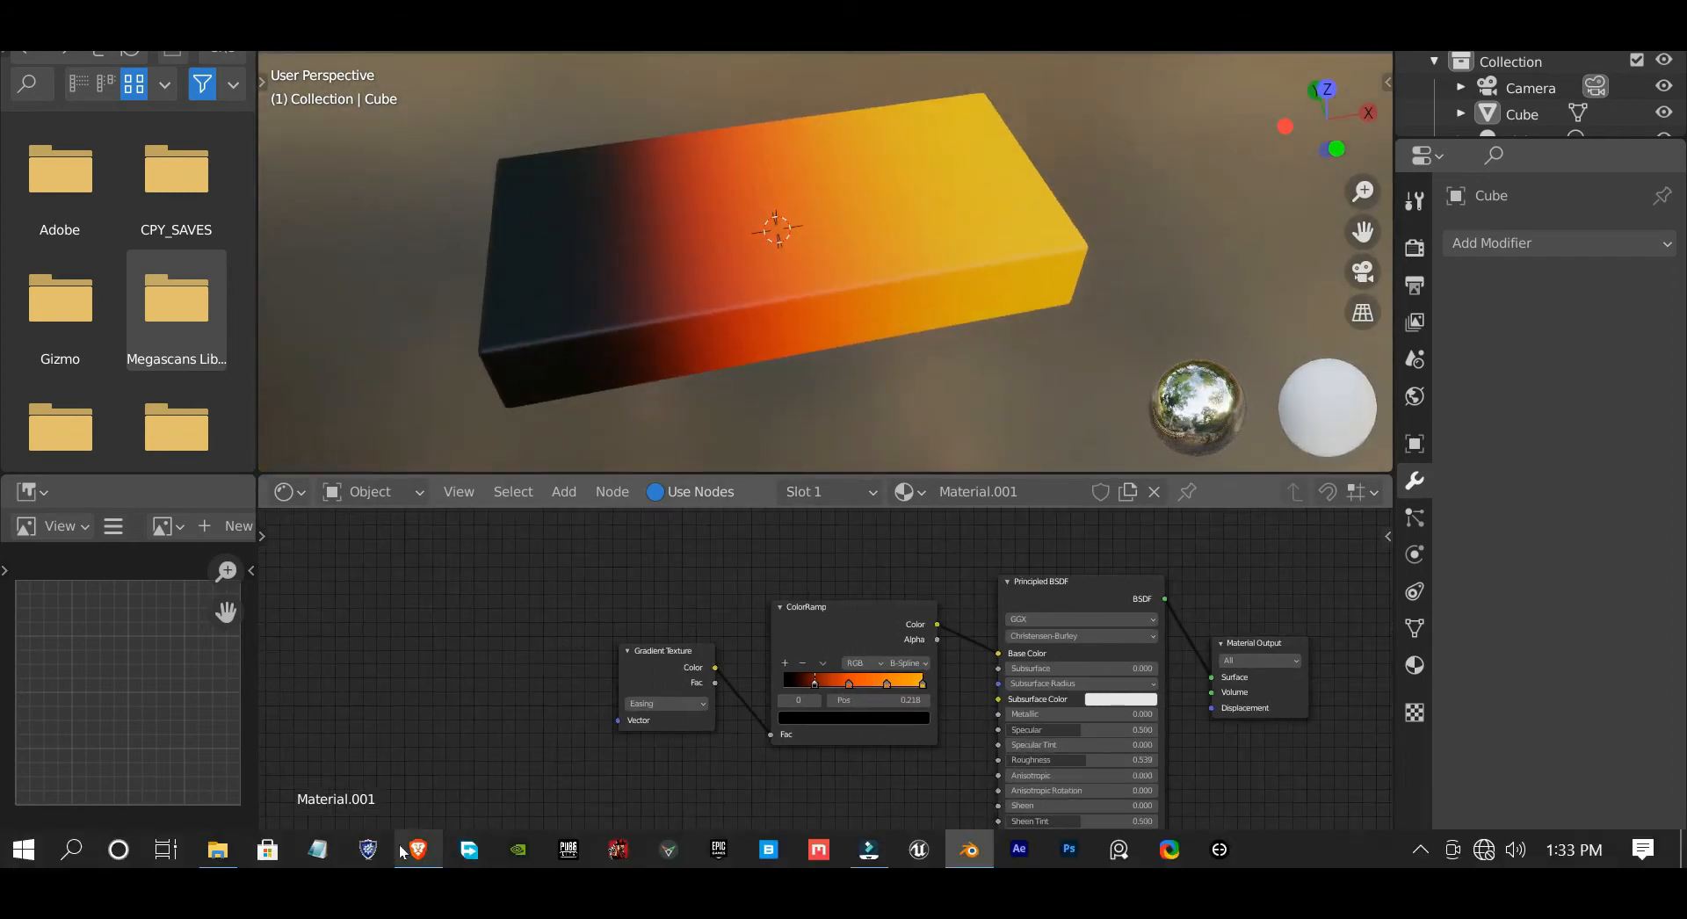
# Switch to the web browser, examine the surface of the glowing die-forging metal photo, and return to Blender.
pyautogui.click(418, 850)
pyautogui.scroll(-5, 615, 726)
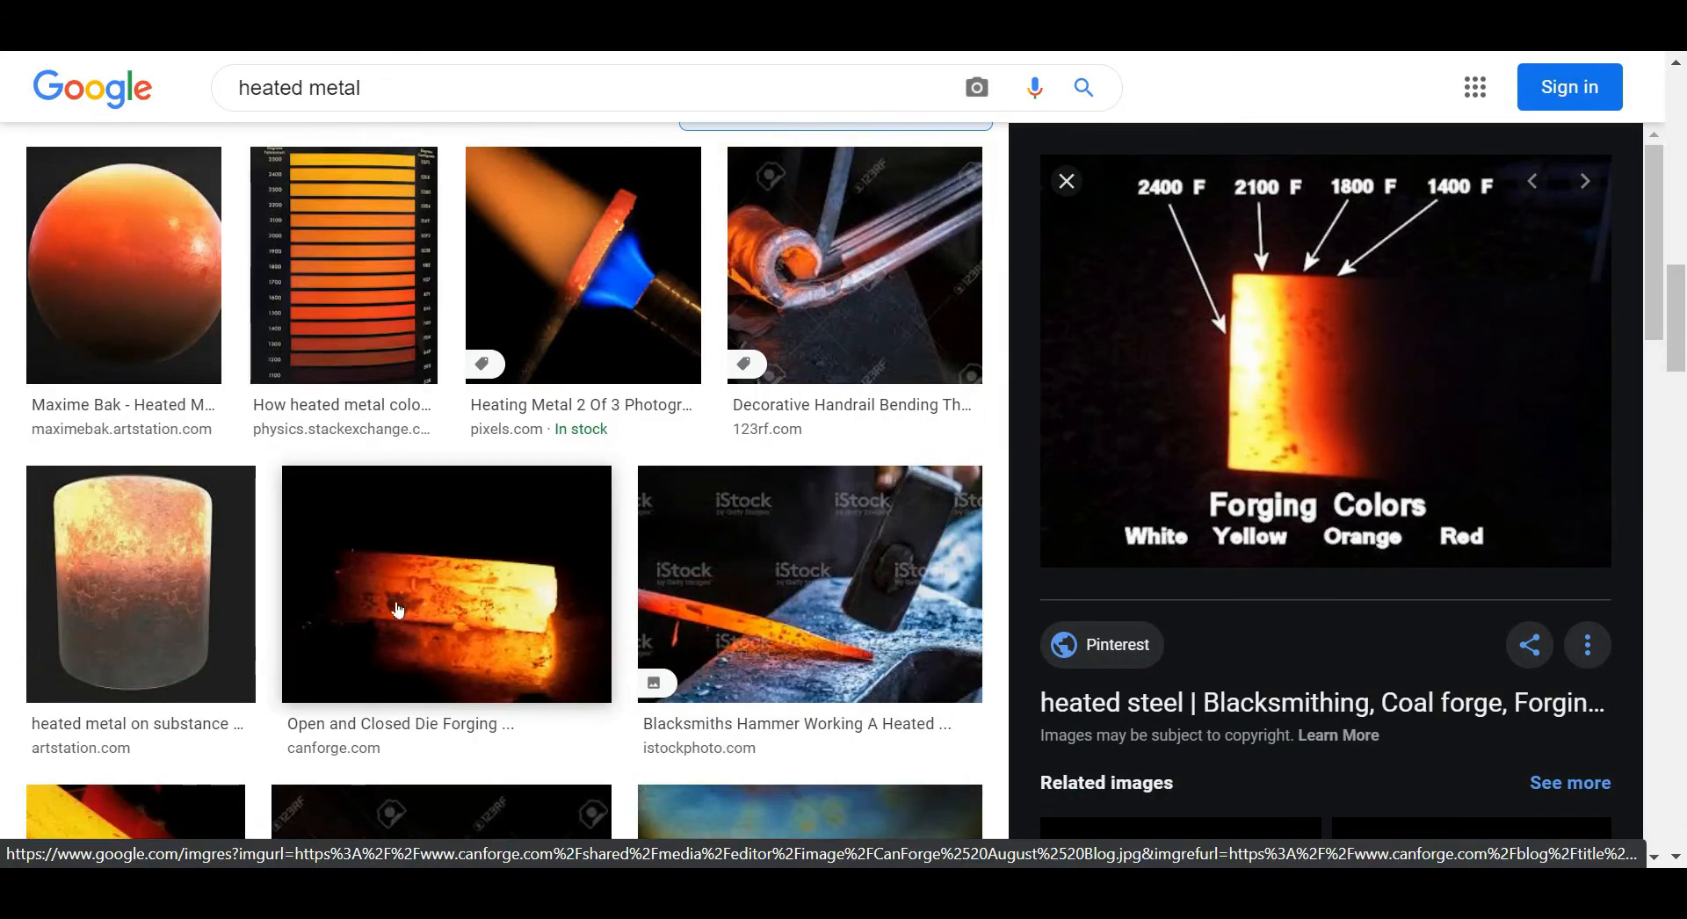
pyautogui.click(413, 598)
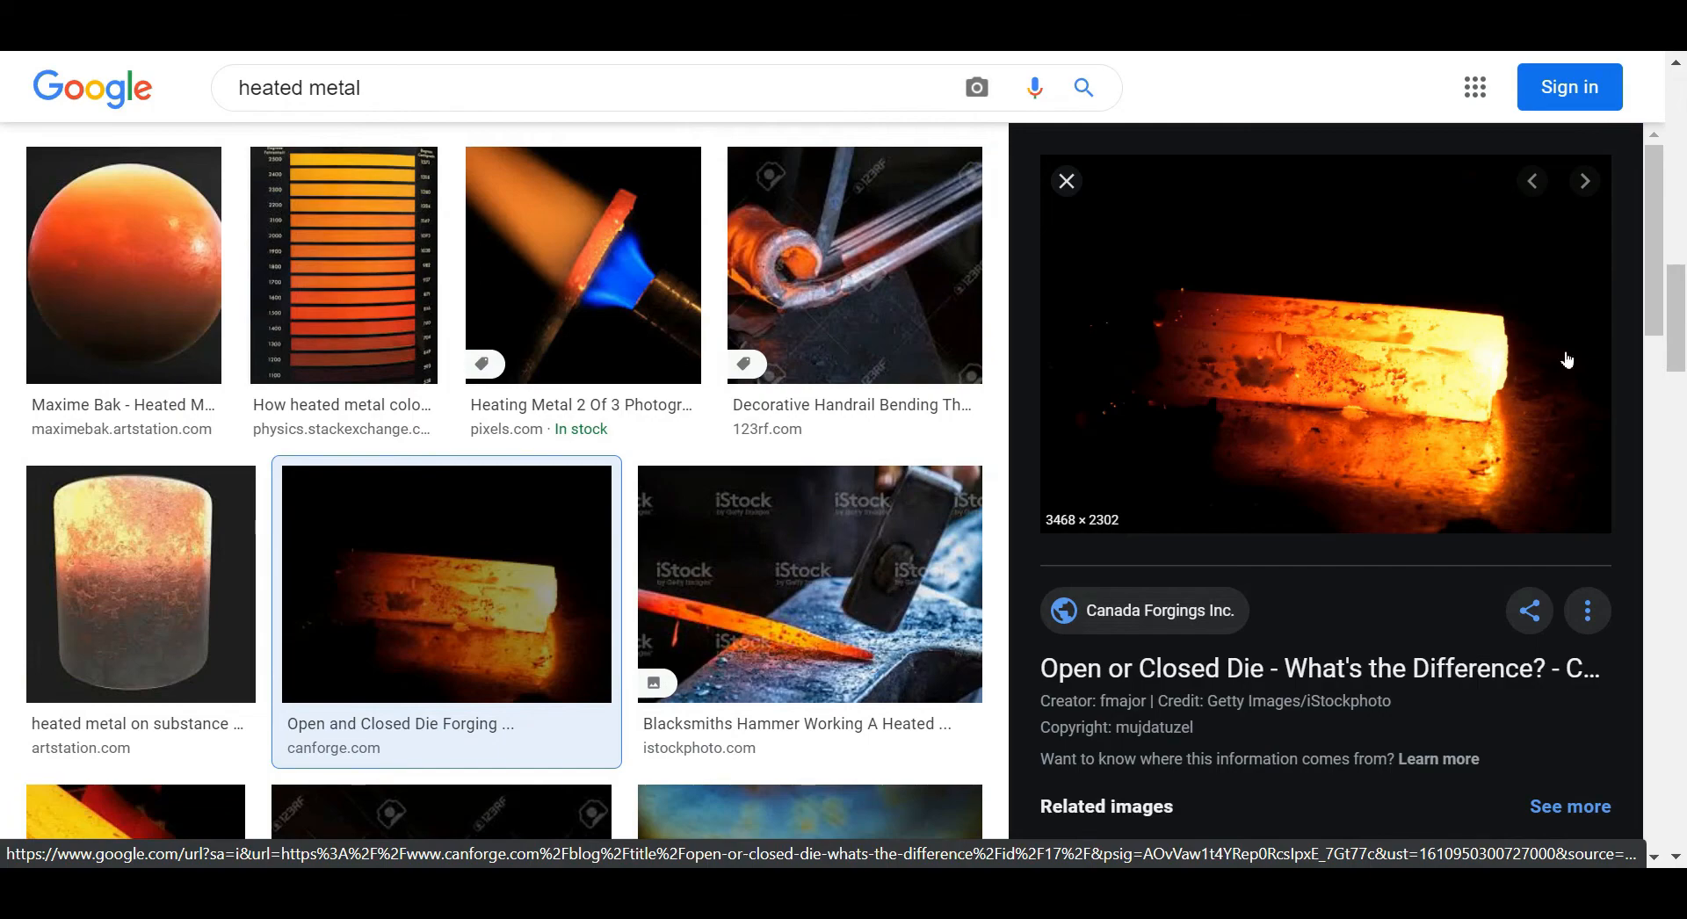
pyautogui.hotkey('alt', 'Tab')
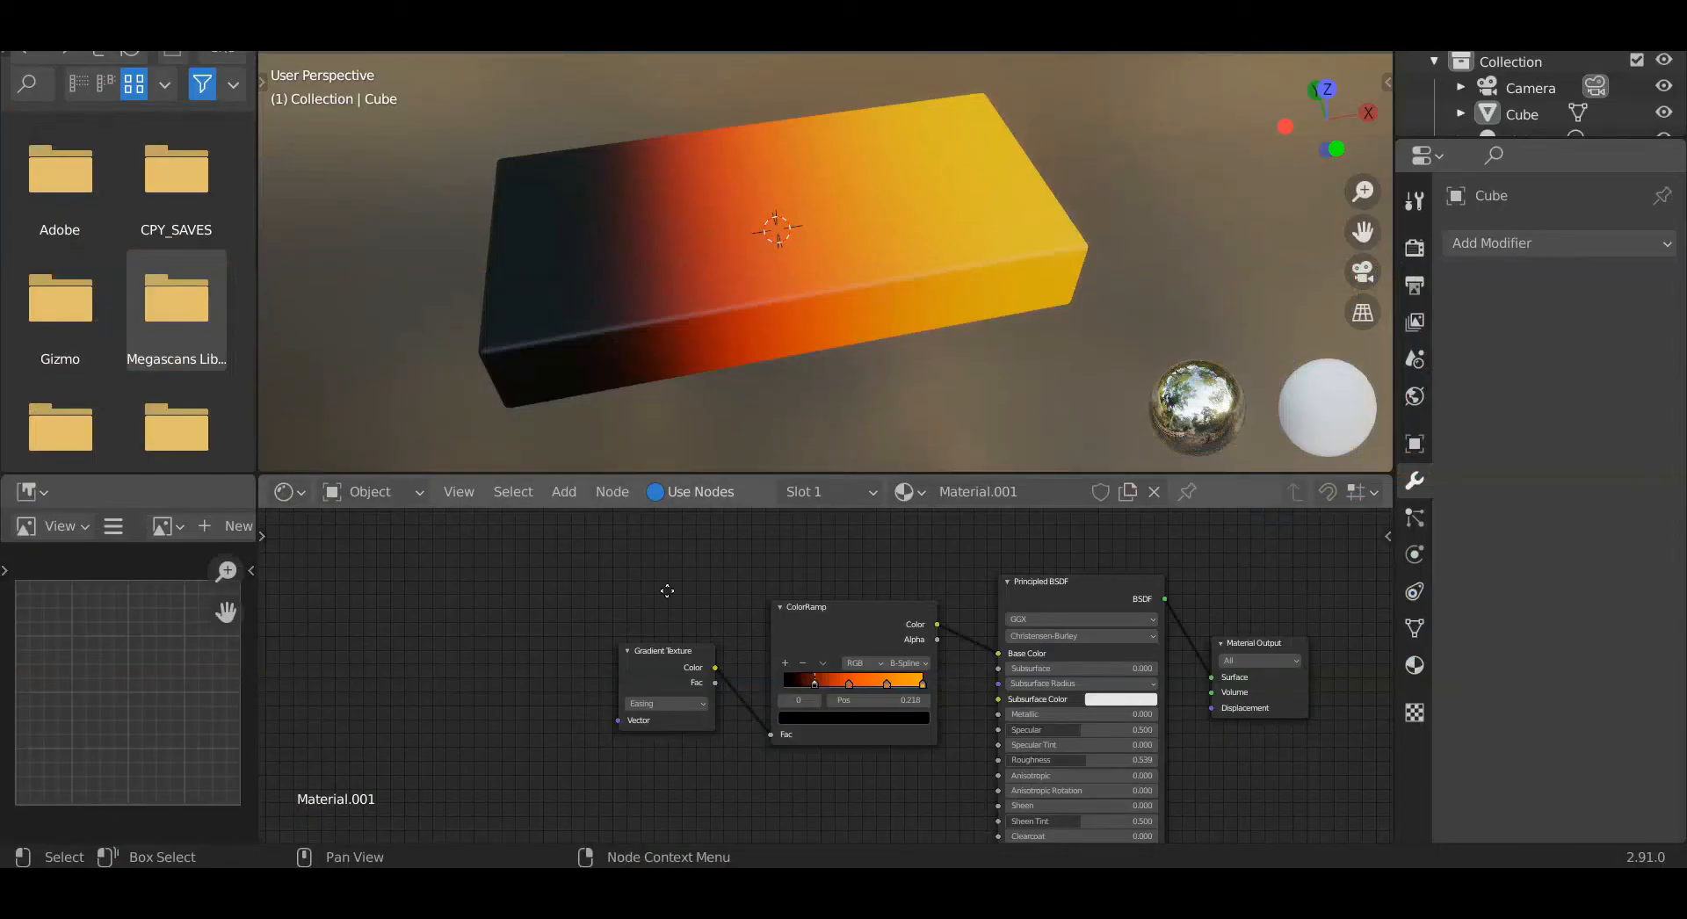
# Add a Noise Texture node and place it directly below the Gradient Texture.
pyautogui.moveTo(666, 587); pyautogui.dragTo(849, 591, button='middle')
pyautogui.hotkey('shift', 'a')
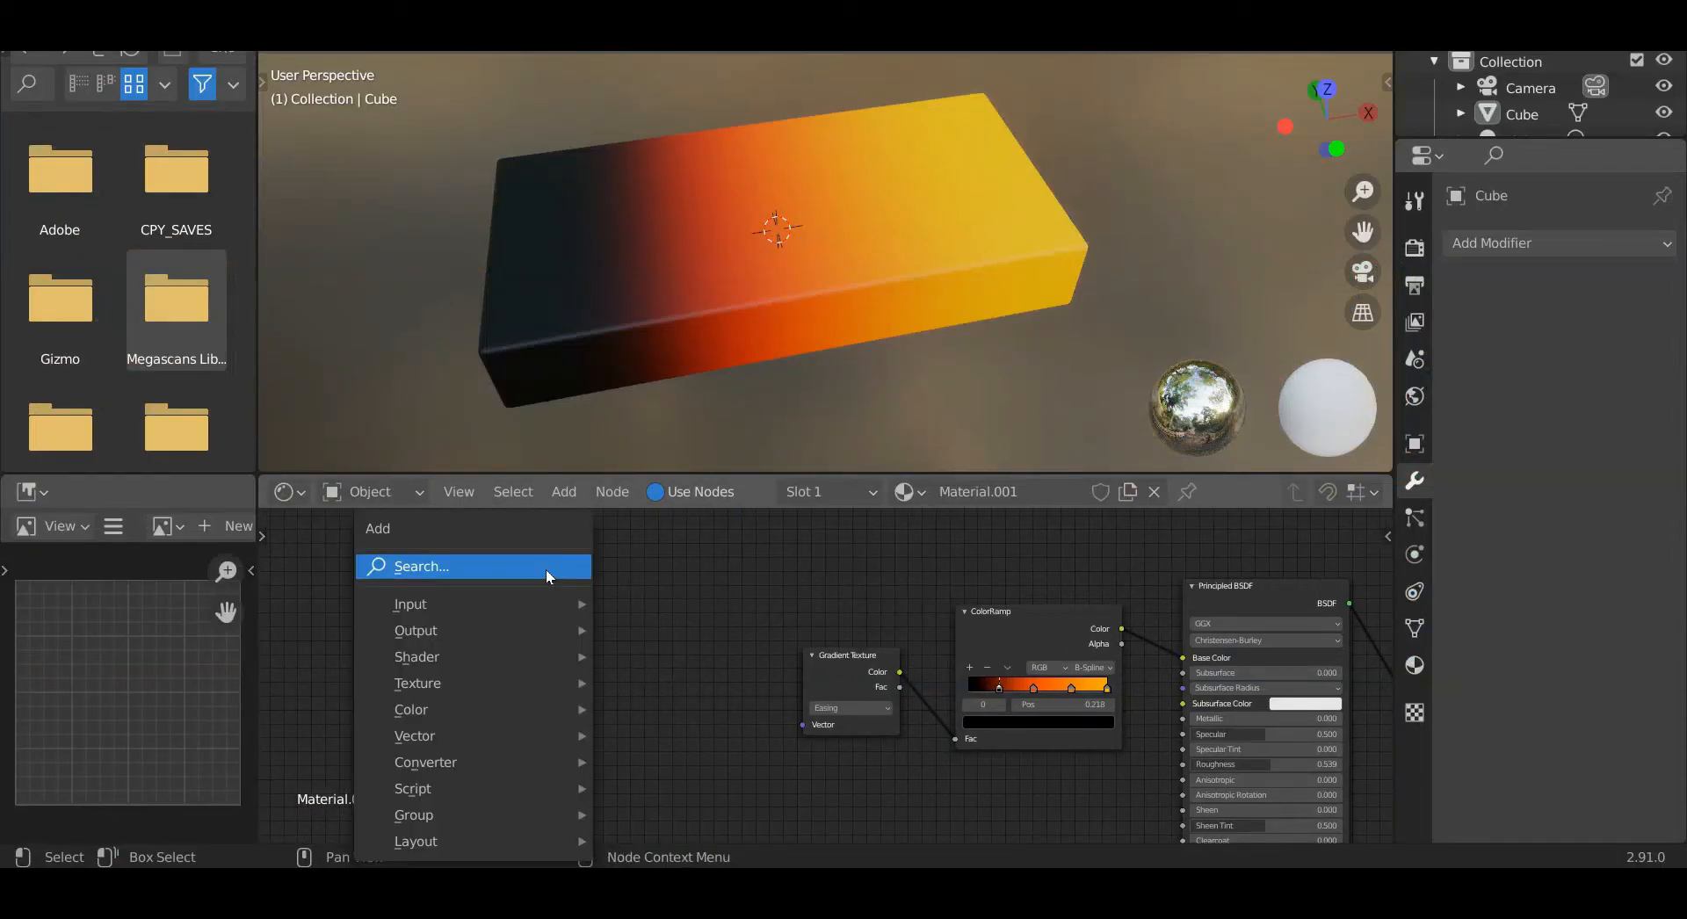
pyautogui.click(545, 577)
pyautogui.write('ni')
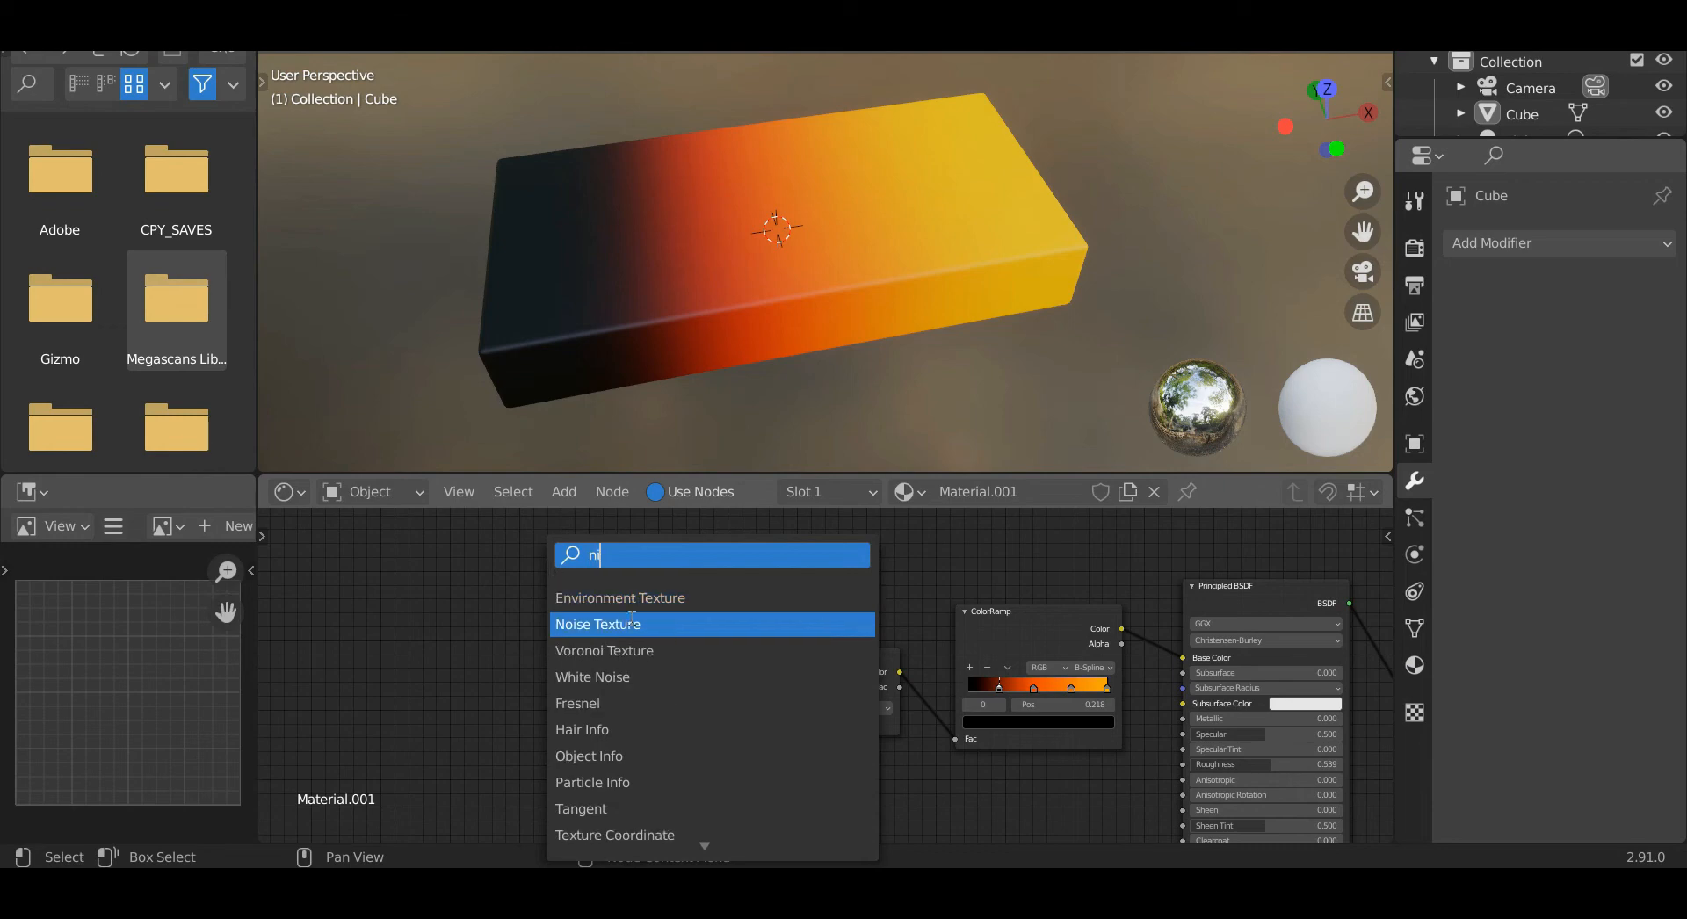
pyautogui.click(629, 625)
pyautogui.click(871, 809)
pyautogui.moveTo(949, 782); pyautogui.dragTo(887, 641, button='middle')
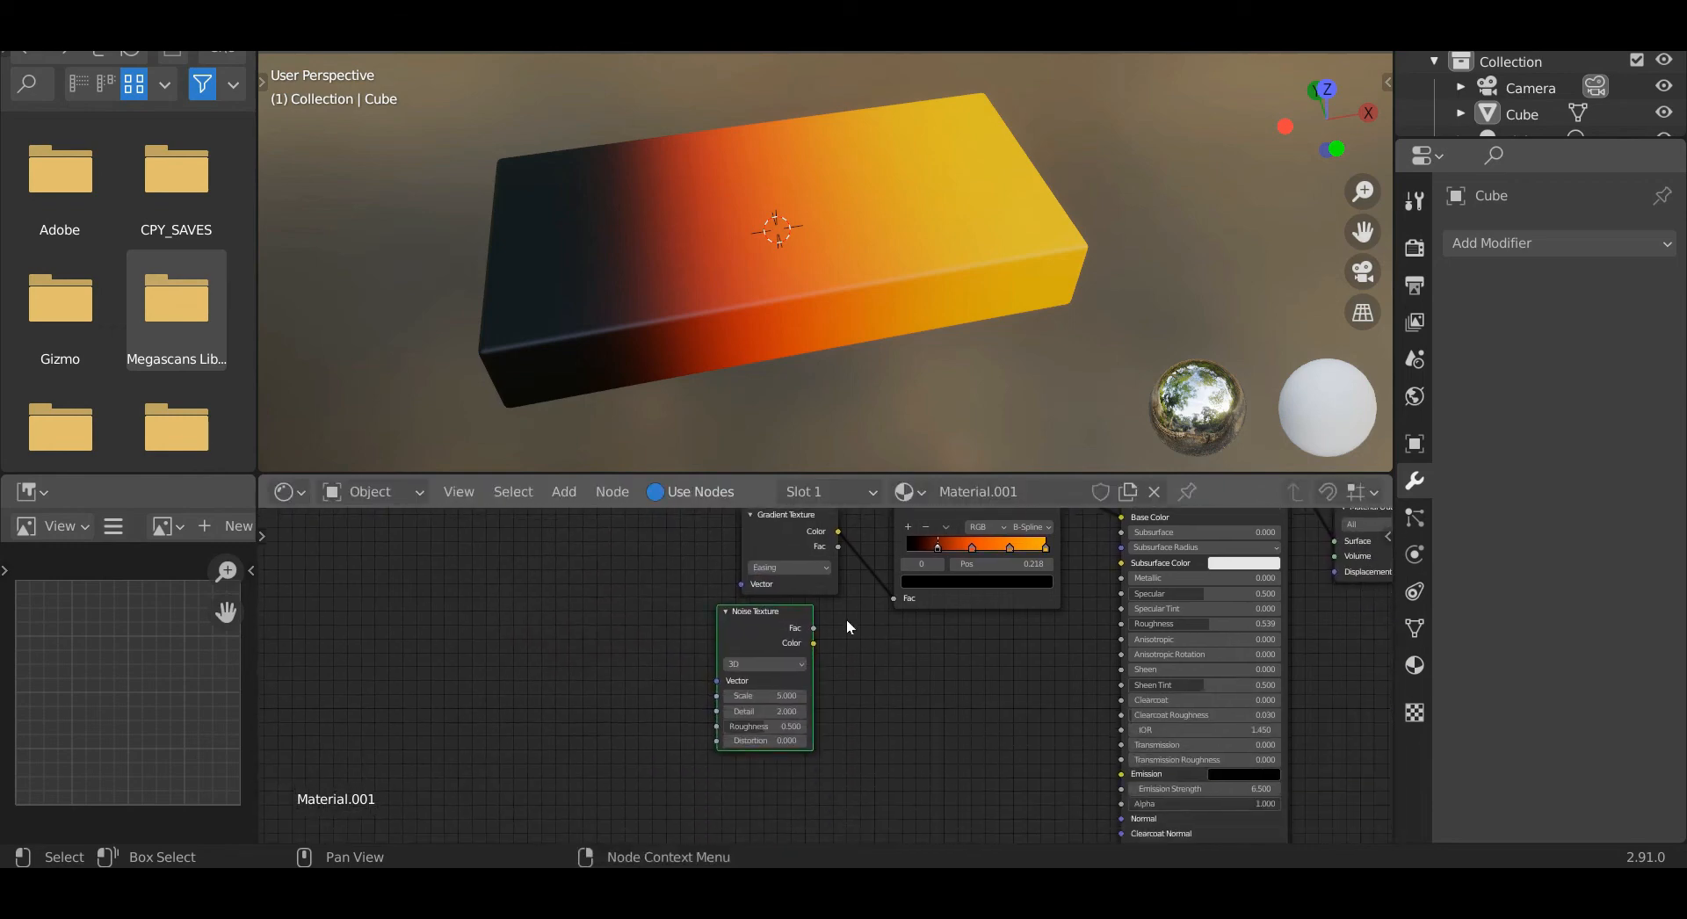
pyautogui.moveTo(795, 613); pyautogui.dragTo(811, 612)
# Connect the Noise Texture's Color output to the ColorRamp's Fac input in place of the Gradient Texture.
pyautogui.scroll(2, 878, 641)
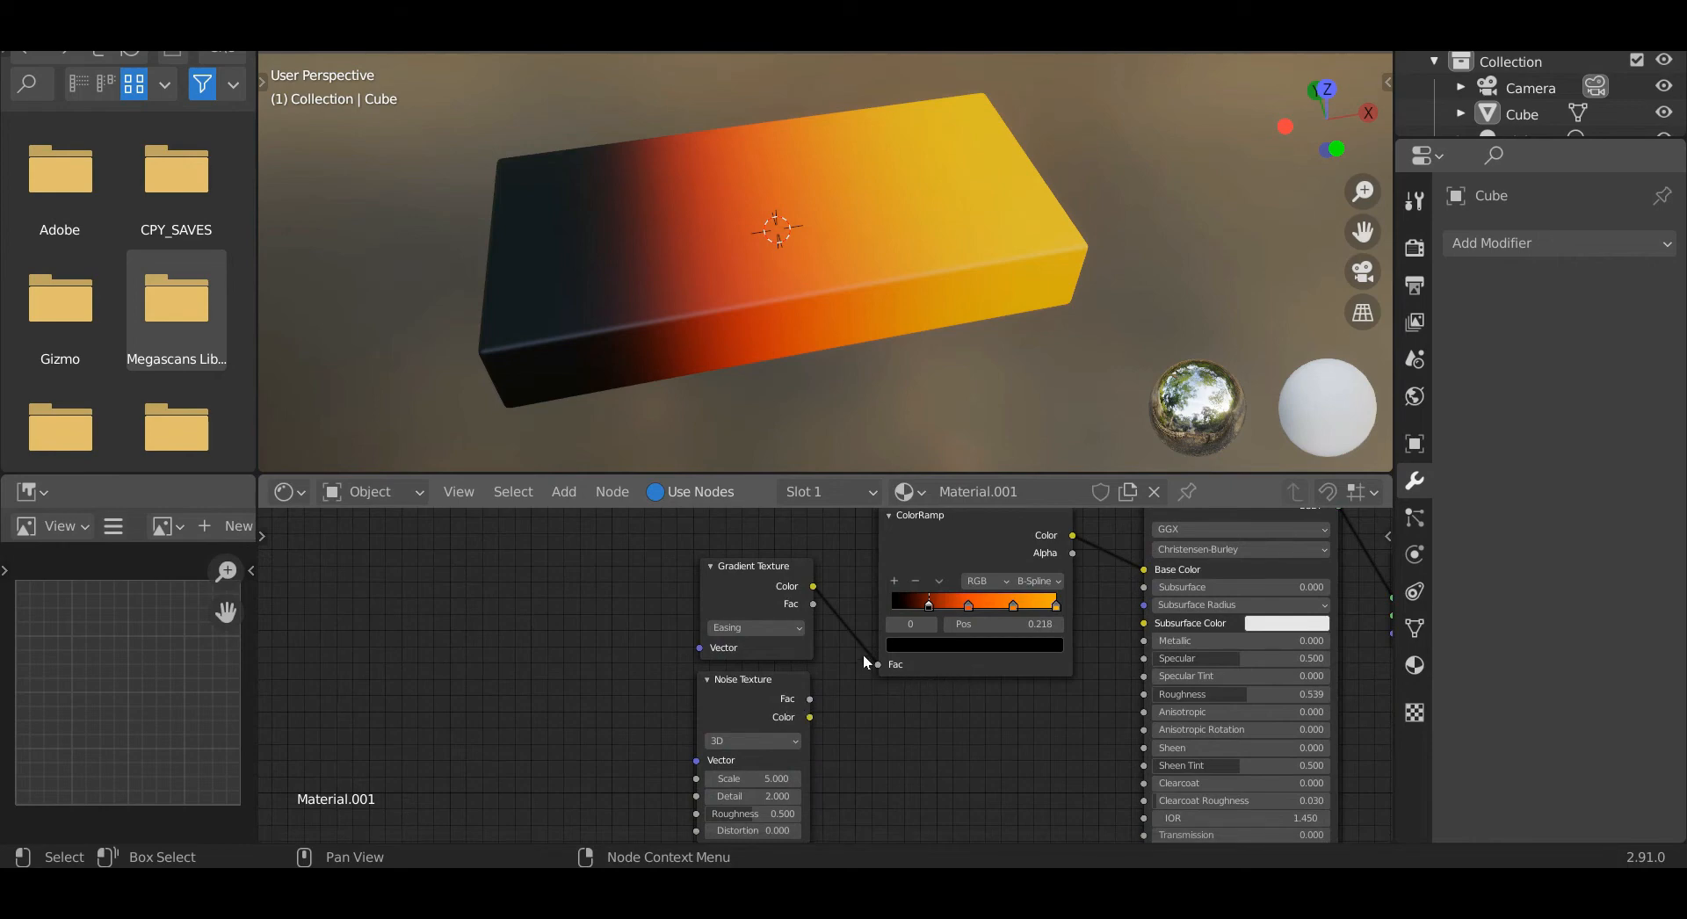
pyautogui.scroll(1, 882, 750)
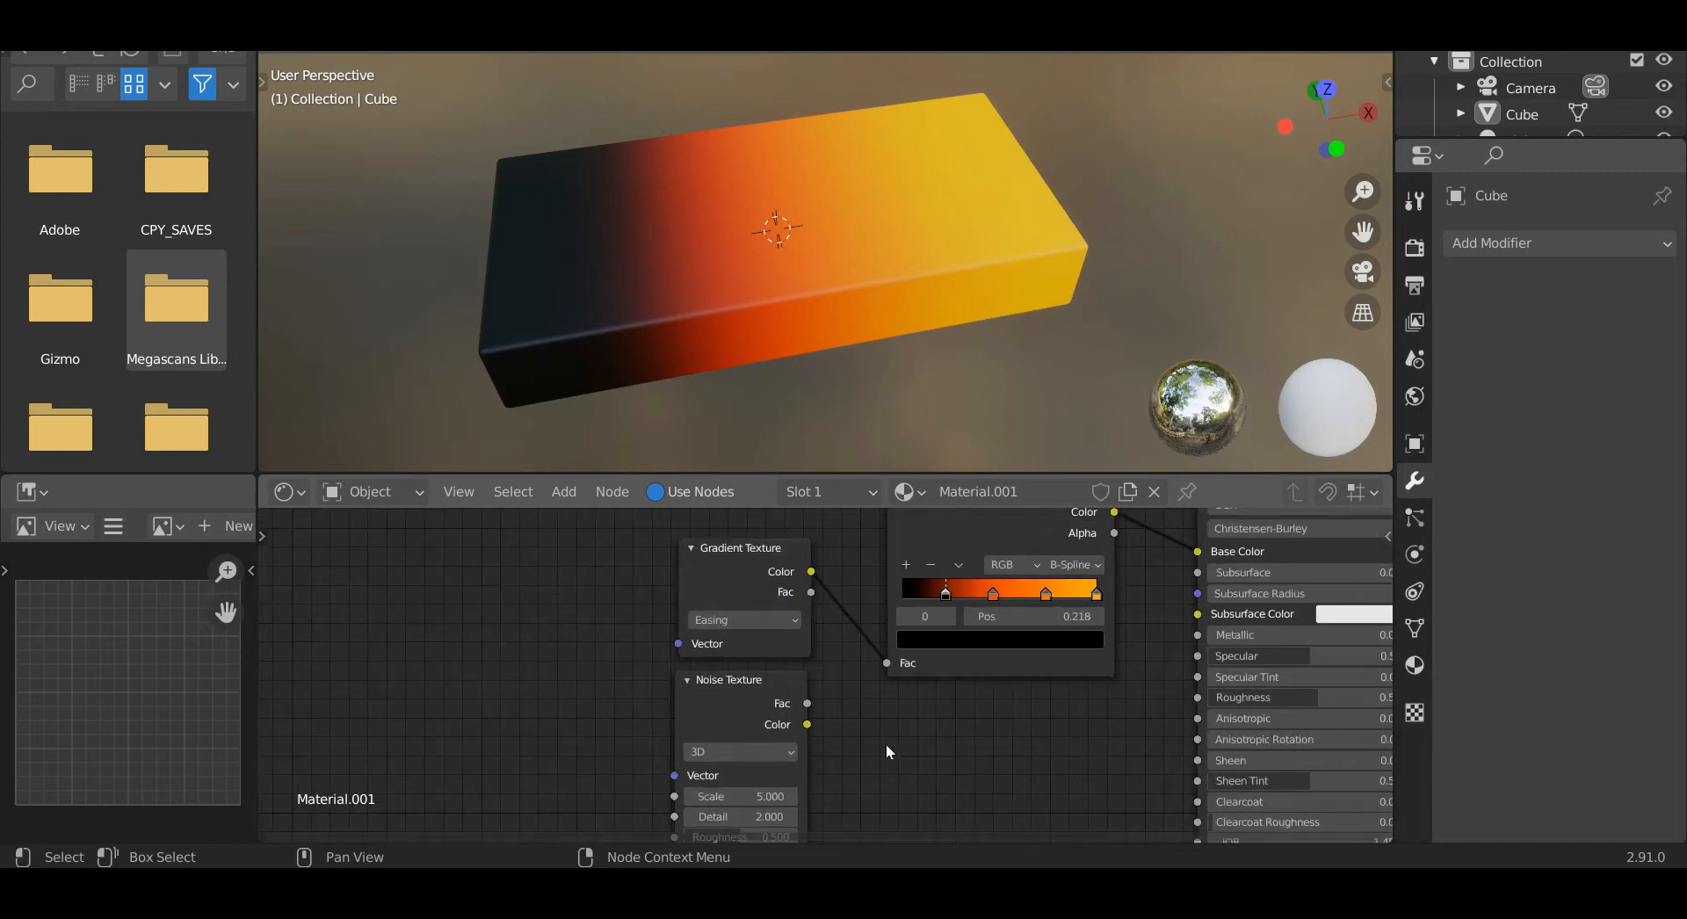
pyautogui.moveTo(808, 725); pyautogui.dragTo(888, 664)
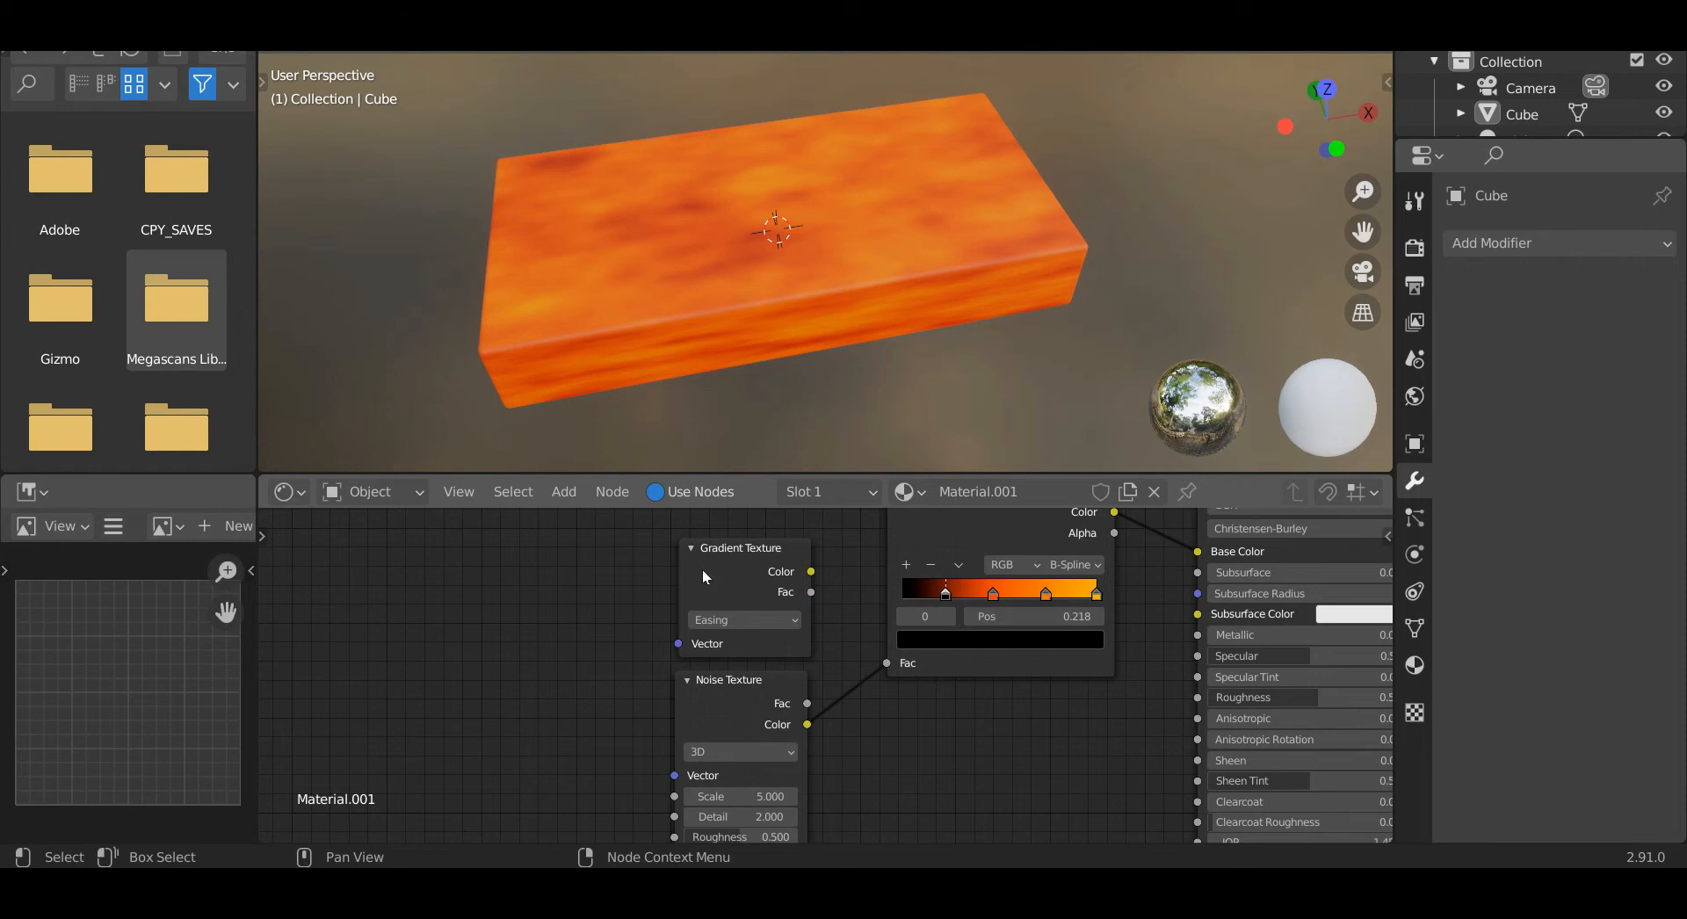
# Connect the Gradient Texture's Color output to the ColorRamp's Fac input in place of the Noise Texture.
pyautogui.moveTo(814, 580); pyautogui.dragTo(887, 664)
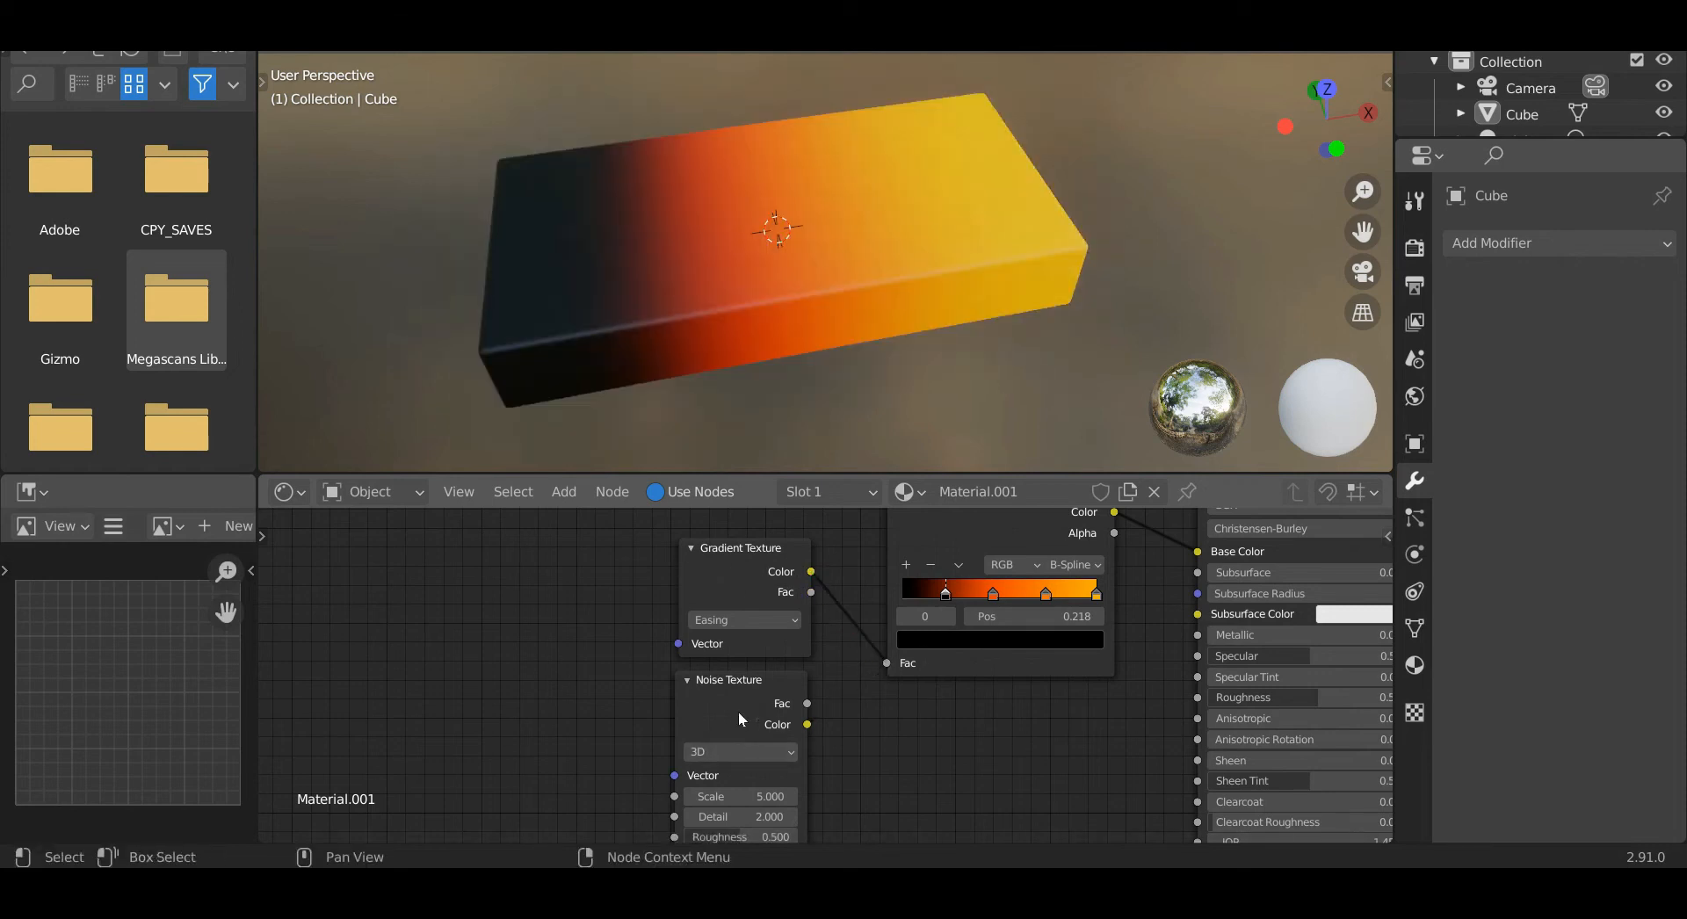
pyautogui.scroll(-2, 767, 694)
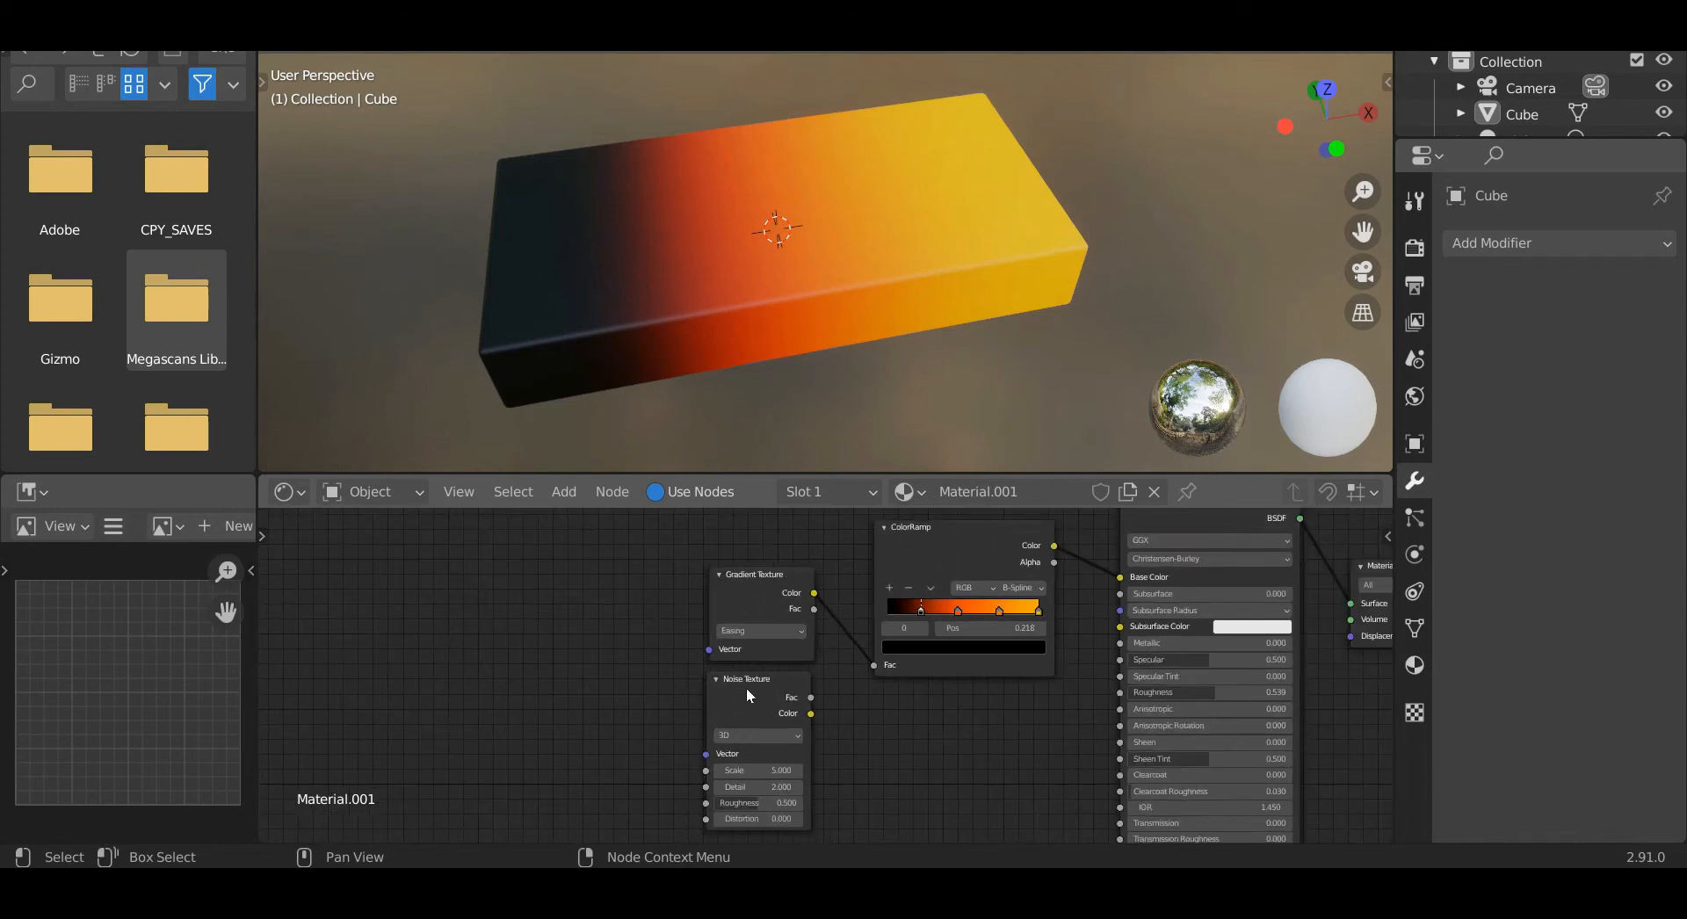
pyautogui.click(763, 681)
pyautogui.click(645, 607)
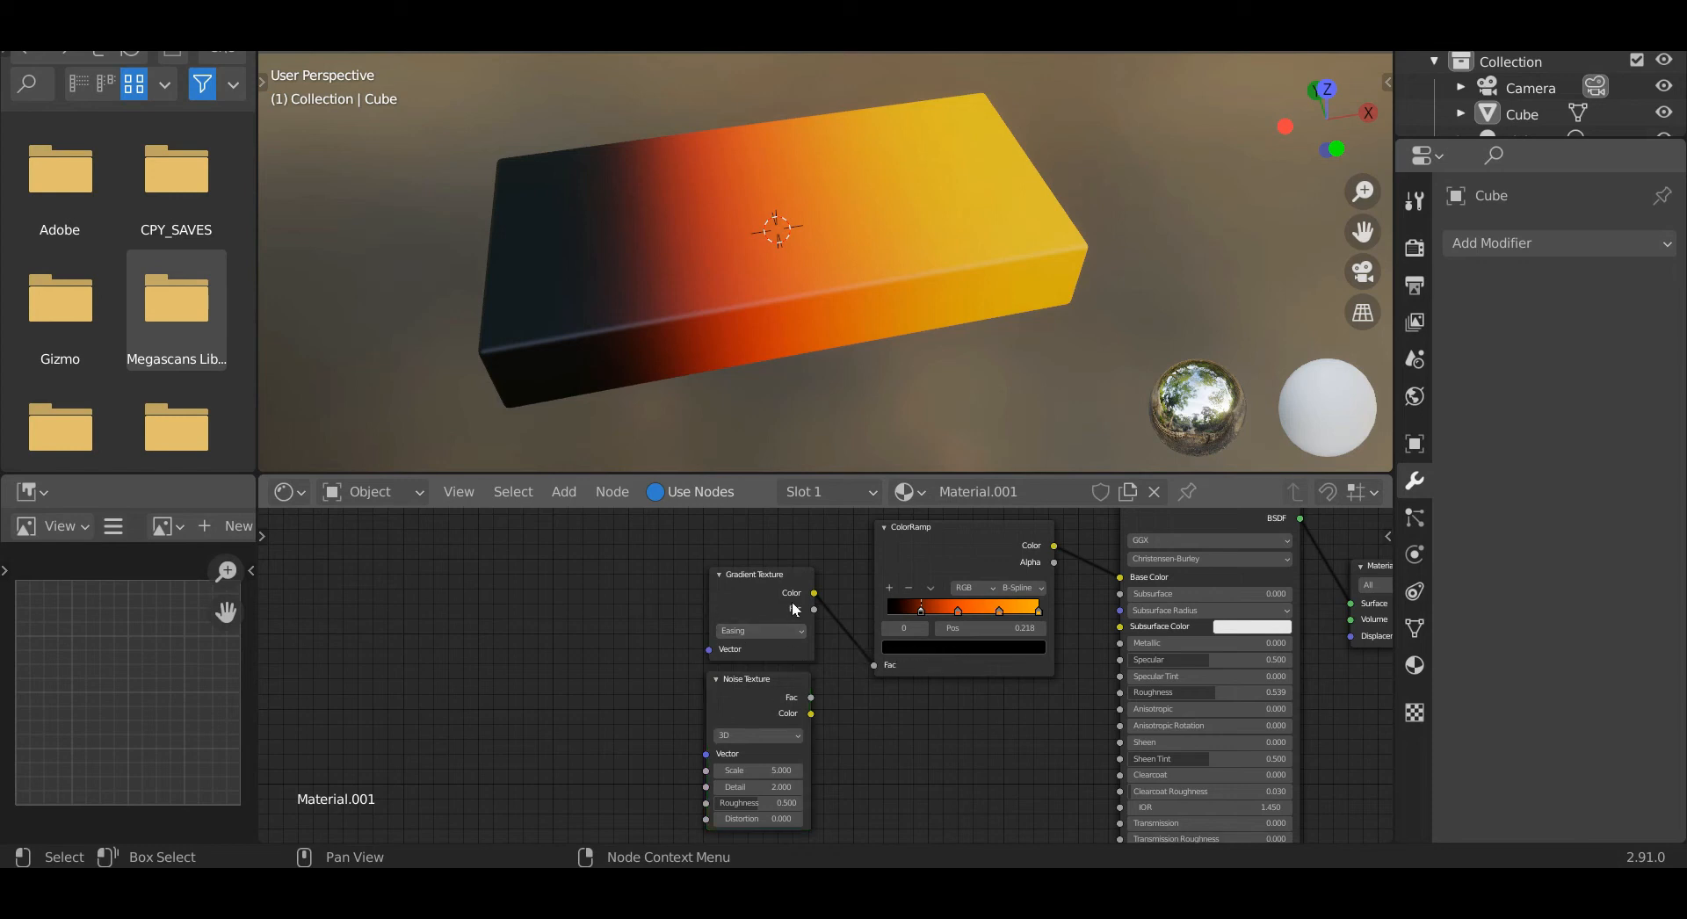
# Add a MixRGB node and insert it on the link between the Gradient Texture and the ColorRamp.
pyautogui.hotkey('shift', 'a')
pyautogui.click(473, 560)
pyautogui.write('m')
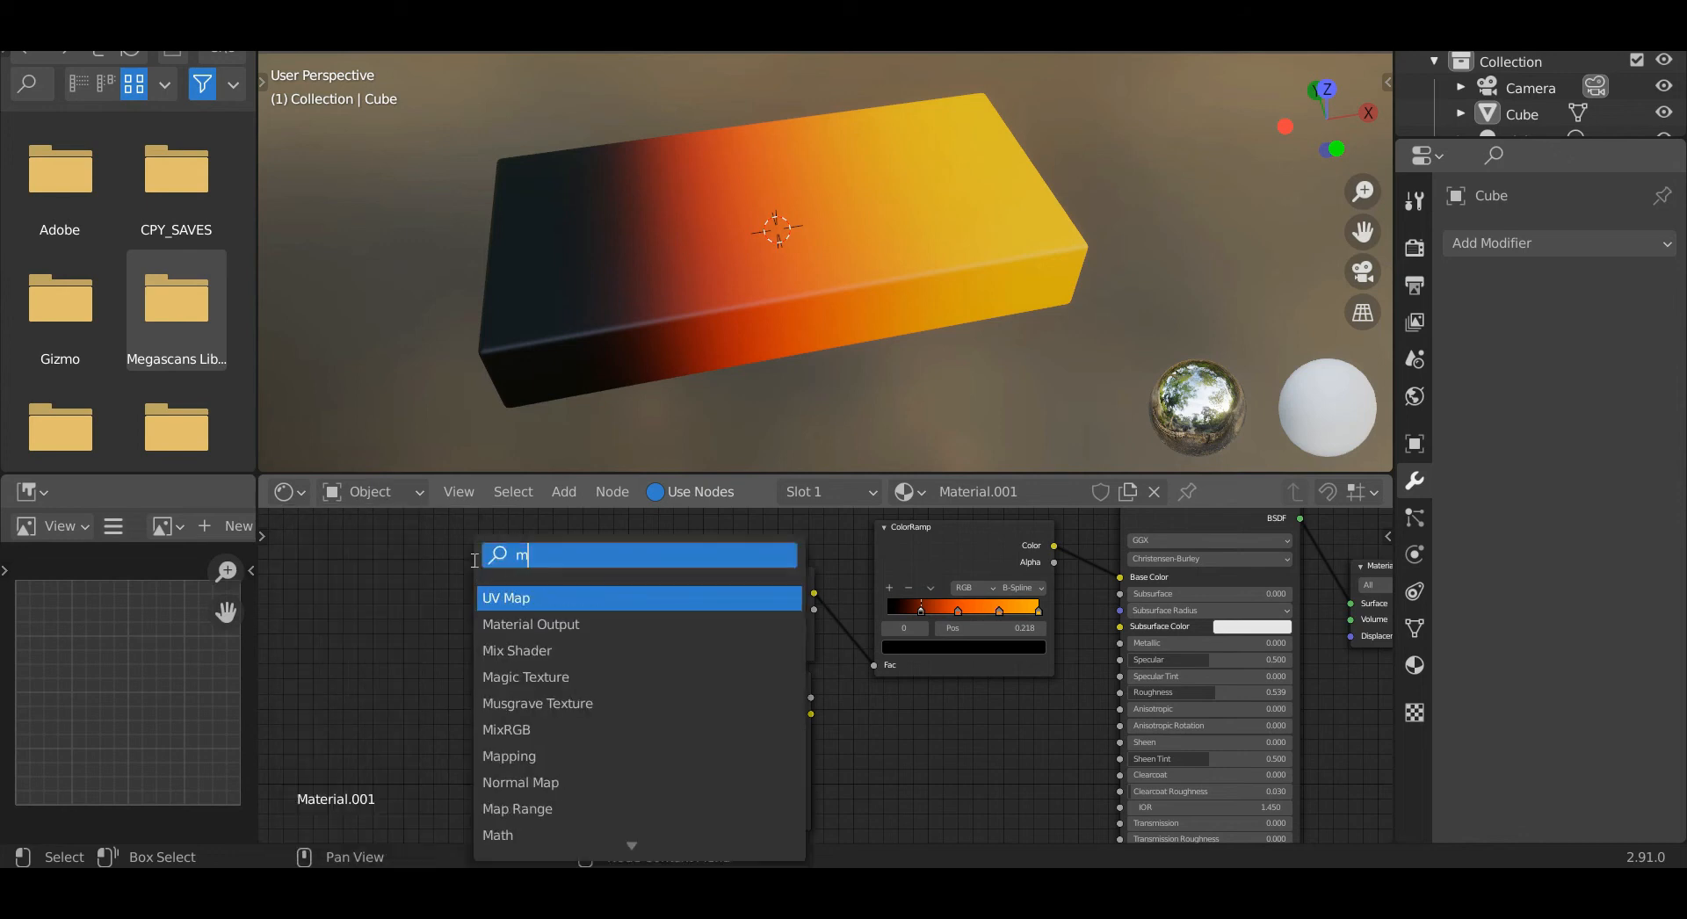
pyautogui.write('ix')
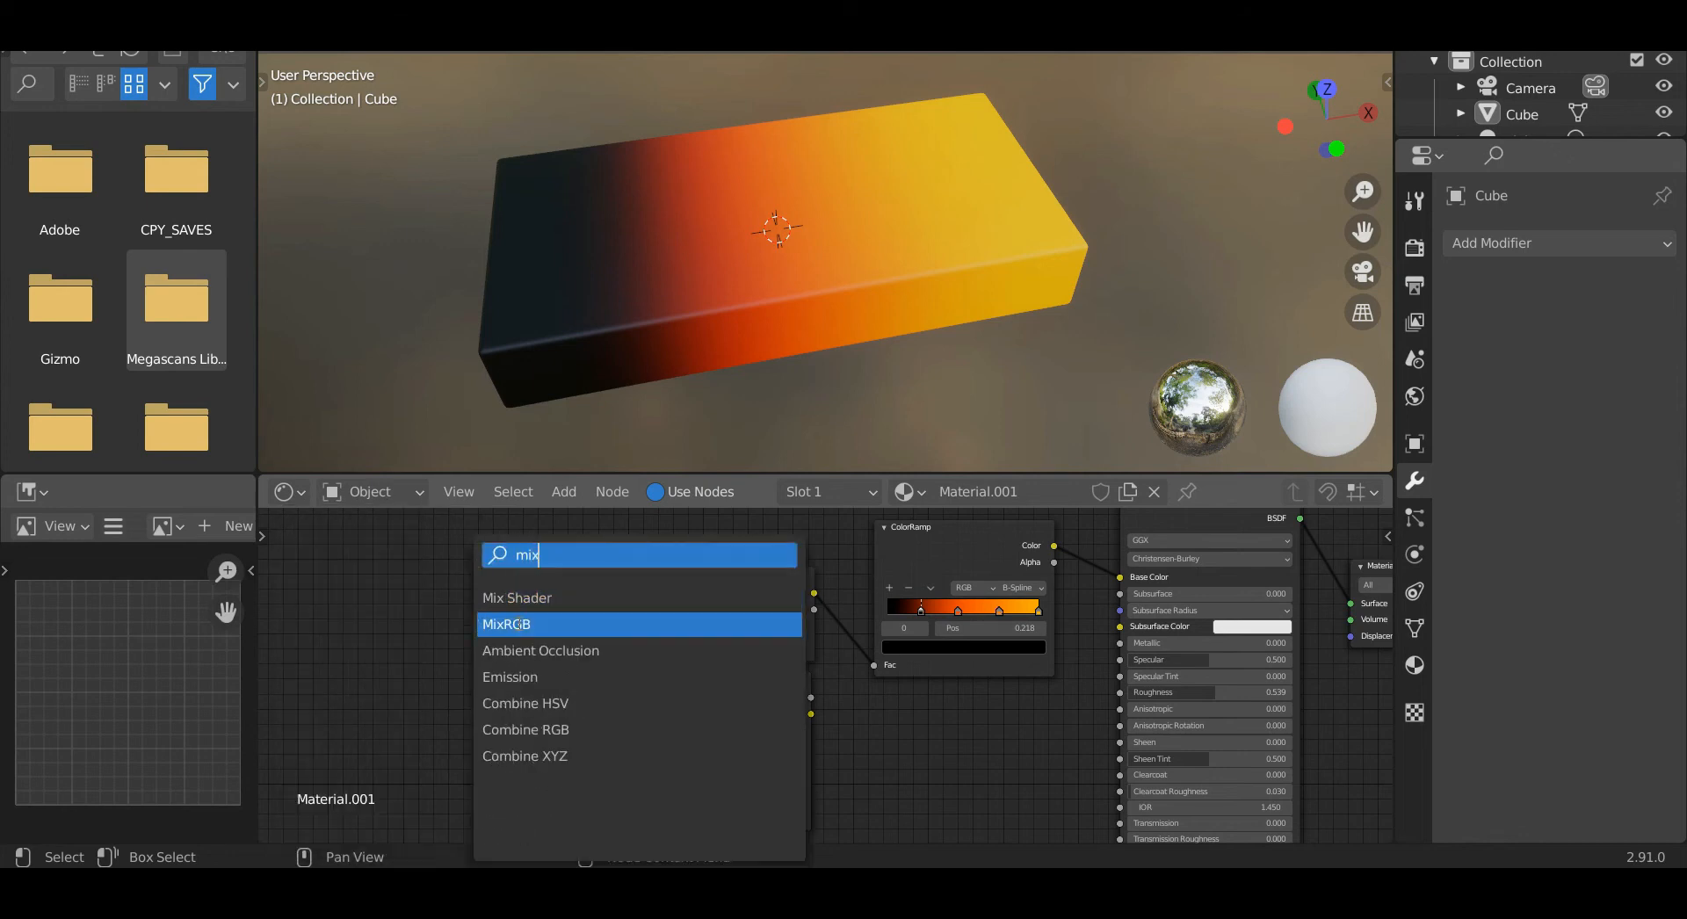
pyautogui.click(527, 624)
pyautogui.click(816, 650)
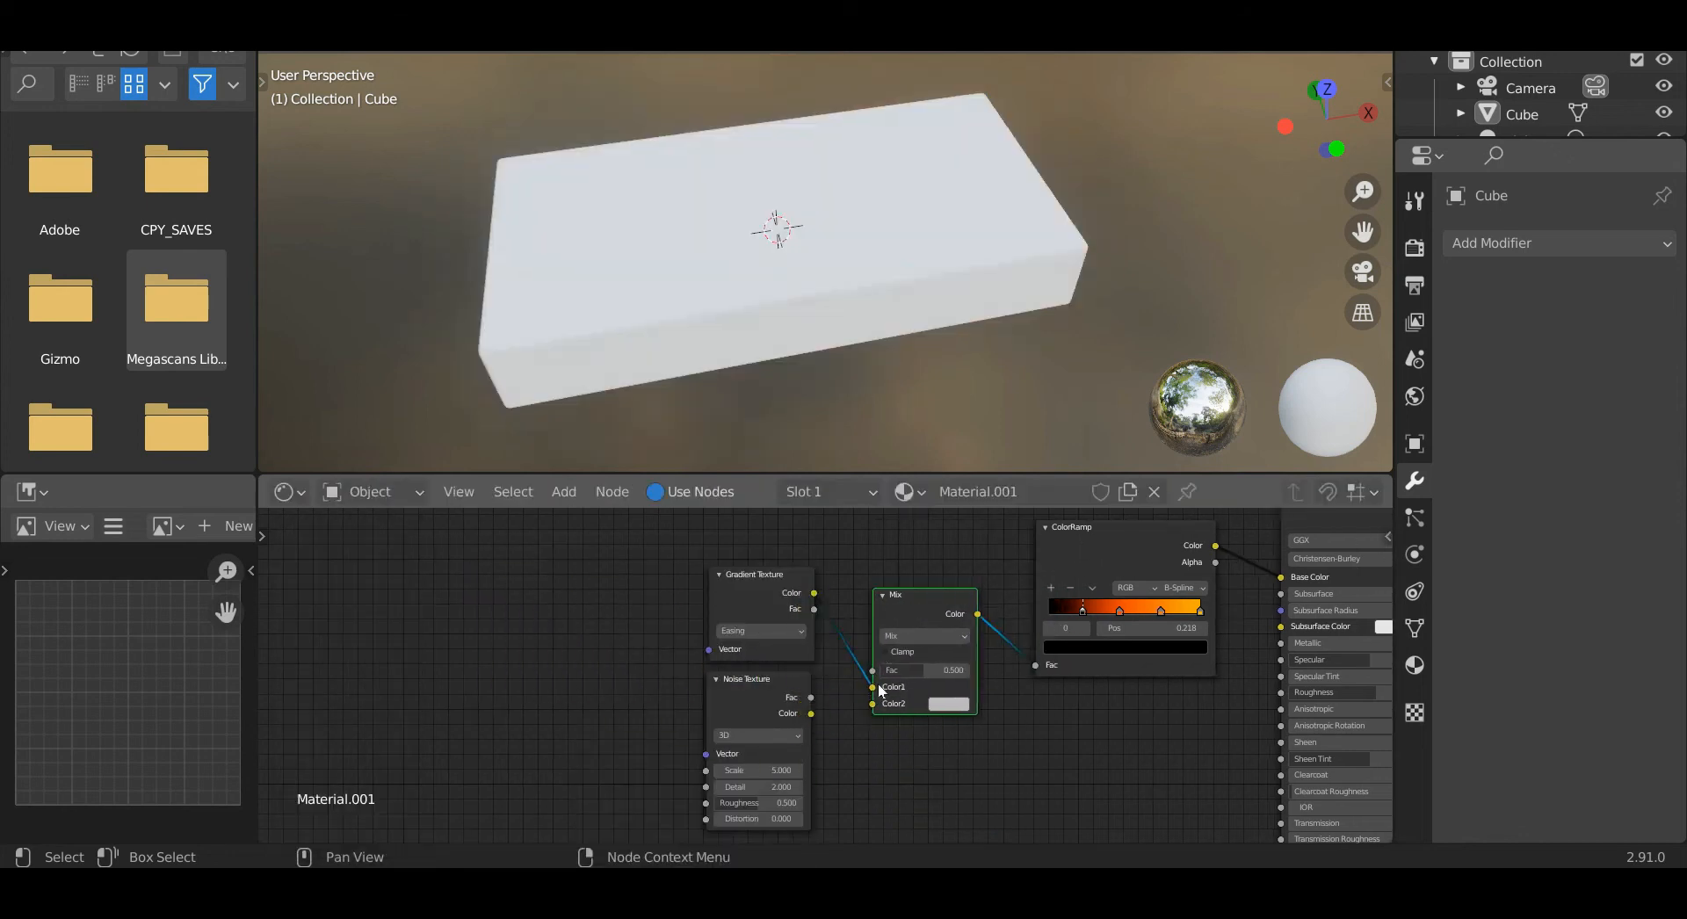
# Connect the Noise Texture's Color output to the Mix node's Color2 input and set the blend mode to Multiply.
pyautogui.scroll(2, 972, 740)
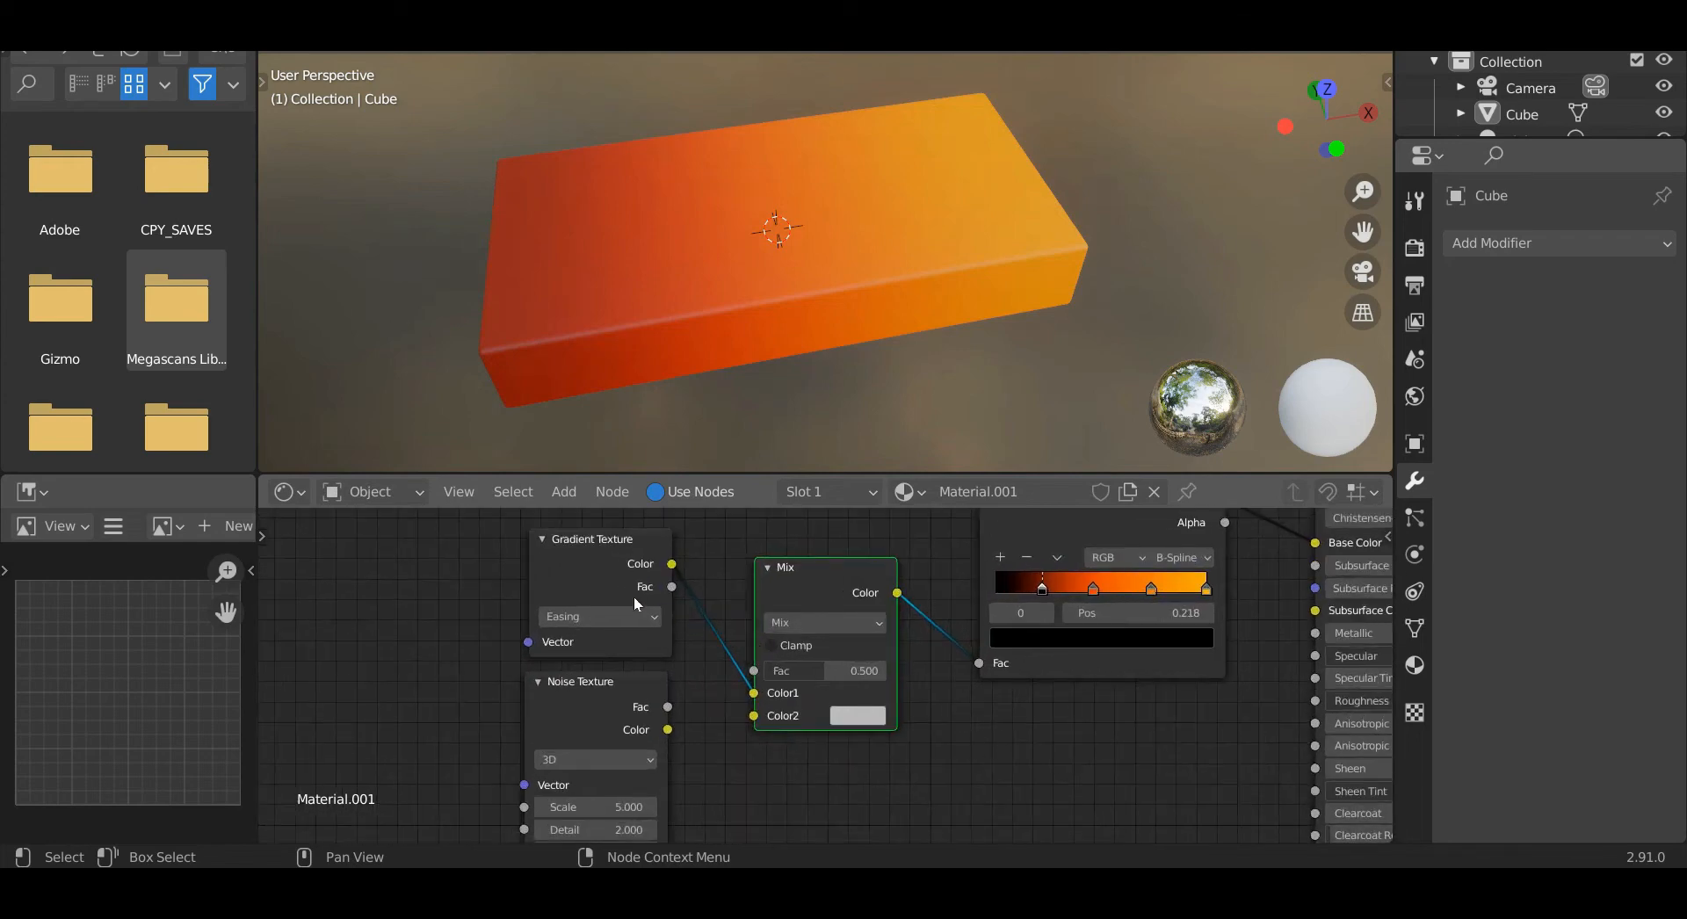
pyautogui.click(463, 594)
pyautogui.moveTo(480, 613); pyautogui.dragTo(483, 602, button='middle')
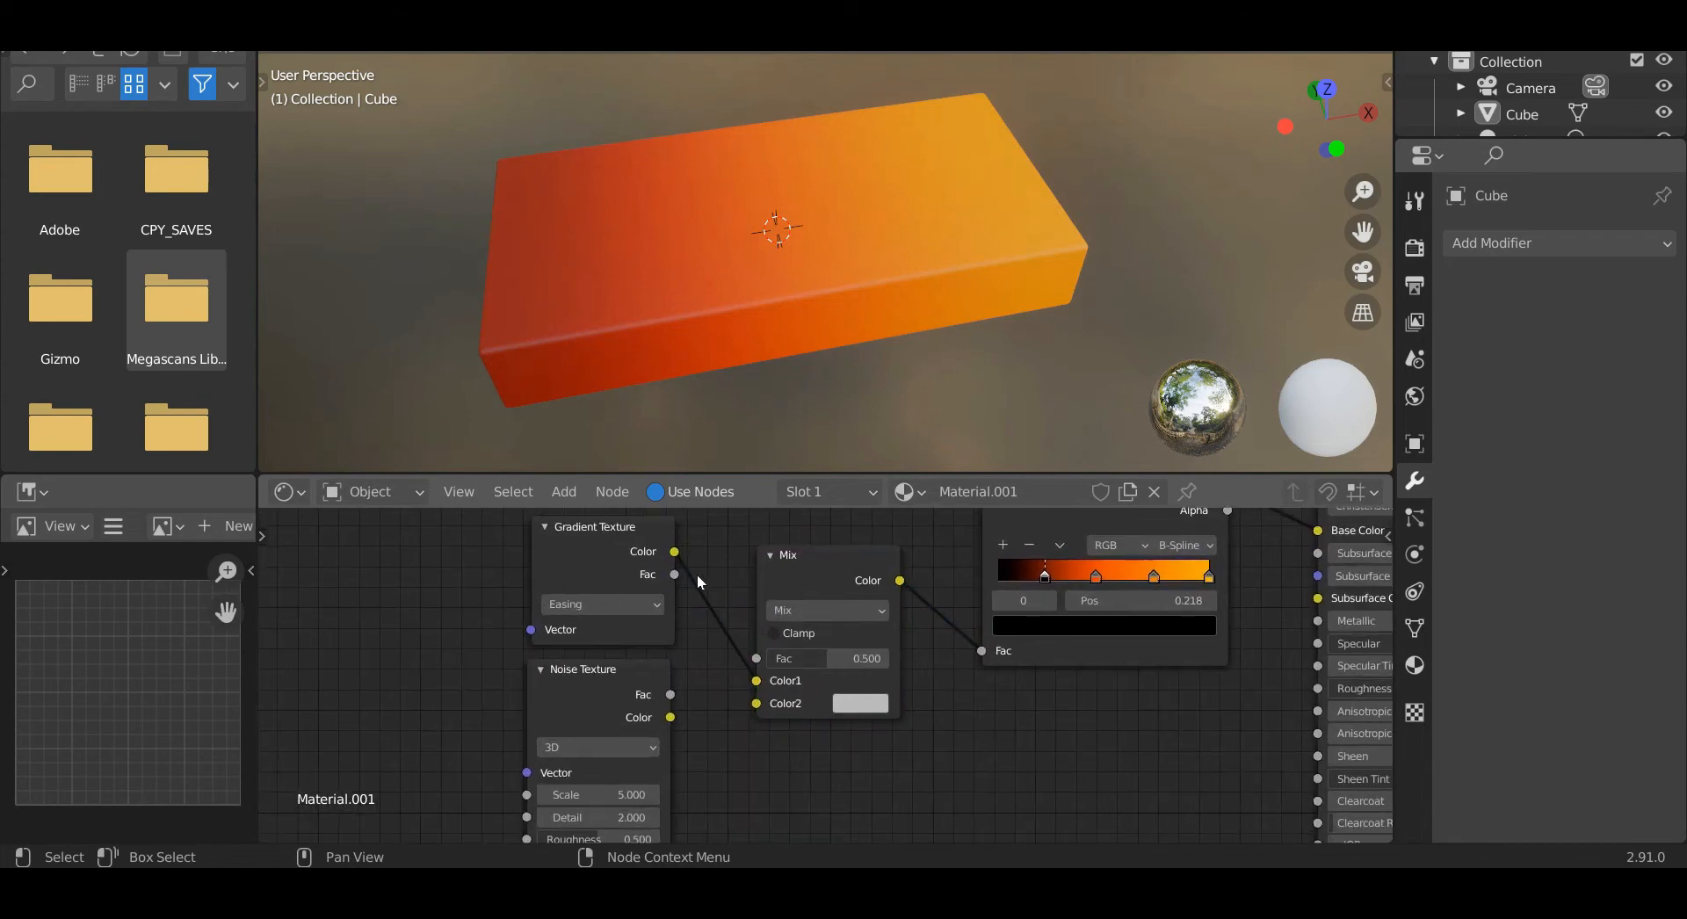
pyautogui.click(576, 693)
pyautogui.moveTo(672, 718); pyautogui.dragTo(764, 702)
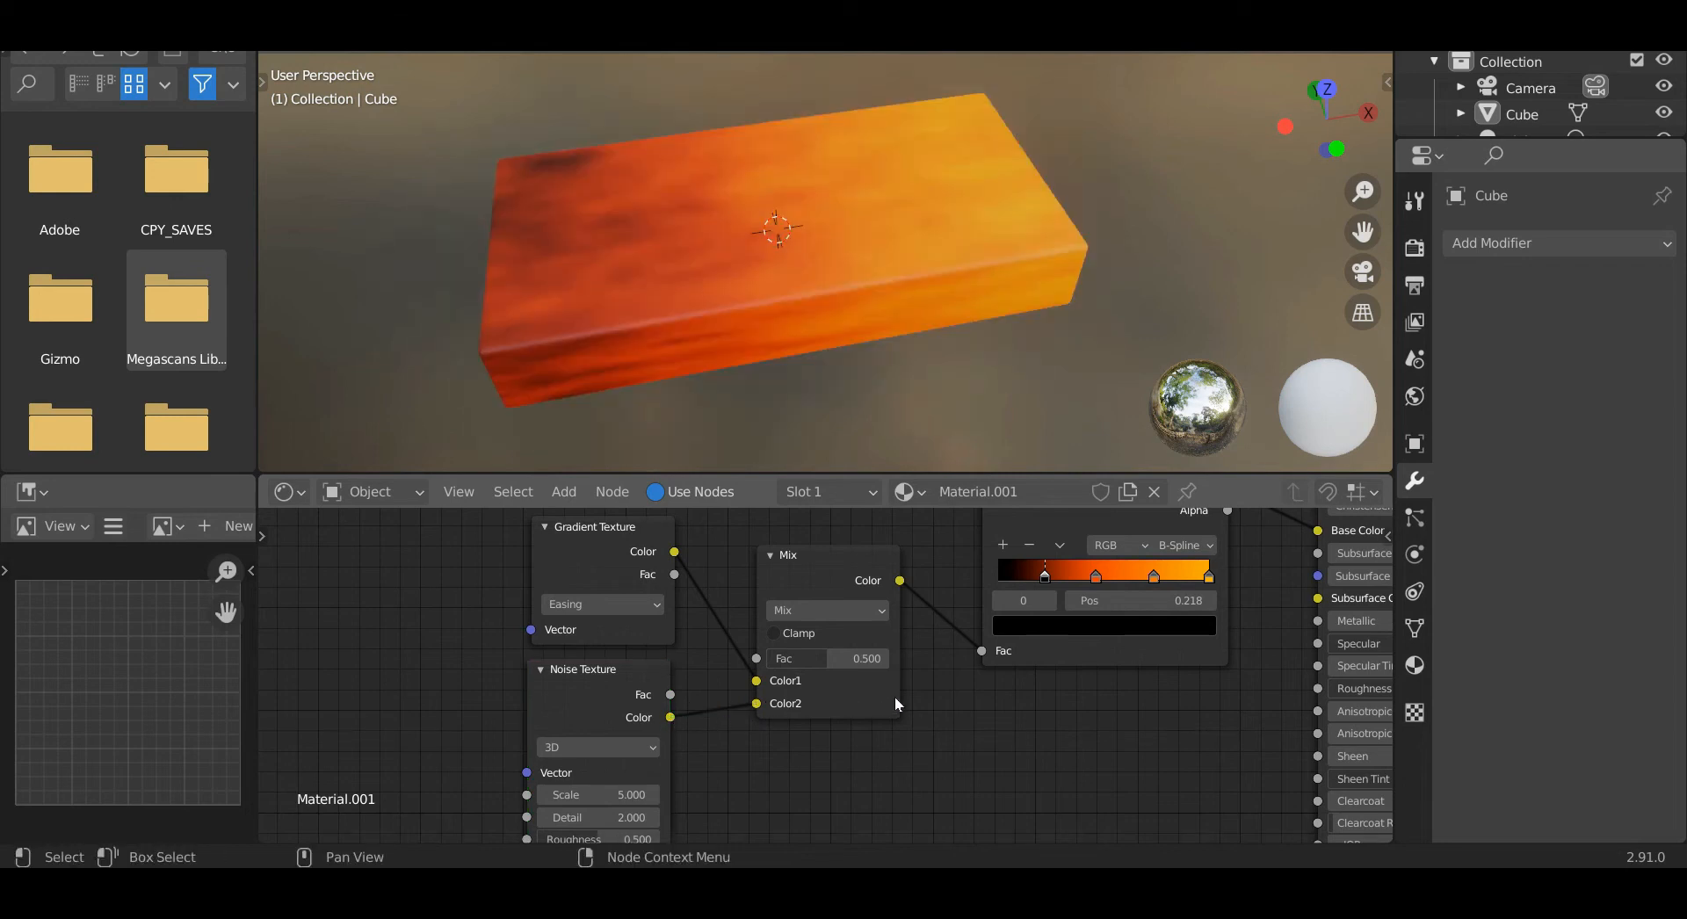
pyautogui.click(826, 610)
pyautogui.click(829, 544)
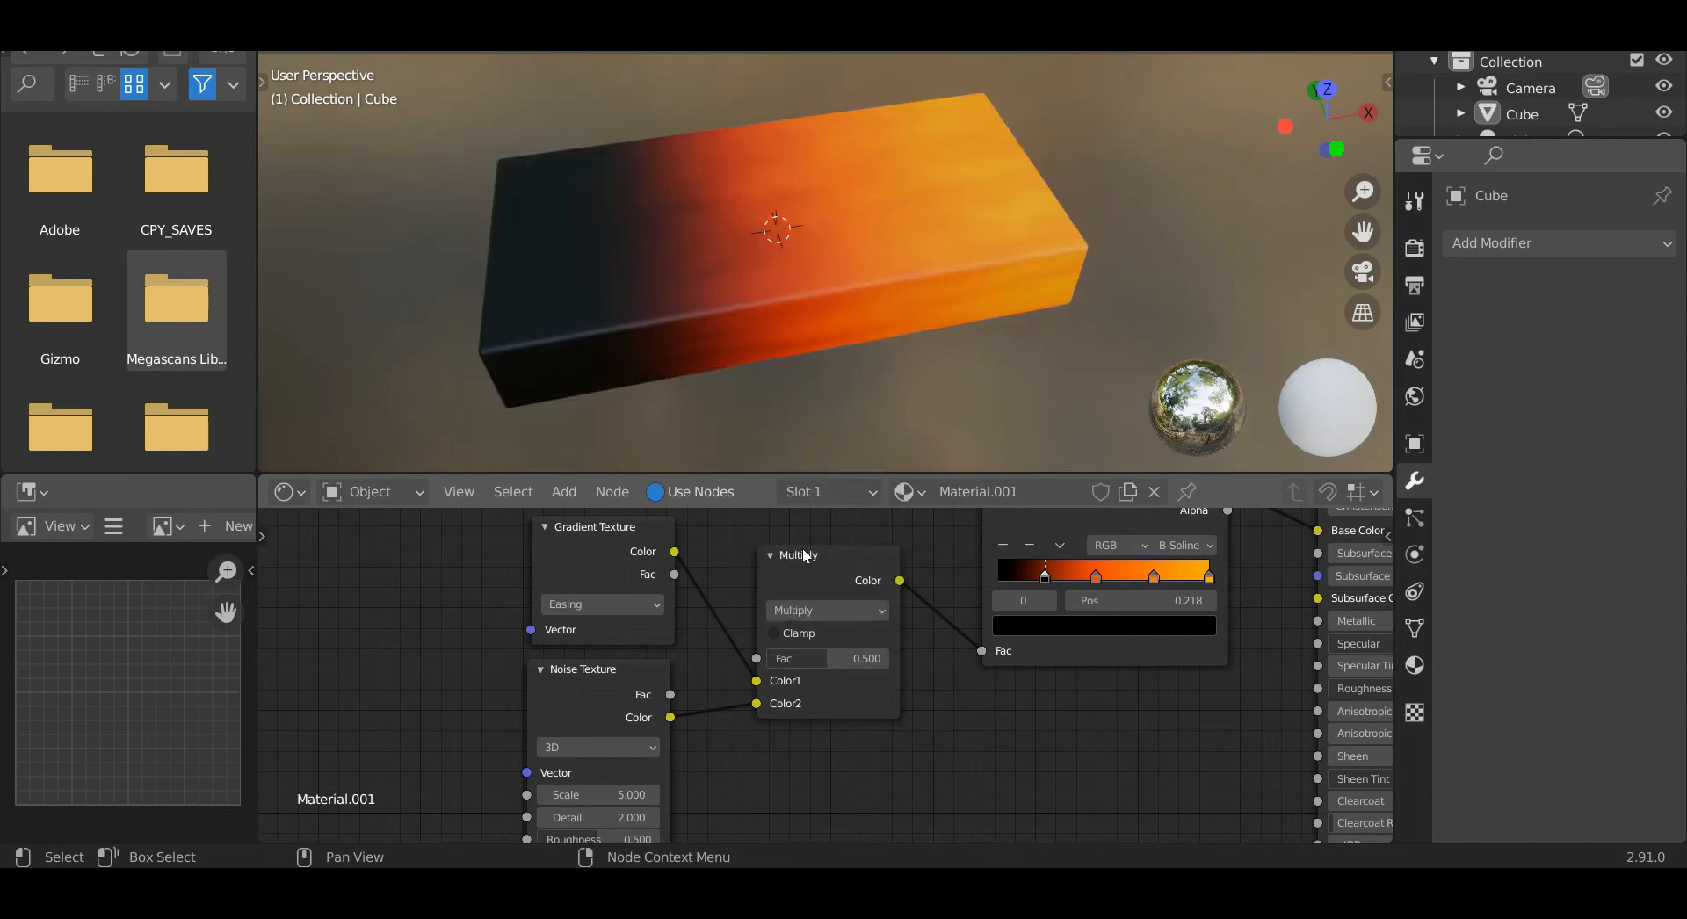
# Add a second ColorRamp node and insert it on the link between the Noise Texture and the Multiply node.
pyautogui.click(614, 683)
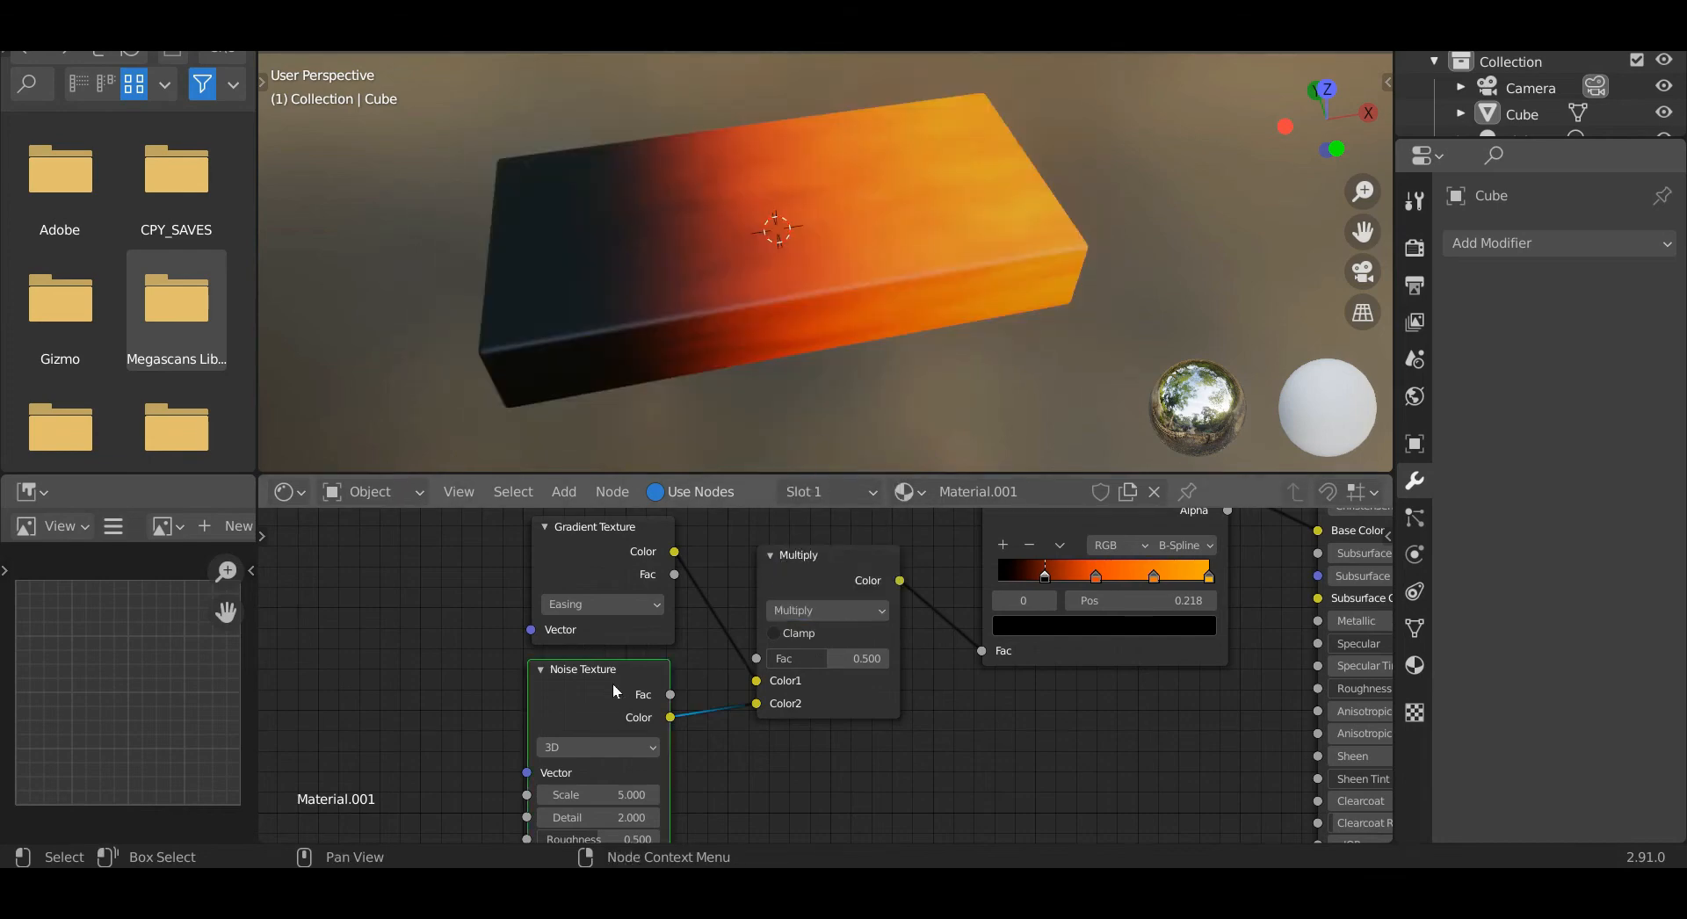
pyautogui.click(593, 566)
pyautogui.keyDown('shift'); pyautogui.click(599, 559); pyautogui.keyUp('shift')
pyautogui.scroll(-4, 460, 658)
pyautogui.moveTo(462, 651); pyautogui.dragTo(603, 678, button='middle')
pyautogui.hotkey('shift', 'a')
pyautogui.click(474, 573)
pyautogui.write('c')
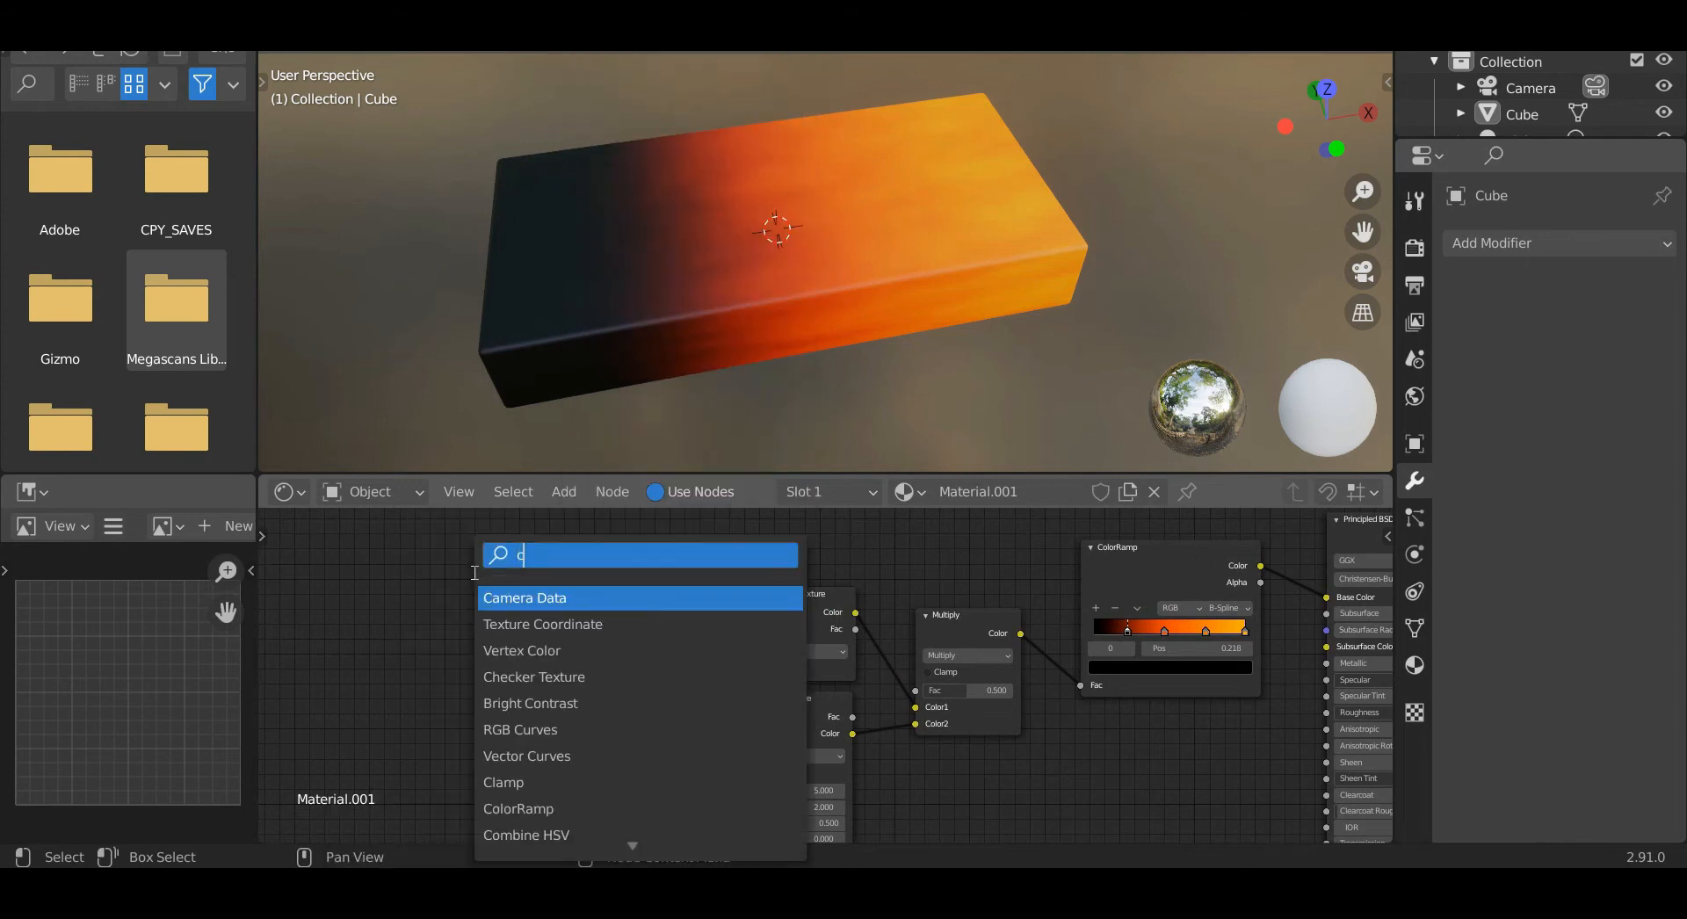
pyautogui.write('ol')
pyautogui.click(526, 625)
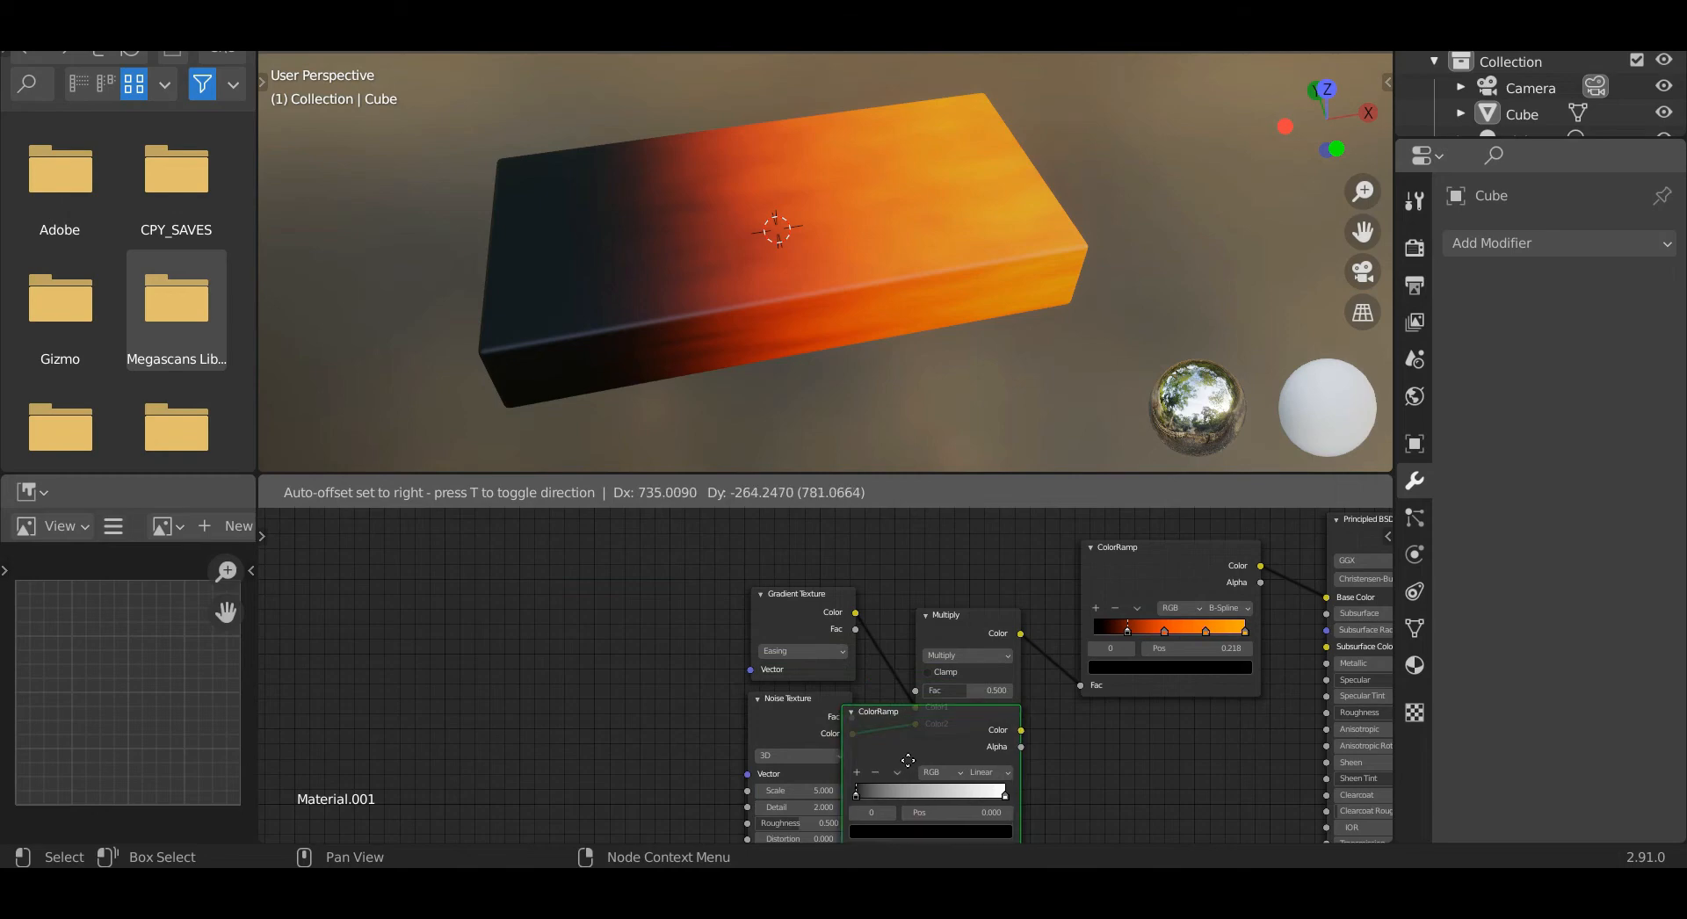
pyautogui.click(915, 752)
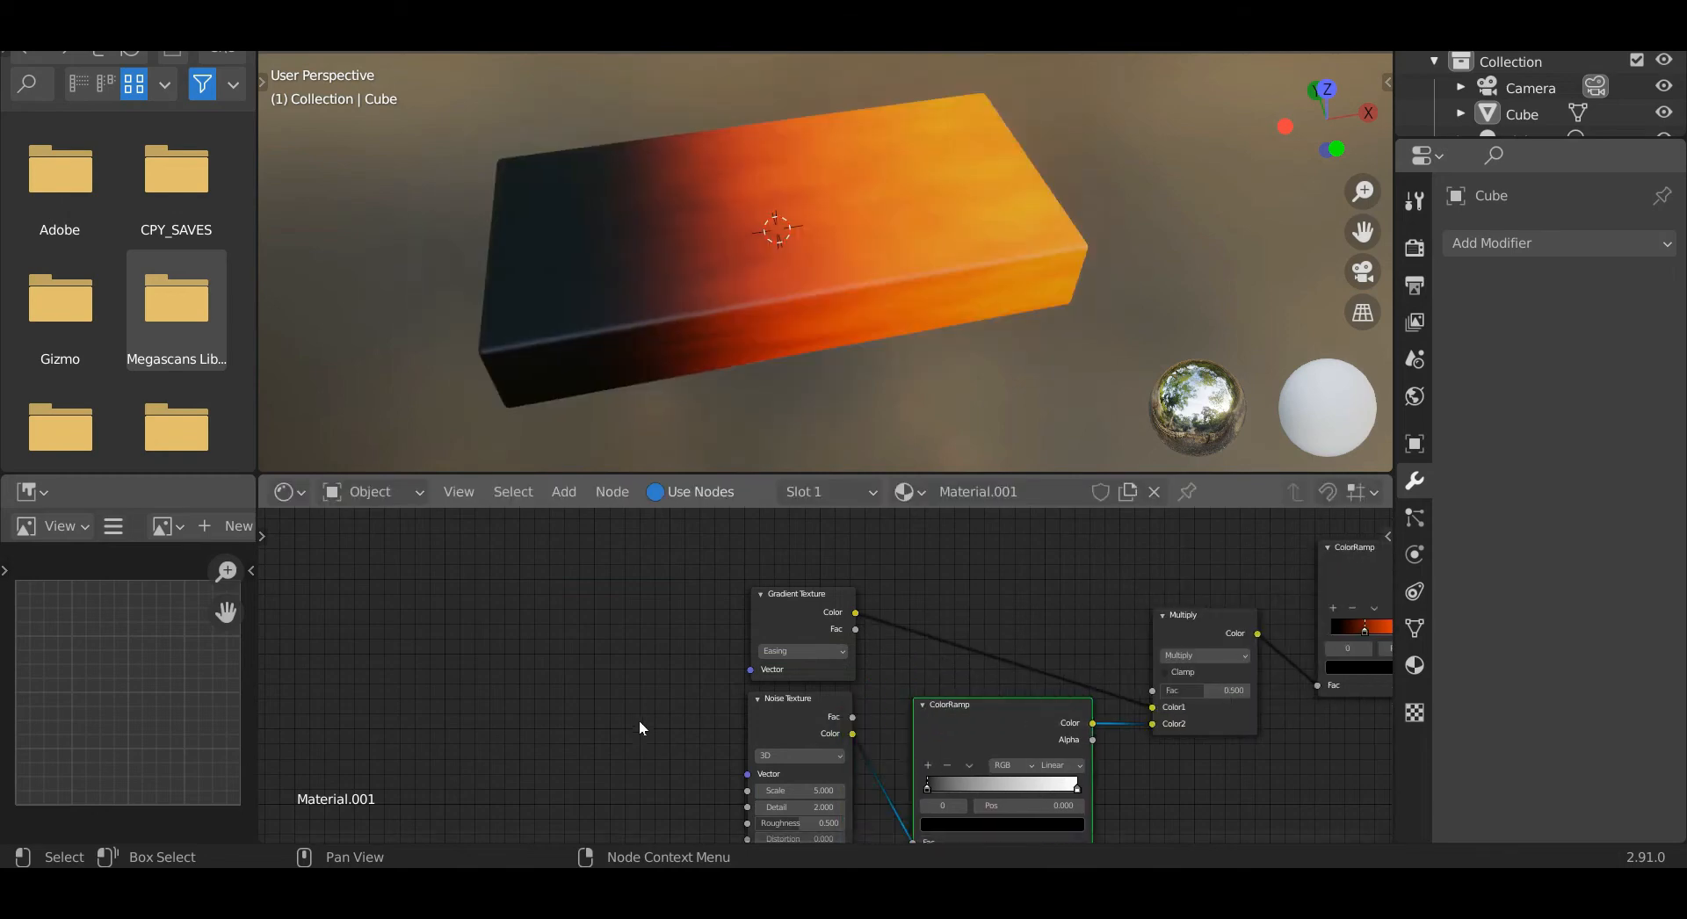
# Adjust the noise ColorRamp by moving the black stop inward and the white stop to 0.591, with B-Spline interpolation.
pyautogui.moveTo(640, 726); pyautogui.dragTo(527, 603, button='middle')
pyautogui.scroll(2, 1103, 710)
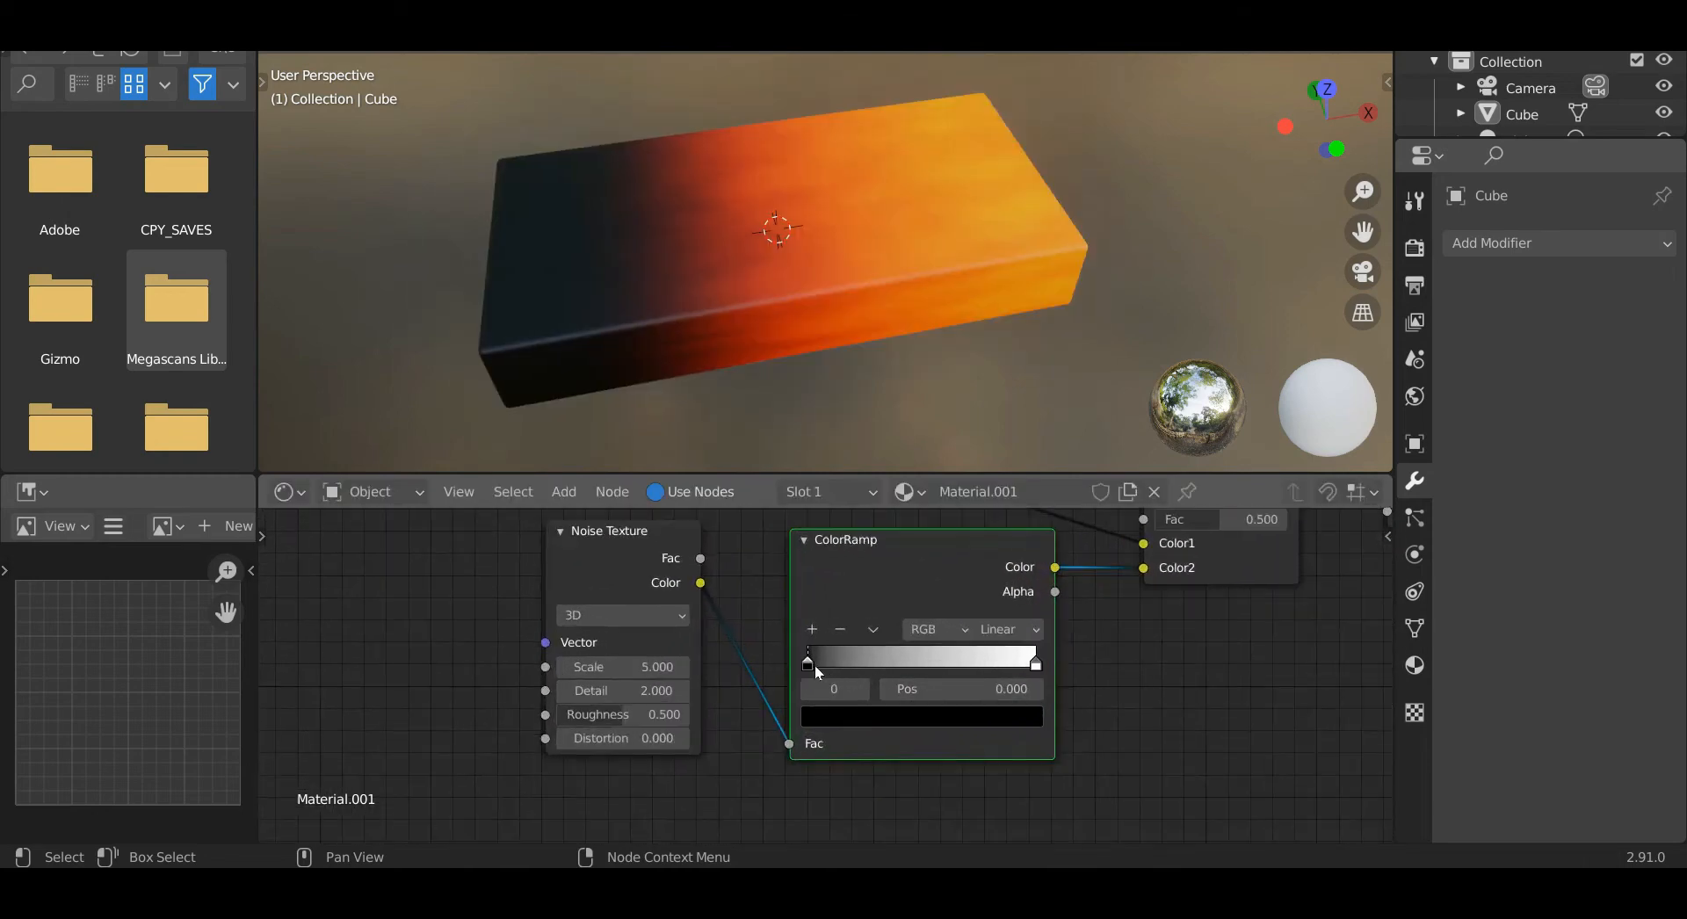
pyautogui.moveTo(809, 670); pyautogui.dragTo(894, 674)
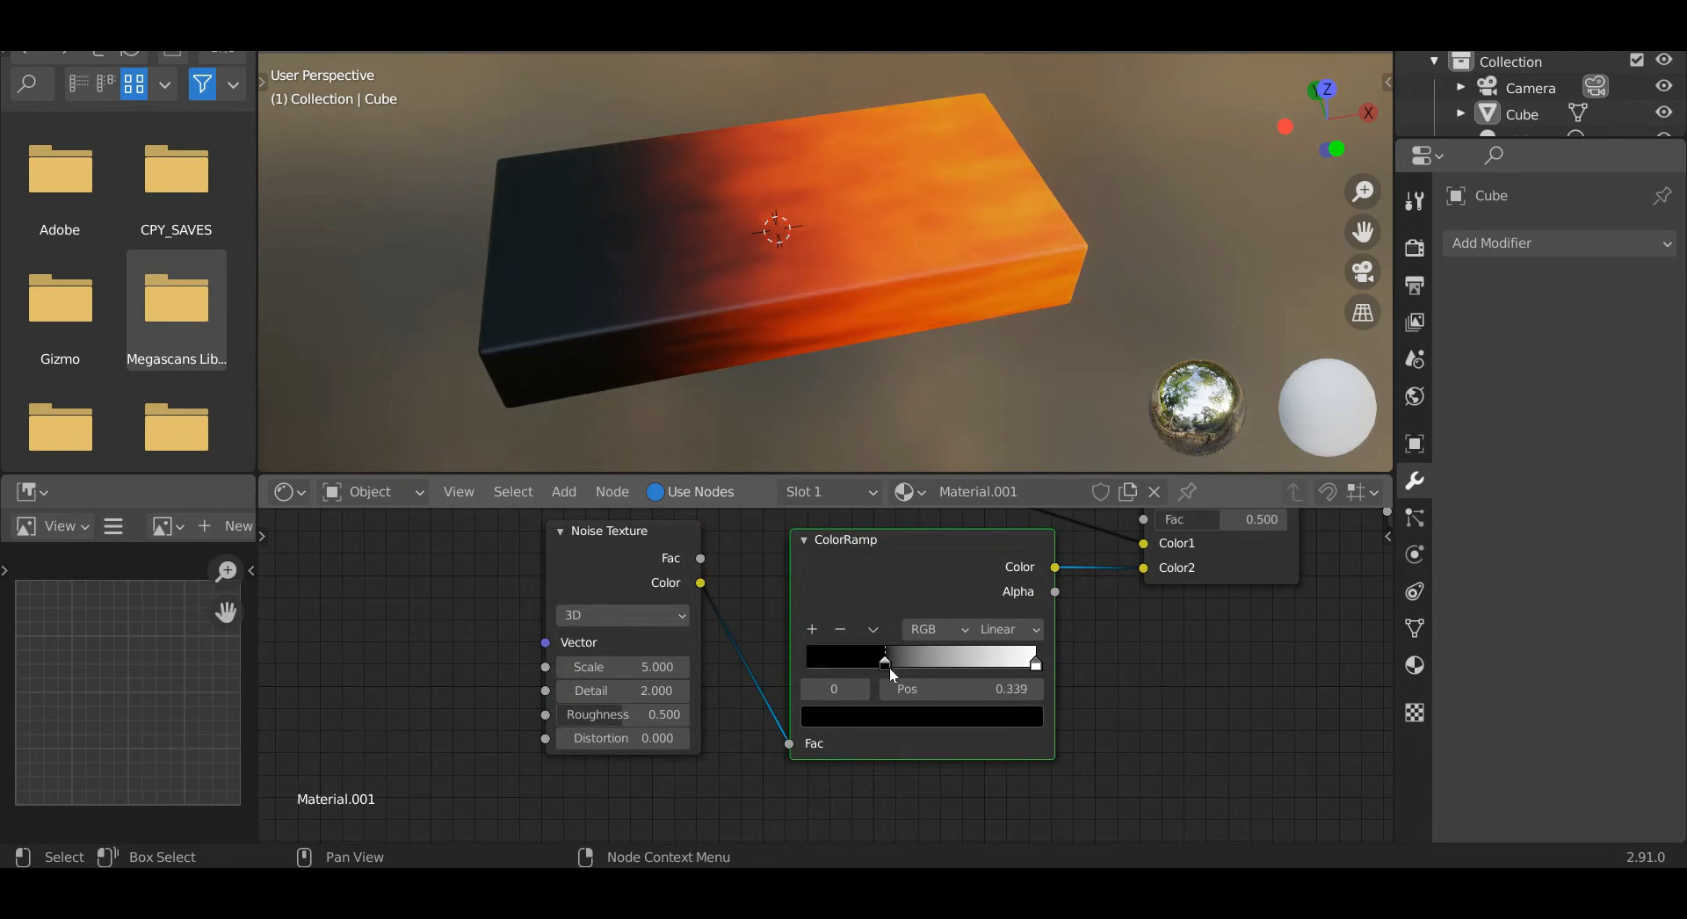
pyautogui.moveTo(1036, 672); pyautogui.dragTo(948, 673)
pyautogui.click(884, 663)
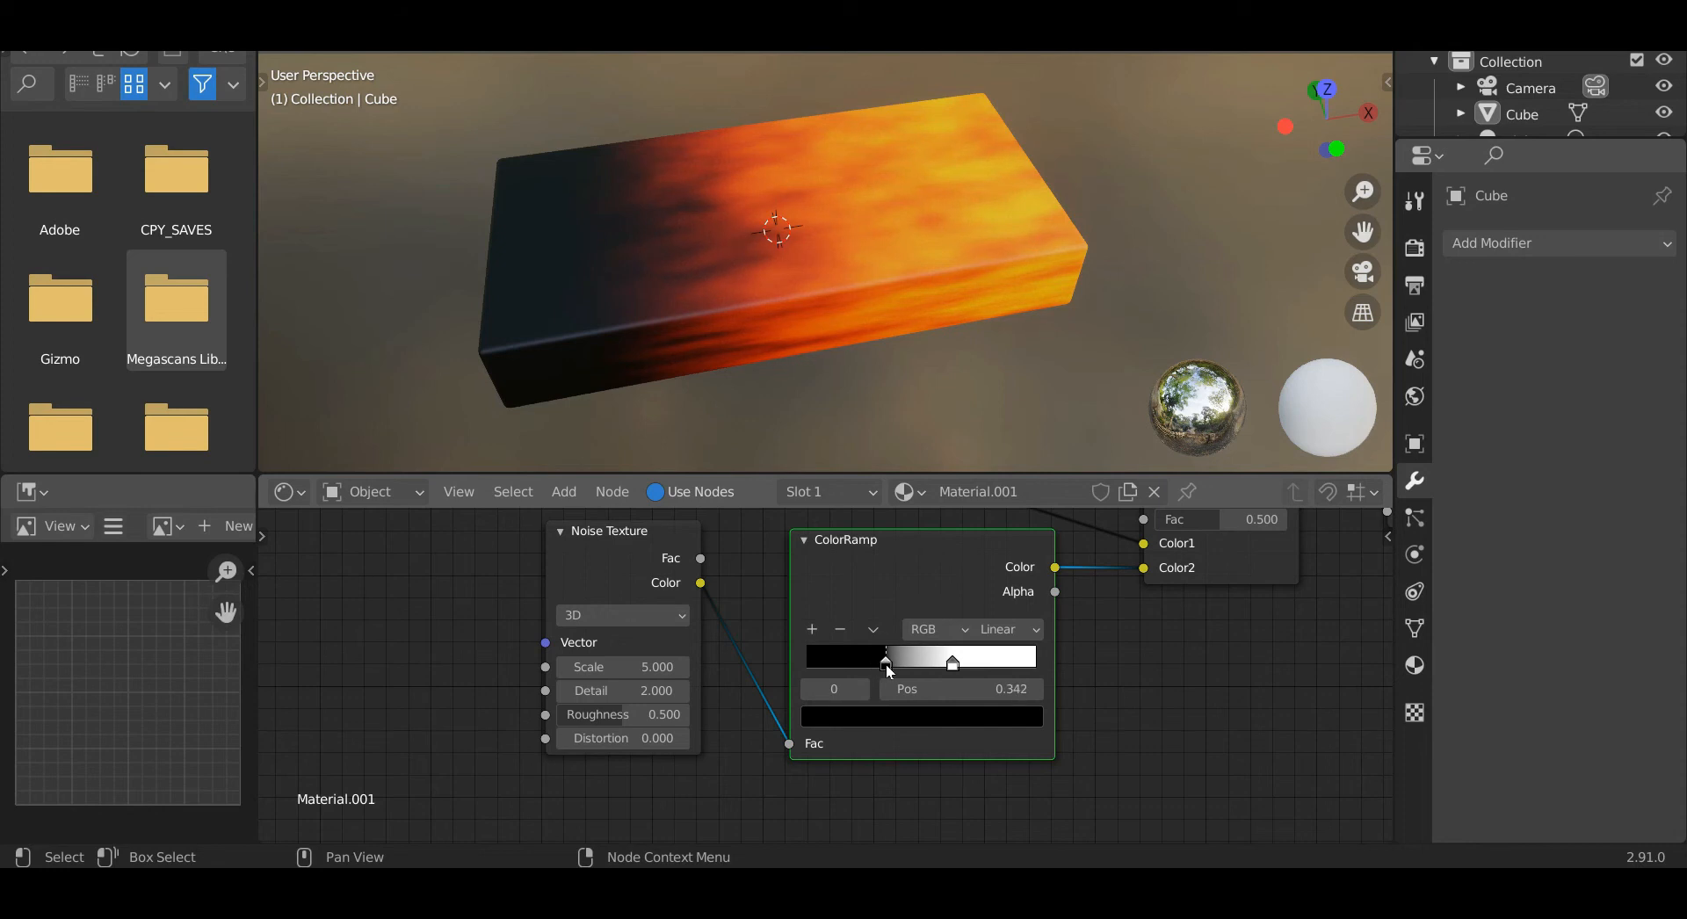
pyautogui.moveTo(886, 665); pyautogui.dragTo(942, 671)
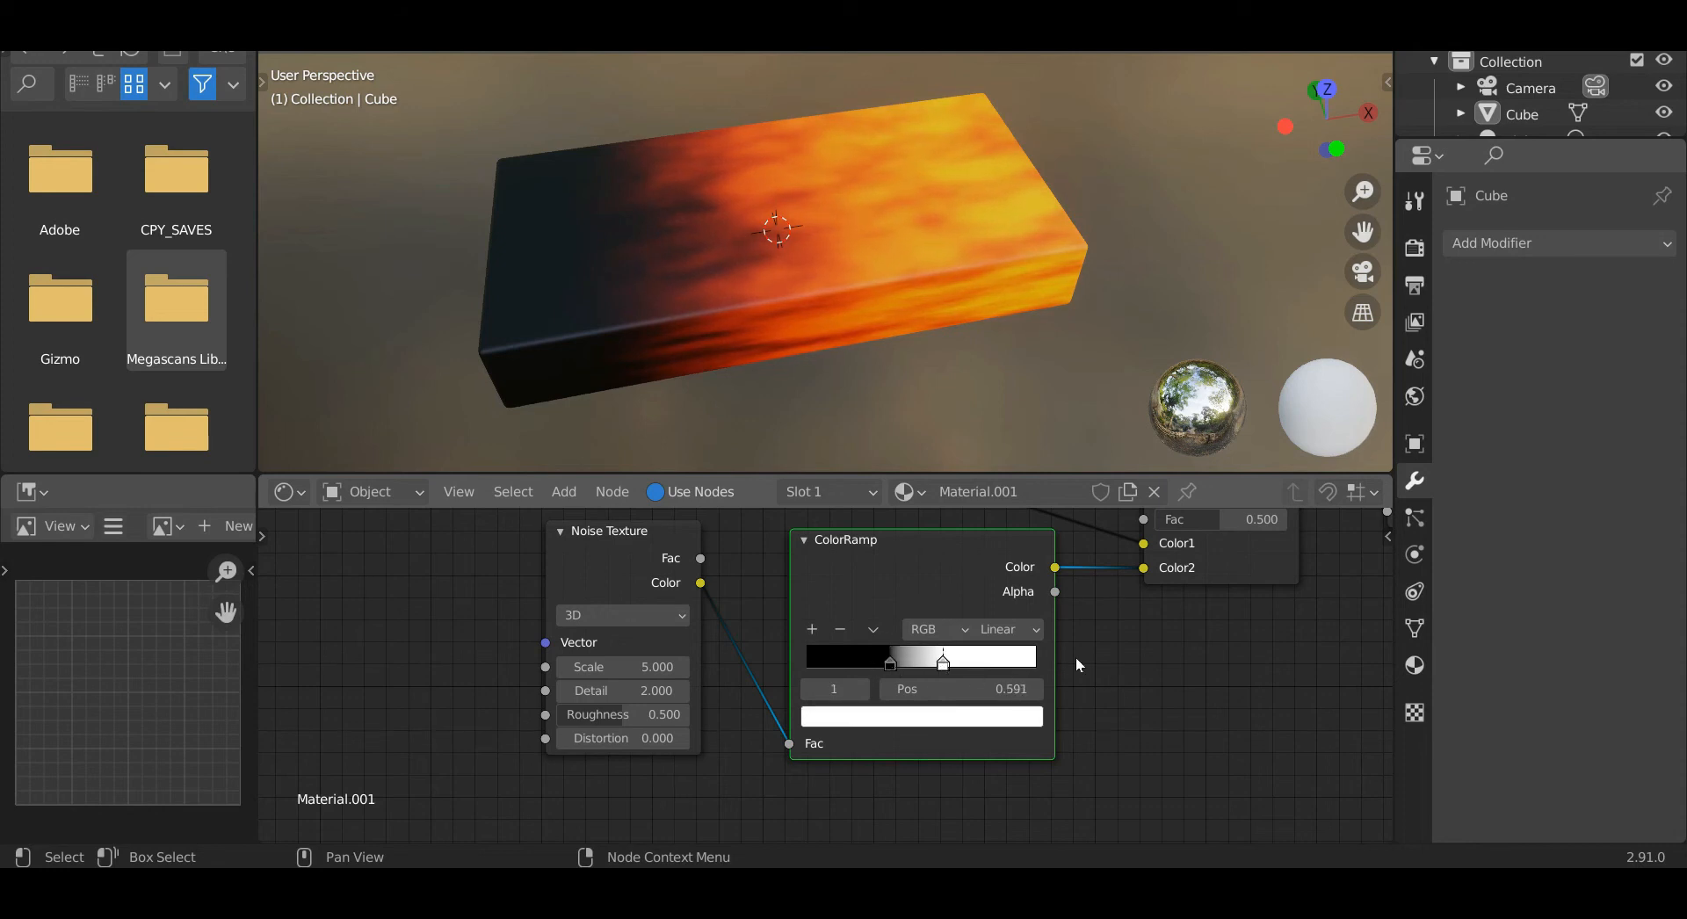
pyautogui.click(1008, 629)
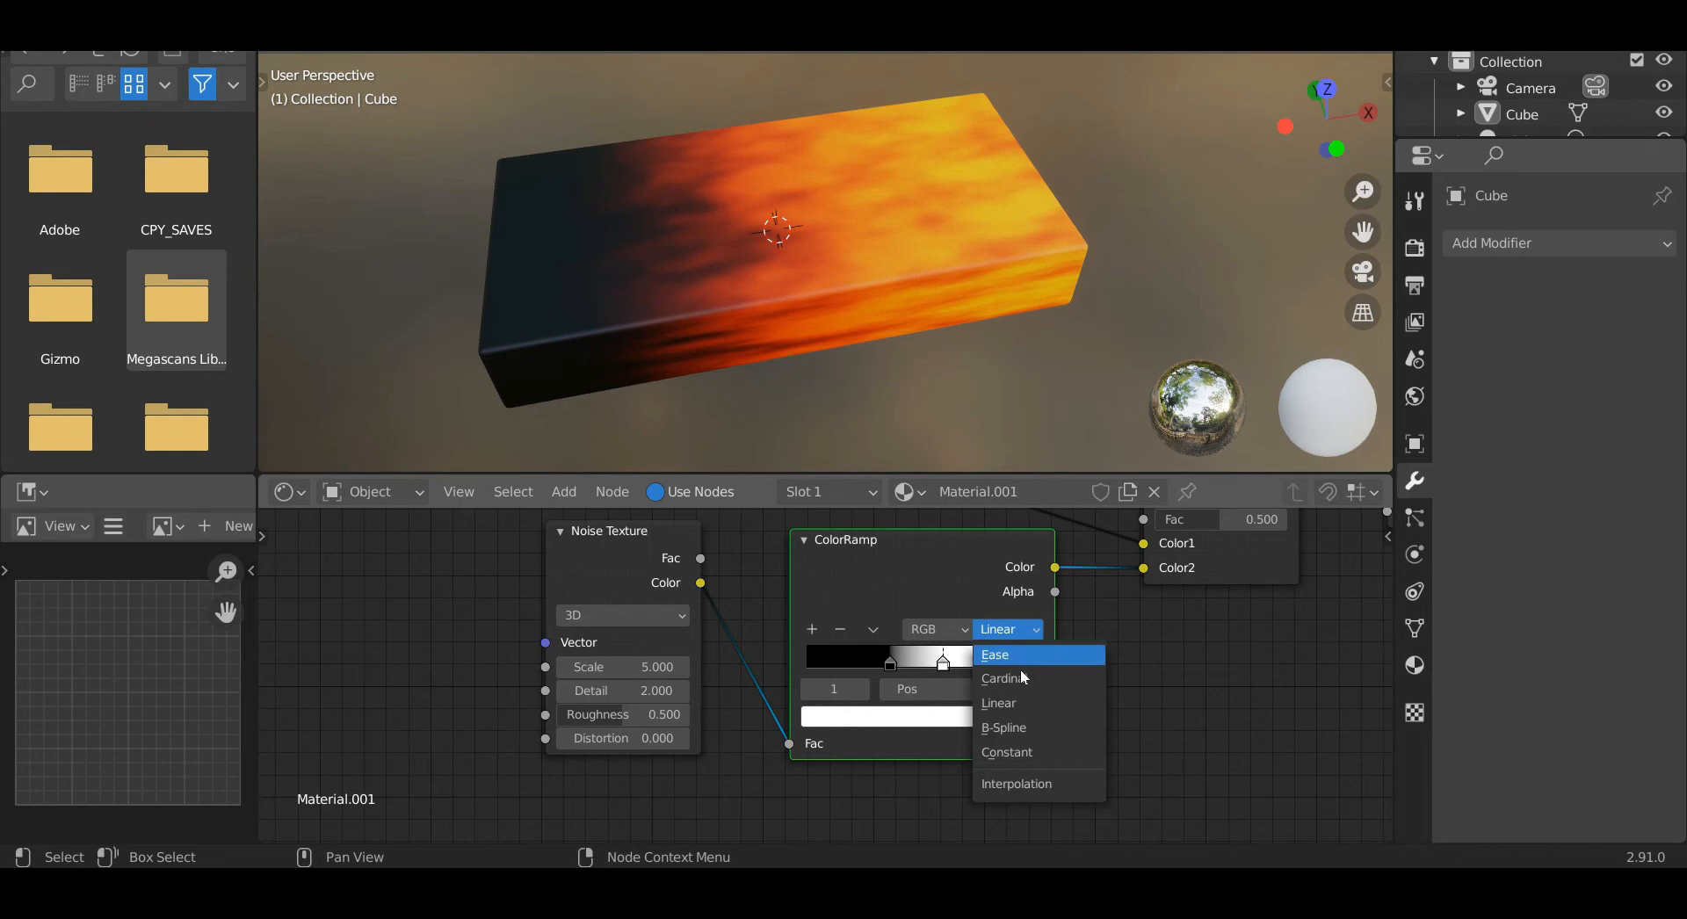
pyautogui.click(1020, 727)
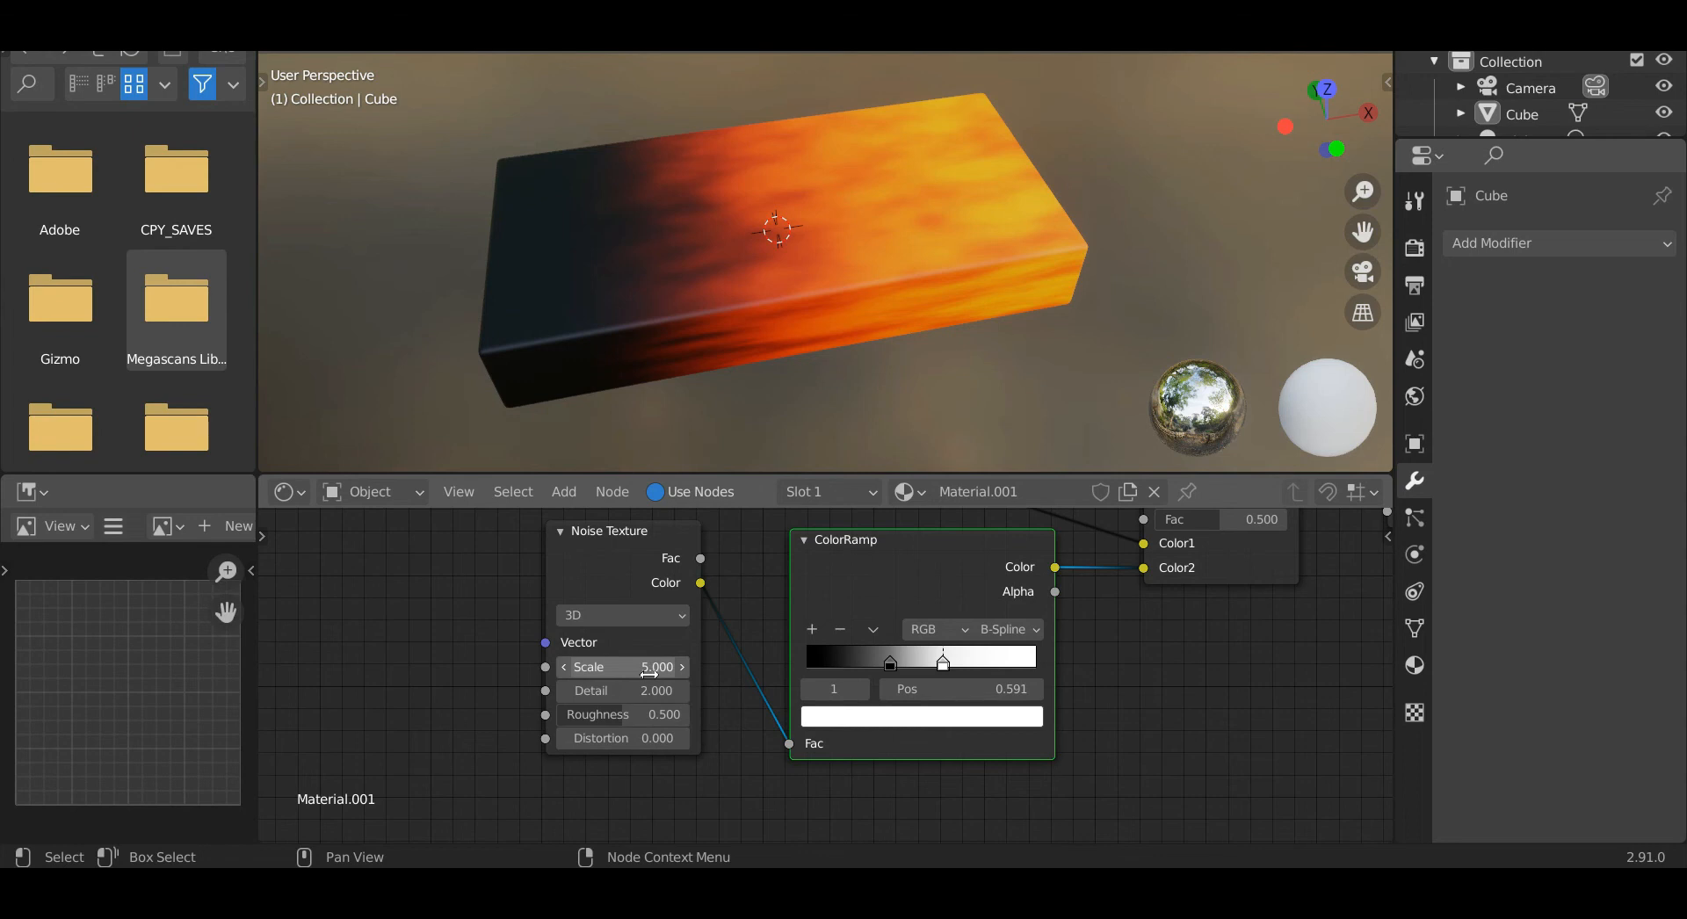
# Try a higher Noise Texture Scale of 23.5, then set the Scale to 6.
pyautogui.moveTo(648, 673); pyautogui.dragTo(881, 673)
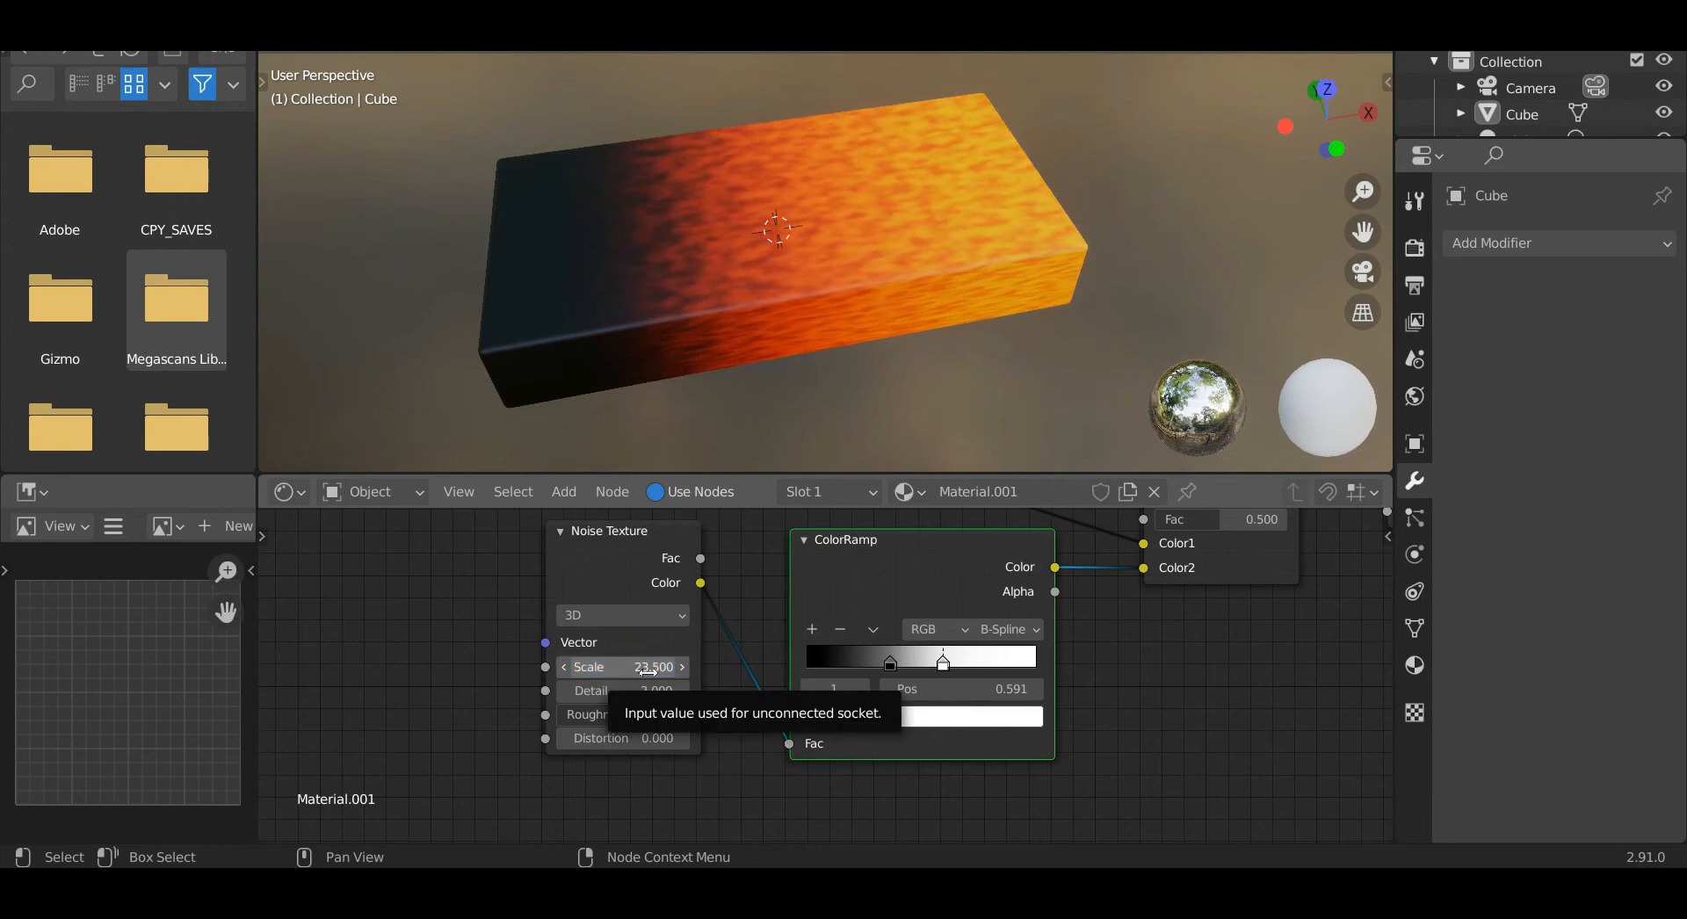
pyautogui.moveTo(648, 672)
pyautogui.mouseDown()
pyautogui.moveTo(455, 672)
pyautogui.moveTo(657, 669)
pyautogui.mouseUp()
pyautogui.write('6')
pyautogui.press('Return')
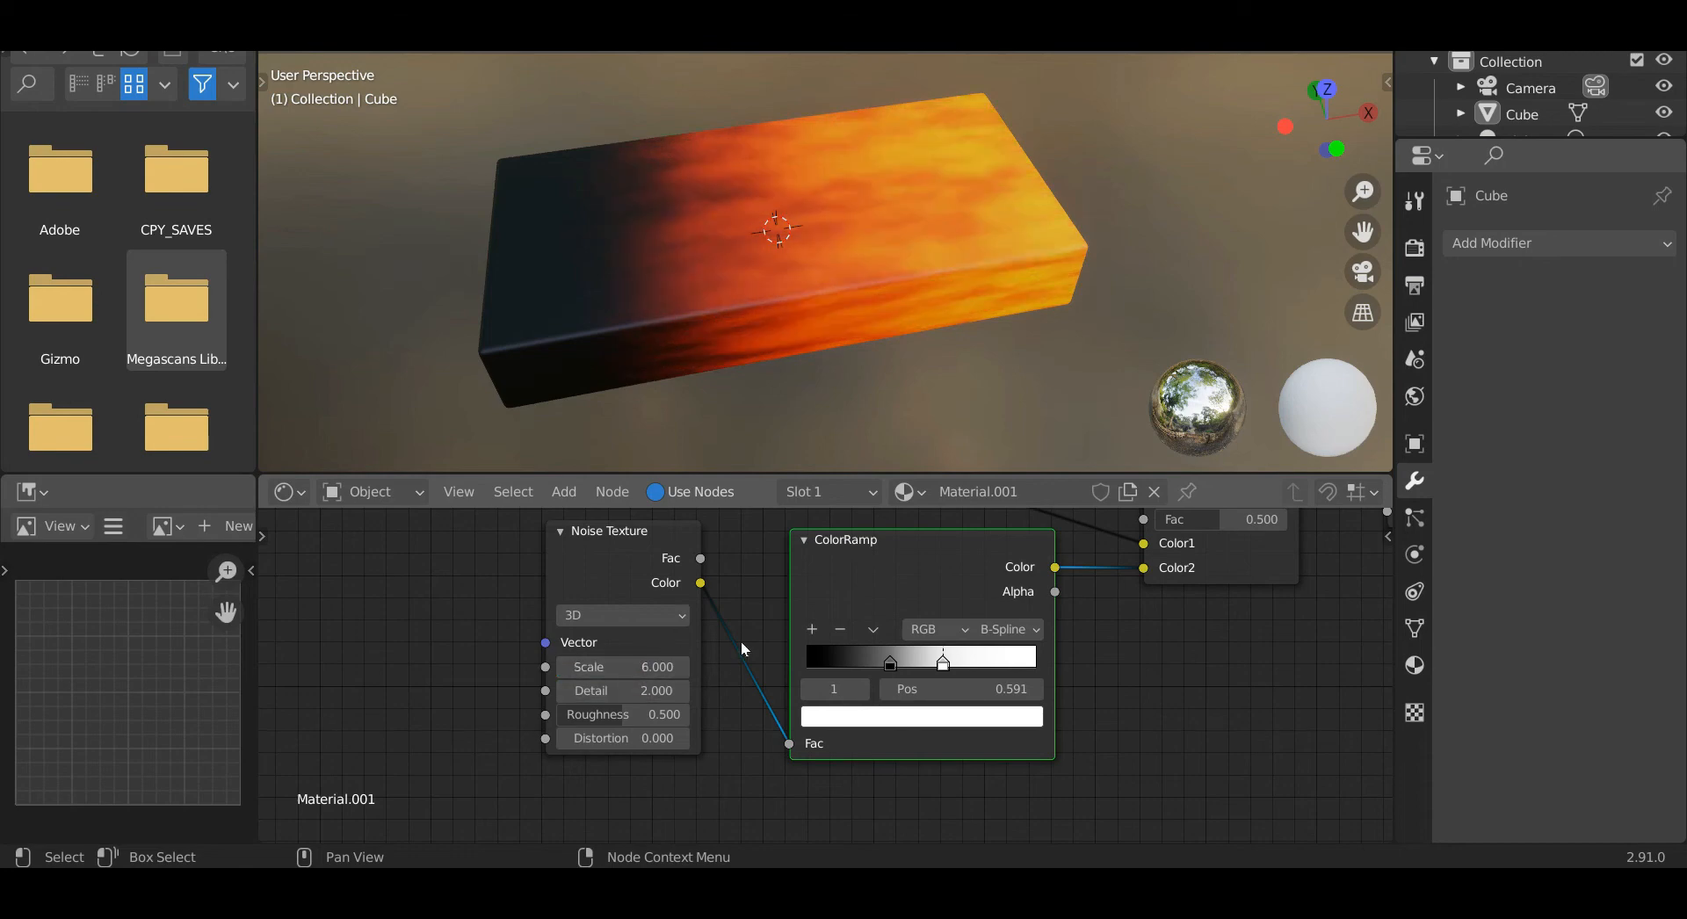
pyautogui.click(757, 567)
pyautogui.moveTo(757, 565); pyautogui.dragTo(756, 658, button='middle')
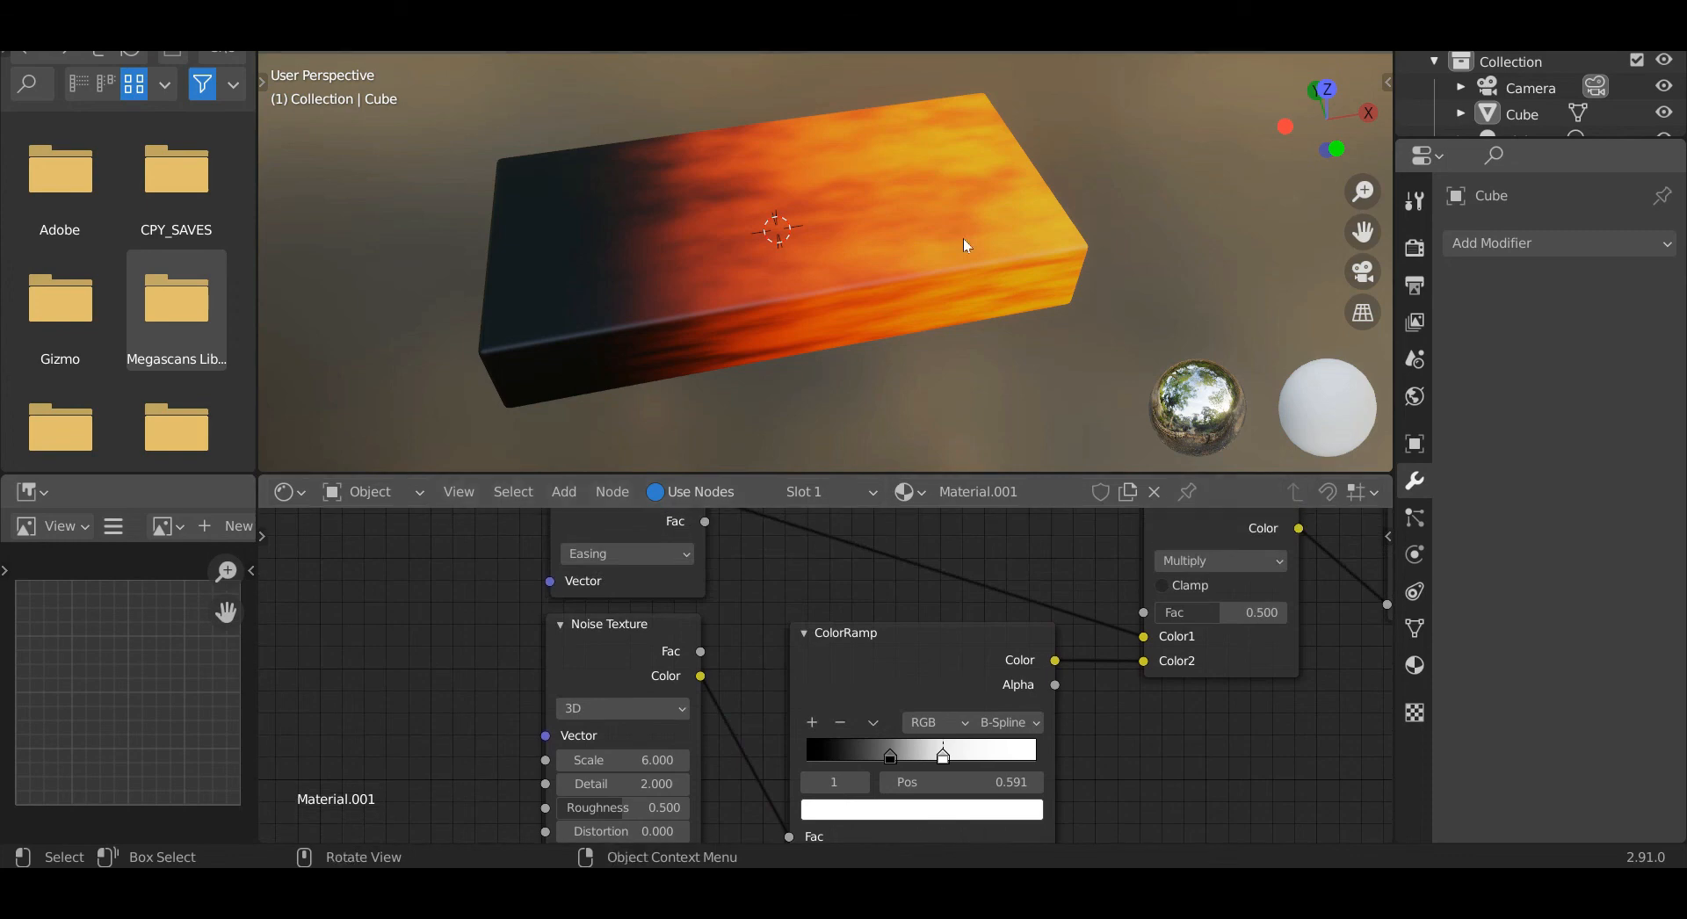
# Add an Image Texture node and place it in the empty space above the Multiply node.
pyautogui.scroll(-4, 894, 597)
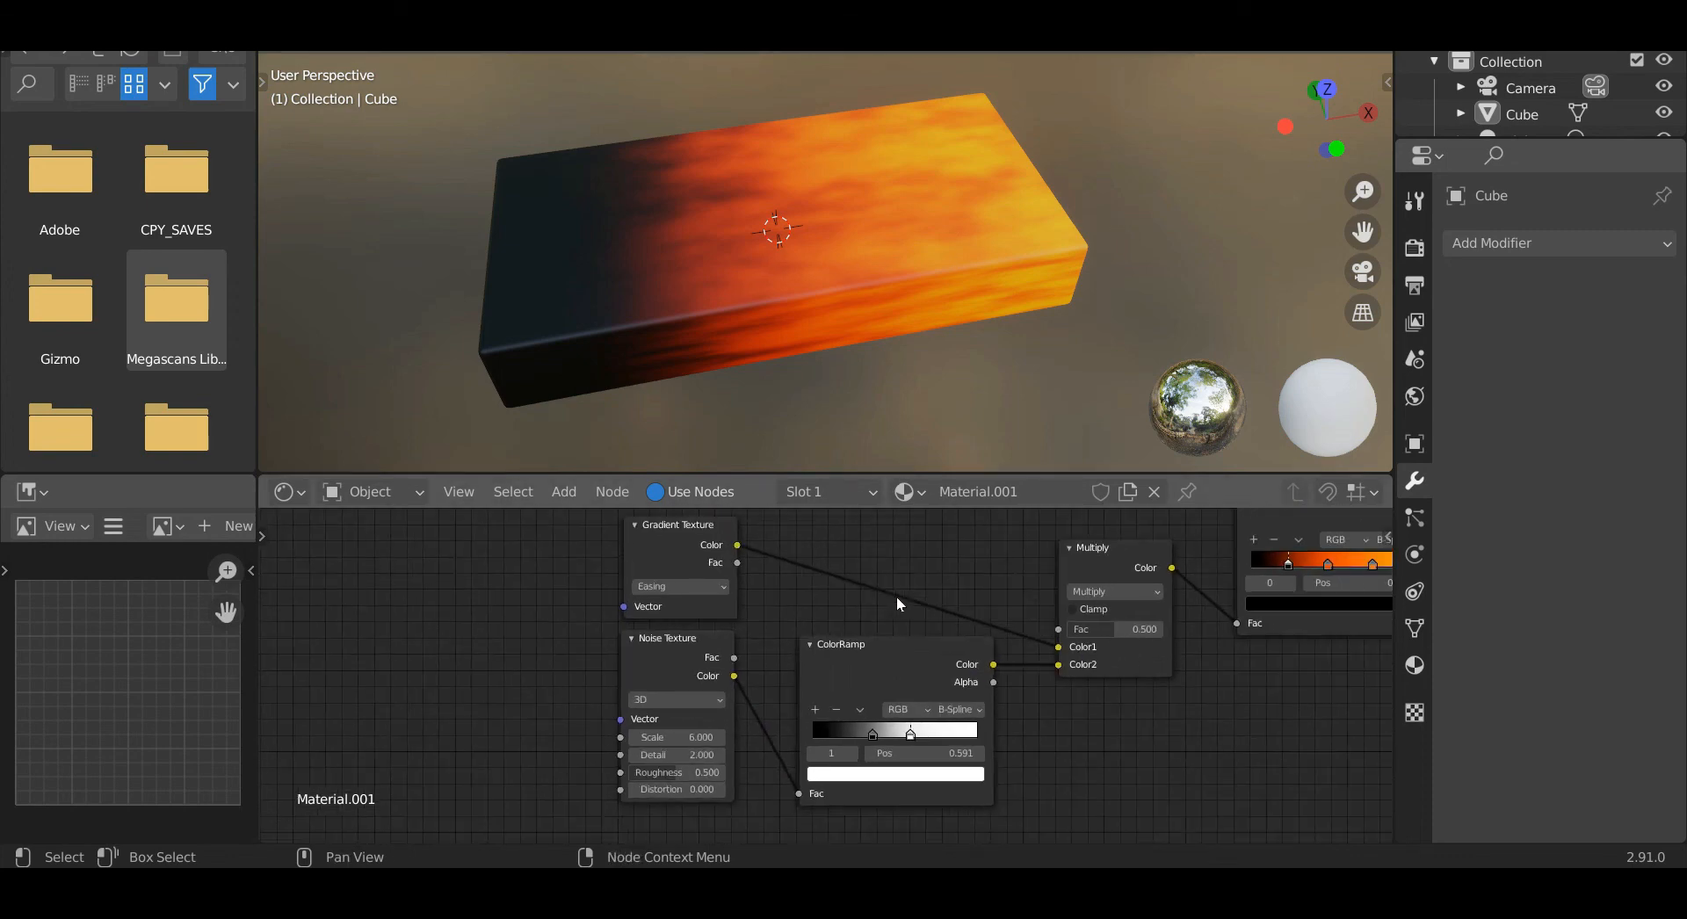
pyautogui.scroll(-3, 899, 597)
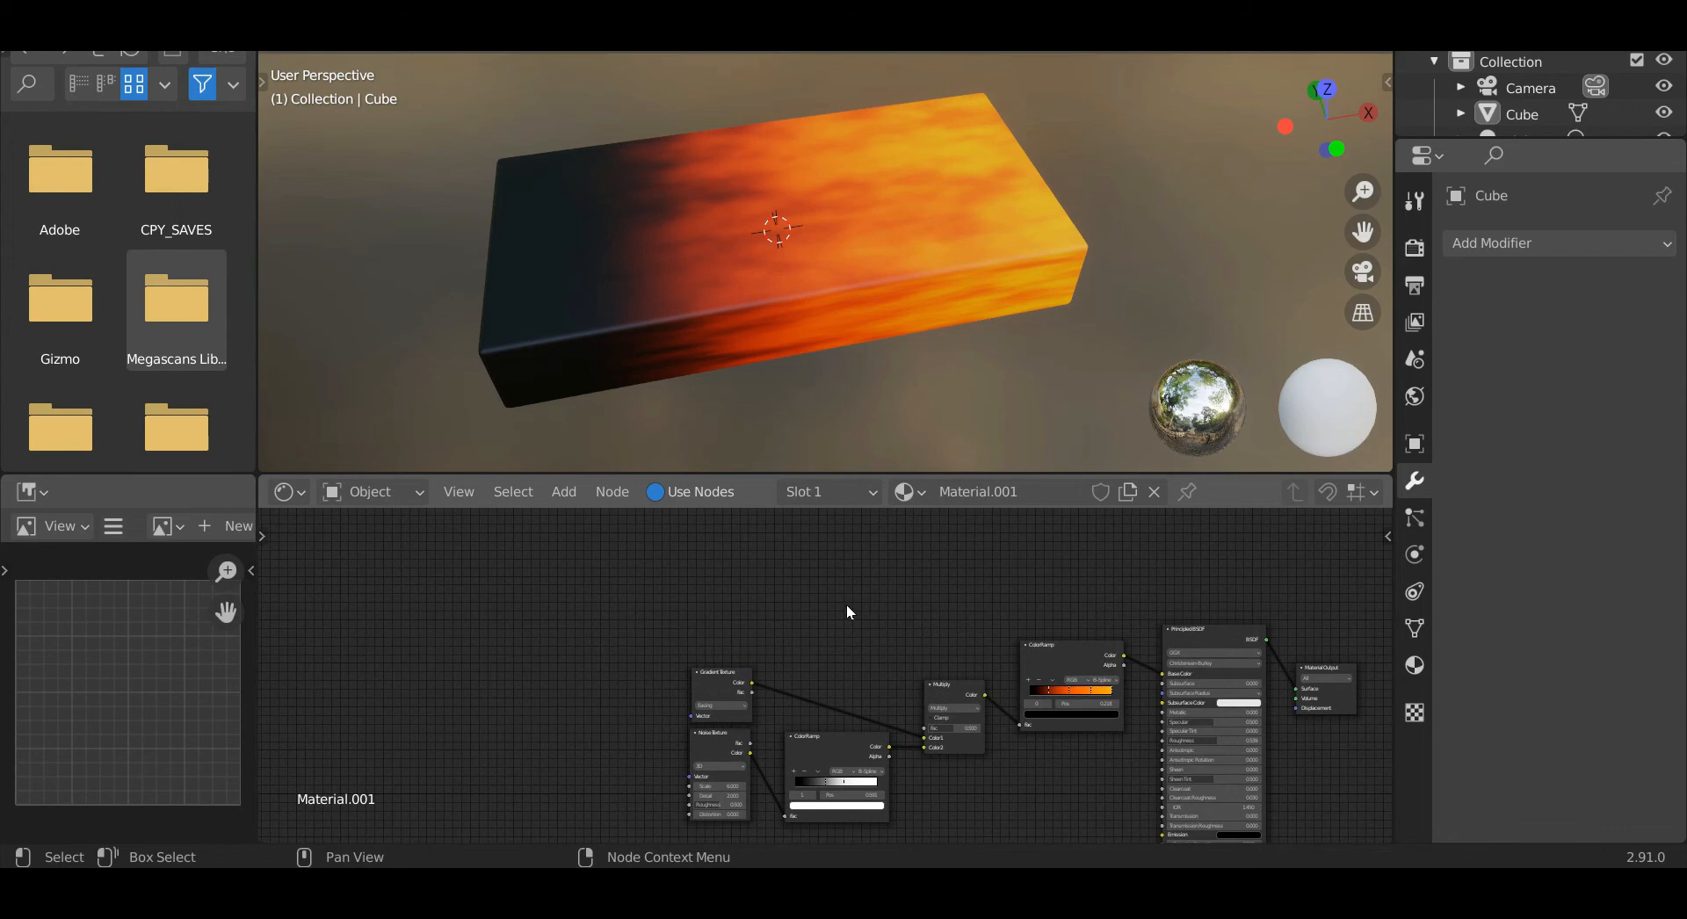
pyautogui.moveTo(898, 606); pyautogui.dragTo(846, 634, button='middle')
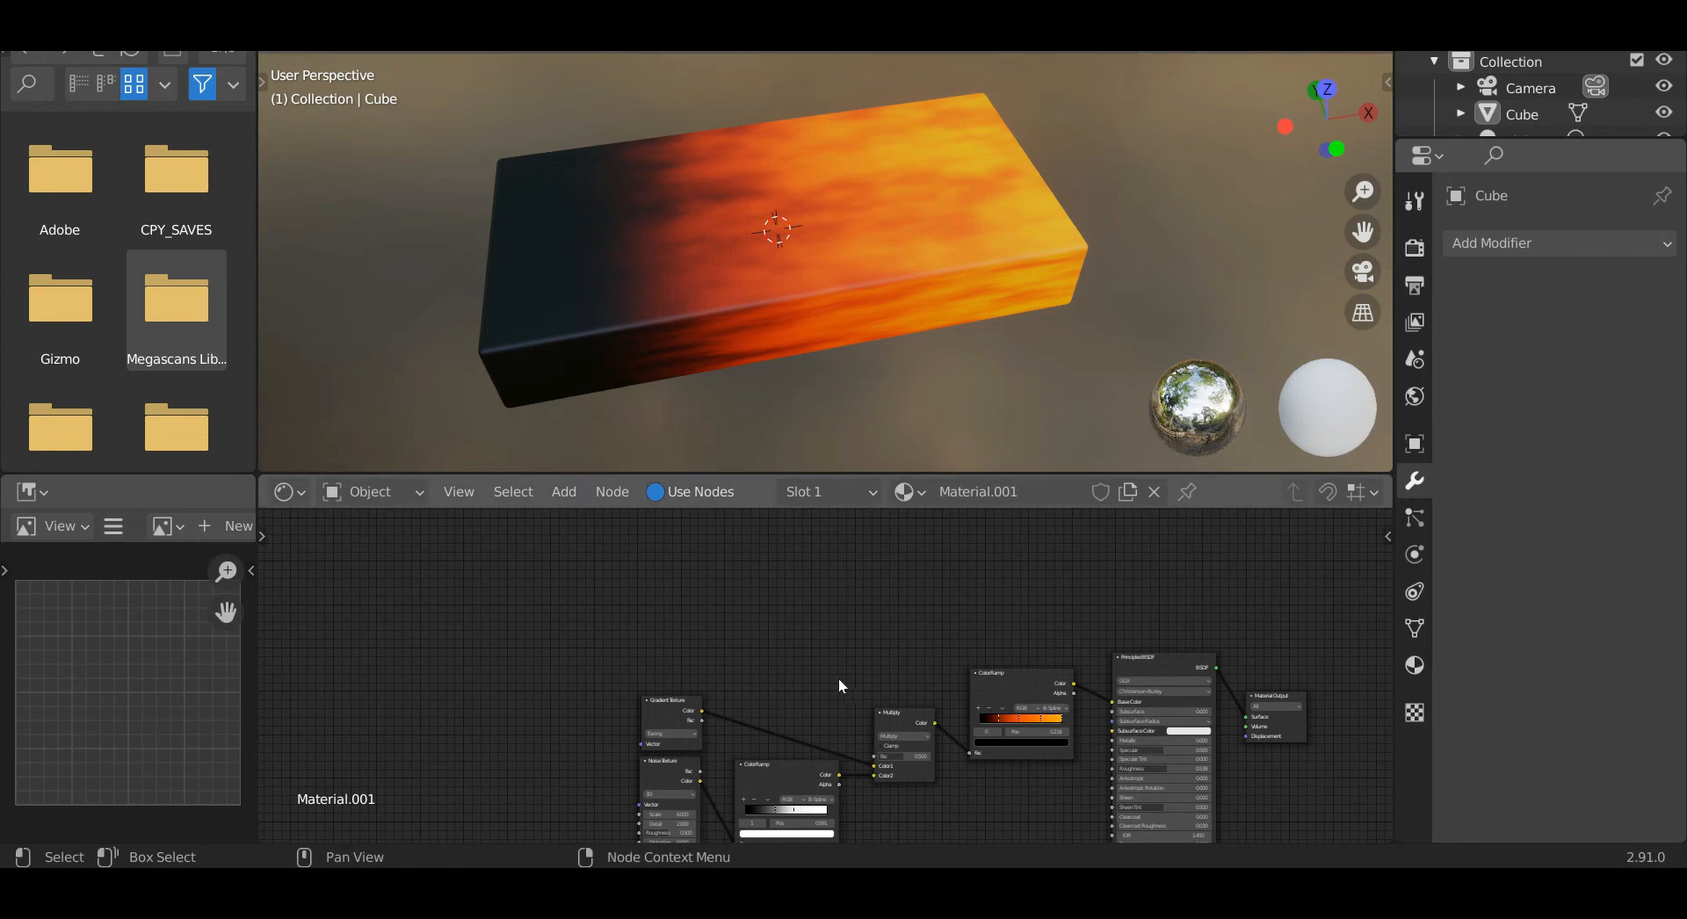
pyautogui.scroll(1, 873, 689)
pyautogui.hotkey('shift', 'a')
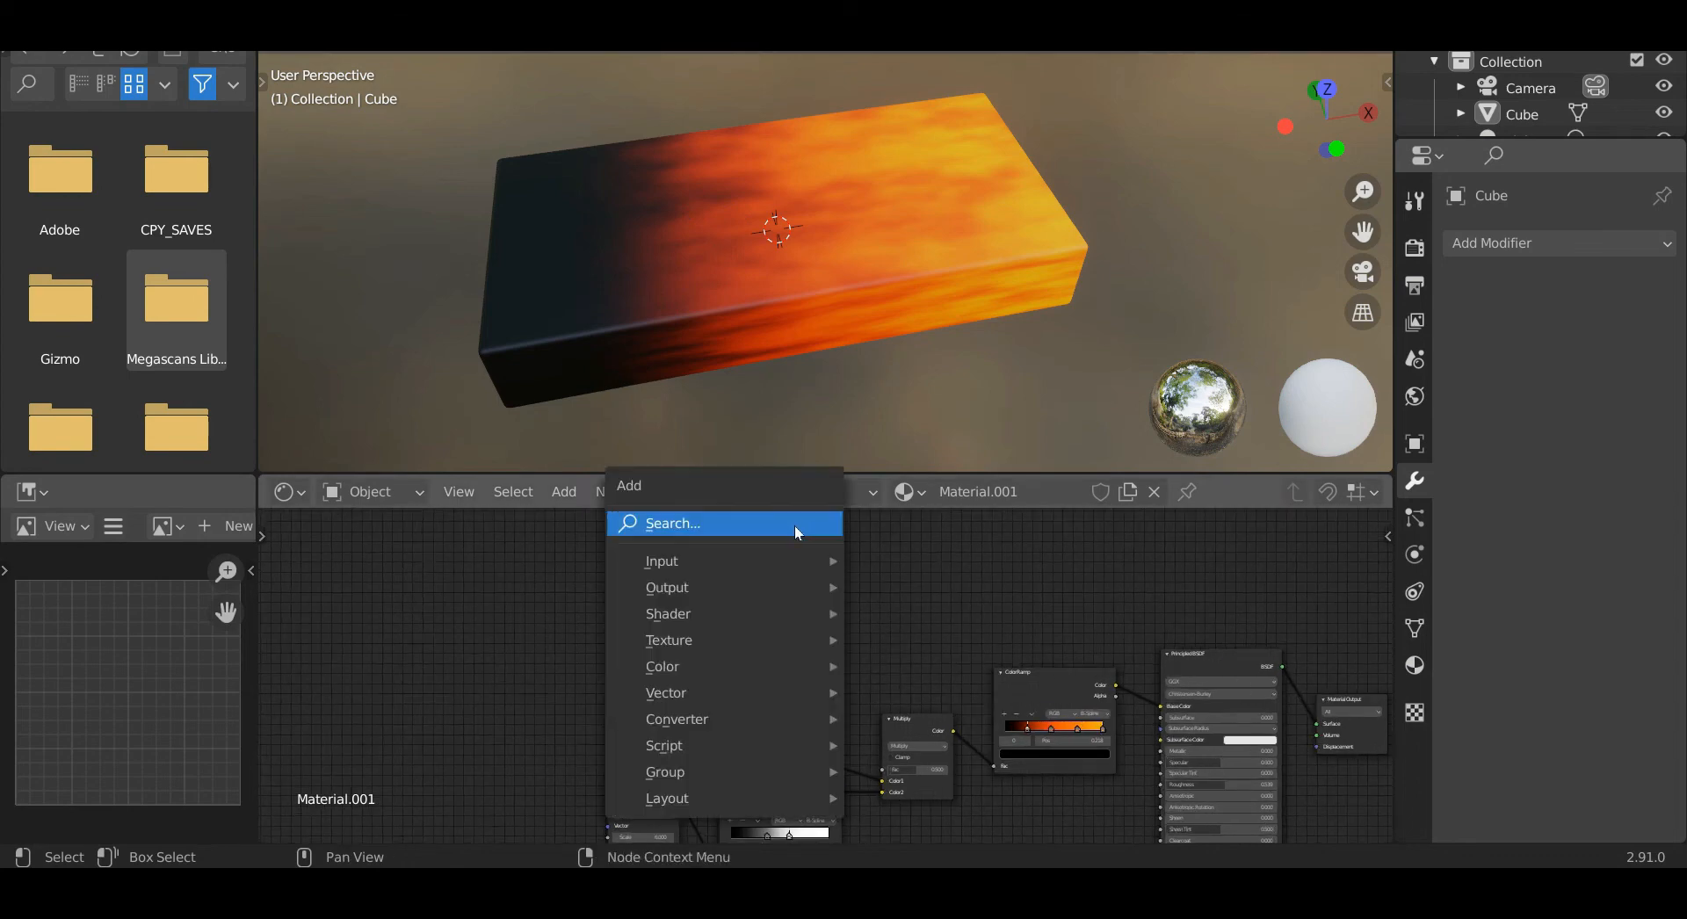
pyautogui.click(794, 525)
pyautogui.write('im')
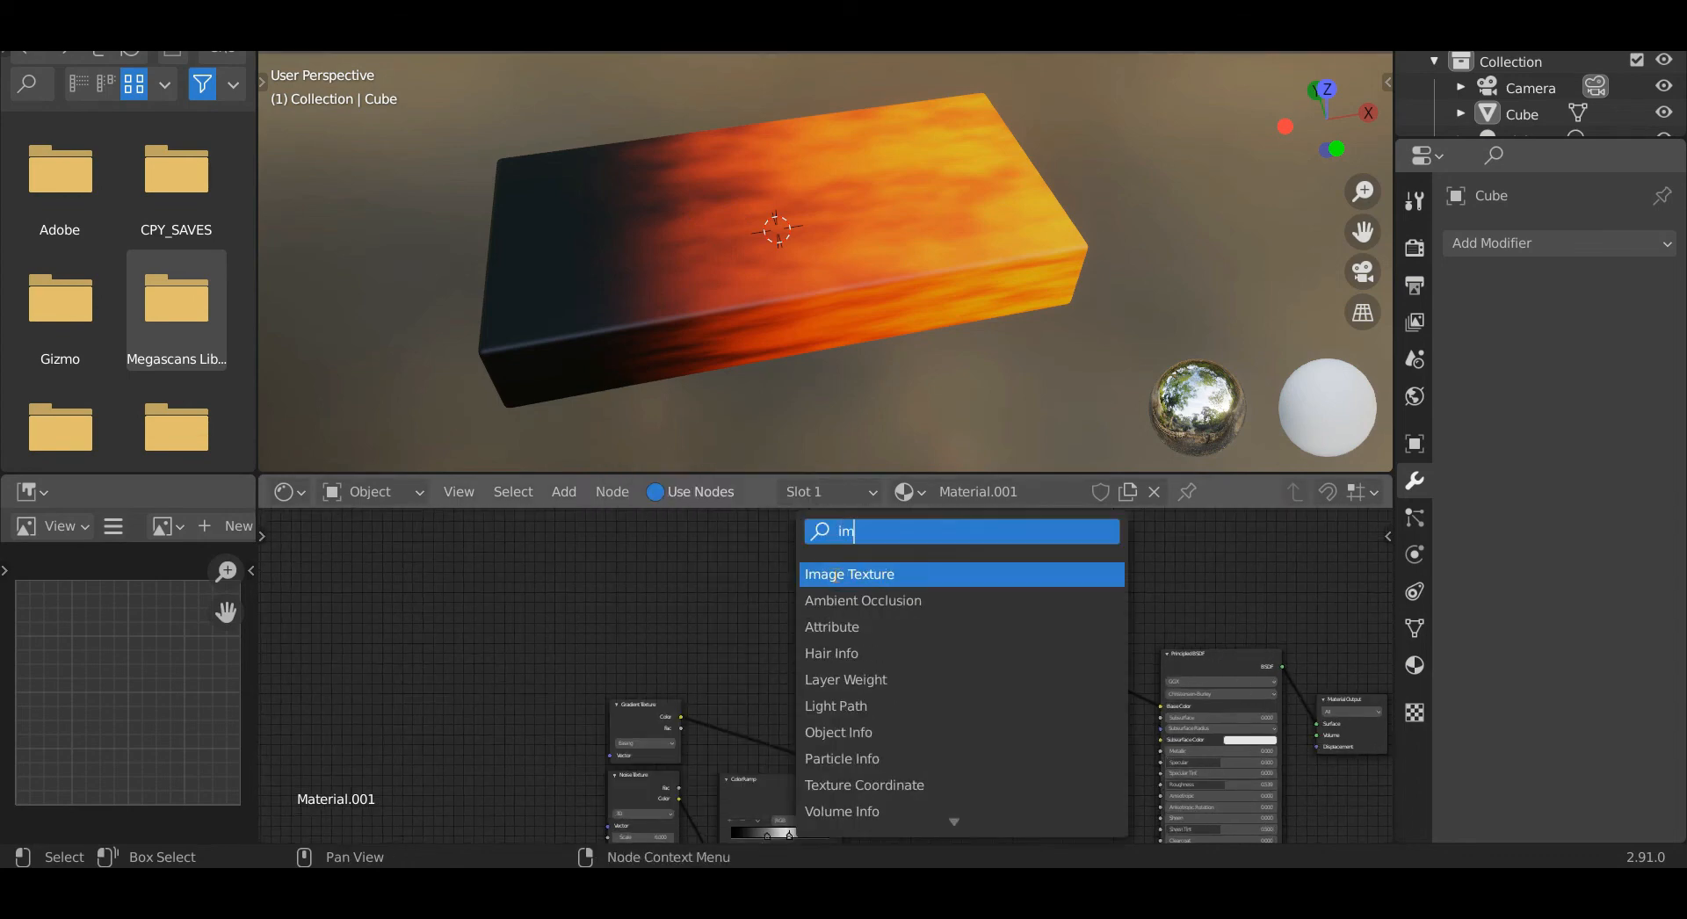
pyautogui.click(835, 576)
pyautogui.click(878, 627)
# Duplicate the Multiply node and insert the copy between the orange ColorRamp and the Principled BSDF's Base Color.
pyautogui.scroll(4, 1024, 615)
pyautogui.moveTo(1059, 603); pyautogui.dragTo(883, 571, button='middle')
pyautogui.scroll(1, 837, 634)
pyautogui.scroll(1, 822, 619)
pyautogui.scroll(-1, 842, 625)
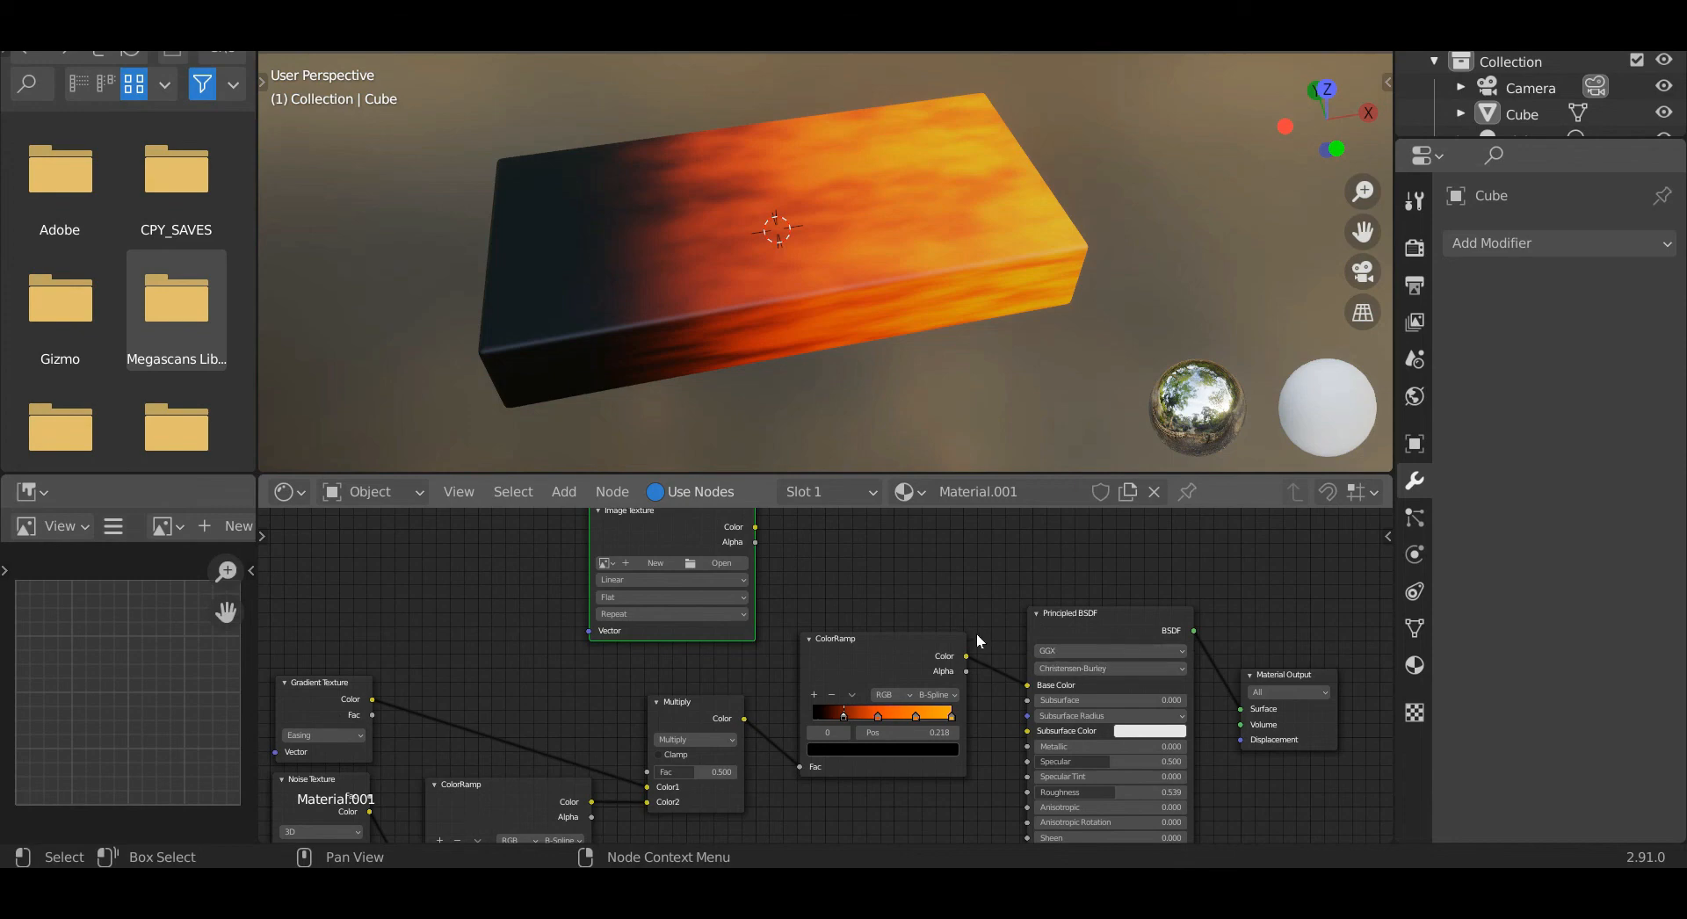
pyautogui.scroll(-2, 913, 685)
pyautogui.moveTo(860, 748); pyautogui.dragTo(922, 750, button='middle')
pyautogui.scroll(3, 937, 692)
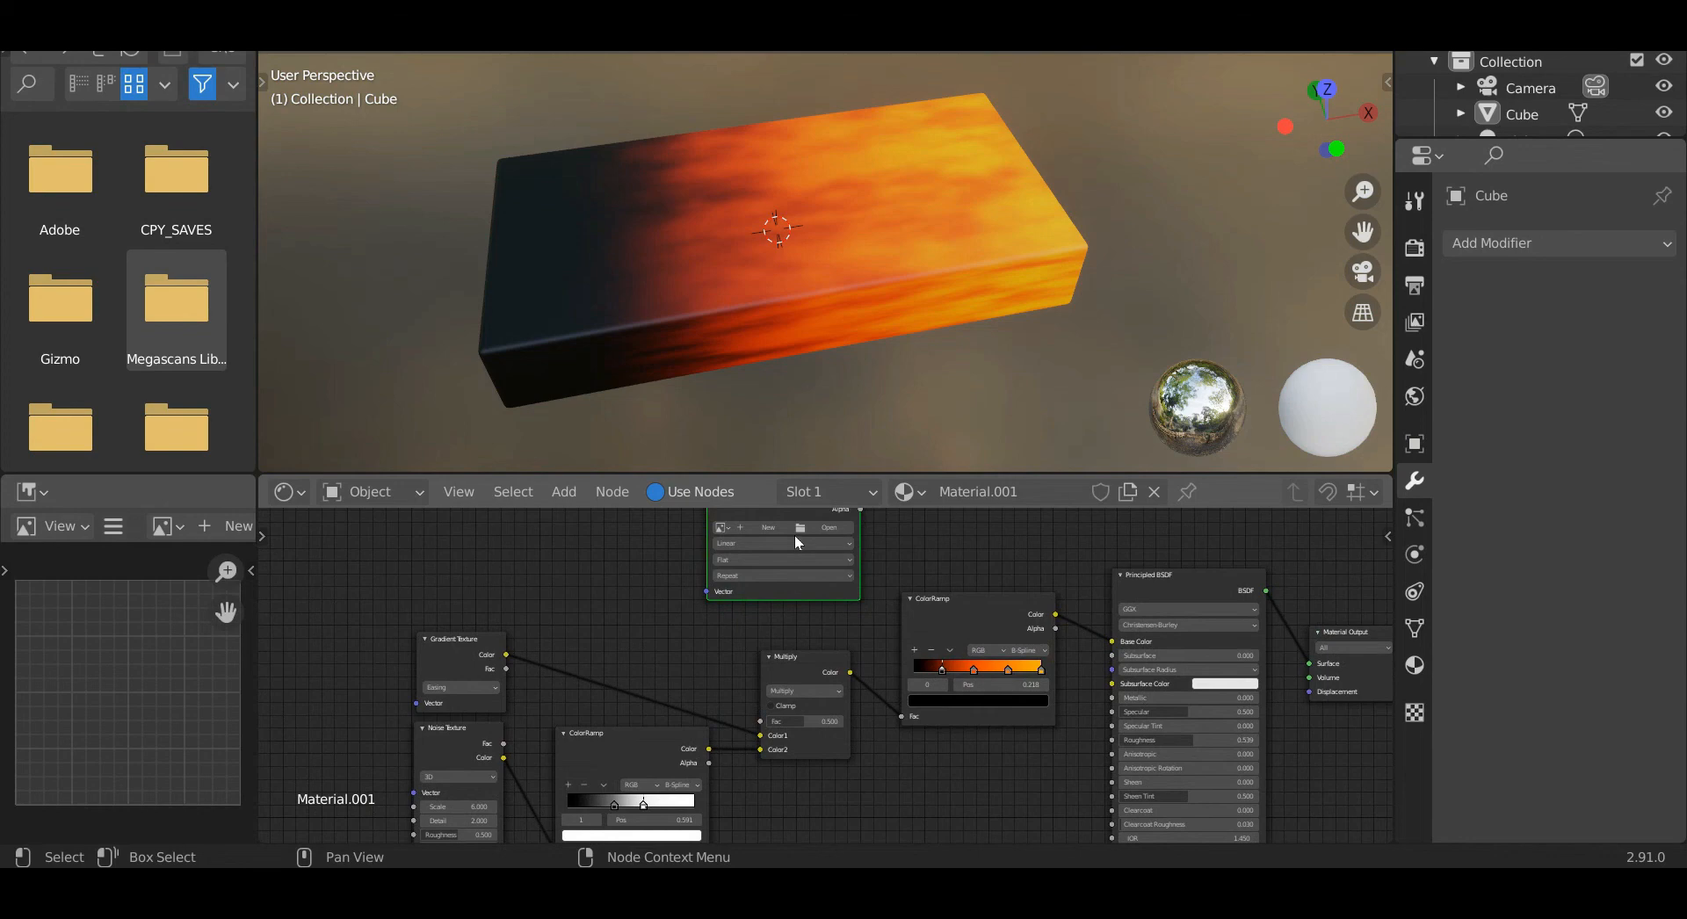
pyautogui.scroll(1, 894, 666)
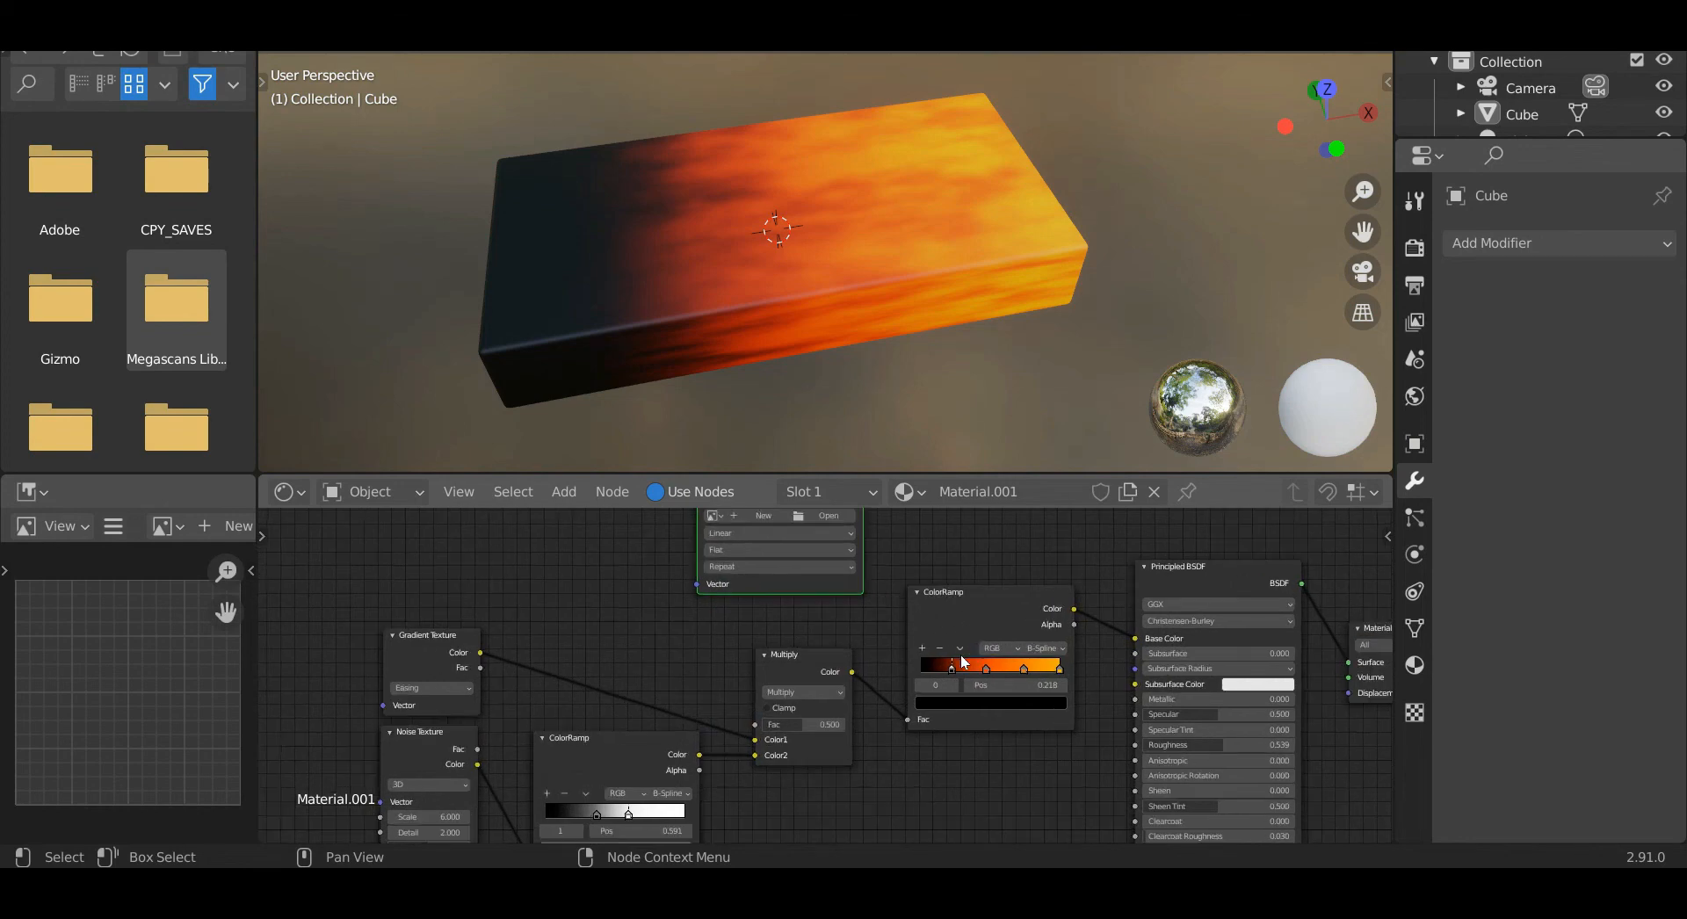
pyautogui.click(835, 665)
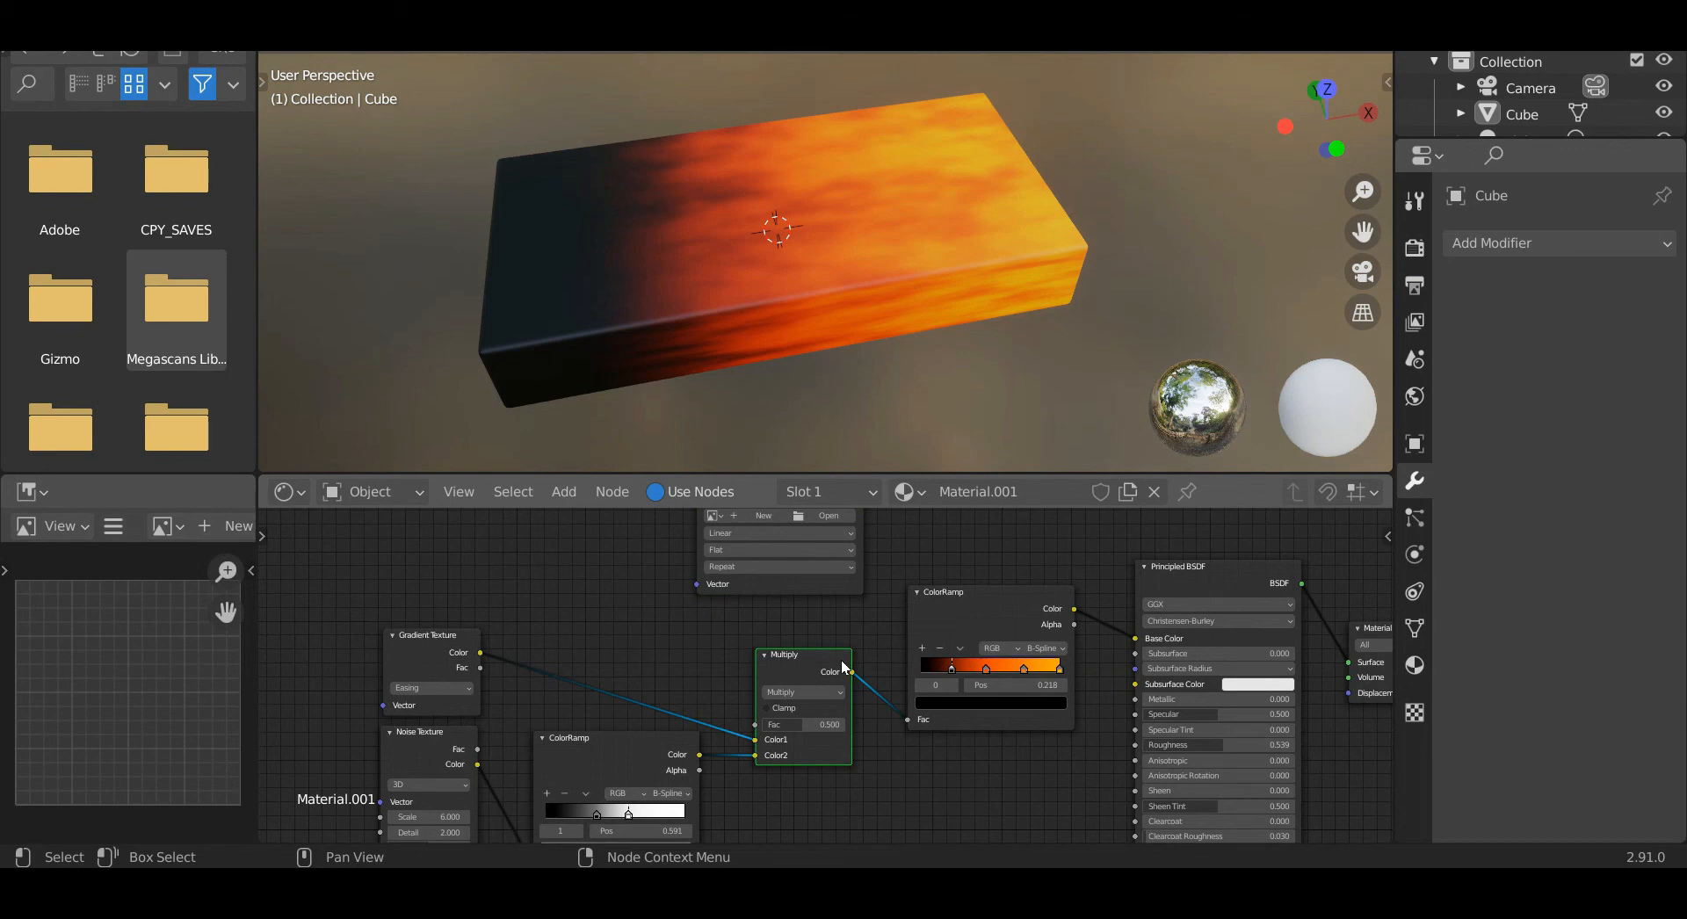
pyautogui.hotkey('shift', 'd')
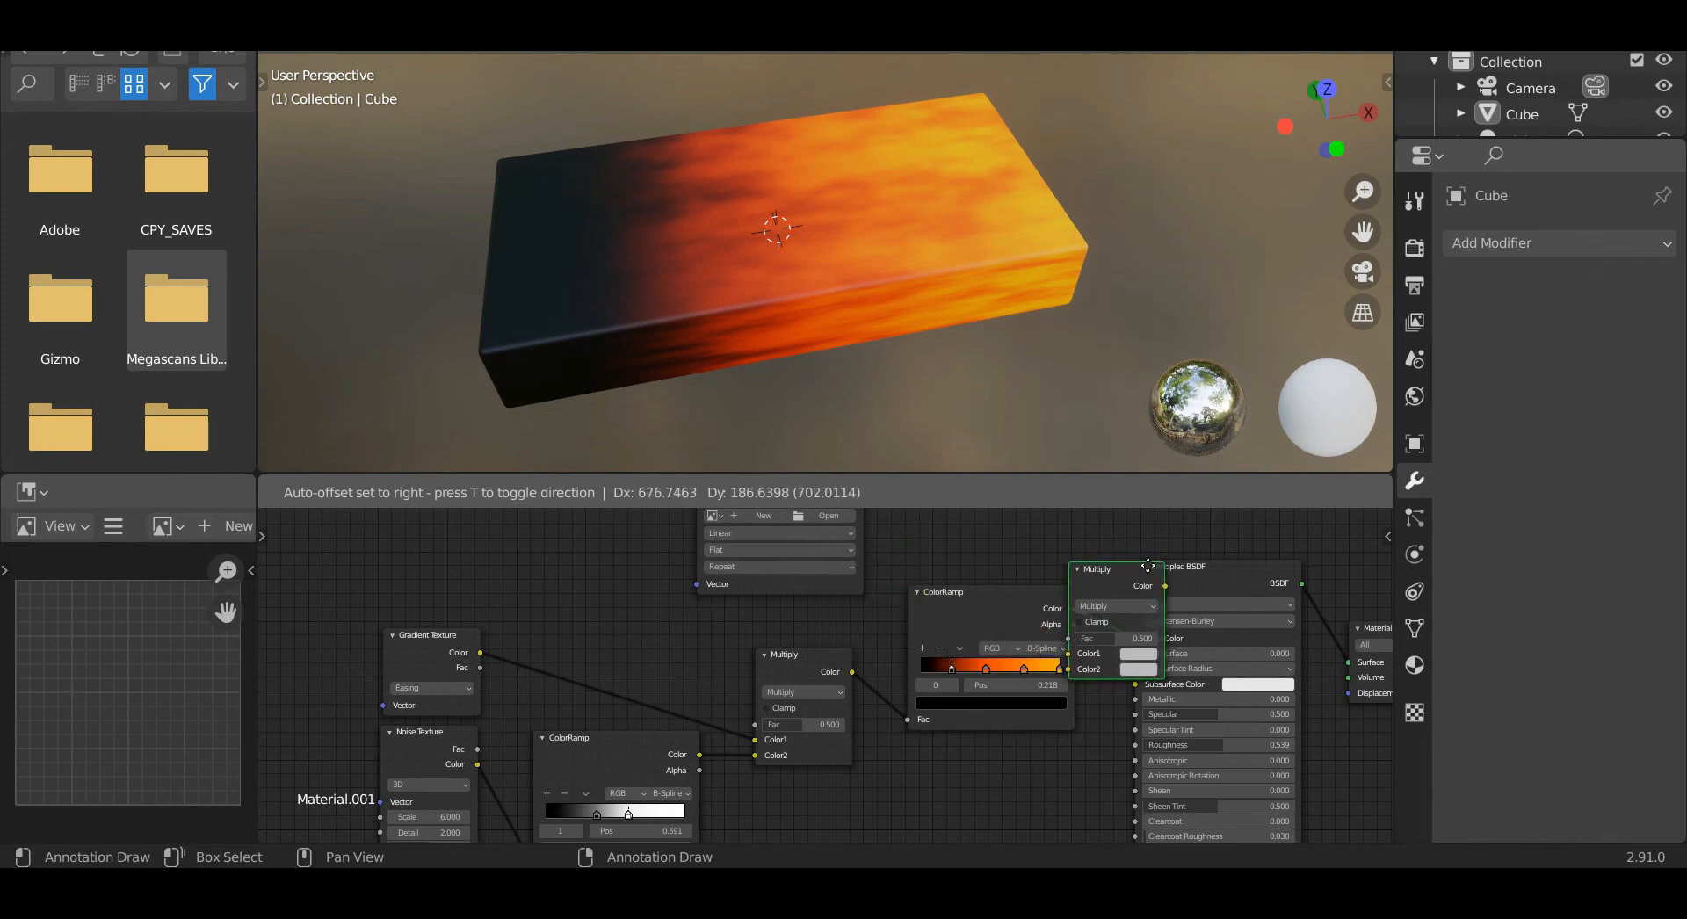
pyautogui.click(1211, 570)
pyautogui.moveTo(1075, 545); pyautogui.dragTo(874, 654, button='middle')
# Move the Image Texture node directly above the orange ColorRamp.
pyautogui.moveTo(561, 582); pyautogui.dragTo(769, 562)
pyautogui.moveTo(967, 603); pyautogui.dragTo(915, 592, button='middle')
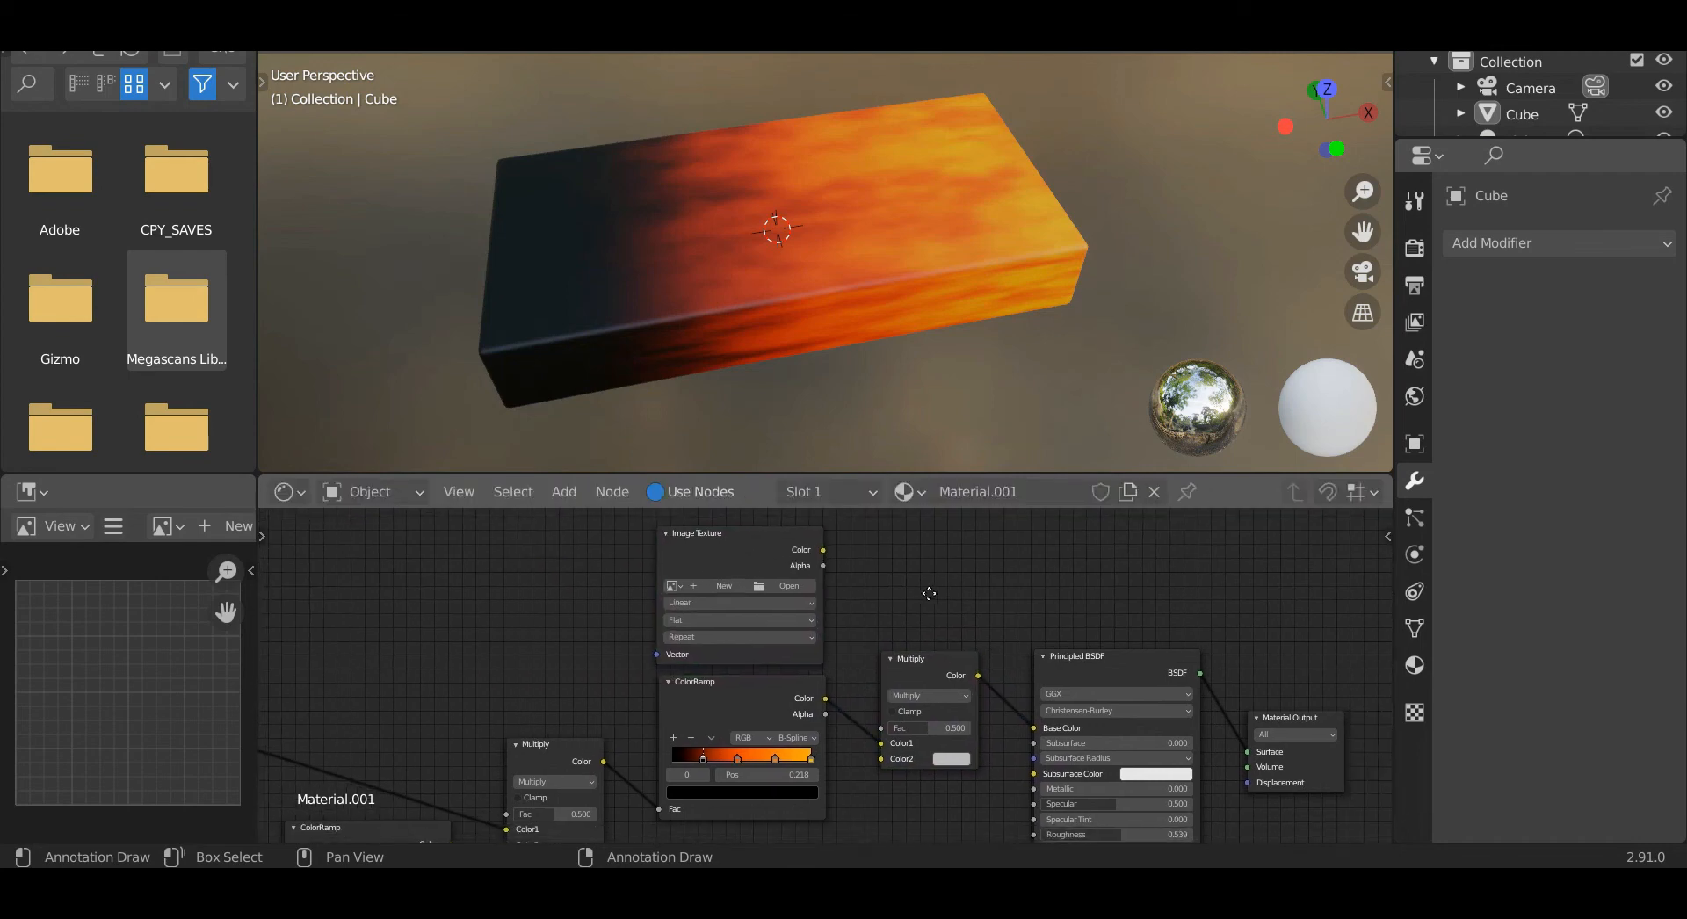
pyautogui.scroll(1, 915, 593)
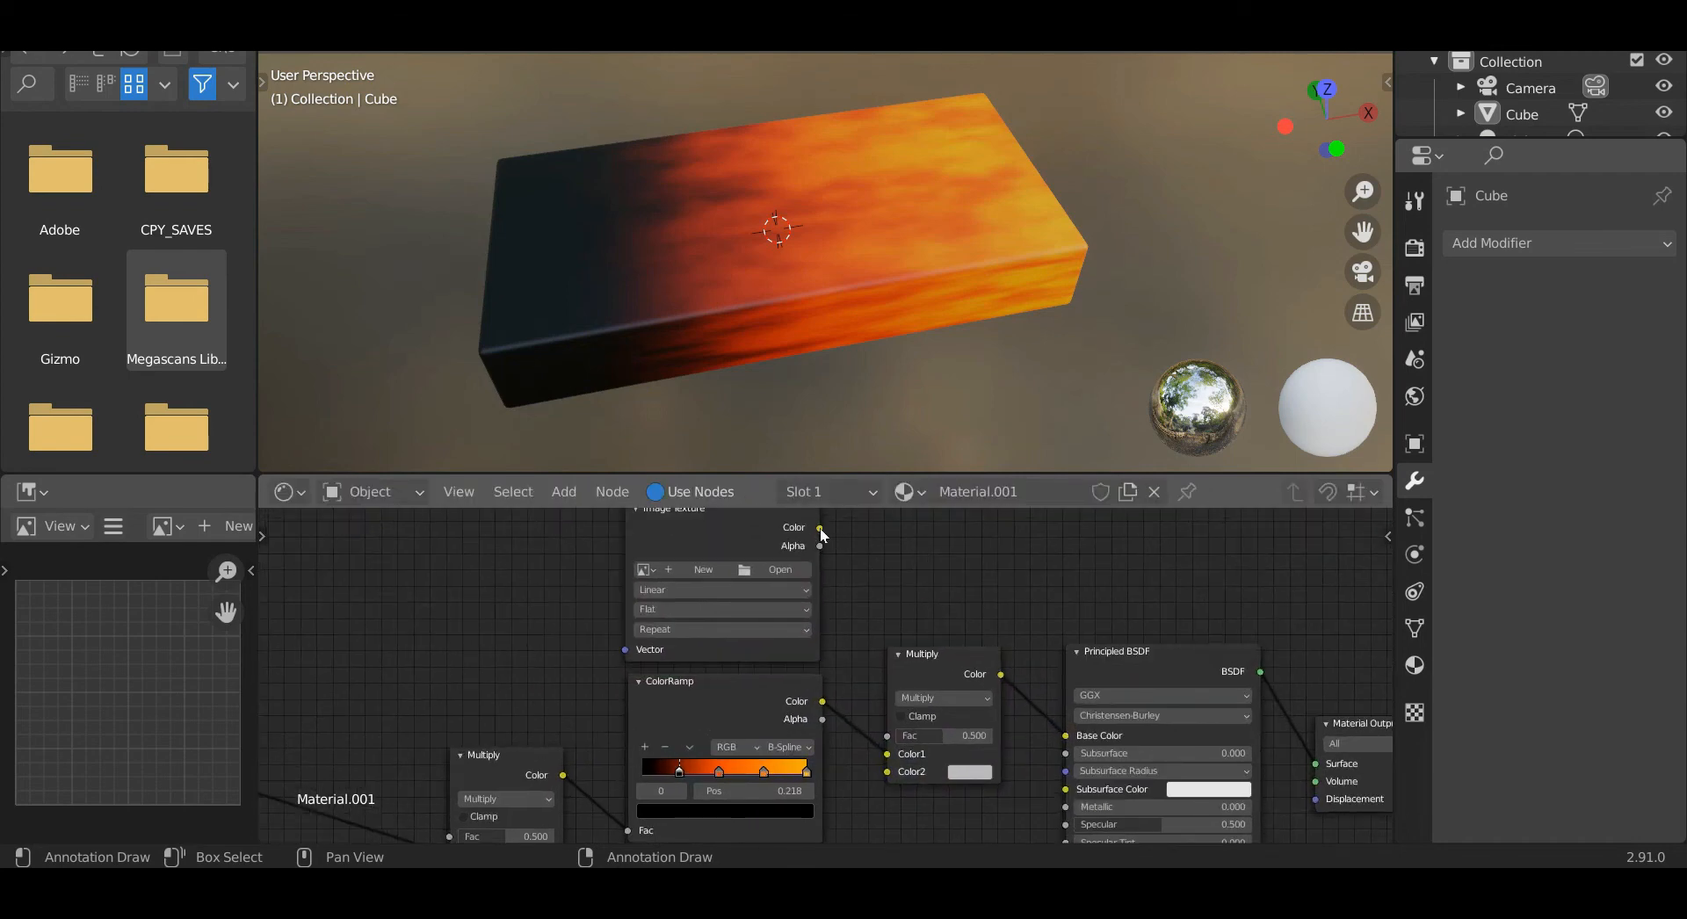
# Connect the Image Texture's Color to the new Multiply node's Color1, with the ColorRamp feeding Color2, and load Metal015_2K_Color.jpg into it.
pyautogui.moveTo(820, 529); pyautogui.dragTo(834, 589)
pyautogui.moveTo(867, 743); pyautogui.dragTo(872, 749)
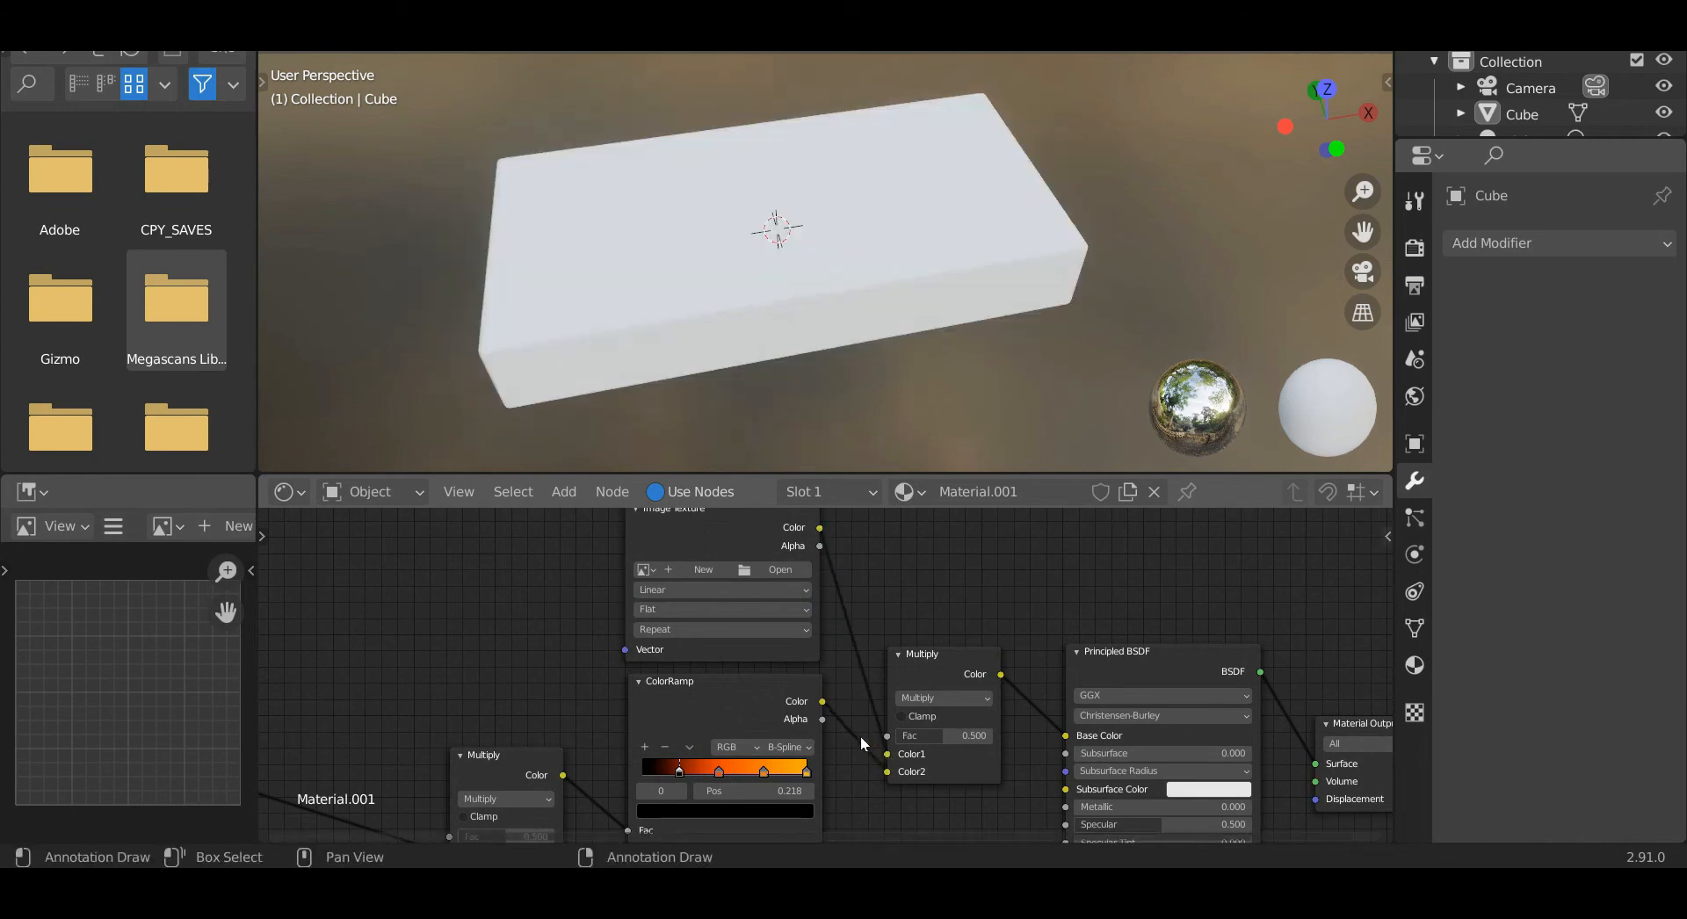
pyautogui.moveTo(779, 568); pyautogui.dragTo(874, 628, button='middle')
pyautogui.click(873, 627)
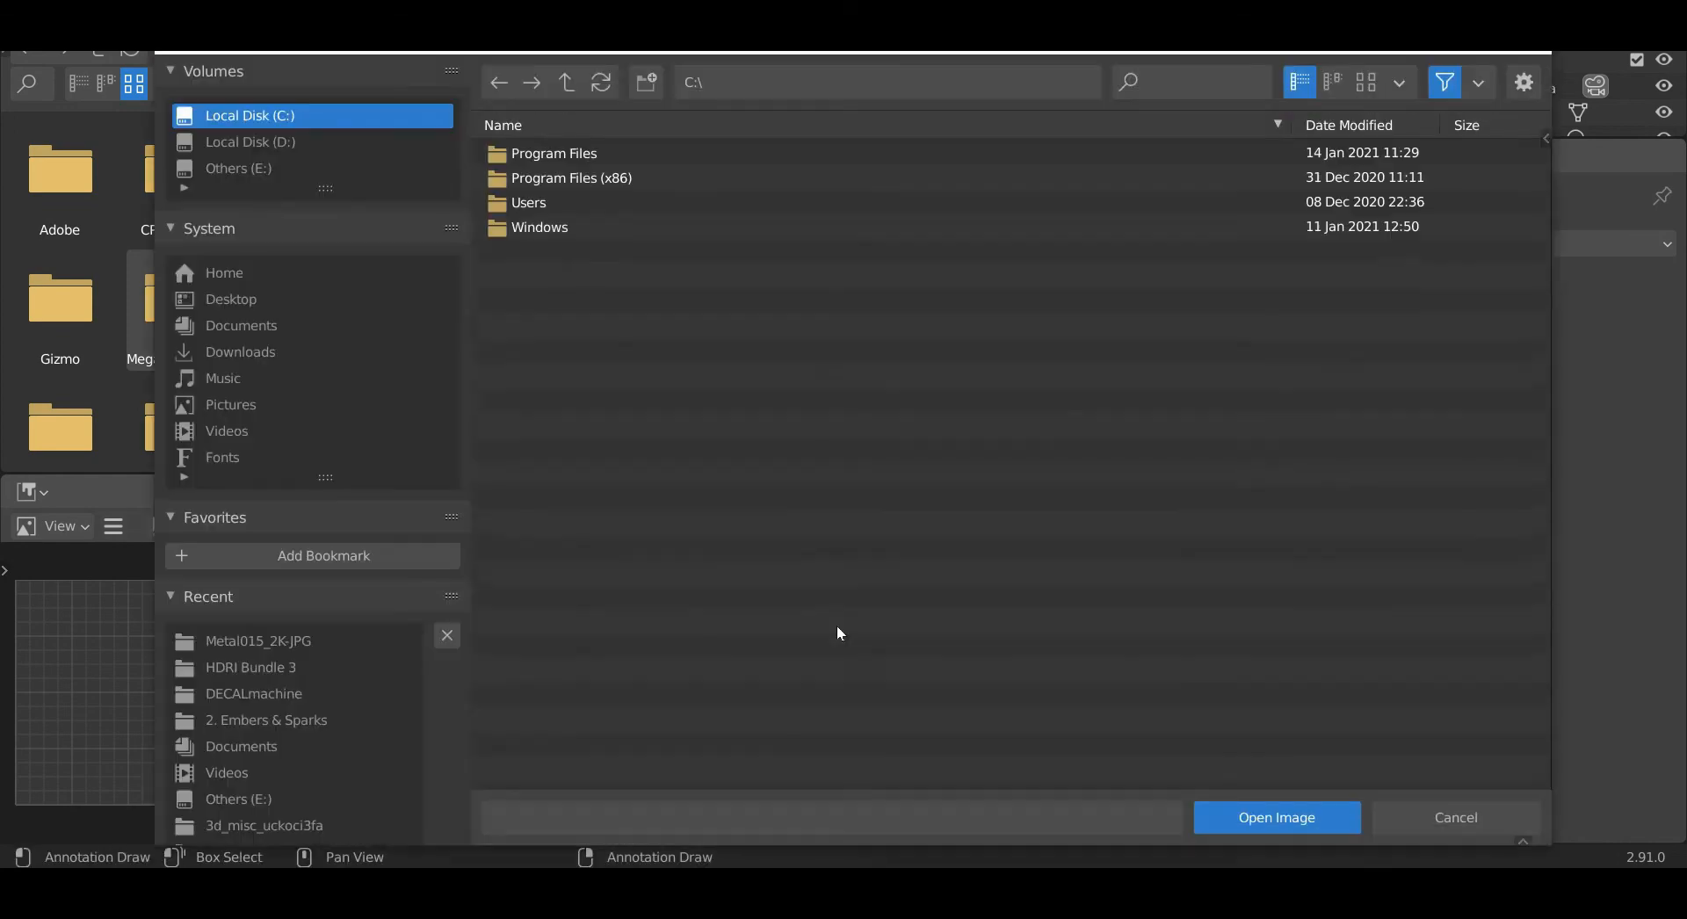
pyautogui.click(286, 648)
pyautogui.click(559, 154)
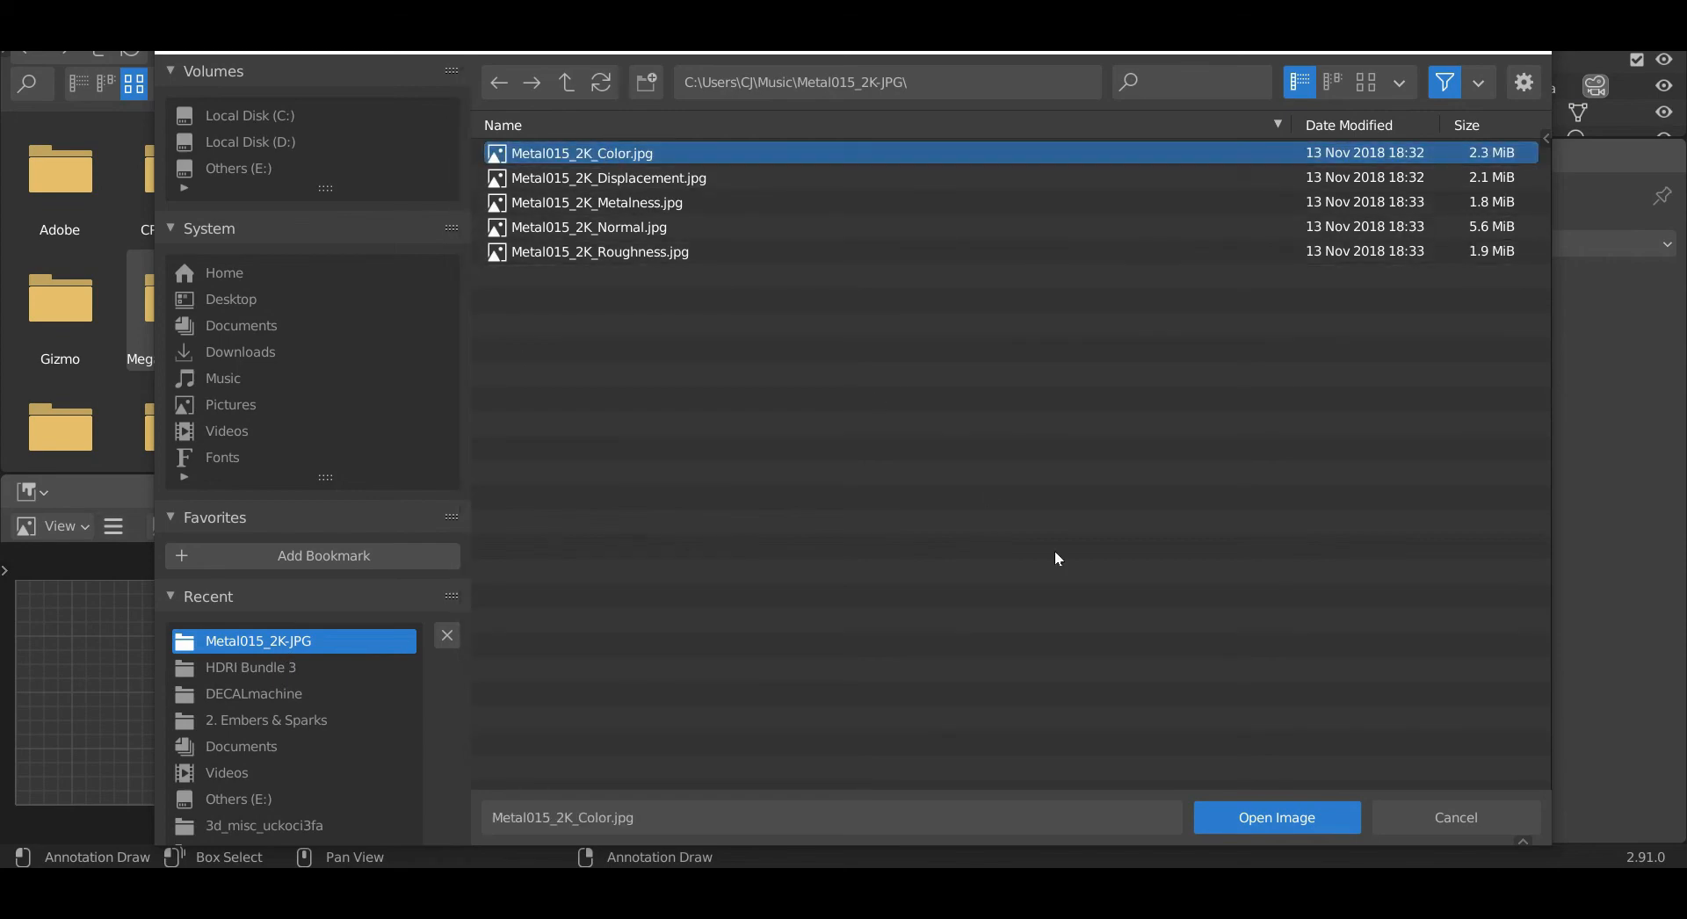
pyautogui.click(1263, 814)
# Move all nodes feeding the Principled BSDF together farther away from it to open up space in the node tree.
pyautogui.scroll(-1, 982, 672)
pyautogui.moveTo(928, 664); pyautogui.dragTo(983, 598, button='middle')
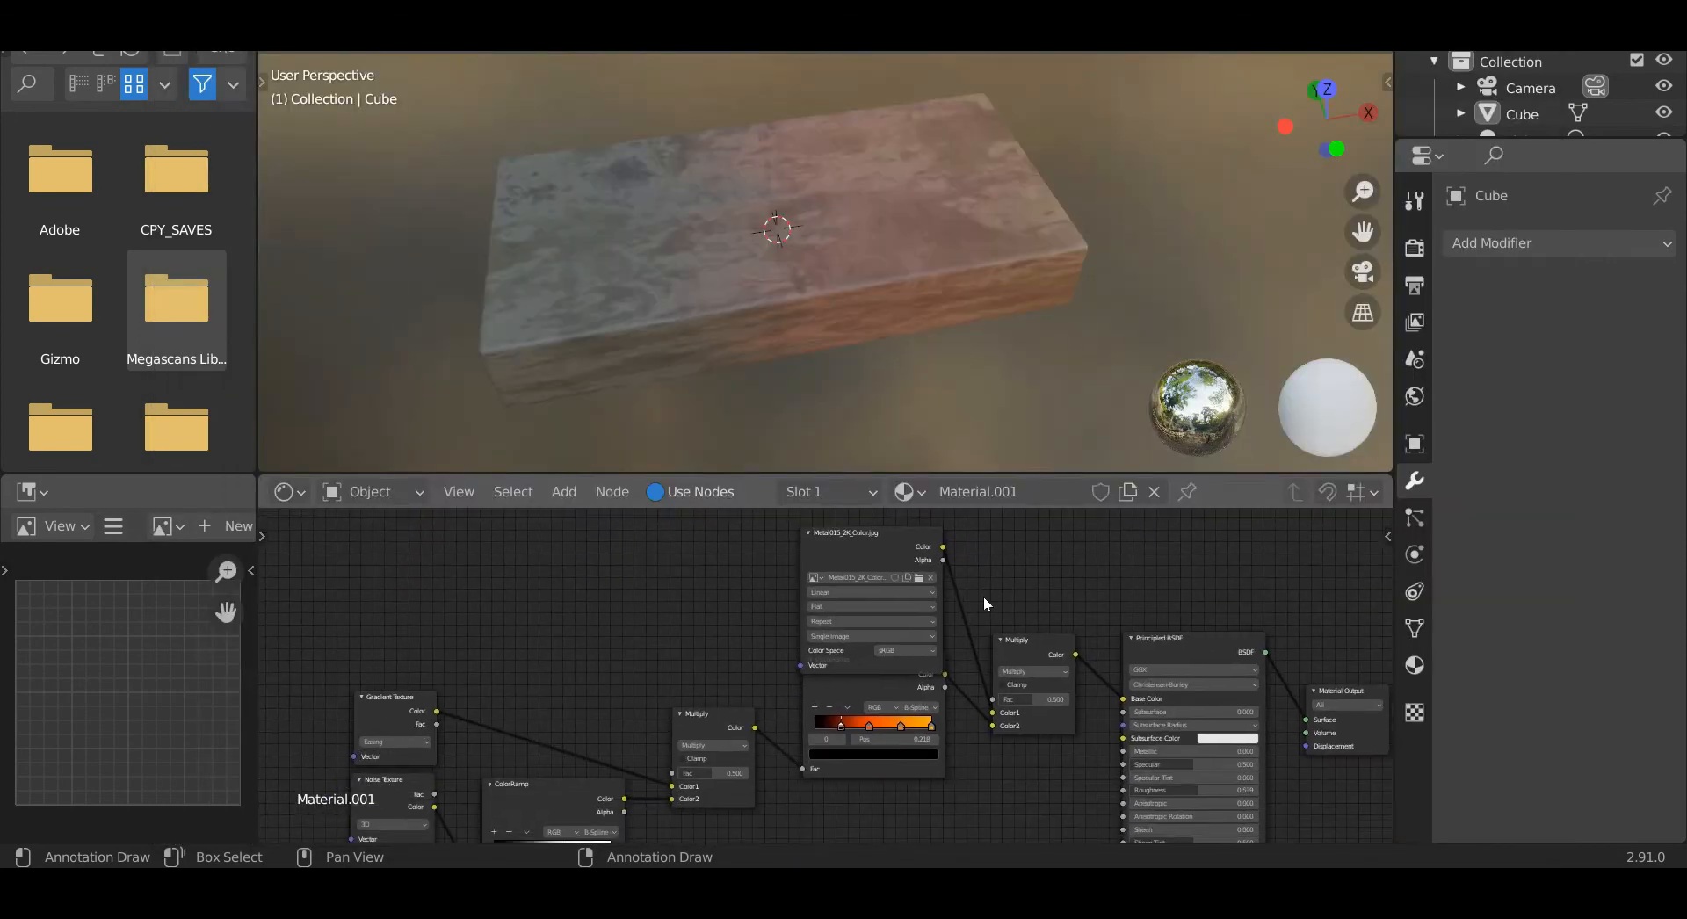
pyautogui.scroll(-4, 983, 597)
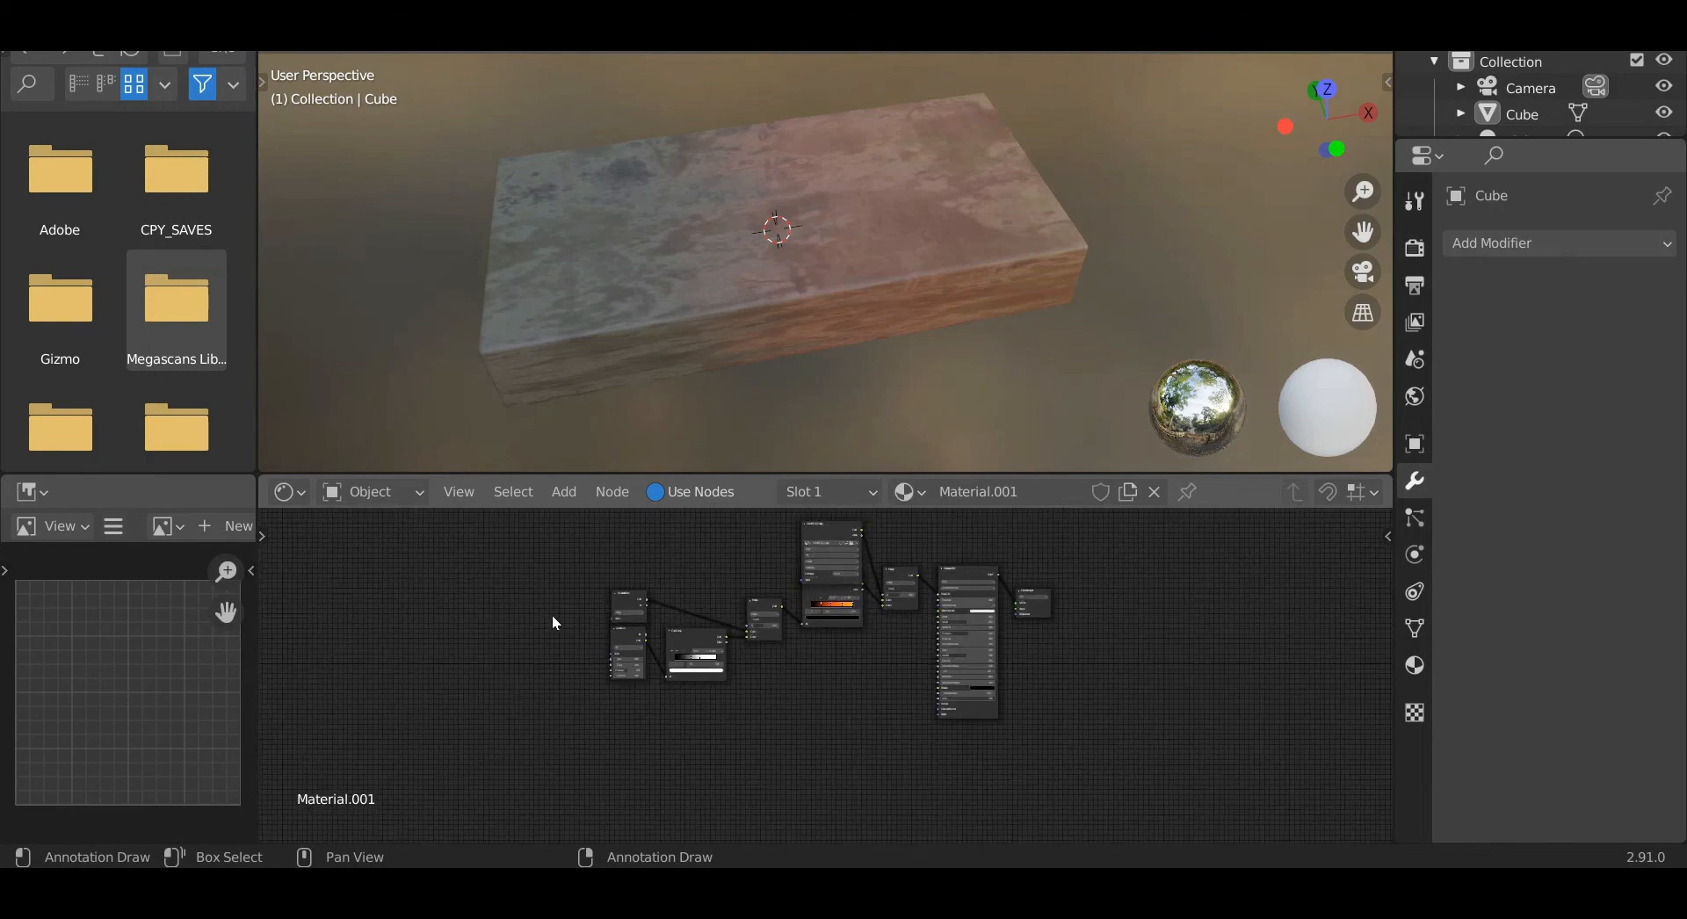
pyautogui.moveTo(509, 571); pyautogui.dragTo(899, 717)
pyautogui.moveTo(891, 571); pyautogui.dragTo(844, 587)
# Move the orange ColorRamp clear of the Image Texture node and connect its Color output to the Principled BSDF's Emission input.
pyautogui.scroll(4, 905, 624)
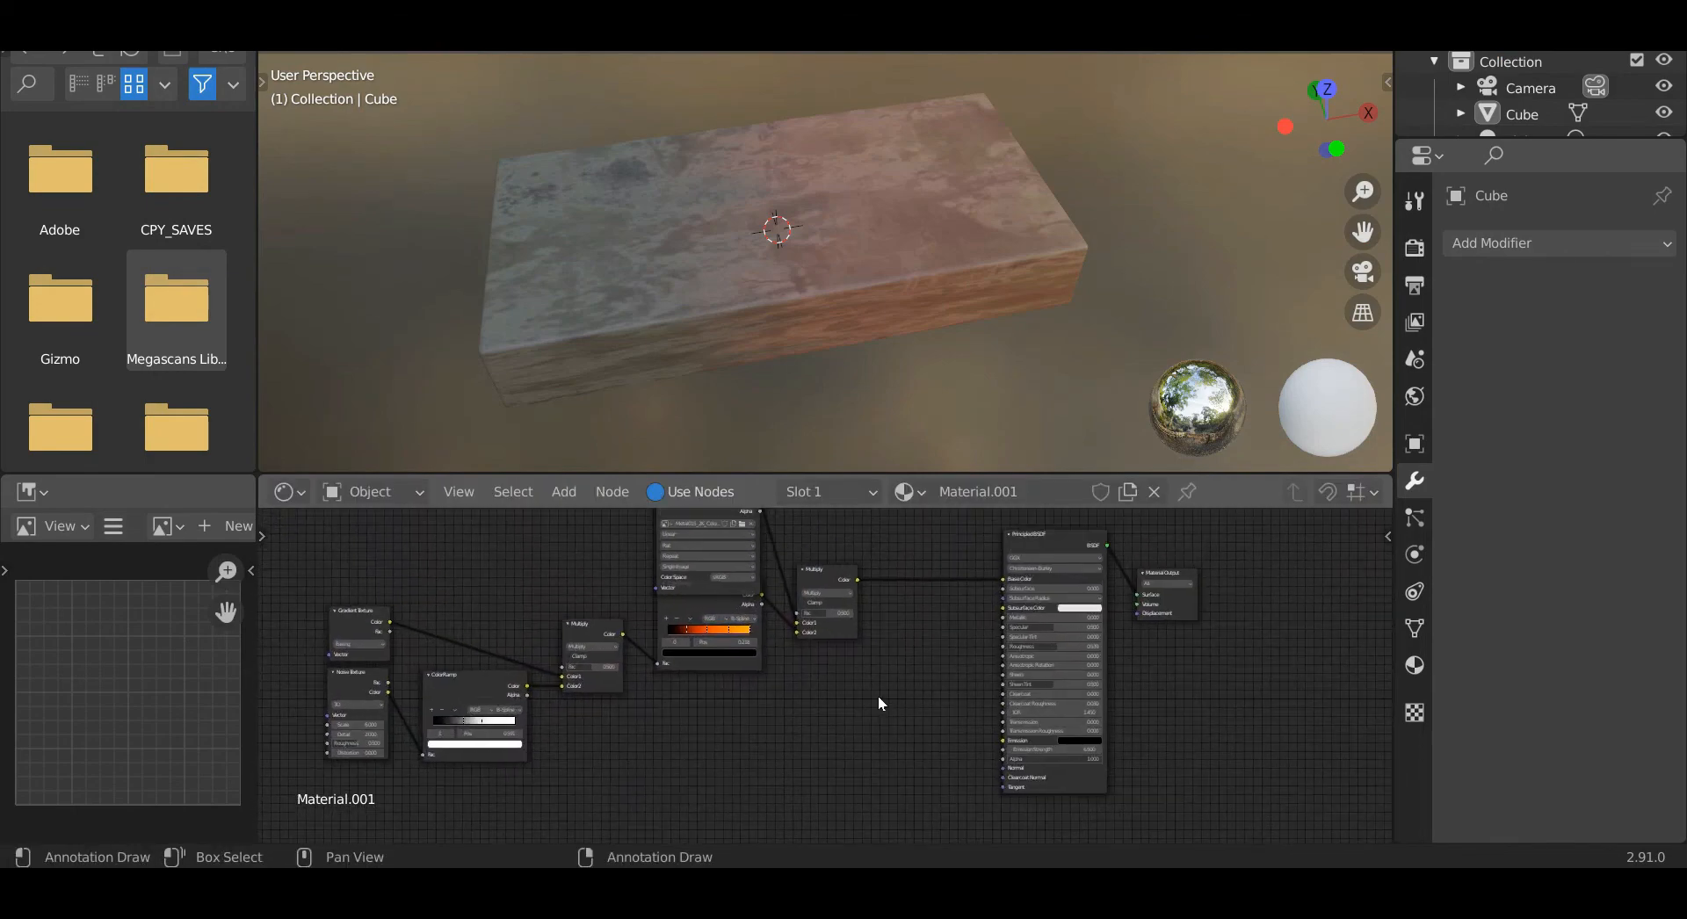
pyautogui.scroll(2, 882, 703)
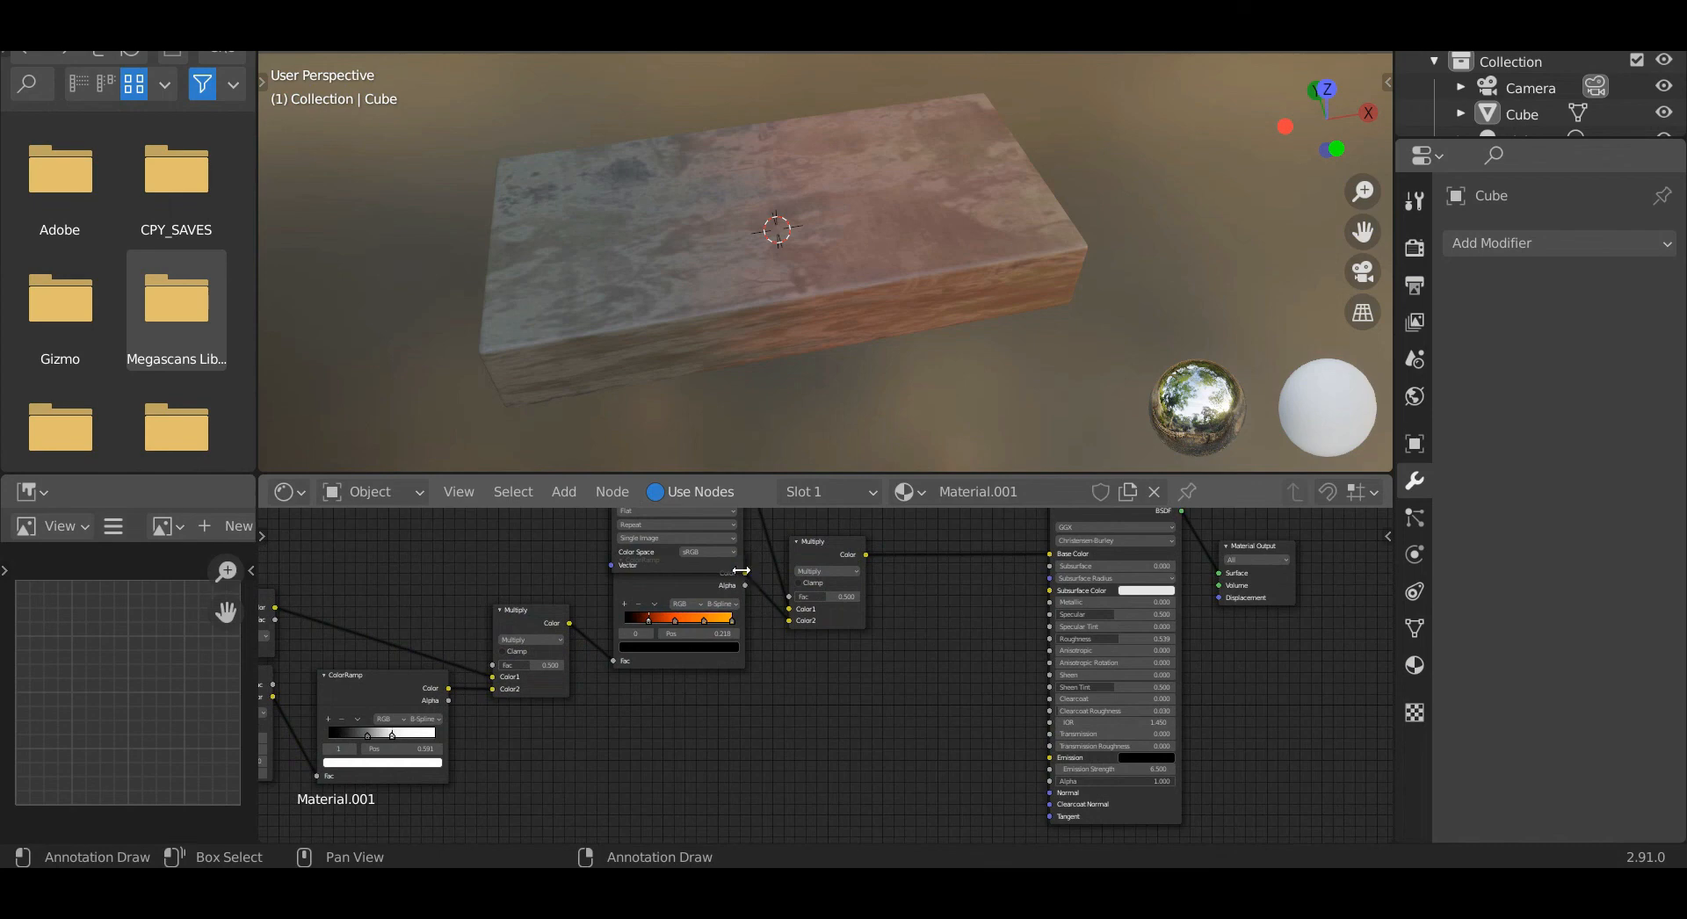
pyautogui.moveTo(746, 573); pyautogui.dragTo(850, 703)
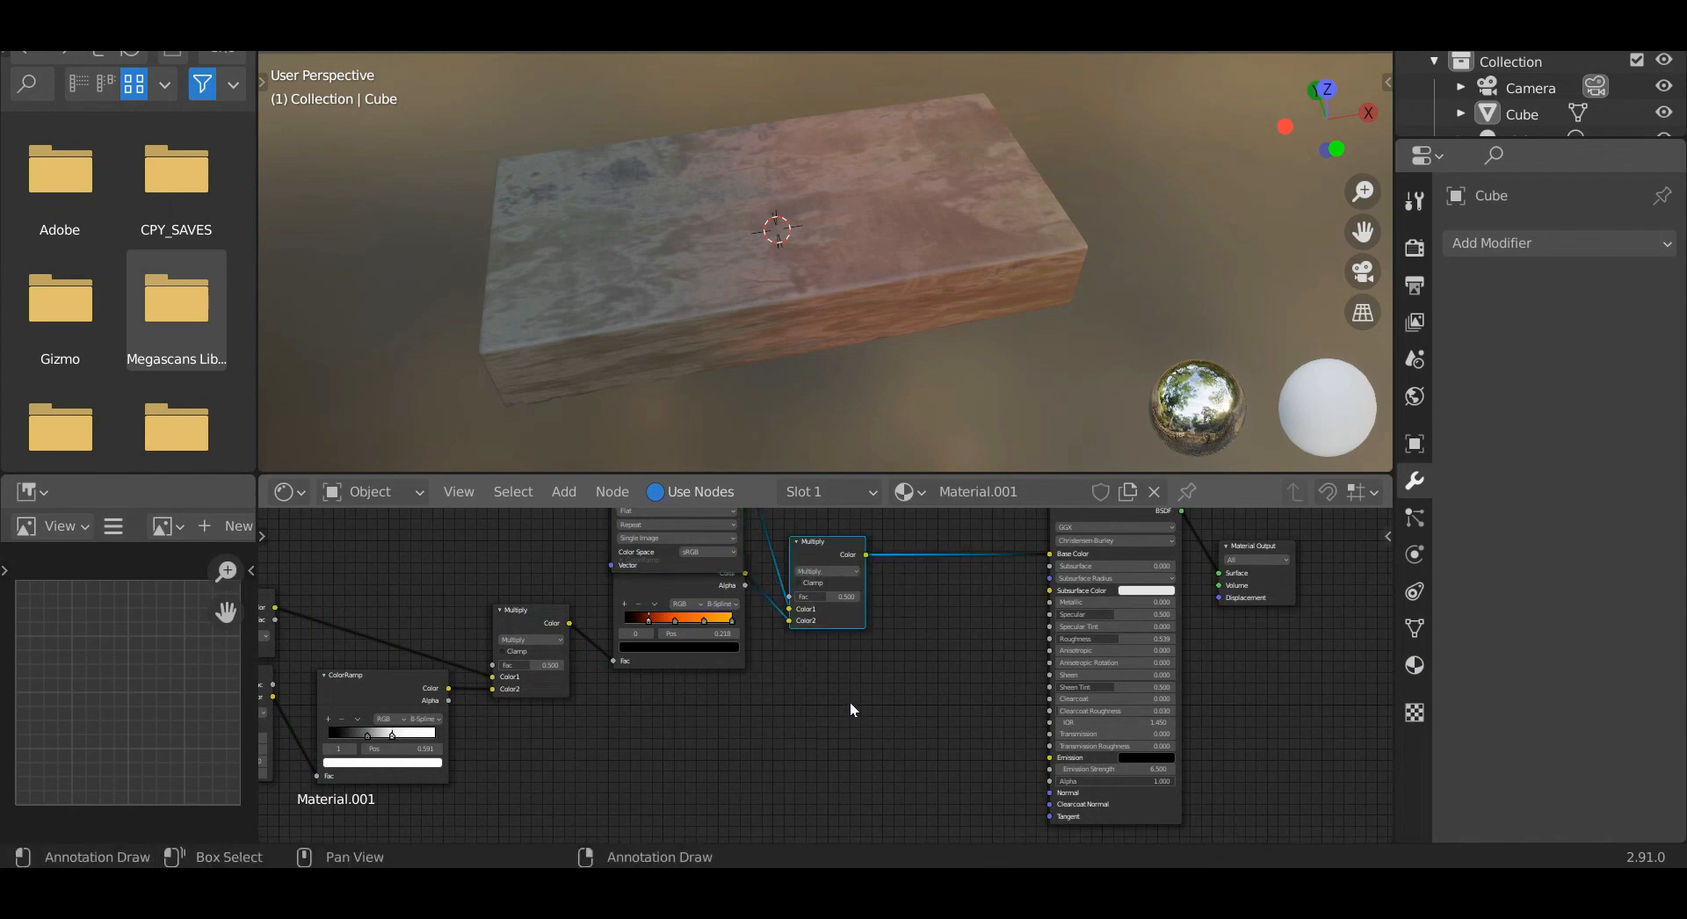
pyautogui.click(747, 593)
pyautogui.moveTo(683, 584); pyautogui.dragTo(1048, 758)
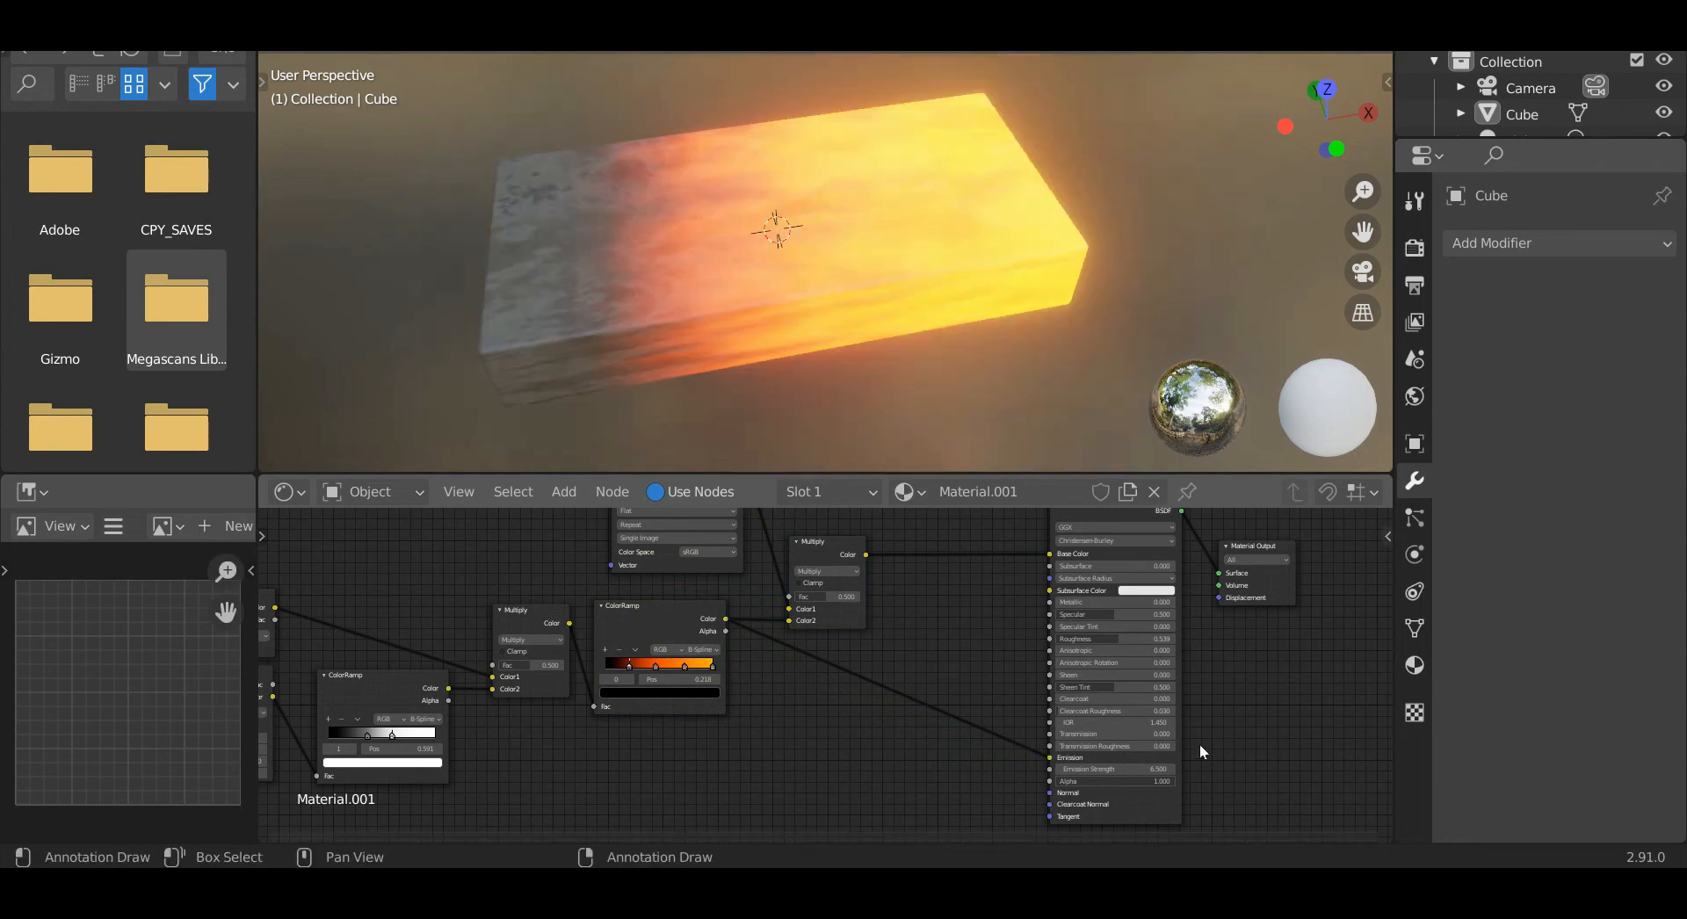
# Try Emission Strength values of 58.4 and 34.6 on the Principled BSDF and check the glow around the cube.
pyautogui.moveTo(1331, 706); pyautogui.dragTo(1189, 705, button='middle')
pyautogui.scroll(3, 1190, 705)
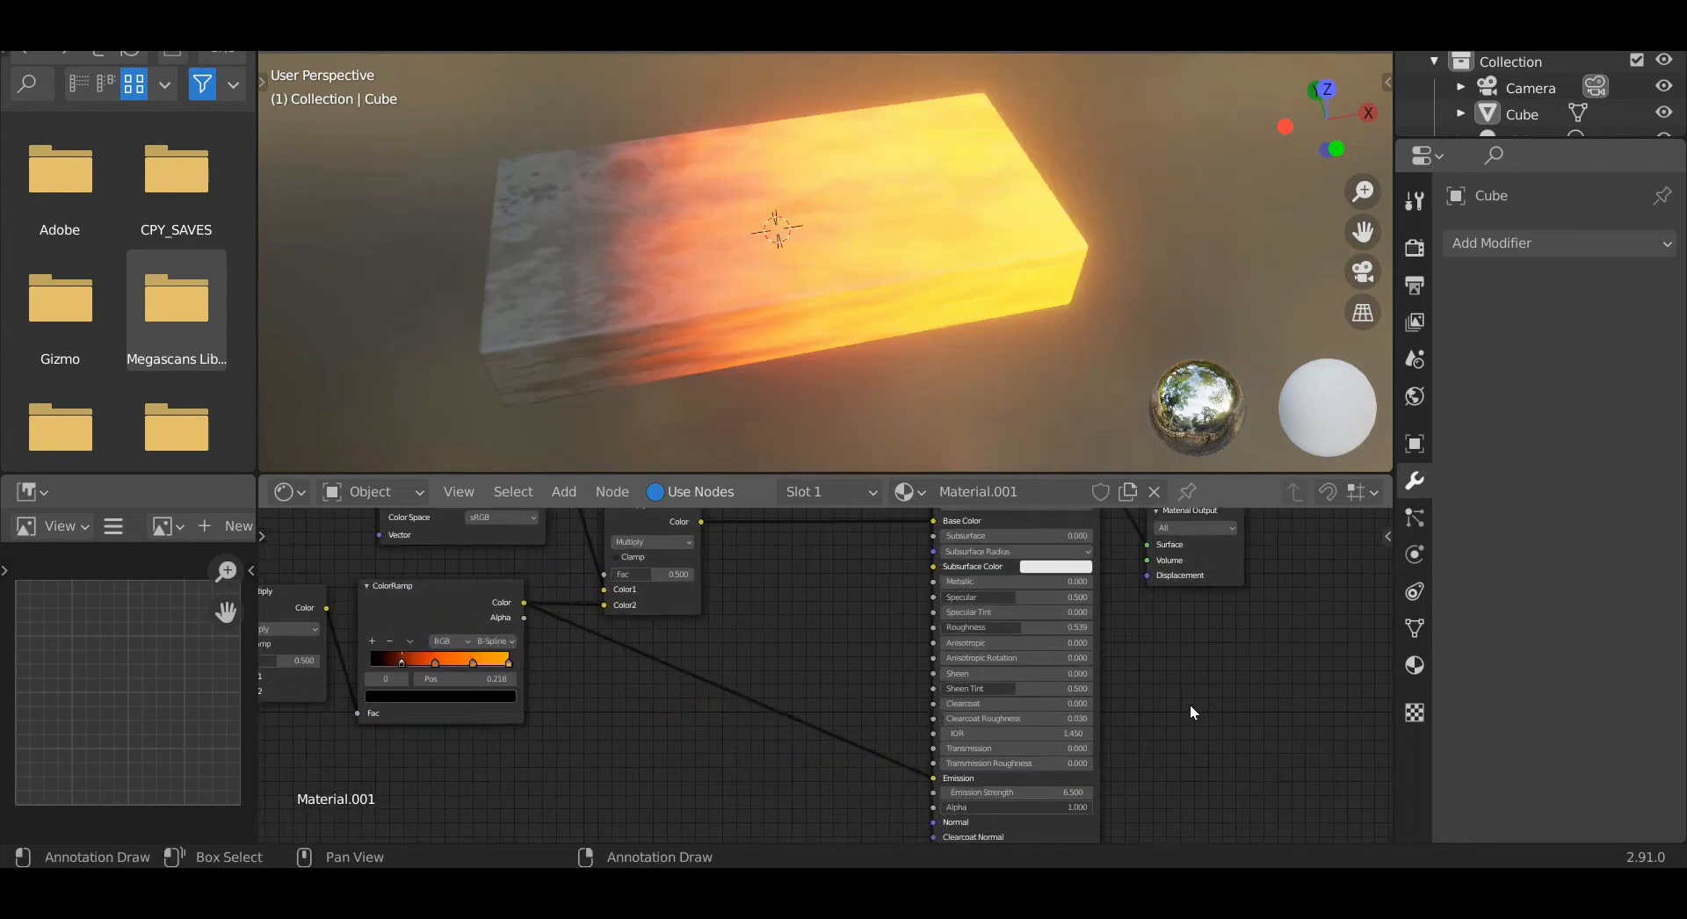
pyautogui.scroll(1, 1190, 700)
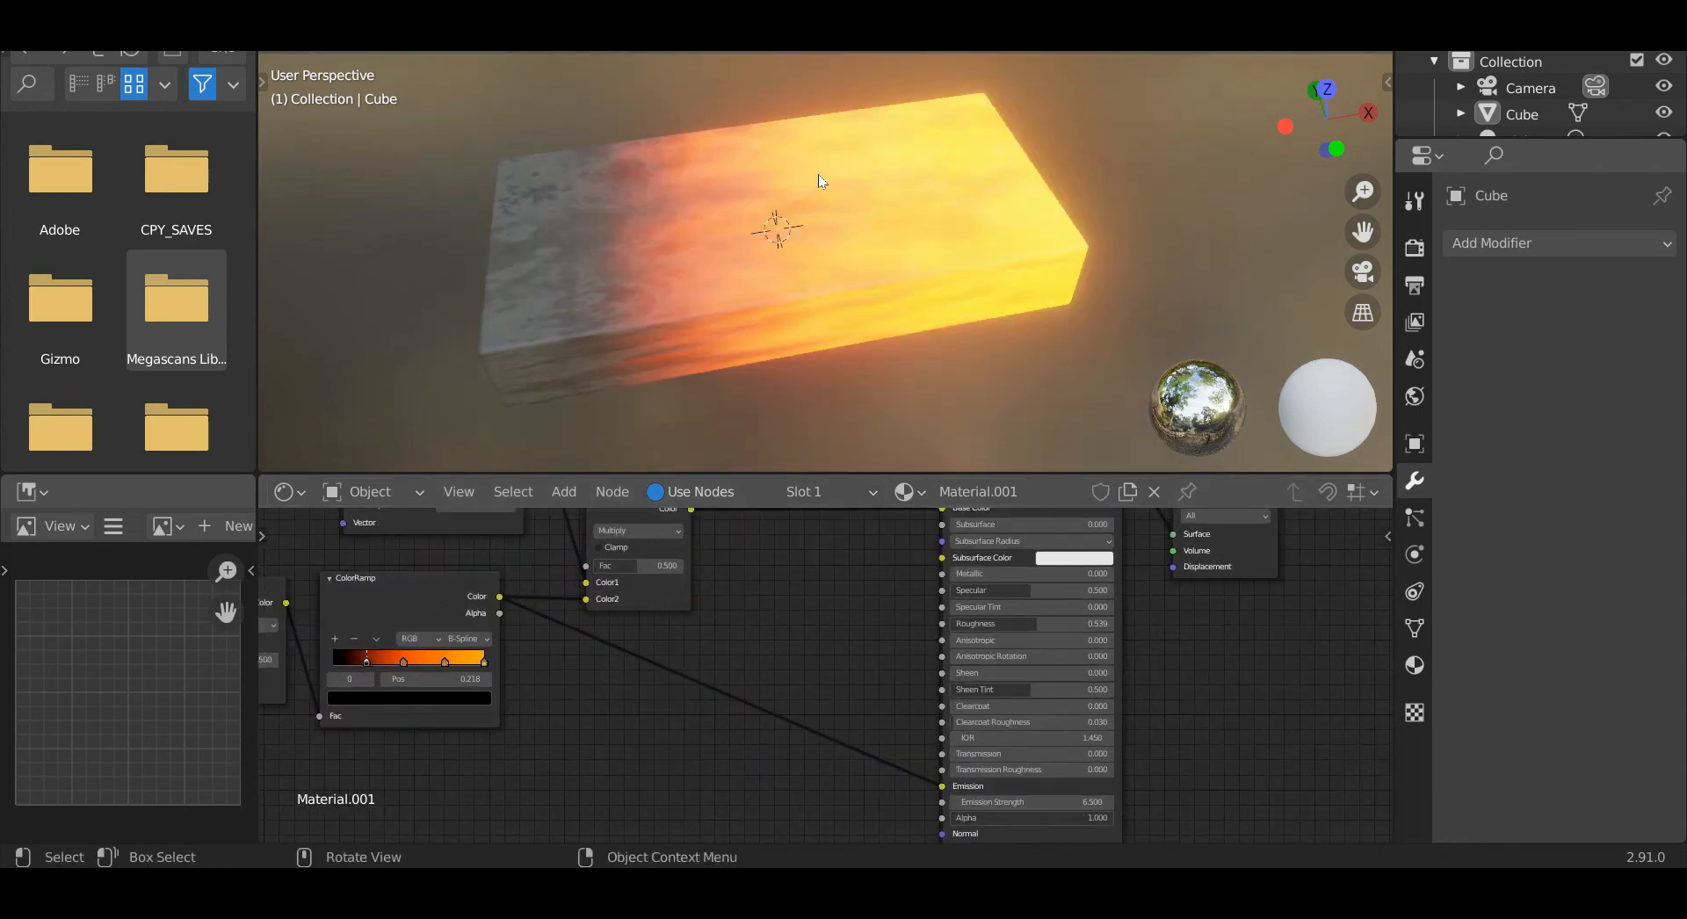
pyautogui.keyDown('shift'); pyautogui.moveTo(814, 188); pyautogui.dragTo(984, 227, button='middle'); pyautogui.keyUp('shift')
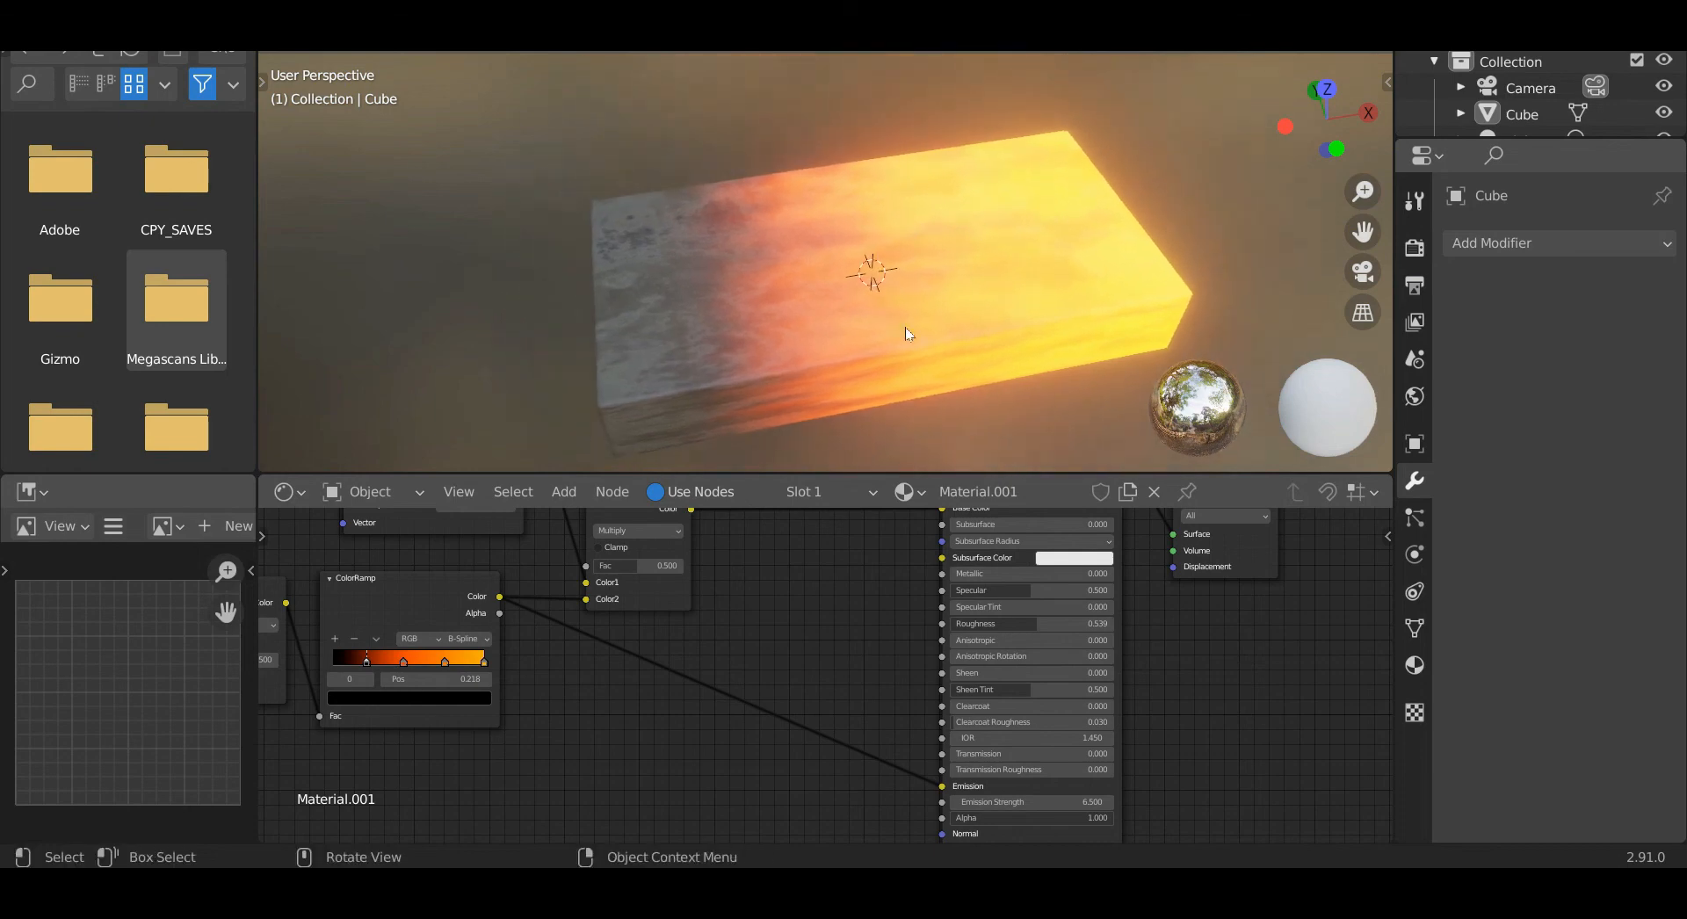
pyautogui.moveTo(978, 342)
pyautogui.mouseDown(button='middle')
pyautogui.moveTo(968, 279)
pyautogui.moveTo(1002, 323)
pyautogui.mouseUp(button='middle')
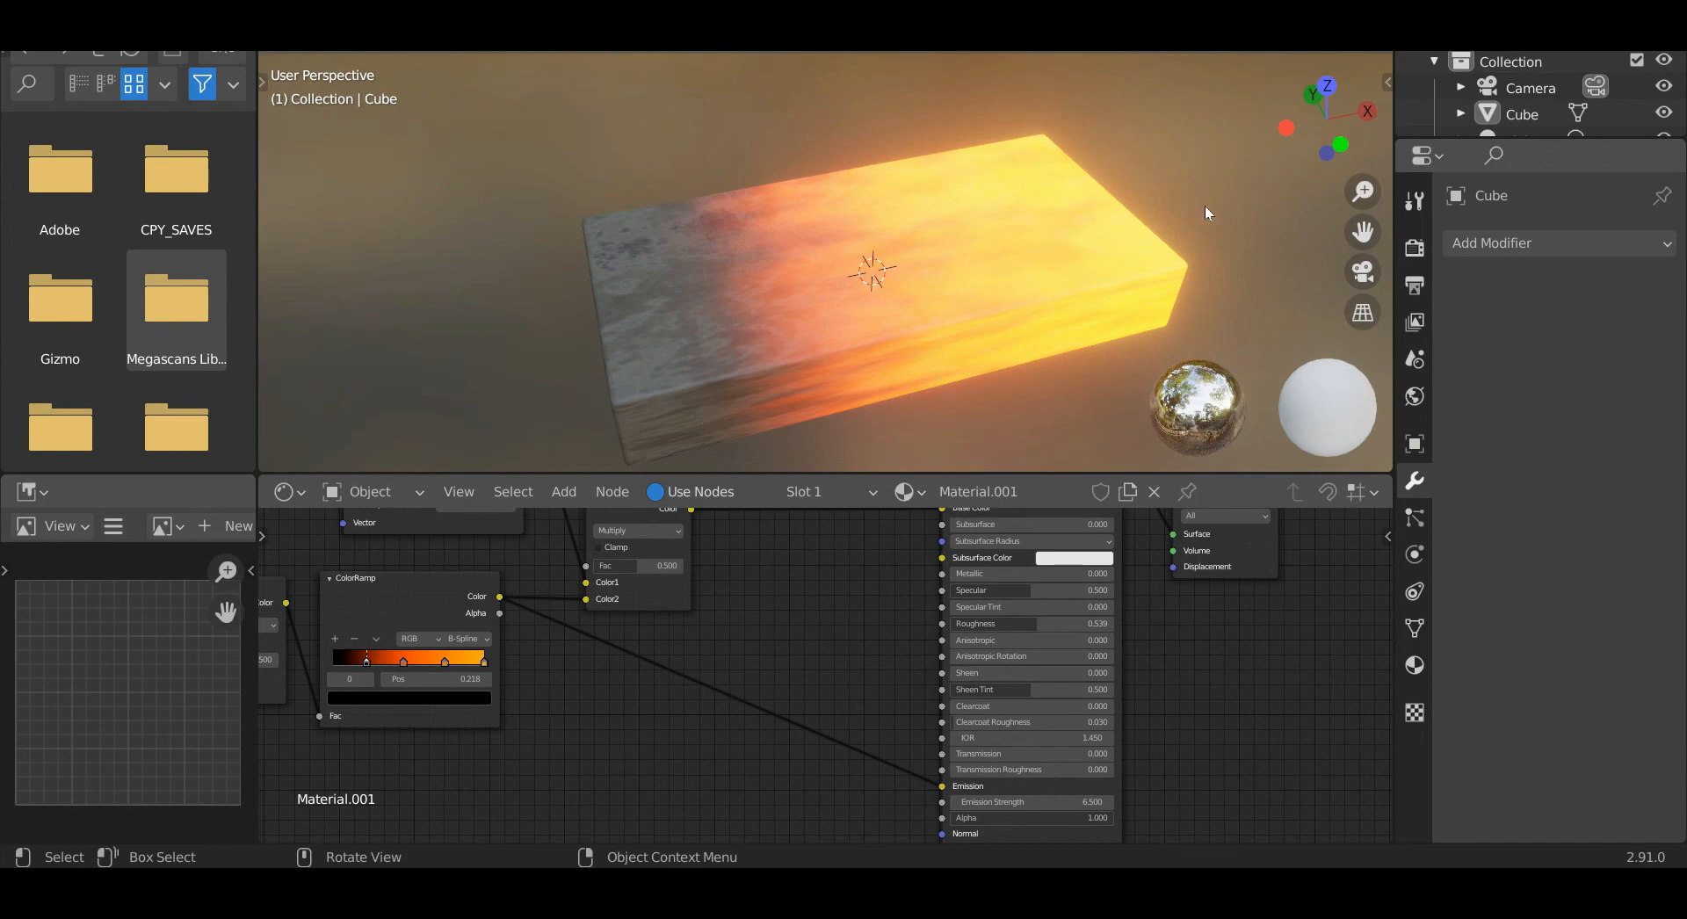
pyautogui.scroll(1, 887, 668)
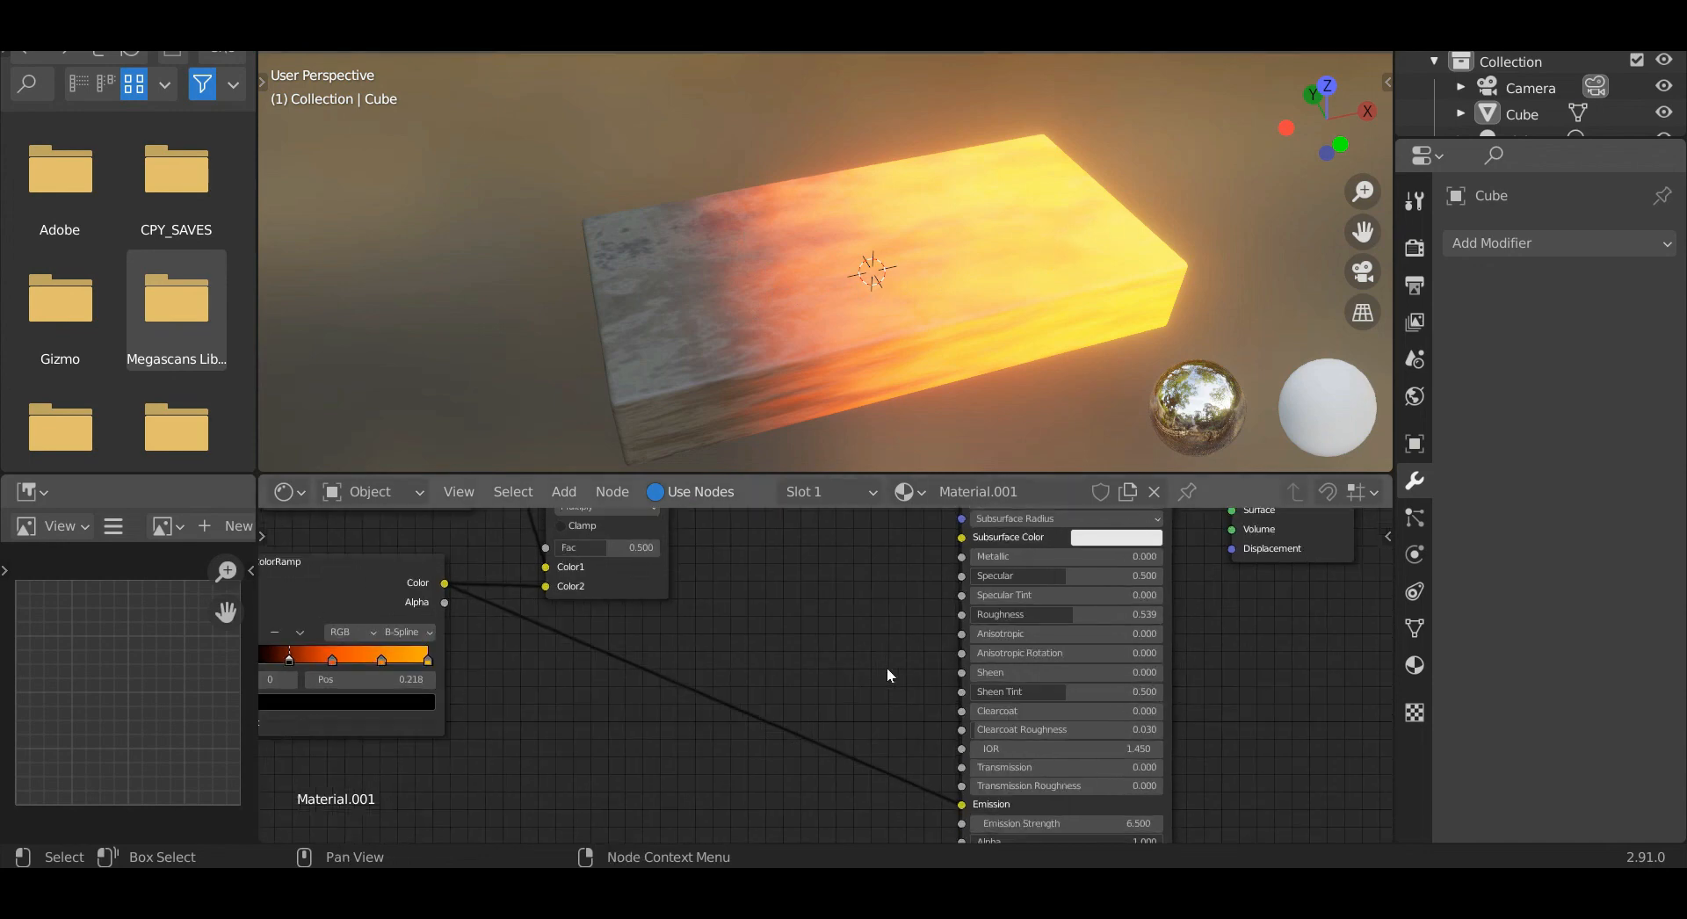
pyautogui.moveTo(887, 666); pyautogui.dragTo(756, 591, button='middle')
pyautogui.scroll(2, 1156, 661)
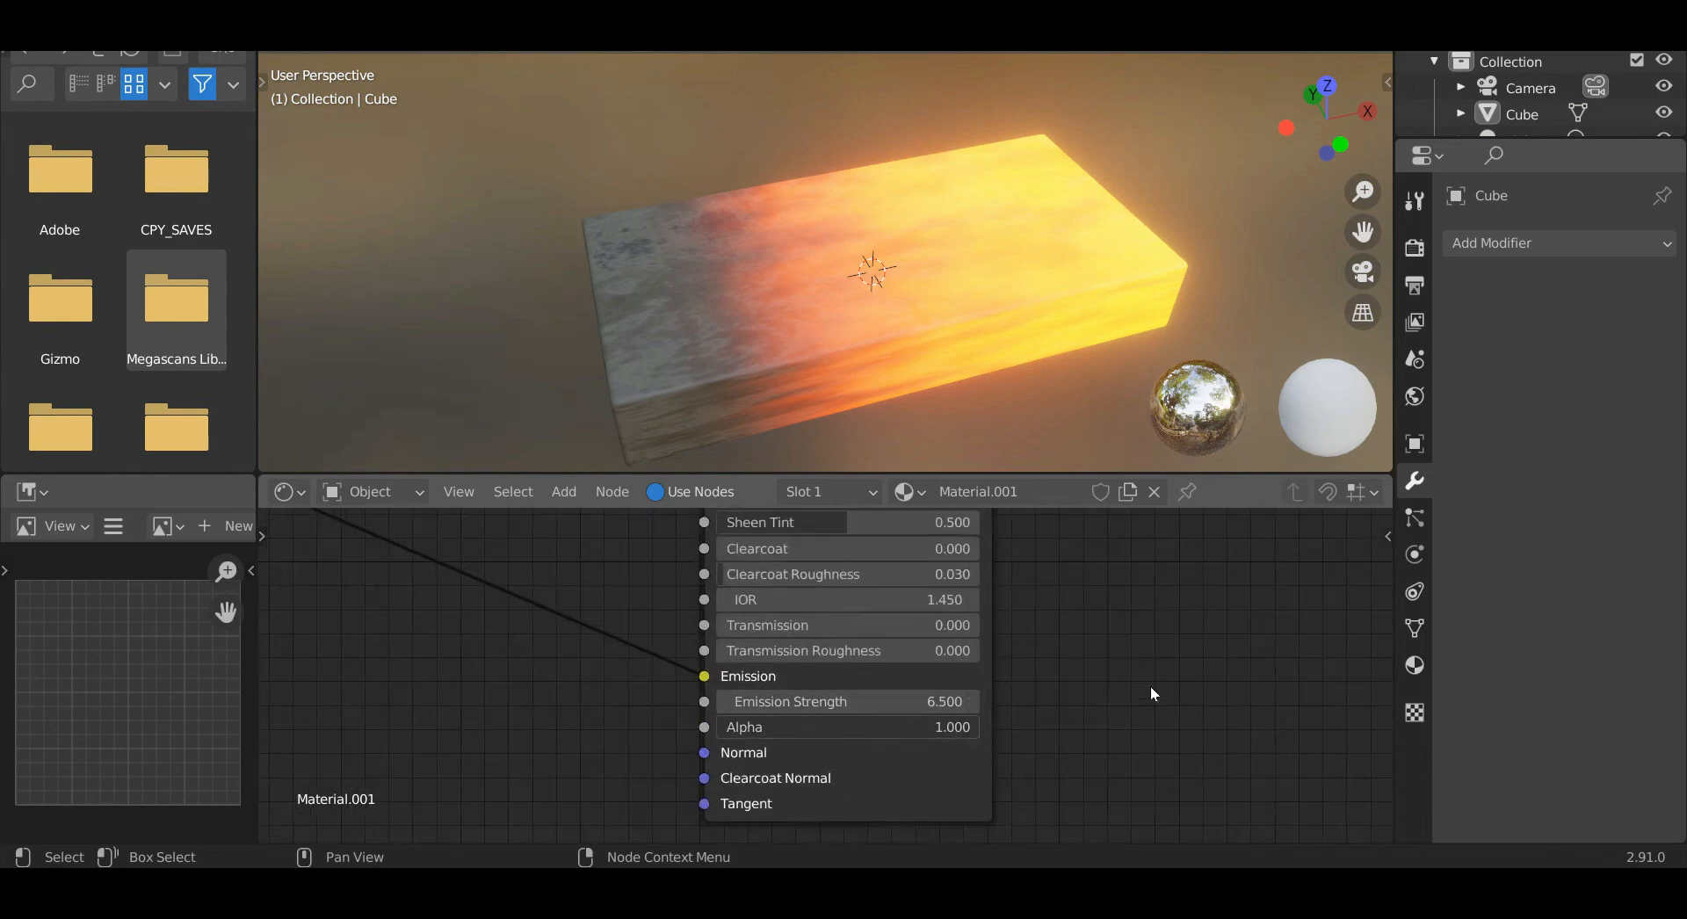
pyautogui.scroll(1, 1151, 687)
pyautogui.click(839, 709)
pyautogui.moveTo(839, 708); pyautogui.dragTo(795, 708)
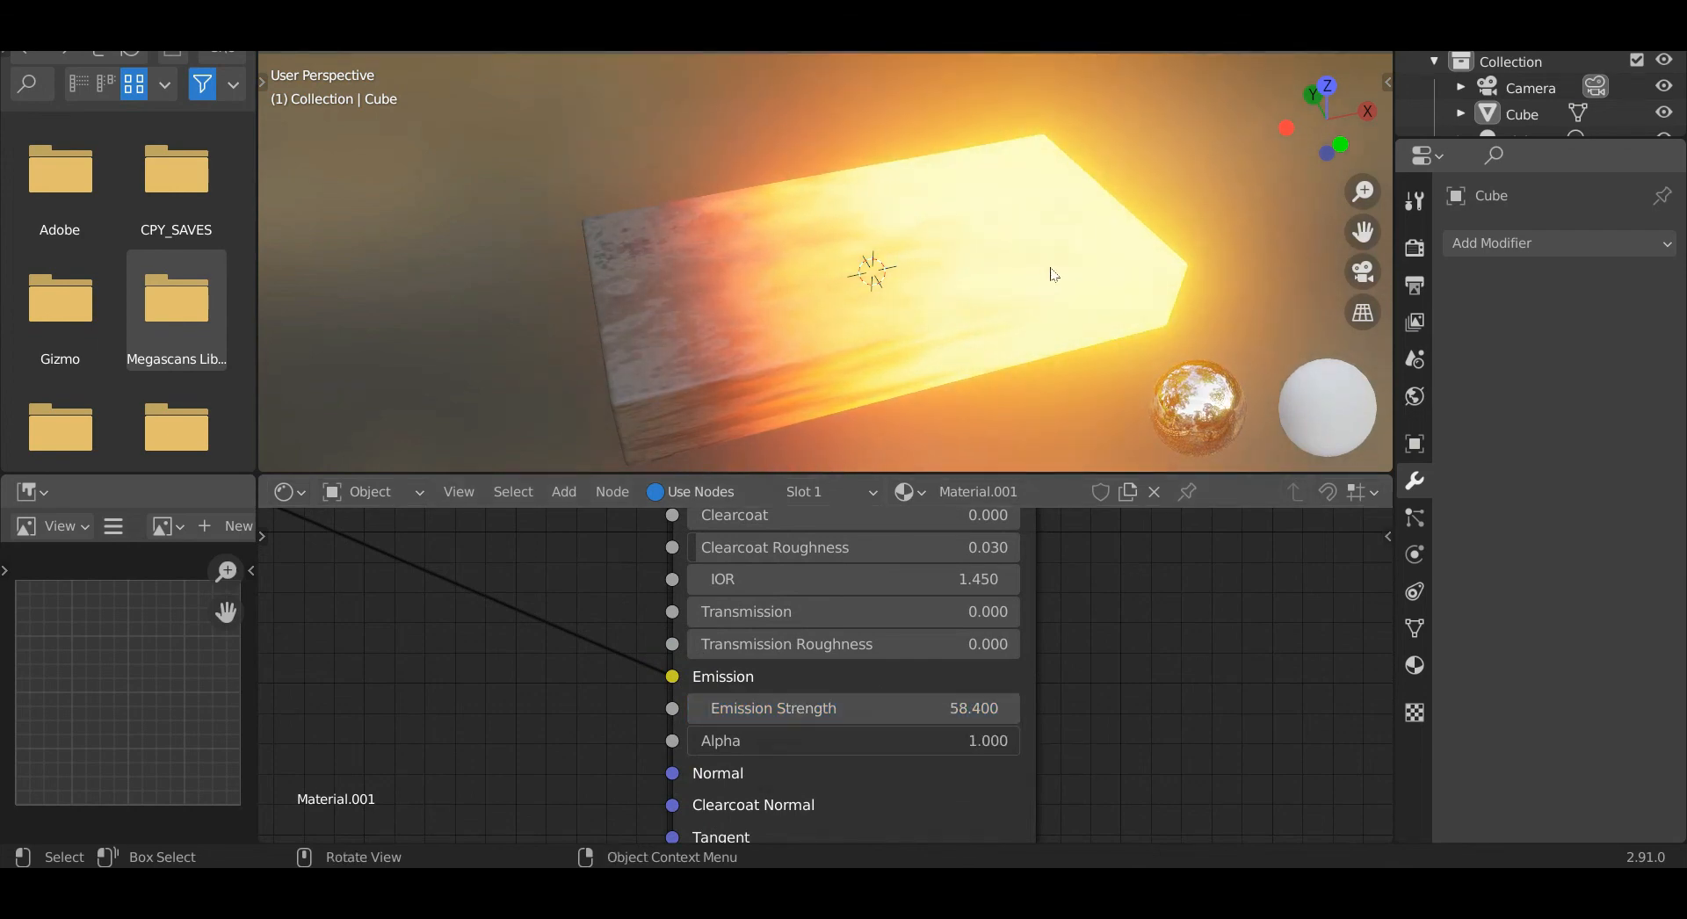
pyautogui.moveTo(1100, 277); pyautogui.dragTo(861, 255, button='middle')
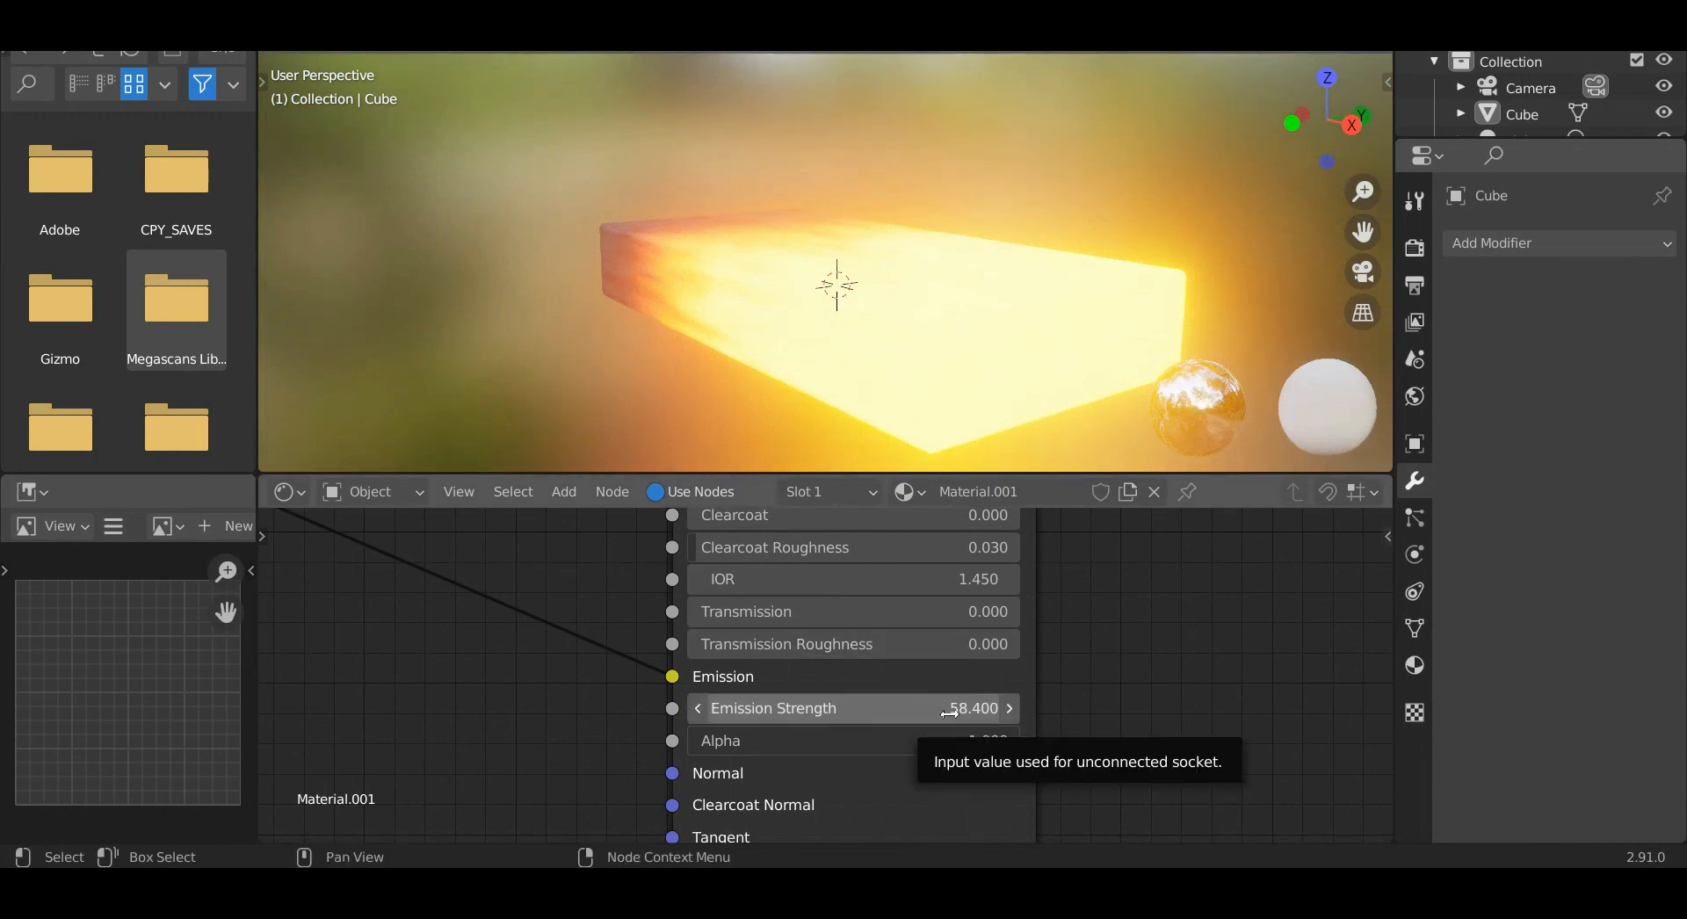
pyautogui.moveTo(950, 715)
pyautogui.mouseDown()
pyautogui.moveTo(923, 714)
pyautogui.moveTo(955, 710)
pyautogui.mouseUp()
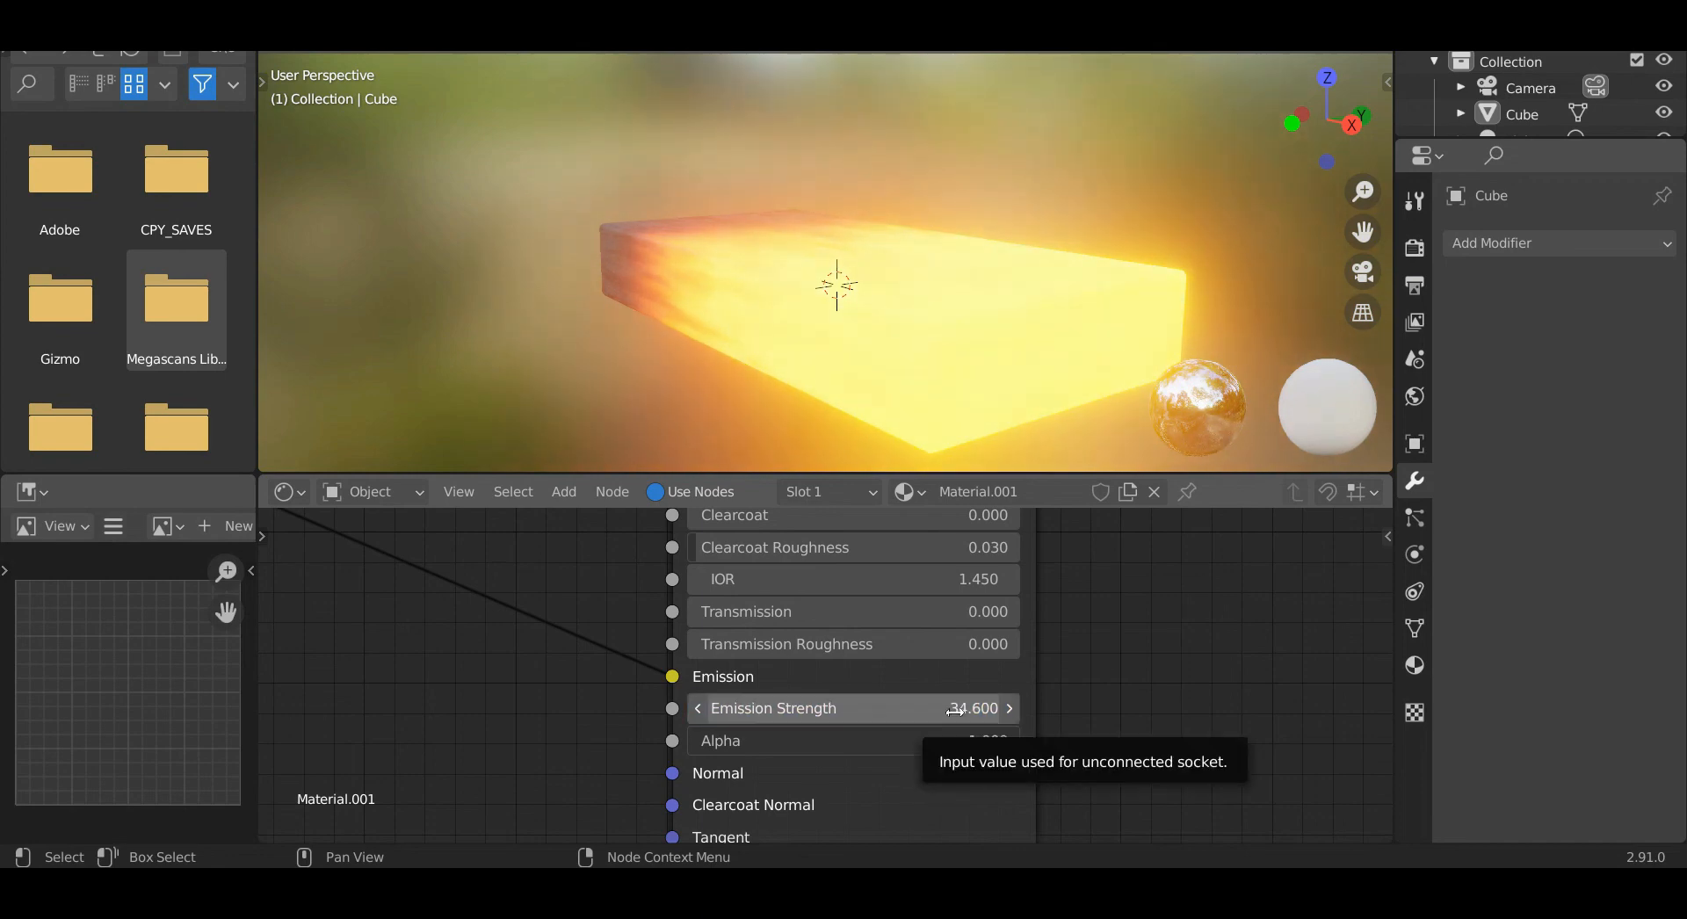
# Set the Principled BSDF's Emission Strength to 5 and inspect the glowing cube from several angles.
pyautogui.click(955, 710)
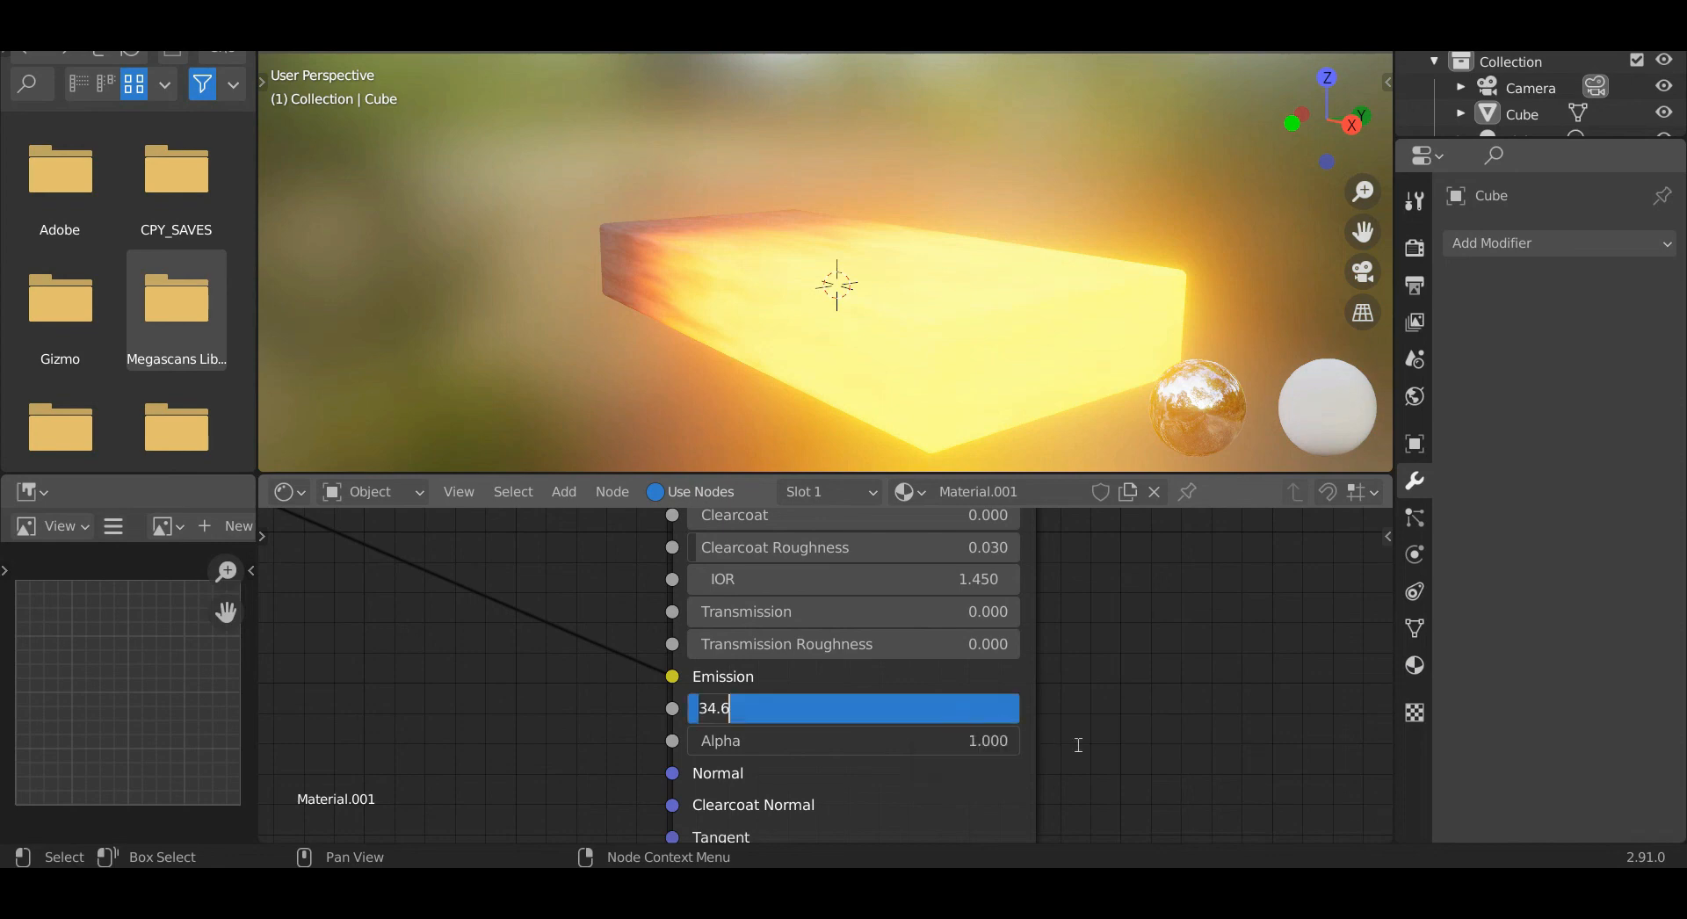
pyautogui.click(1184, 721)
pyautogui.click(965, 710)
pyautogui.press('BackSpace')
pyautogui.write('5')
pyautogui.press('Return')
pyautogui.moveTo(1098, 421); pyautogui.dragTo(1214, 355, button='middle')
pyautogui.scroll(-2, 1142, 308)
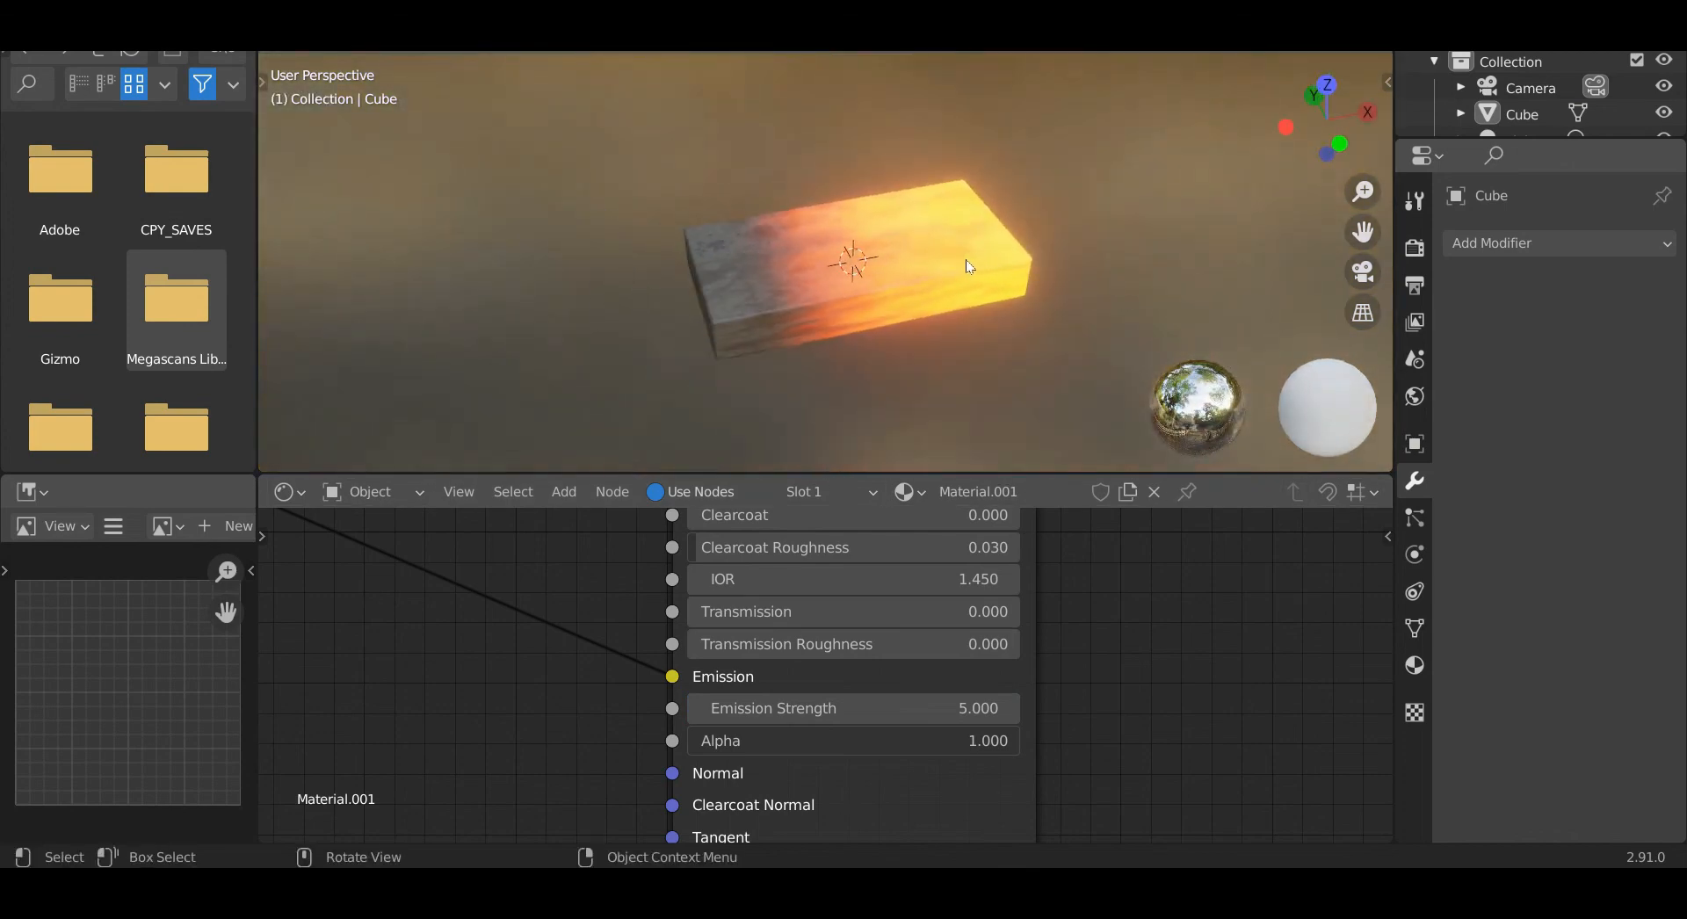
pyautogui.moveTo(970, 267); pyautogui.dragTo(954, 293, button='middle')
pyautogui.moveTo(882, 357); pyautogui.dragTo(903, 269, button='middle')
pyautogui.scroll(2, 901, 316)
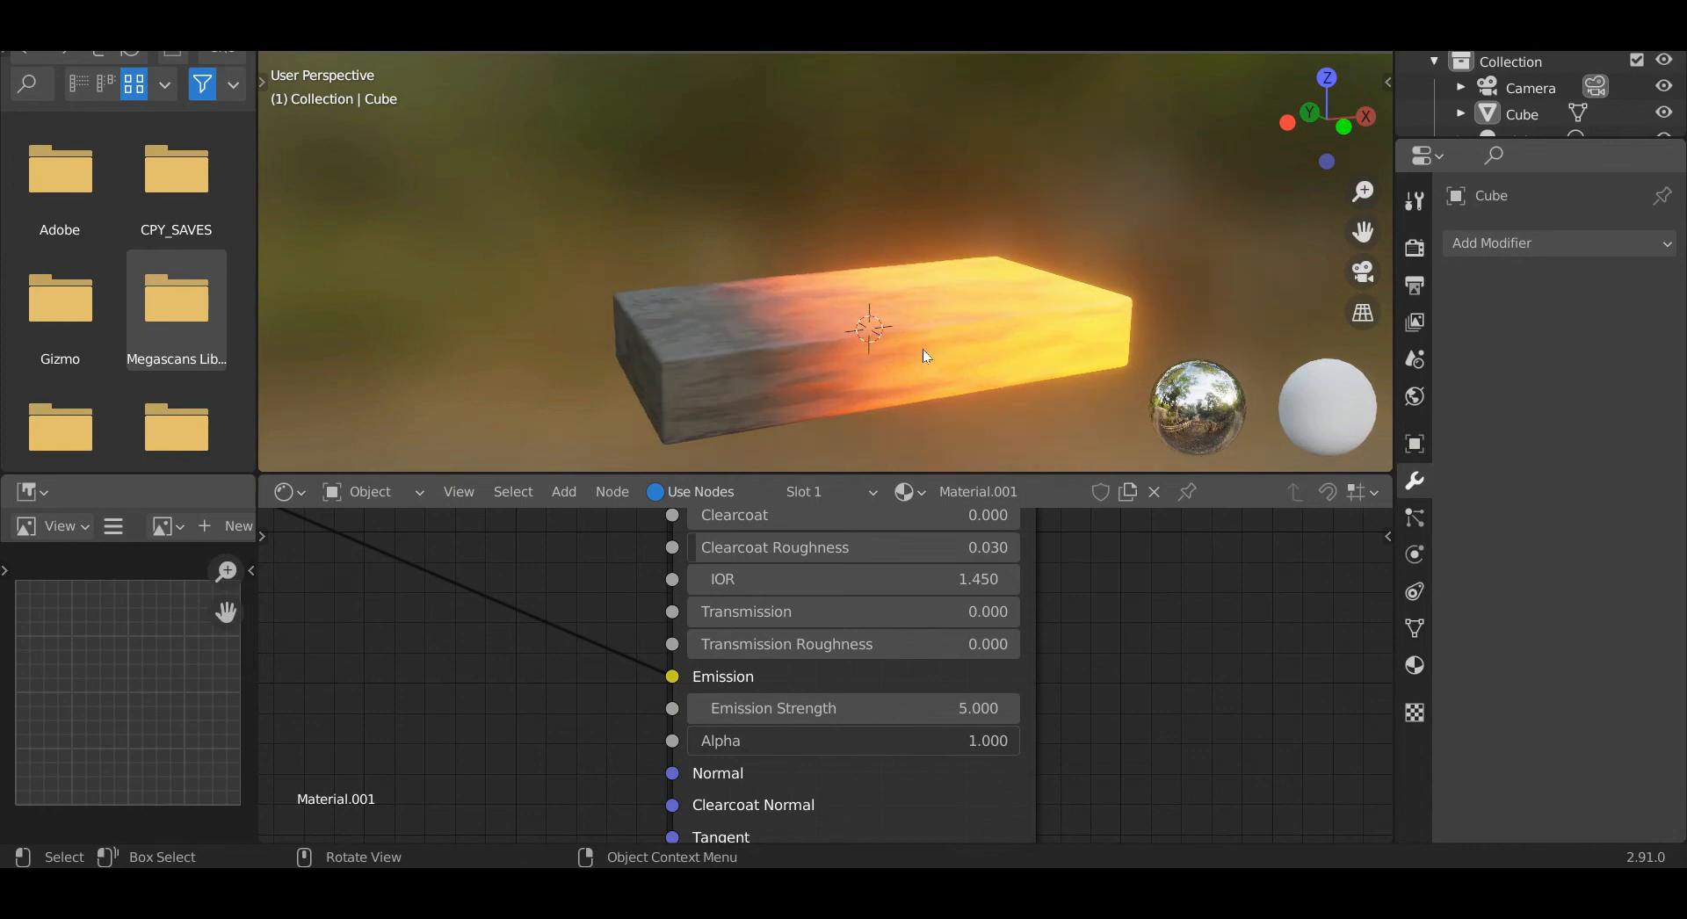
# Align the metal Image Texture node and the orange ColorRamp in a tidy column before the last Multiply node.
pyautogui.scroll(-5, 587, 578)
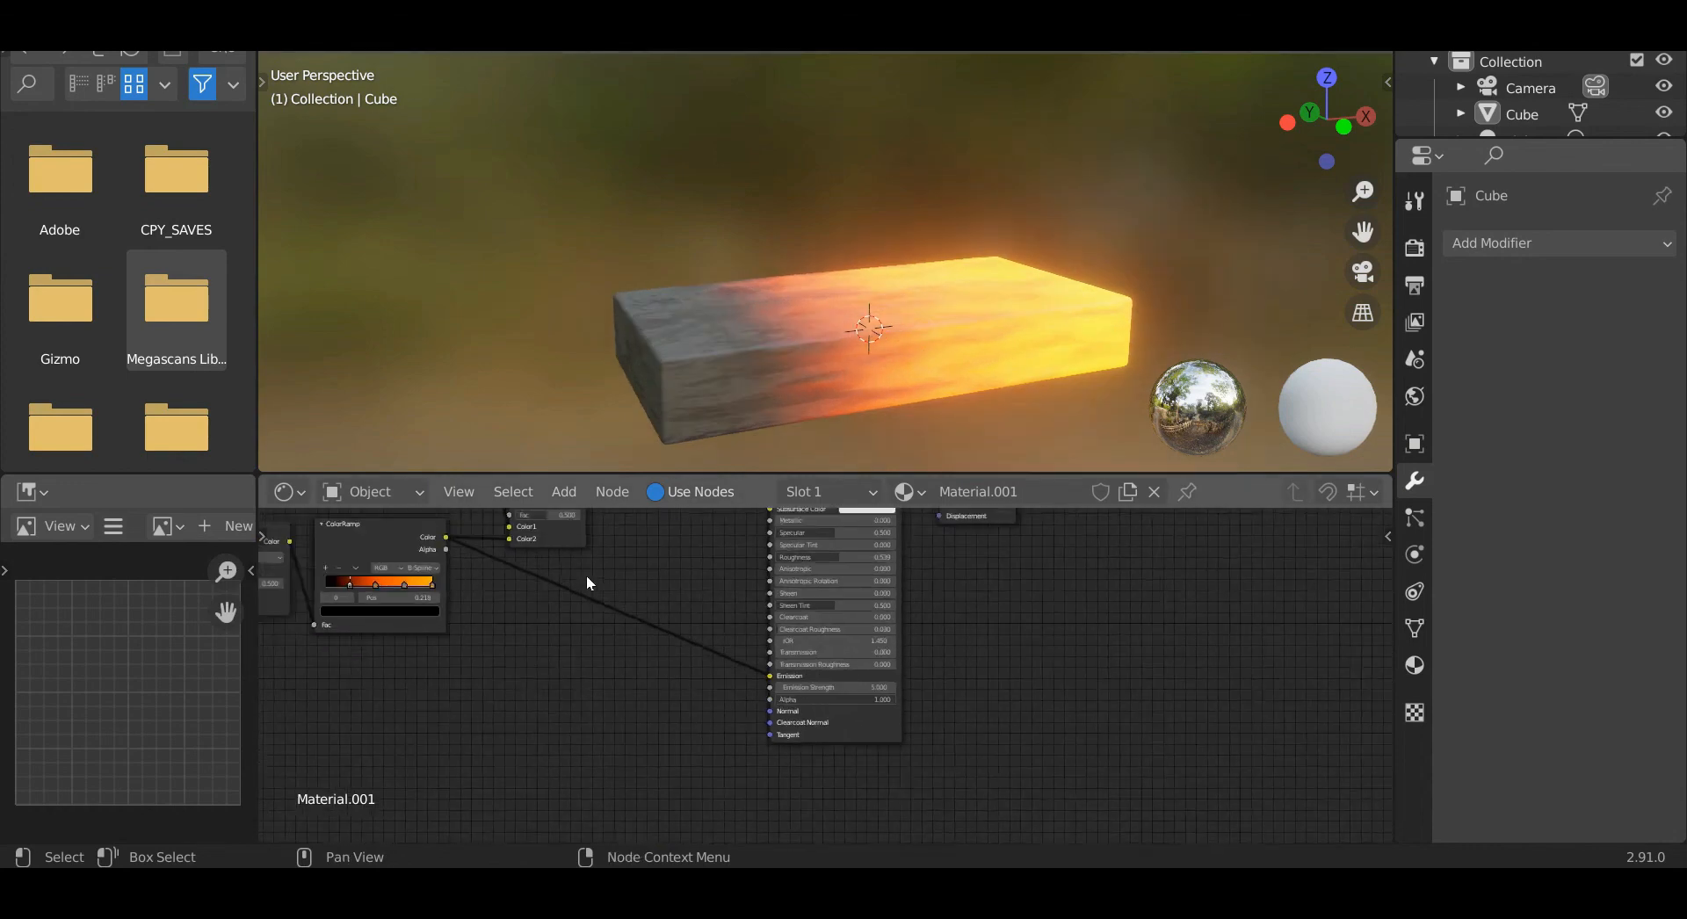
pyautogui.scroll(-4, 587, 578)
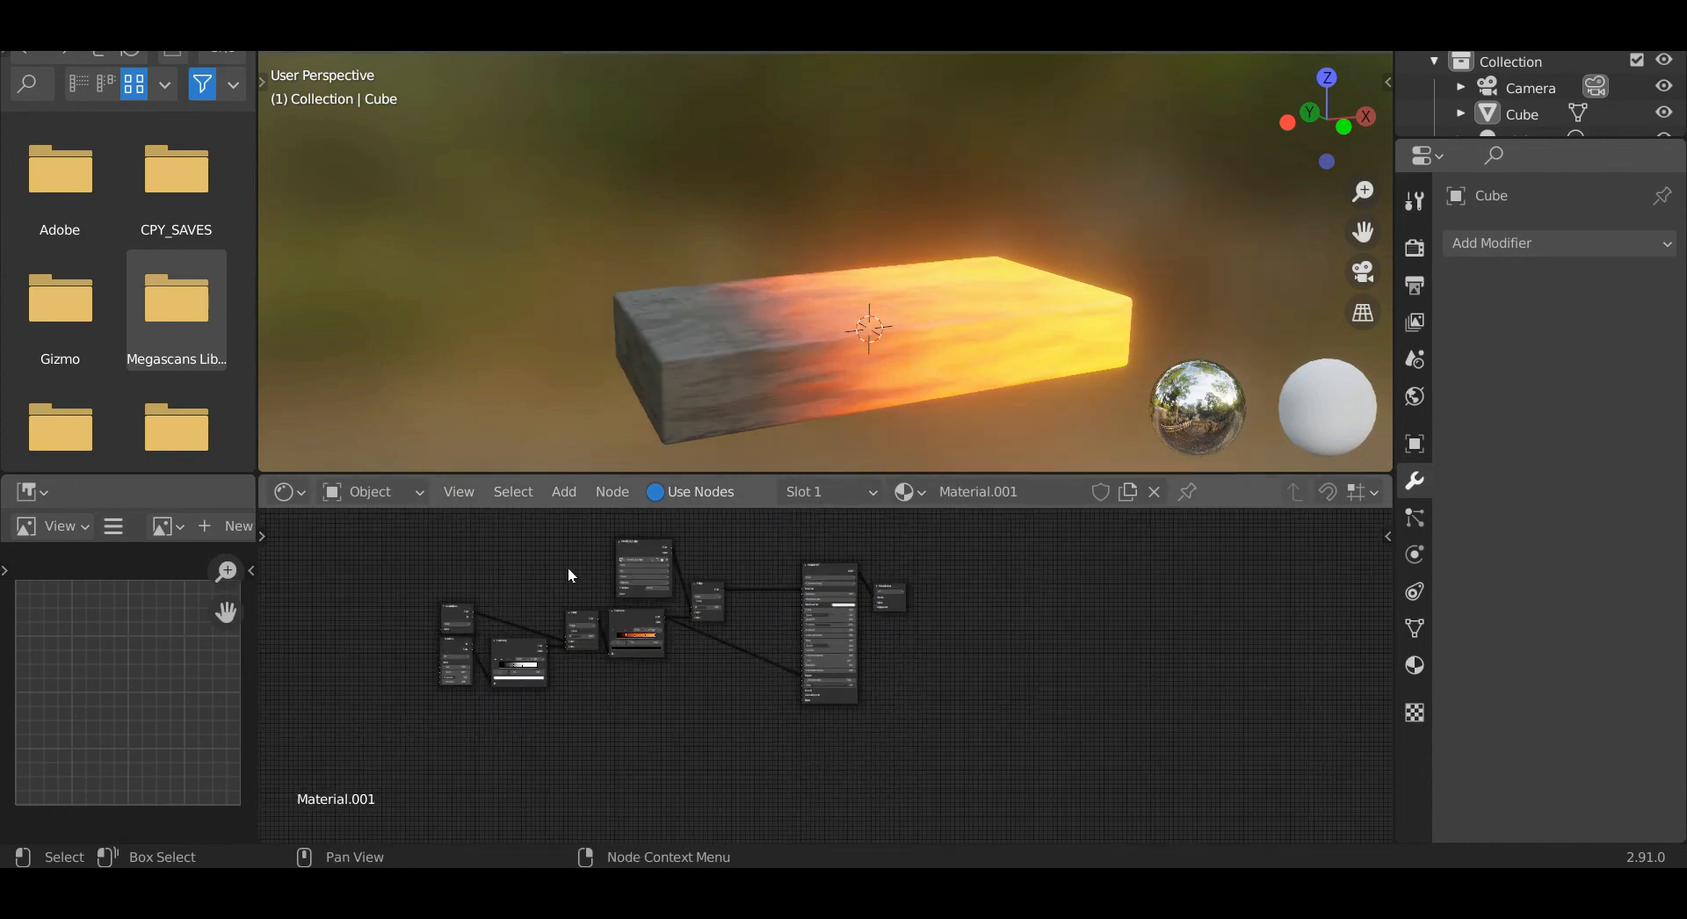
pyautogui.scroll(4, 726, 640)
pyautogui.scroll(1, 726, 649)
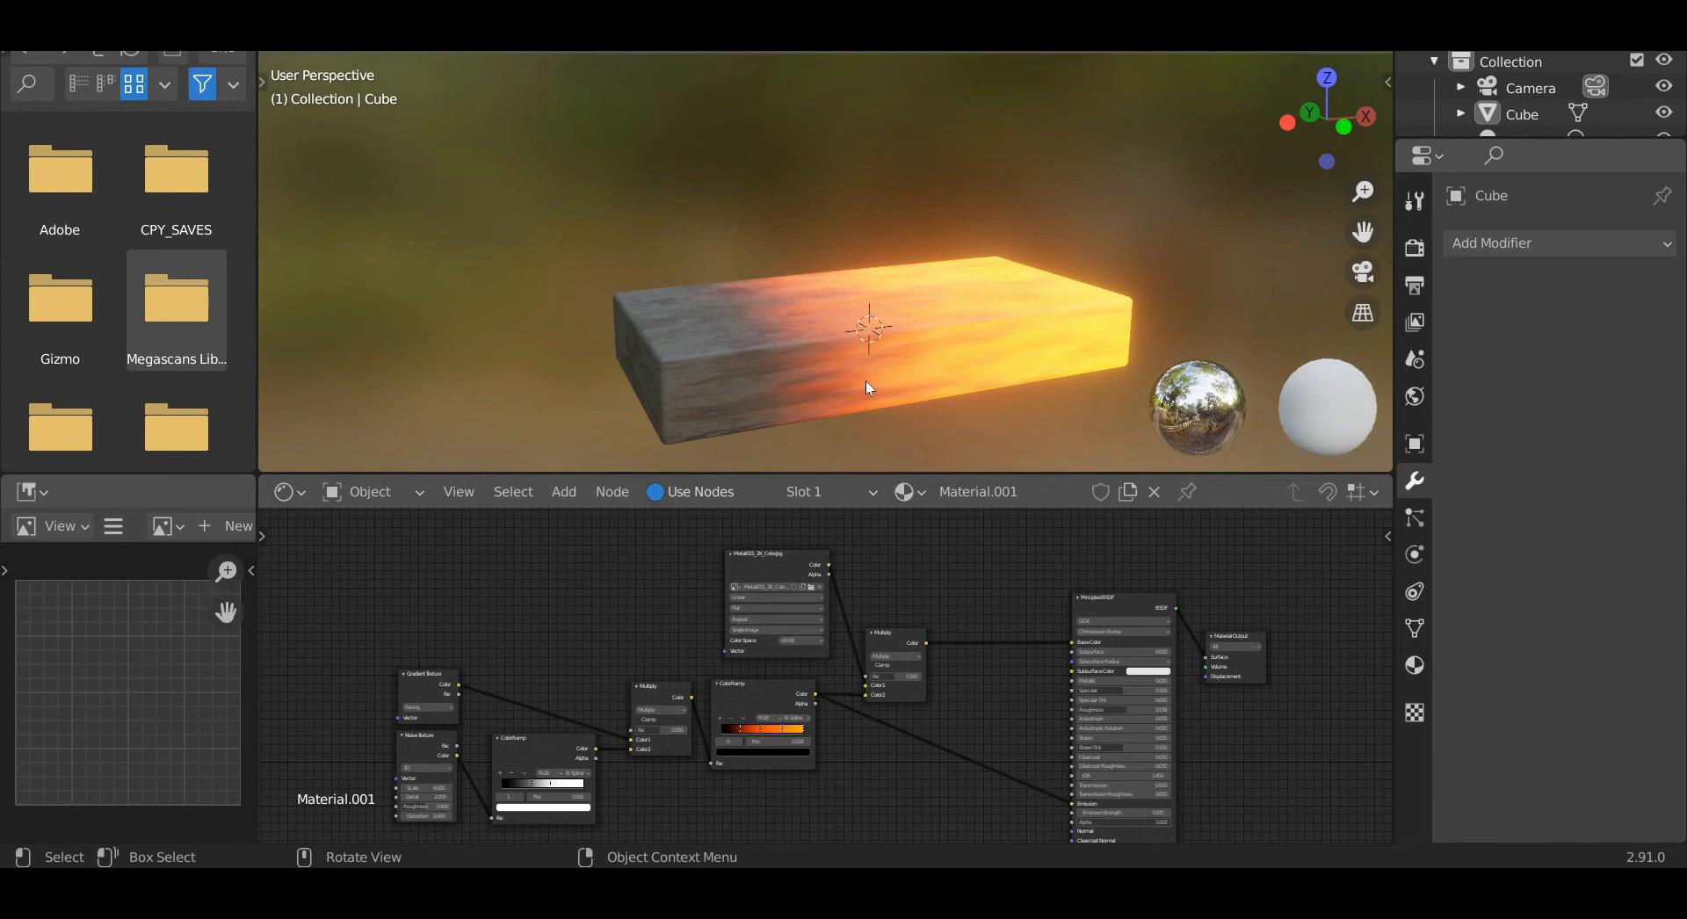
pyautogui.click(972, 344)
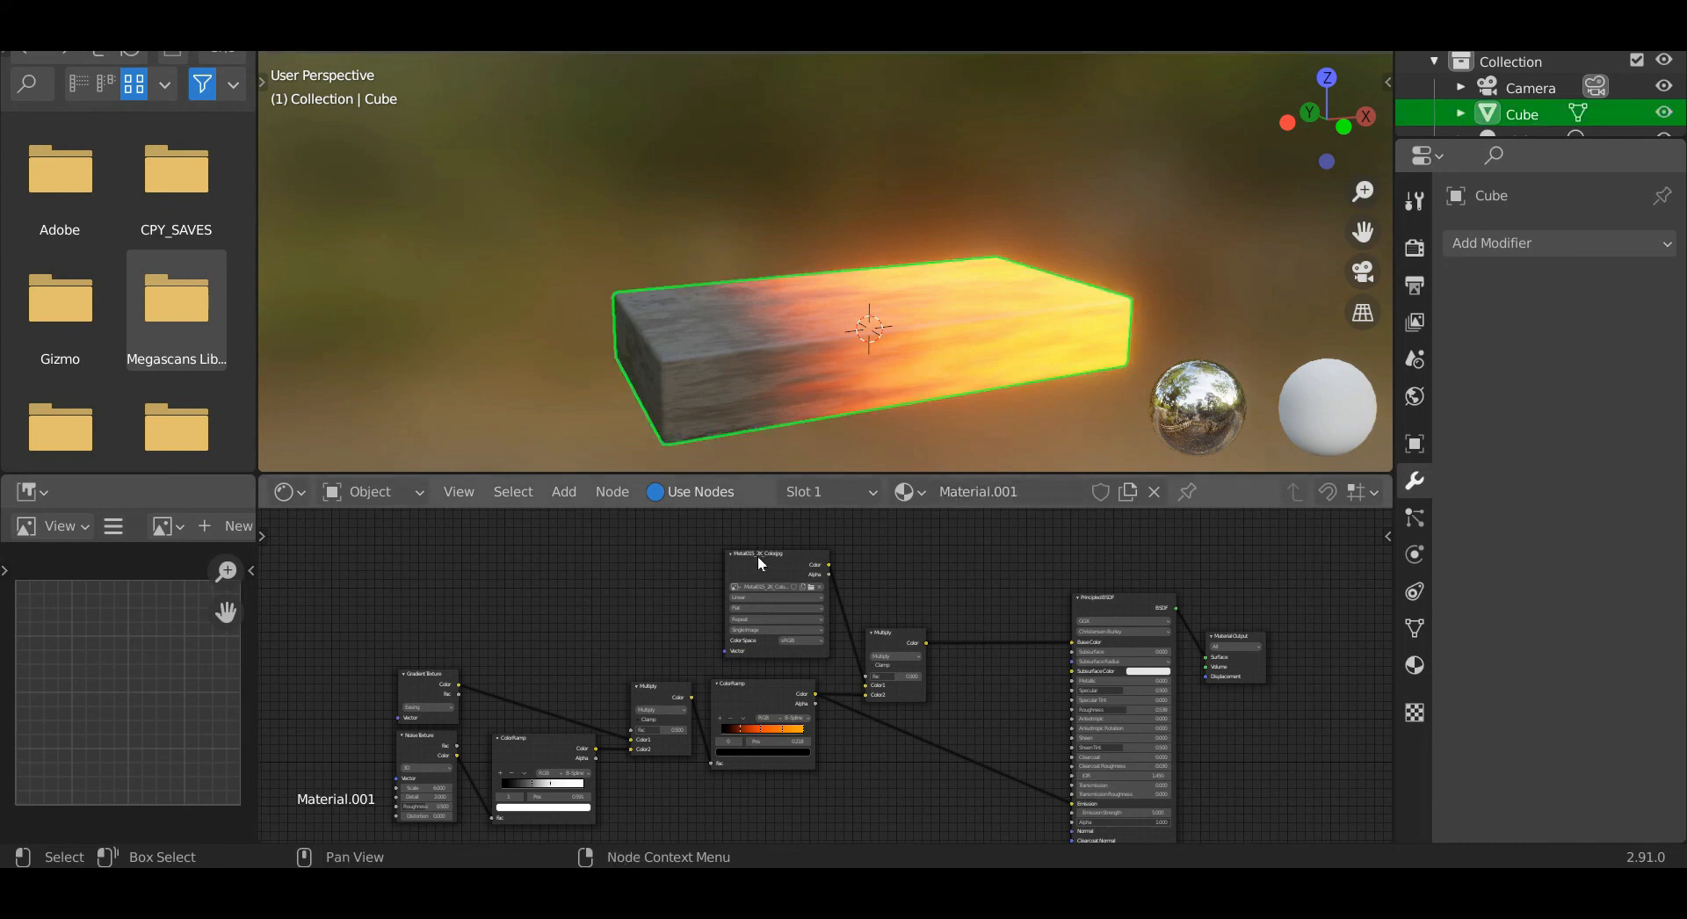
pyautogui.moveTo(759, 556); pyautogui.dragTo(742, 565)
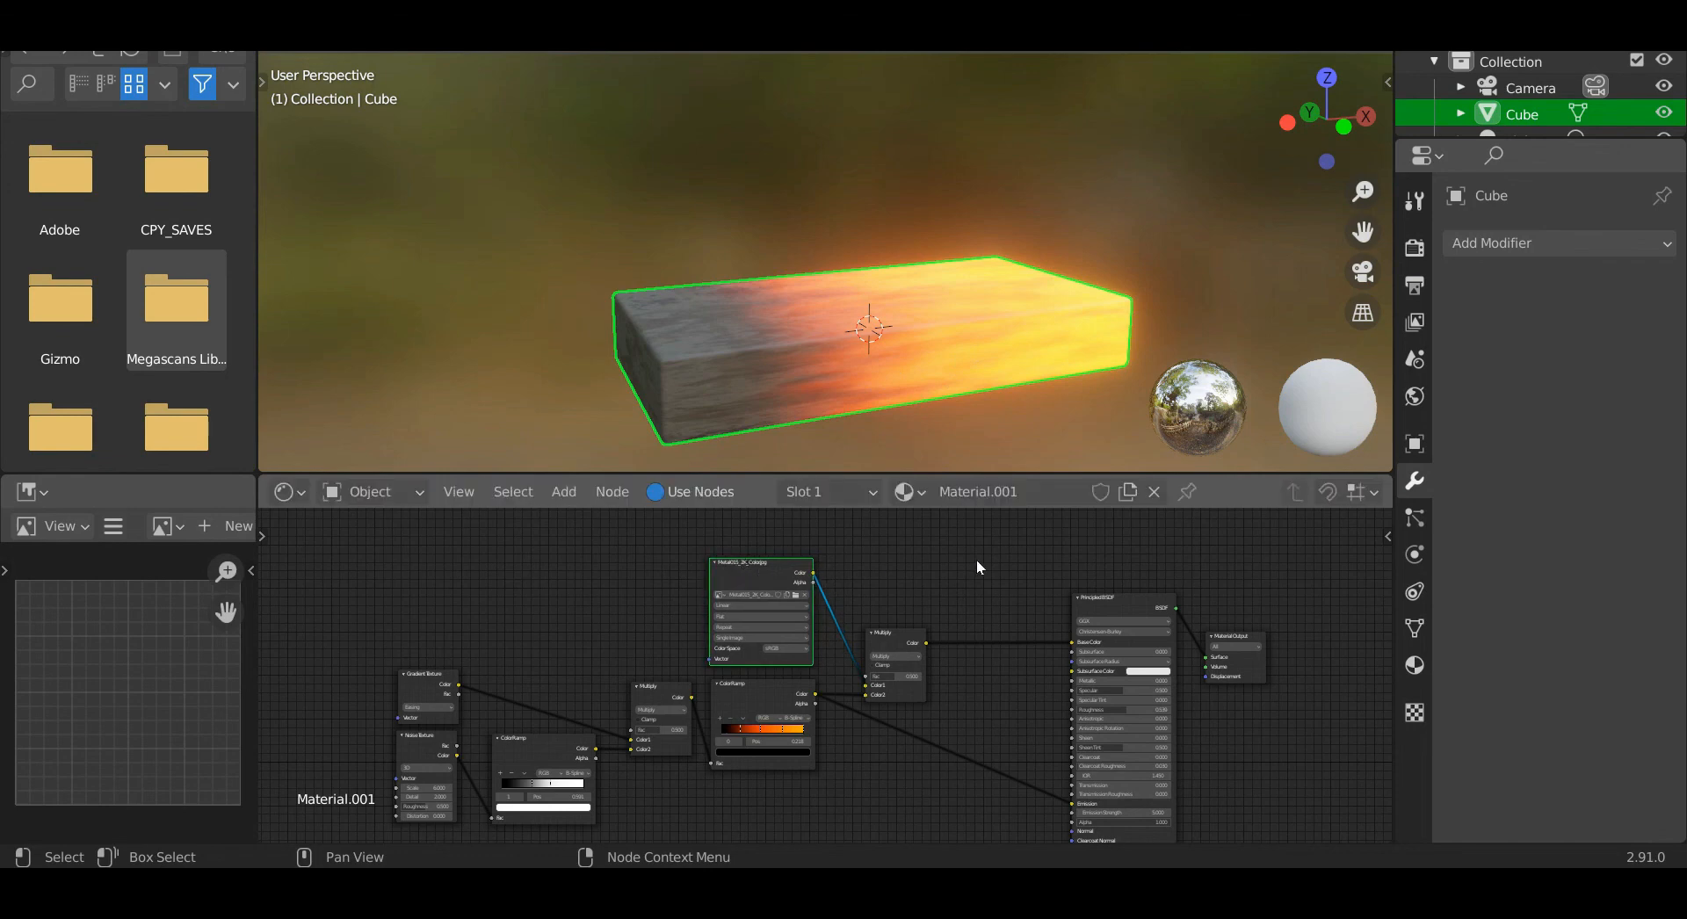
pyautogui.click(770, 690)
pyautogui.moveTo(767, 689); pyautogui.dragTo(767, 682)
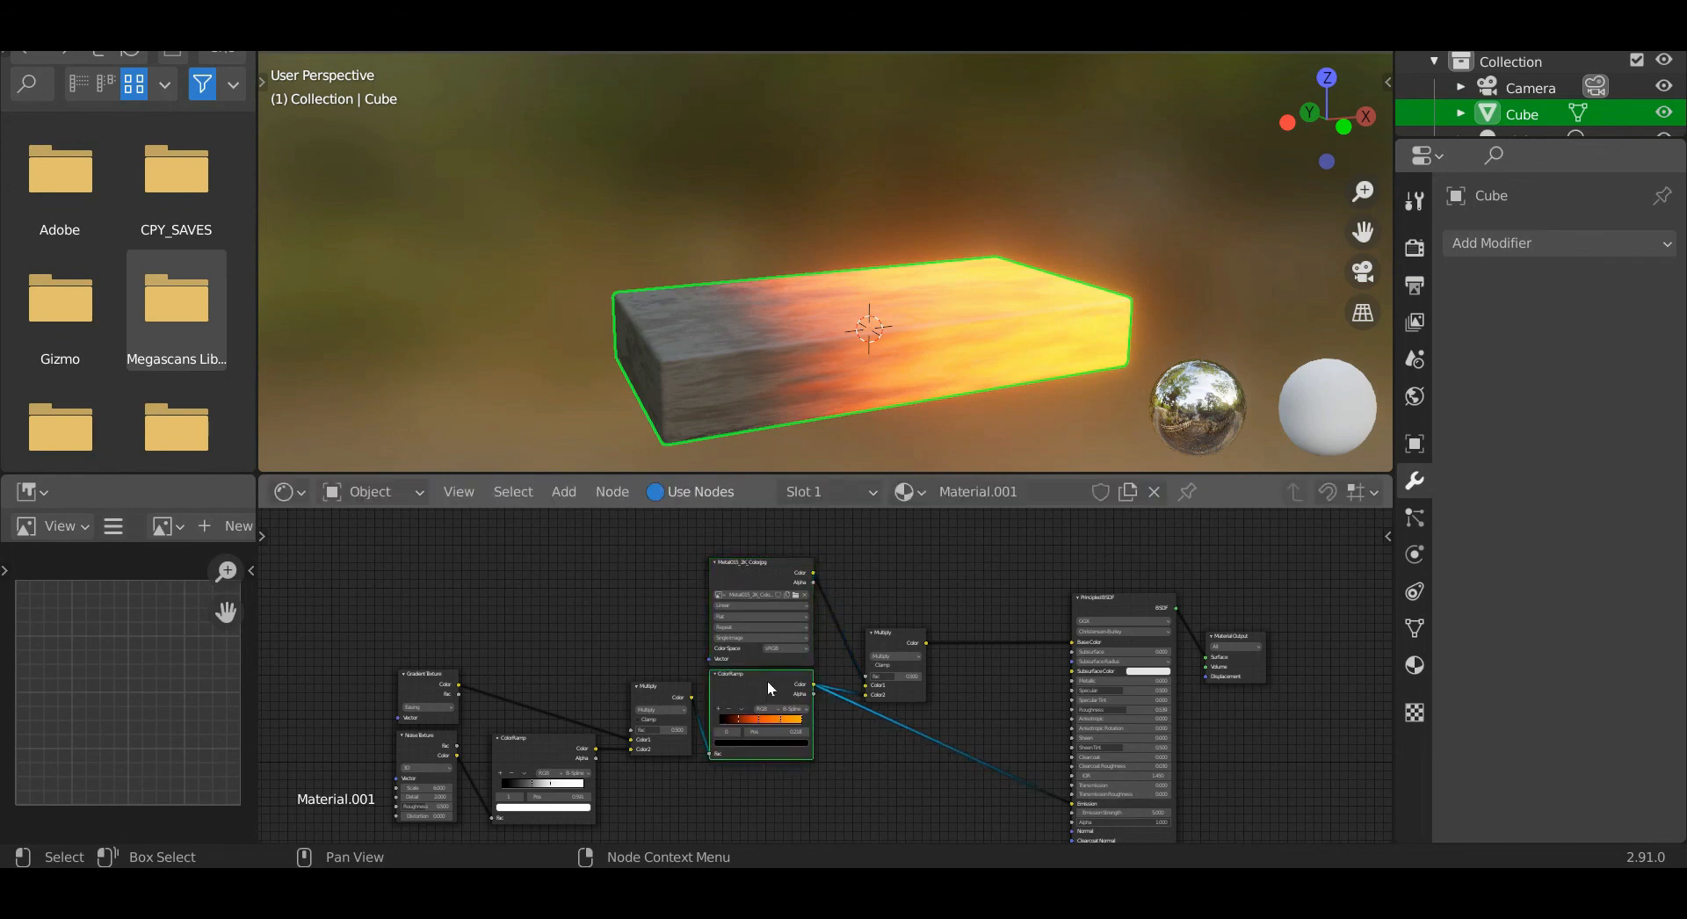
pyautogui.click(944, 604)
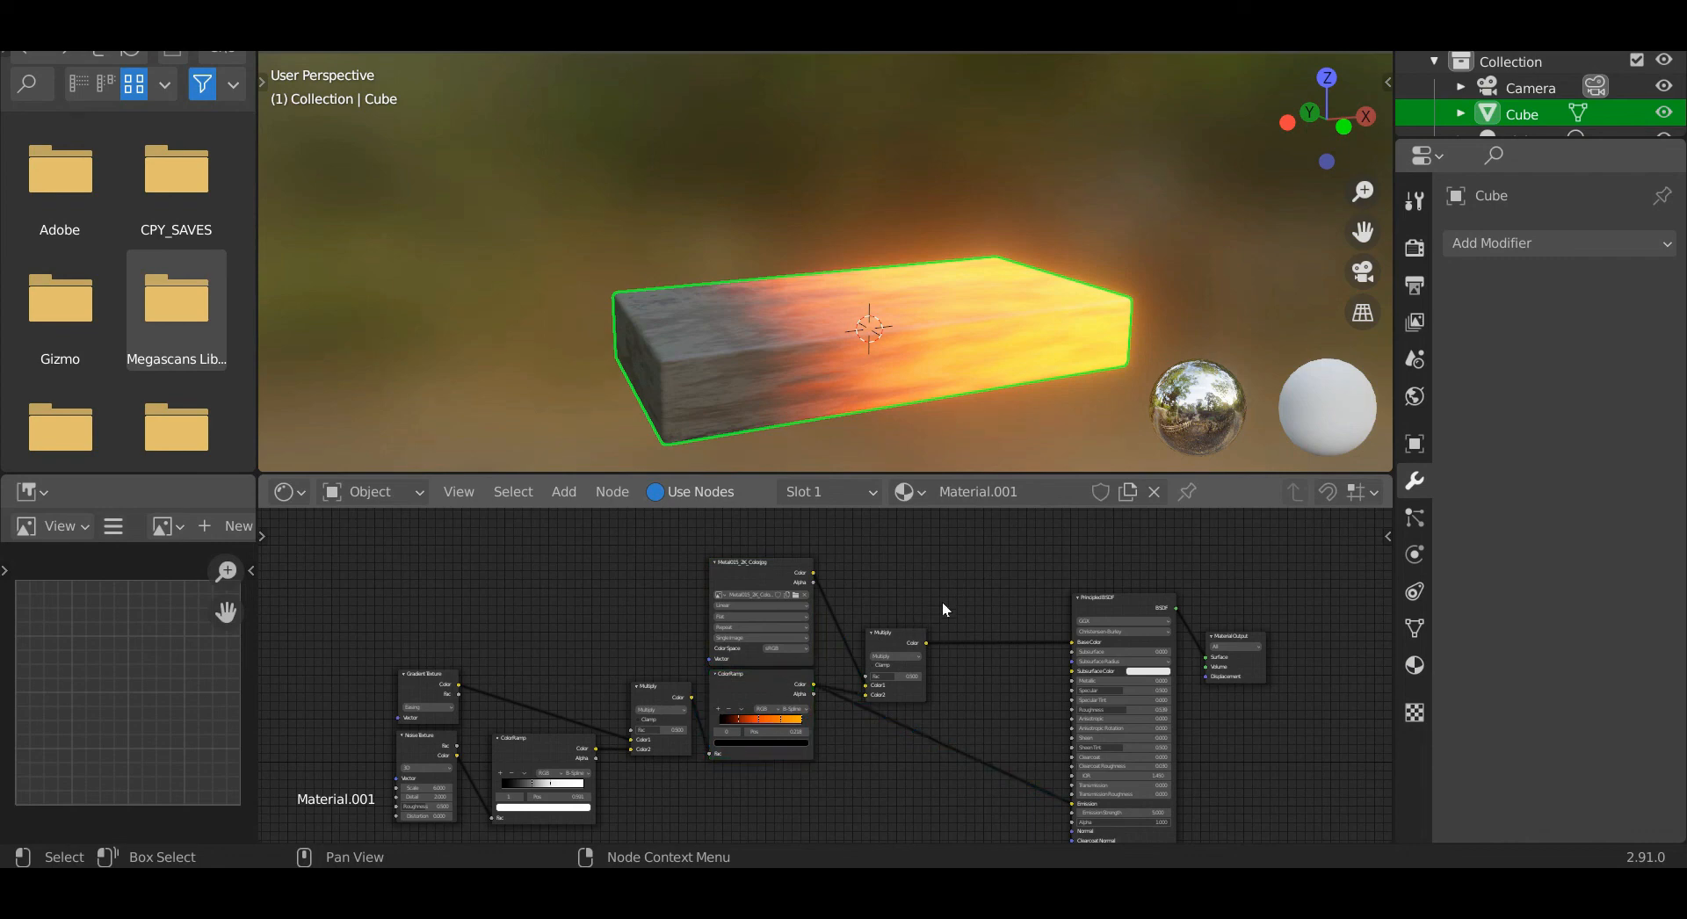